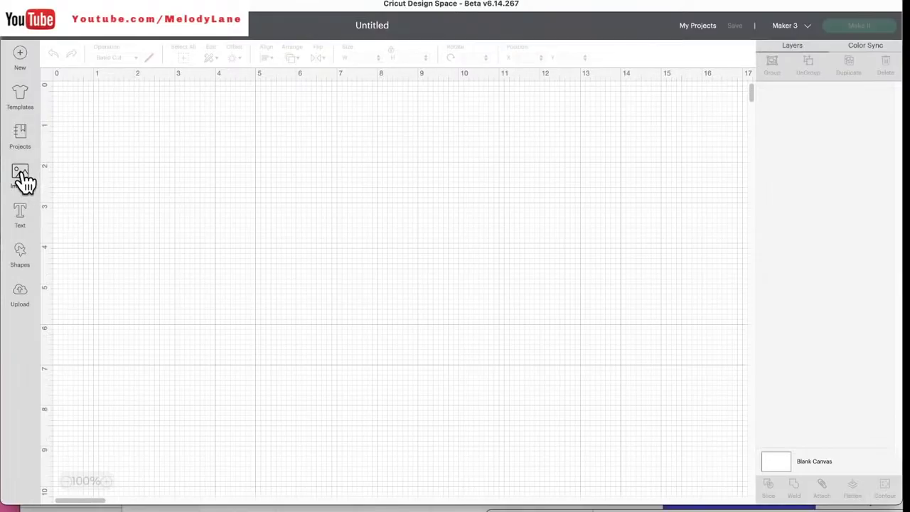
- Open the image library and switch its category from All Images to Image Sets
left_click(21, 178)
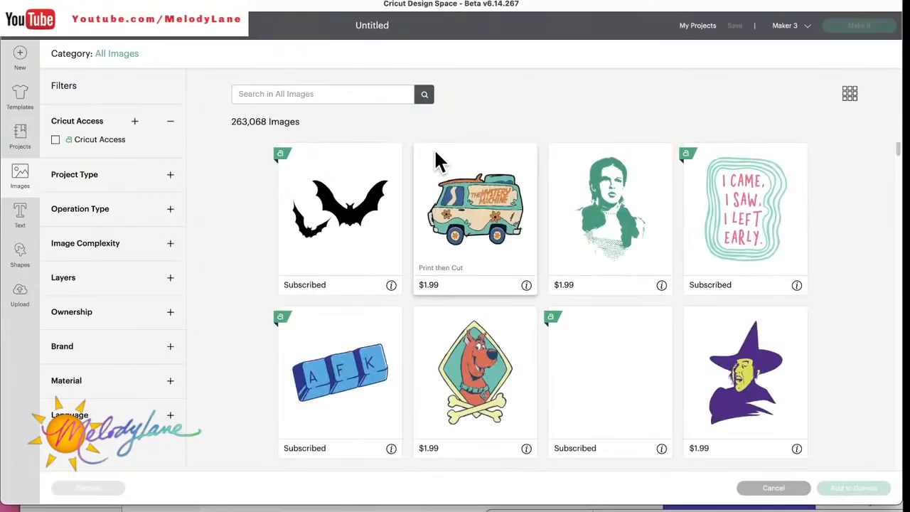
left_click(125, 54)
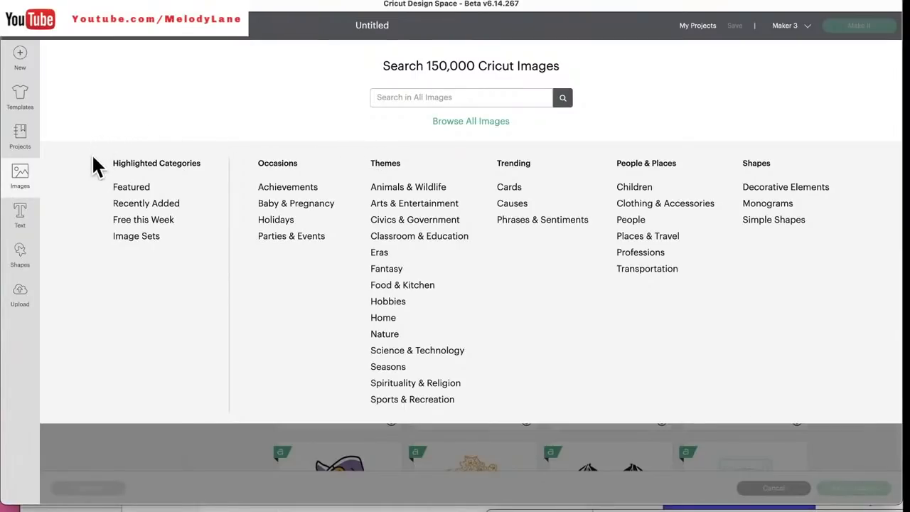
left_click(24, 186)
left_click(25, 186)
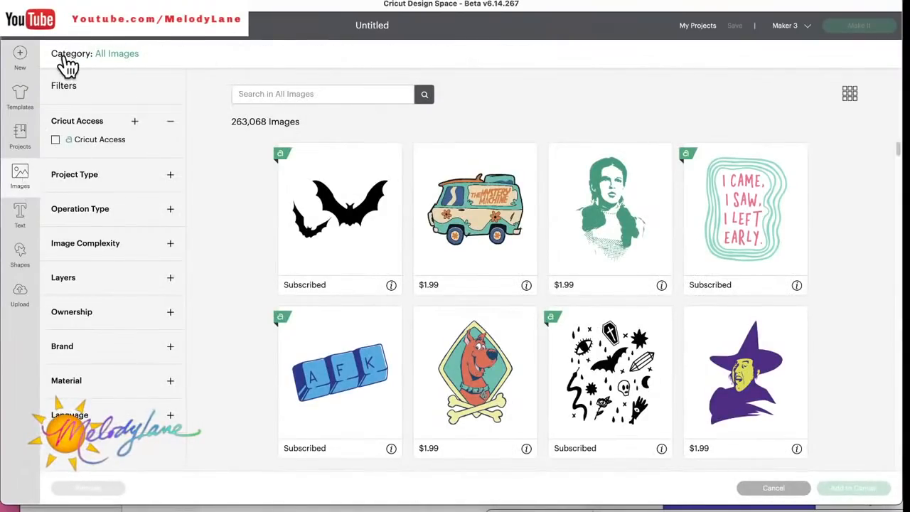
left_click(119, 56)
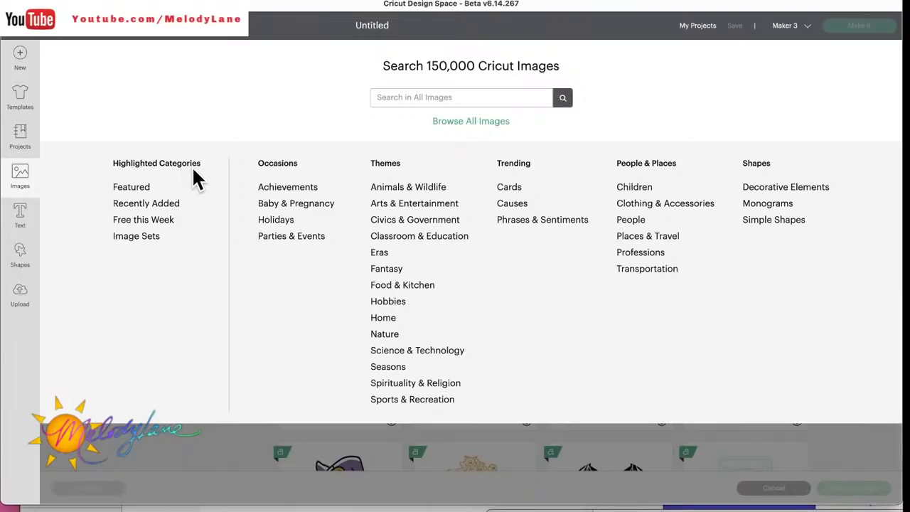
left_click(135, 245)
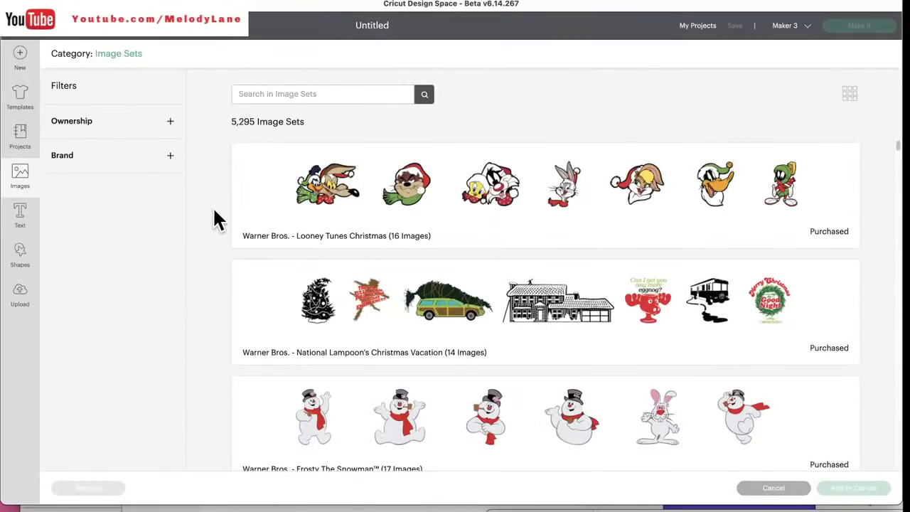
- Look through the first image sets, comparing the licensed Warner Bros., Star Wars and Disney sets with the free ones
scroll(227, 196, "down", 1)
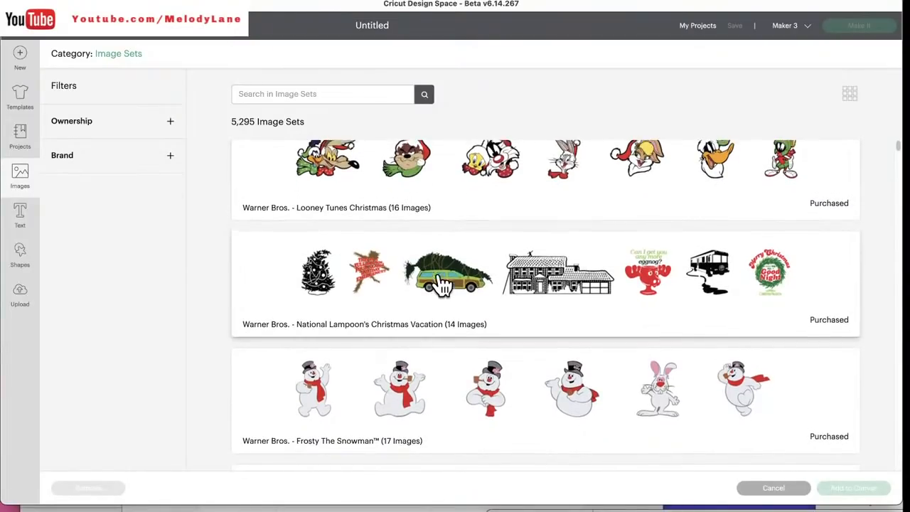
scroll(441, 283, "up", 1)
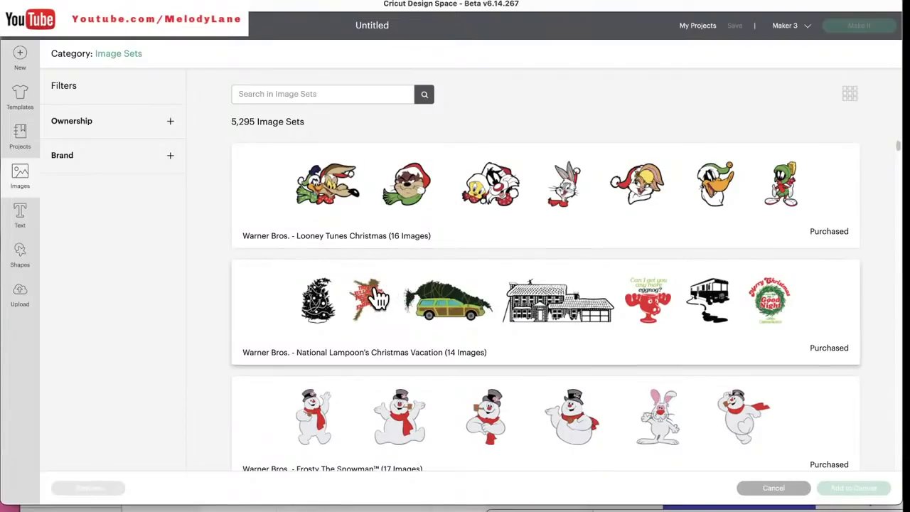
scroll(356, 256, "down", 1)
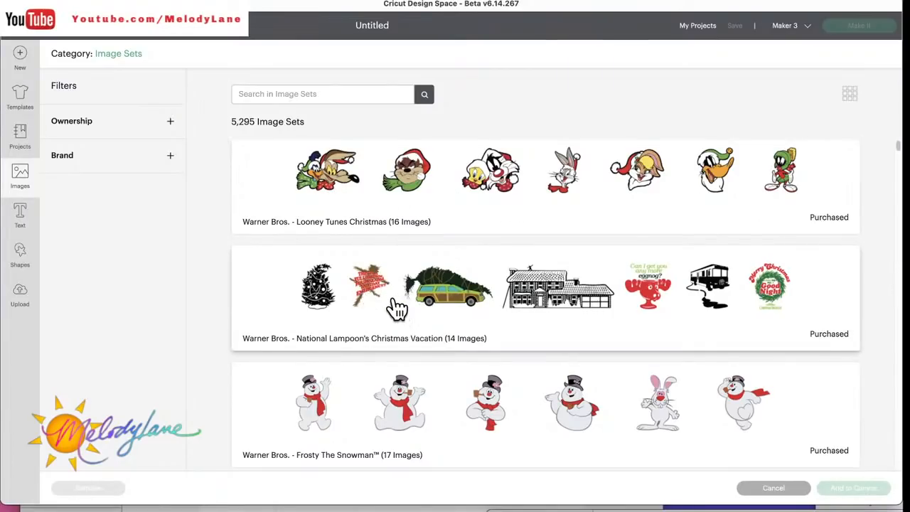
scroll(397, 307, "down", 1)
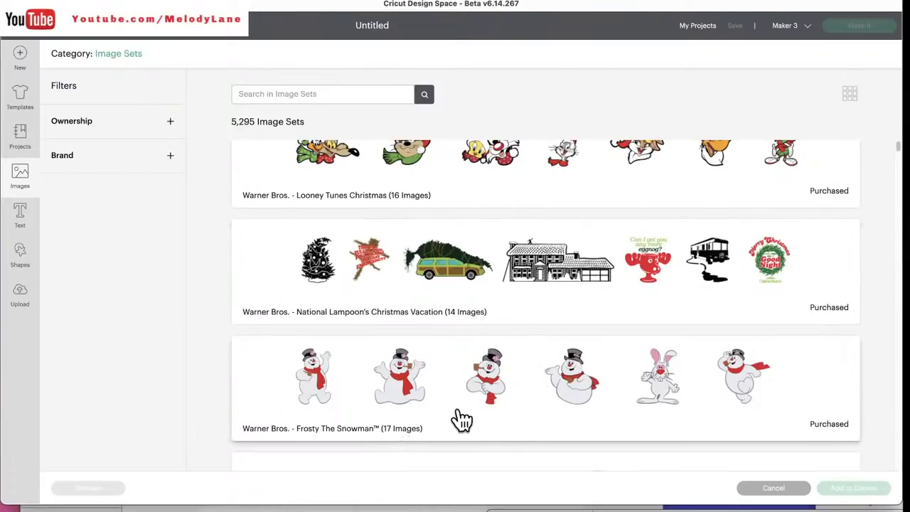
scroll(460, 381, "down", 2)
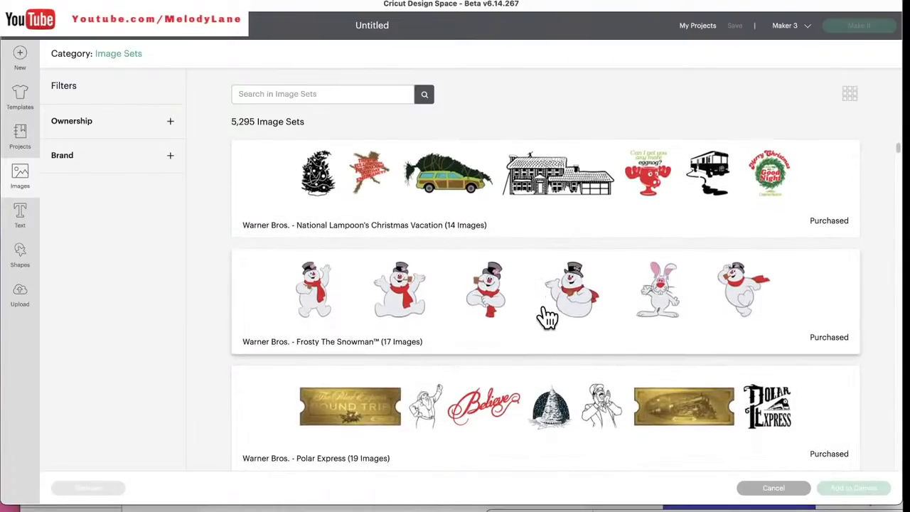
scroll(542, 322, "down", 3)
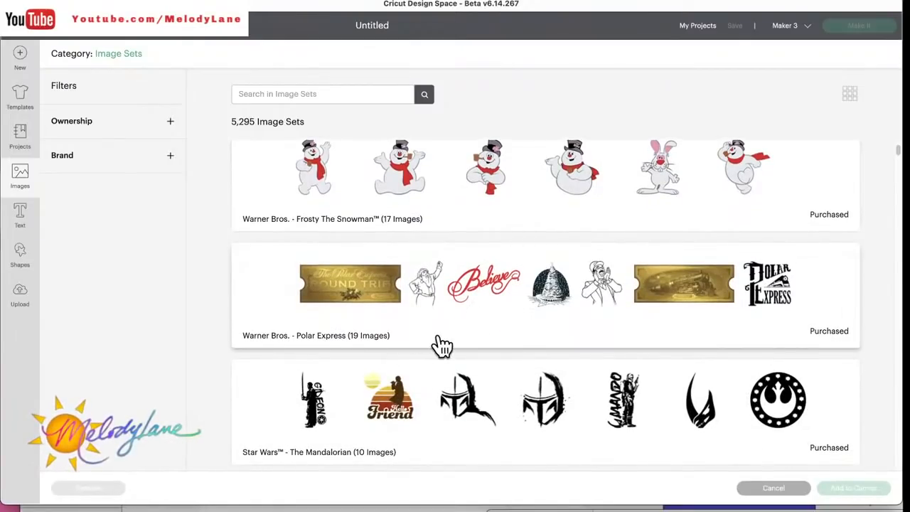
scroll(442, 345, "down", 11)
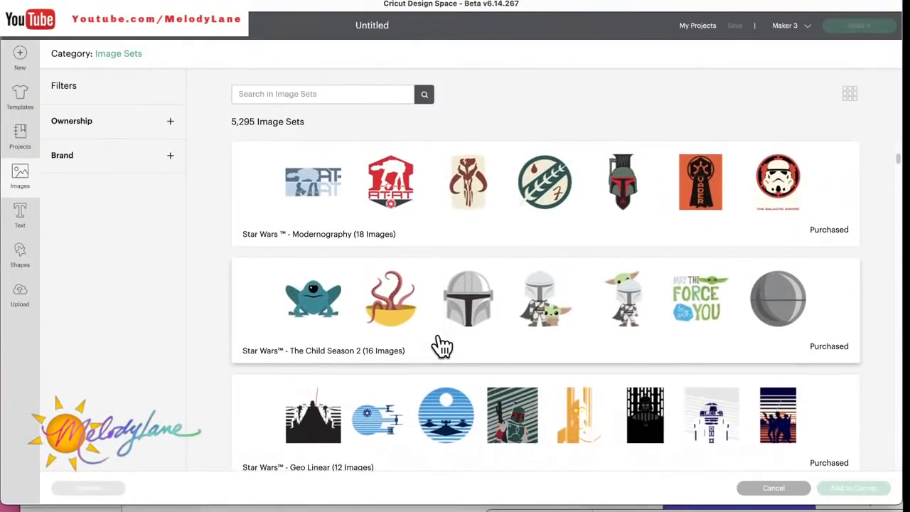
scroll(441, 345, "down", 6)
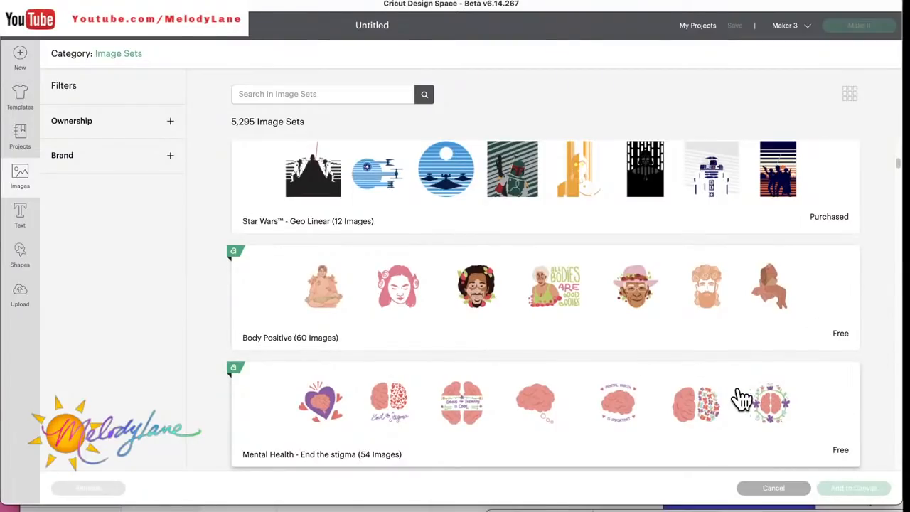
scroll(742, 400, "down", 5)
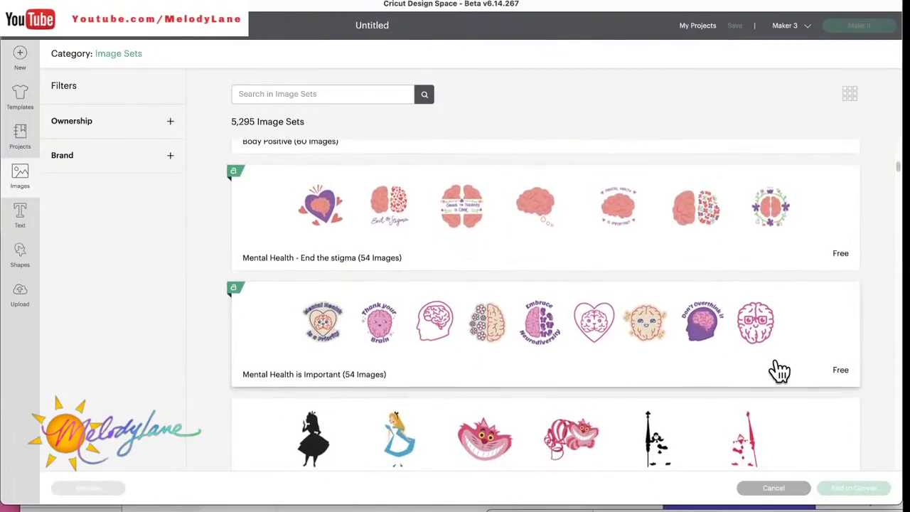
scroll(779, 370, "down", 8)
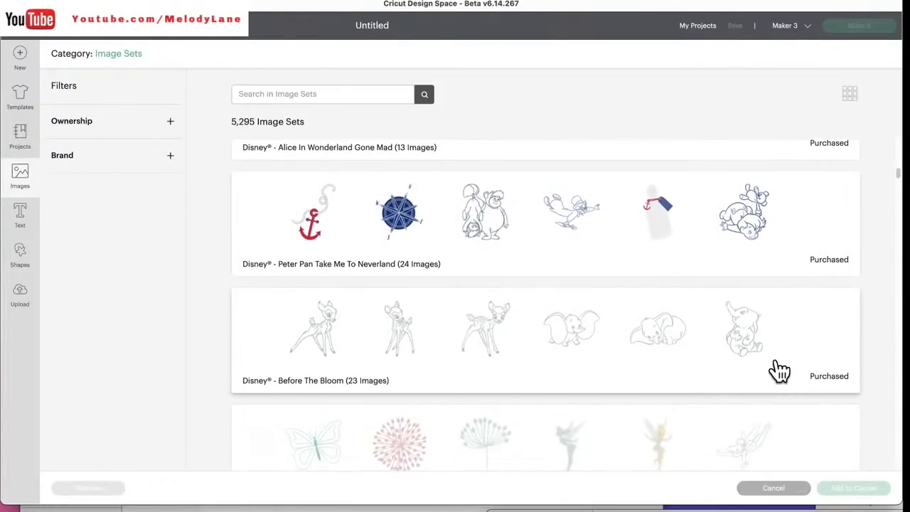
scroll(780, 369, "down", 6)
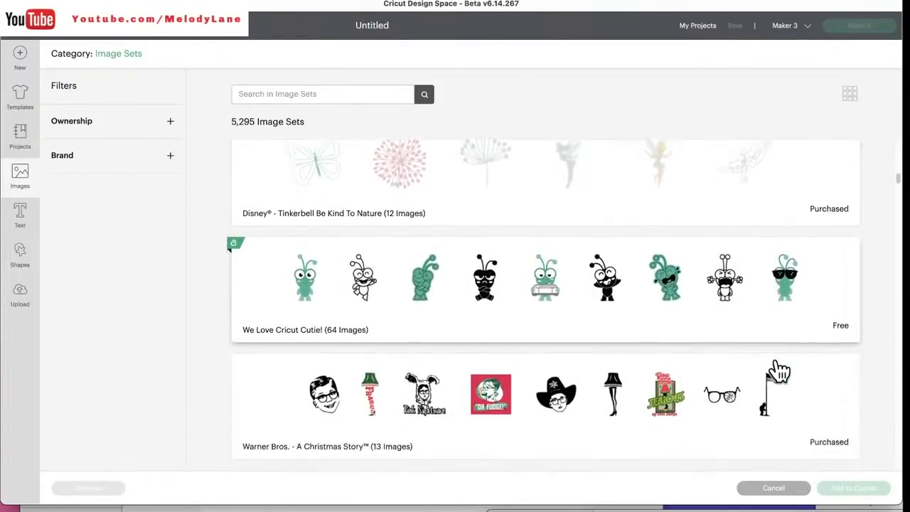
scroll(780, 370, "down", 12)
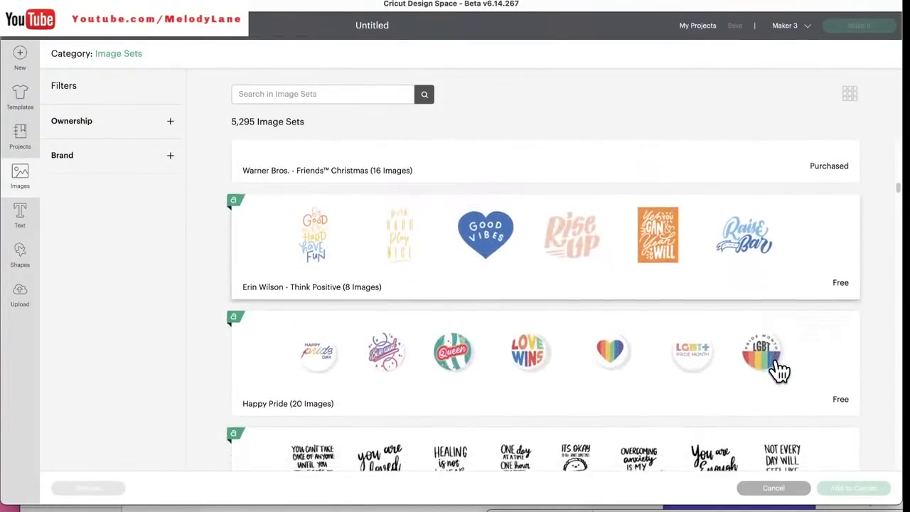
scroll(780, 370, "down", 4)
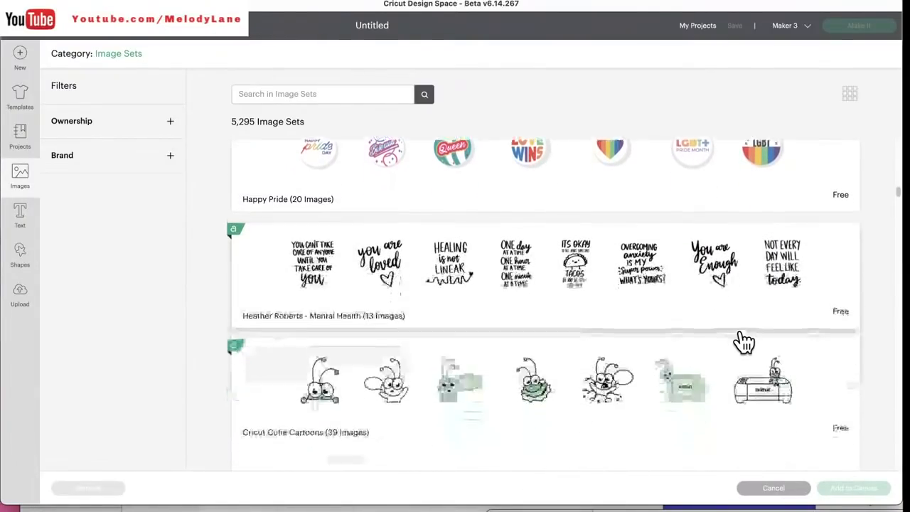
scroll(740, 340, "down", 4)
scroll(744, 342, "down", 7)
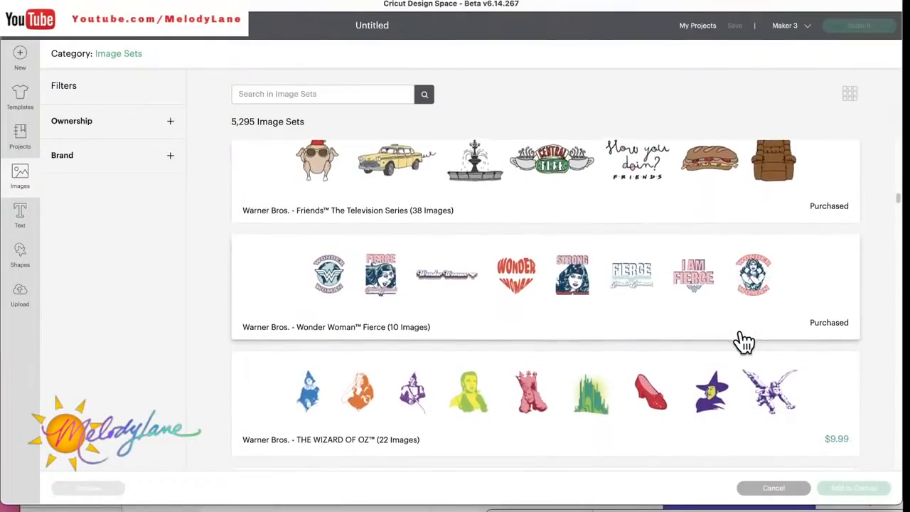
- Examine the prices of the Warner Bros. Wizard of Oz and Scoob! Printables image sets
scroll(744, 342, "down", 1)
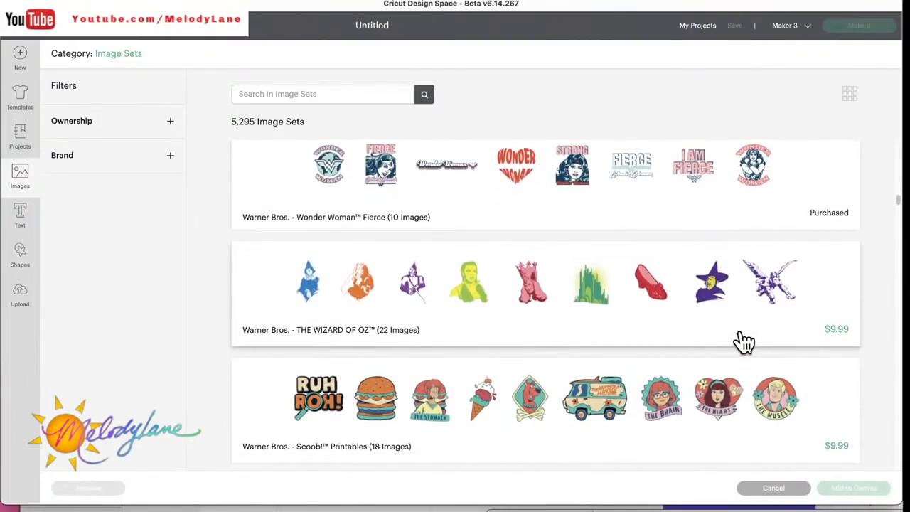
scroll(742, 341, "up", 1)
scroll(742, 342, "down", 1)
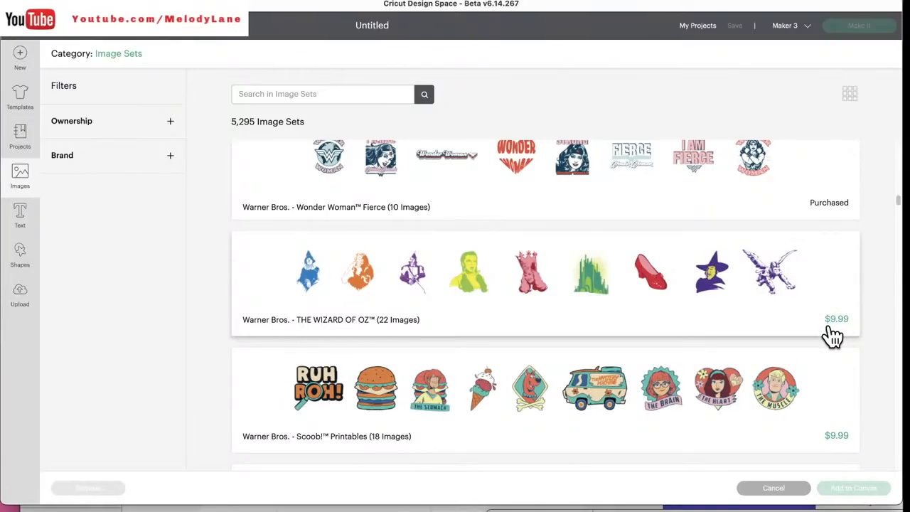
scroll(637, 327, "down", 1)
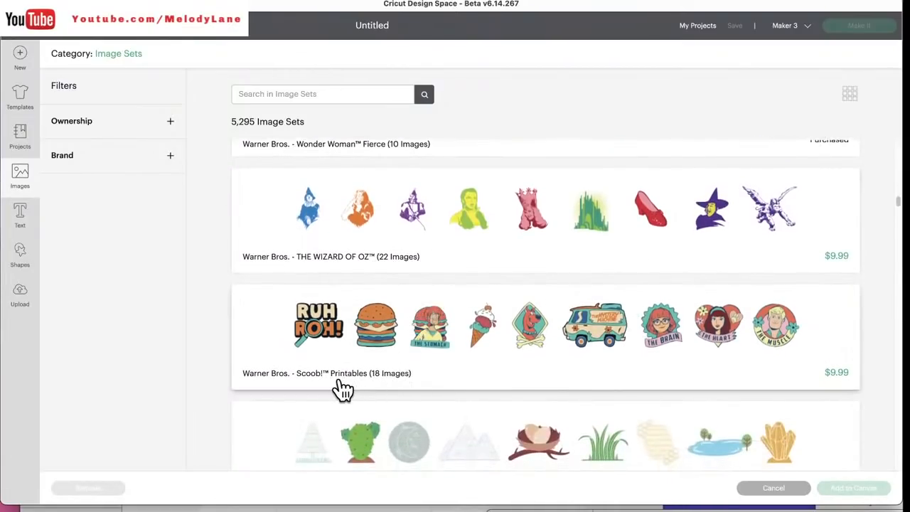
scroll(343, 389, "down", 1)
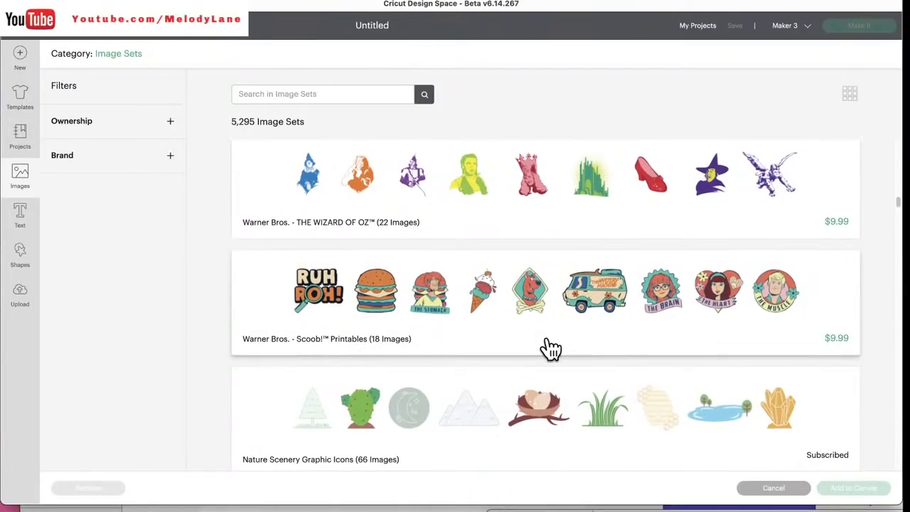
scroll(549, 348, "down", 1)
scroll(551, 349, "down", 2)
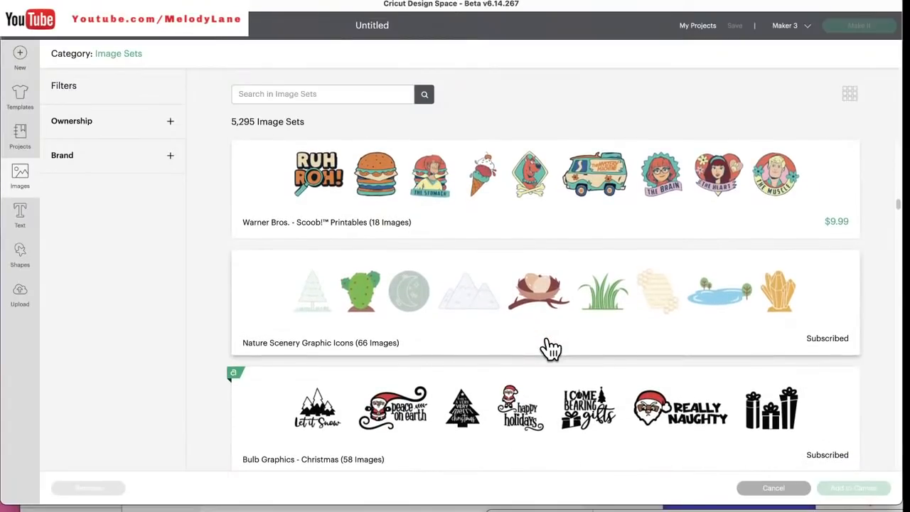
- Browse the subscription image sets, from the nature and Christmas graphics to the Halloween collections, checking their ownership labels
scroll(551, 348, "down", 1)
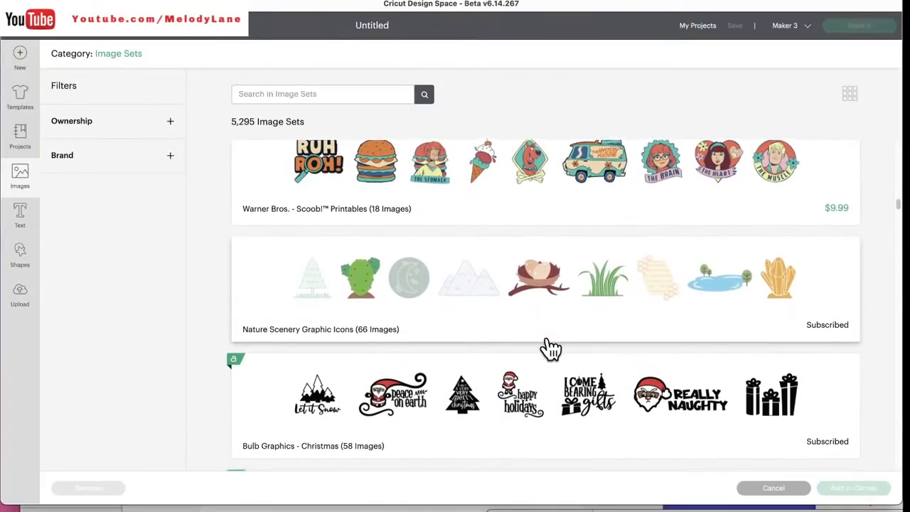
scroll(551, 349, "down", 4)
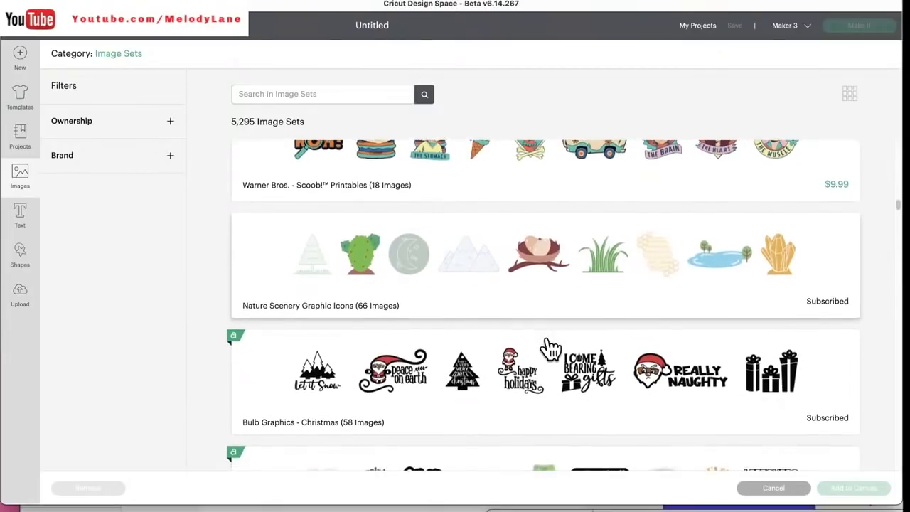
scroll(551, 348, "down", 4)
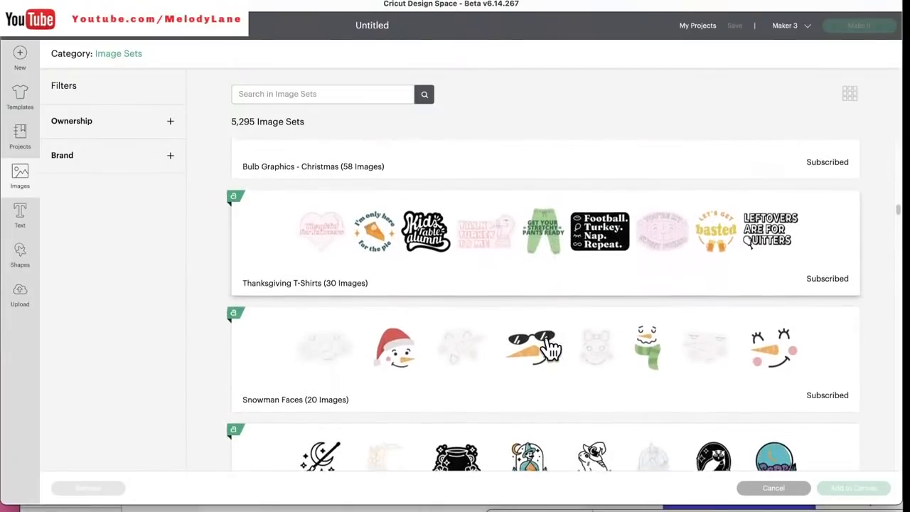
scroll(551, 348, "down", 5)
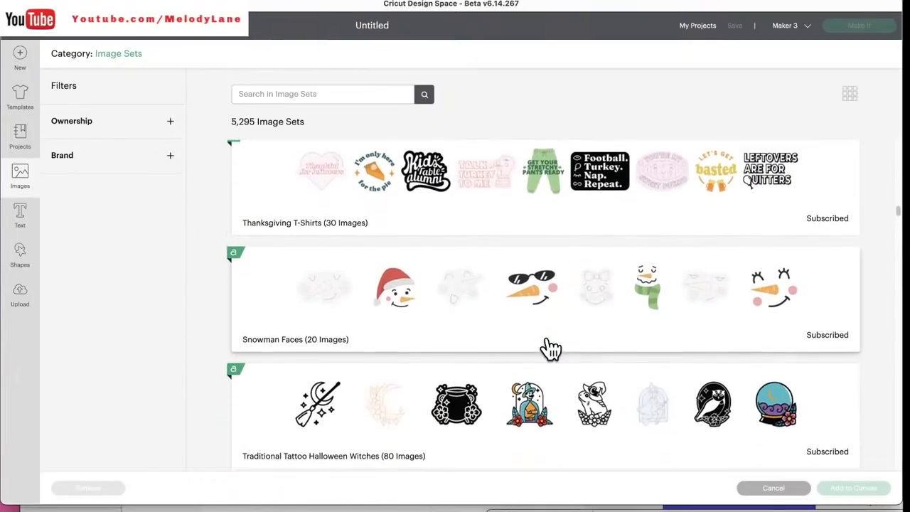
scroll(546, 341, "up", 1)
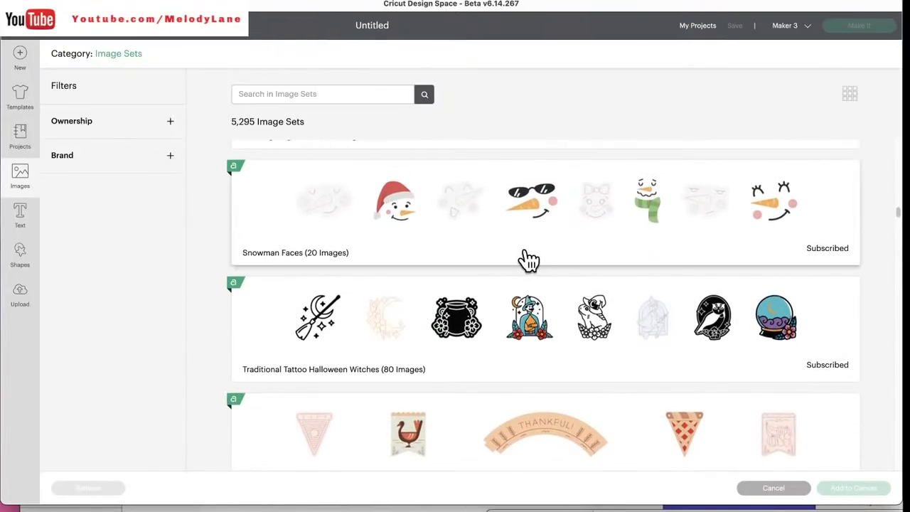
scroll(519, 368, "down", 15)
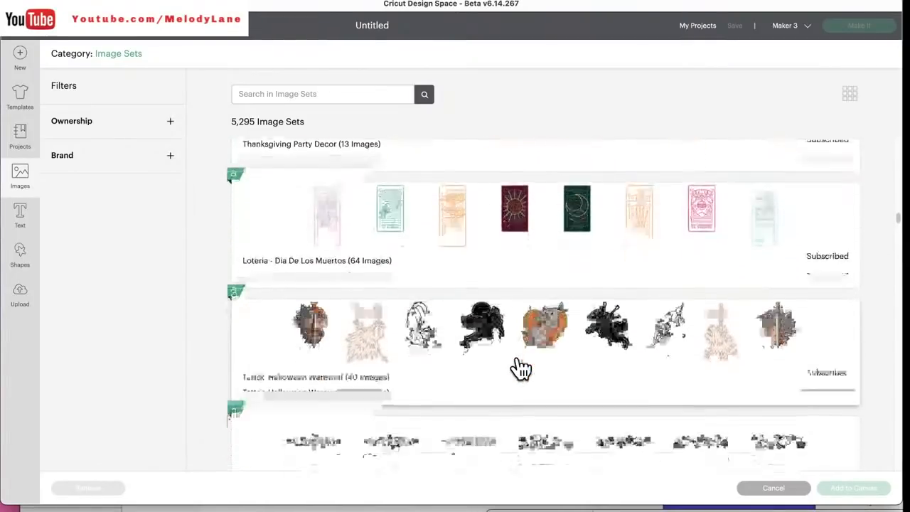
scroll(521, 368, "down", 8)
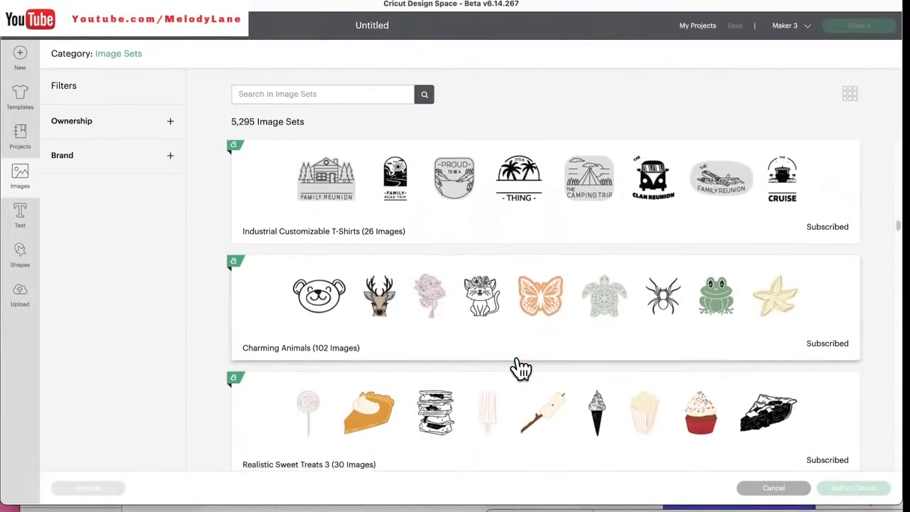
scroll(521, 367, "down", 1)
scroll(521, 368, "down", 5)
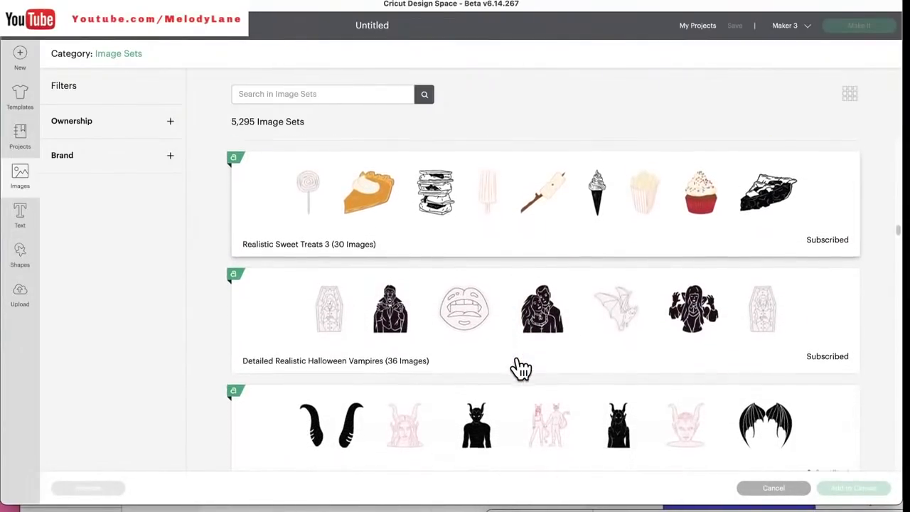
scroll(521, 368, "down", 6)
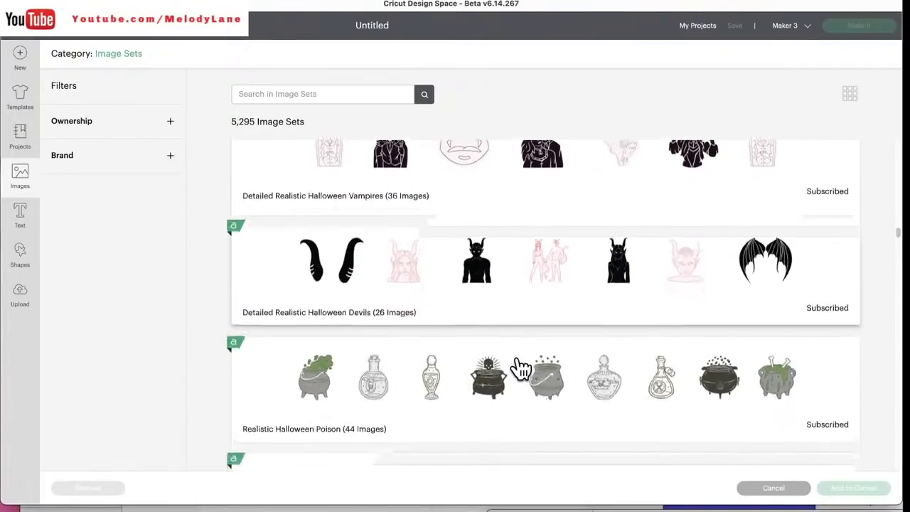
scroll(521, 369, "down", 15)
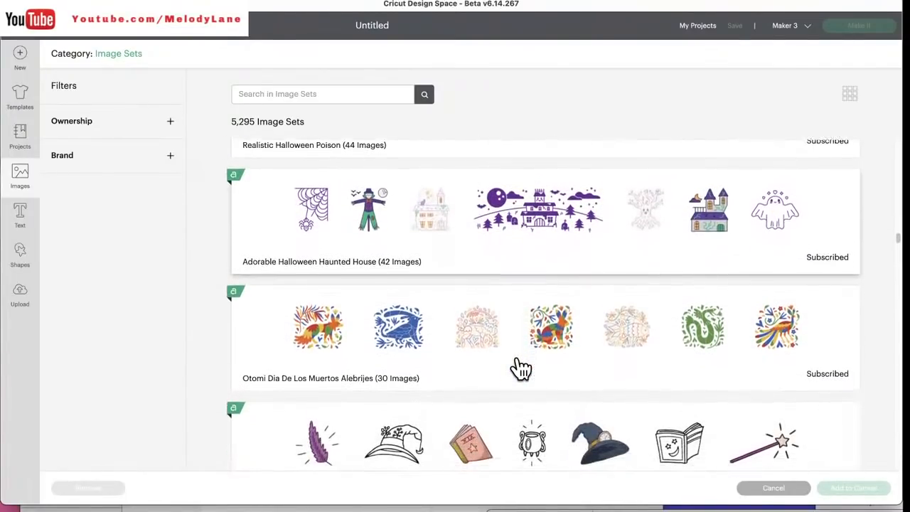
scroll(521, 368, "down", 10)
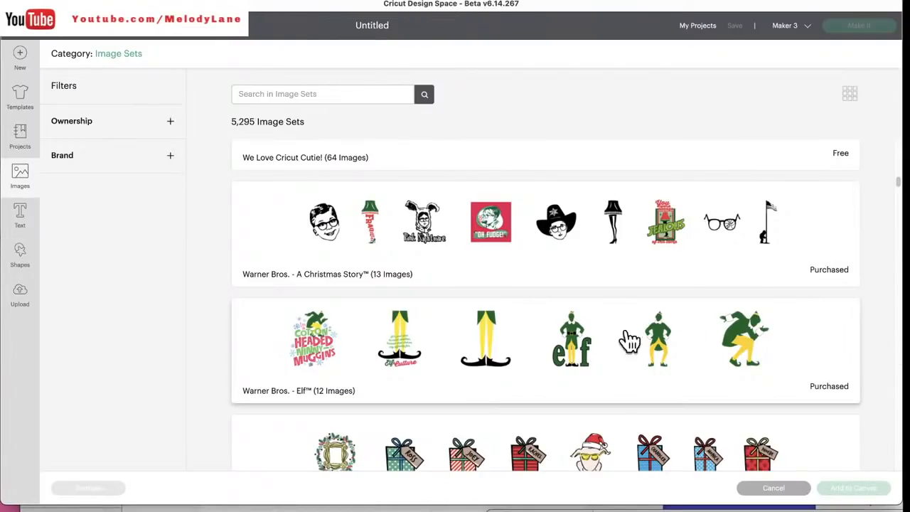
- Look through more image sets, from the Warner Bros. Christmas sets to the Thanksgiving T-Shirts set, checking their ownership labels
scroll(538, 416, "down", 10)
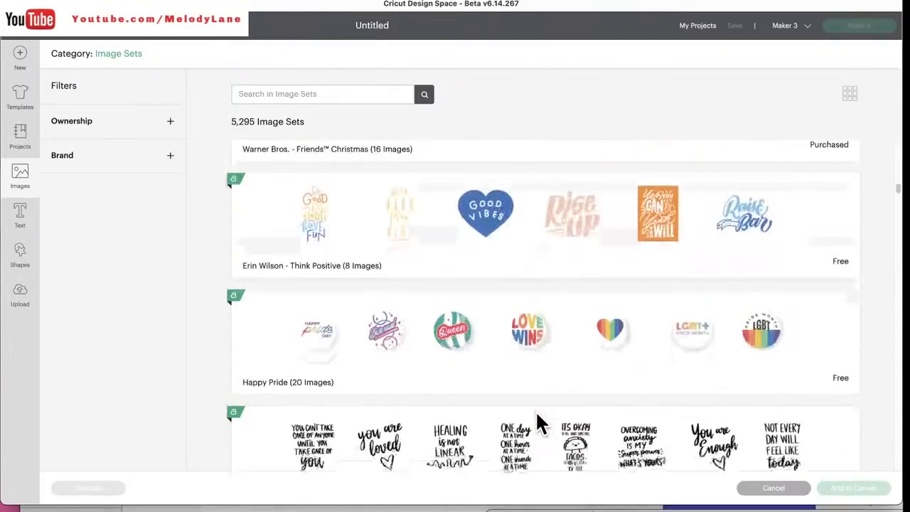
scroll(539, 424, "down", 8)
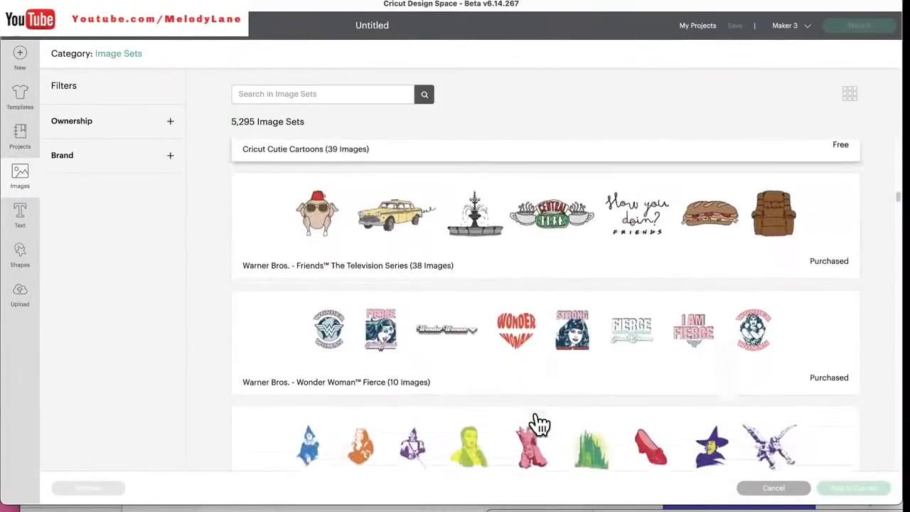
scroll(539, 424, "down", 5)
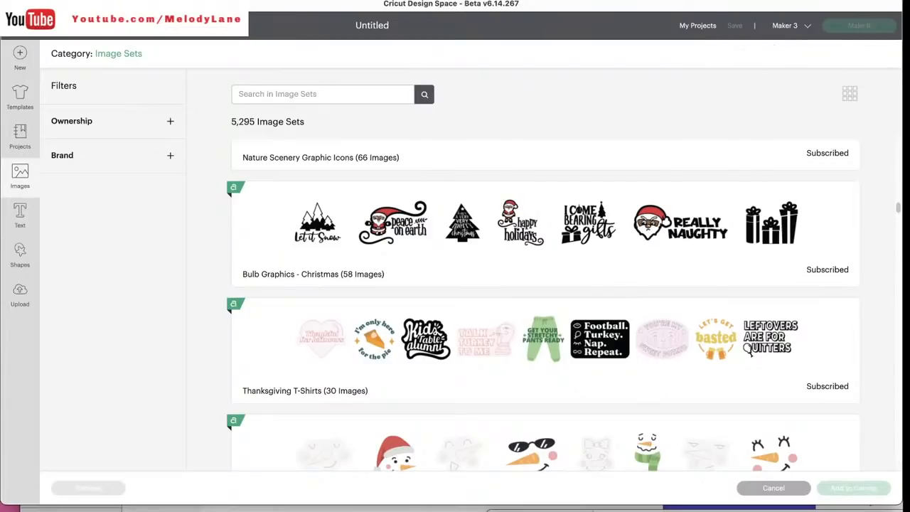
- Open the ready-made projects and look over the holiday and seasonal designs under All Categories
left_click(18, 141)
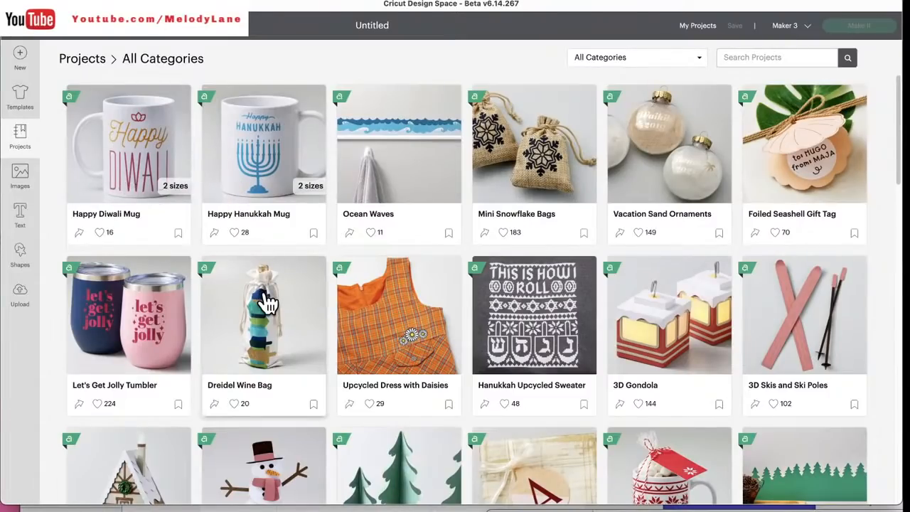
scroll(266, 302, "down", 5)
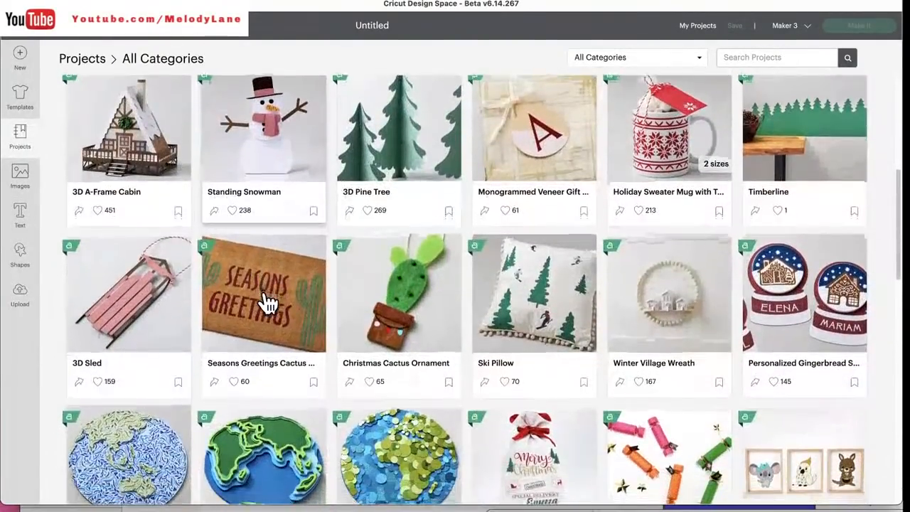
scroll(265, 302, "up", 1)
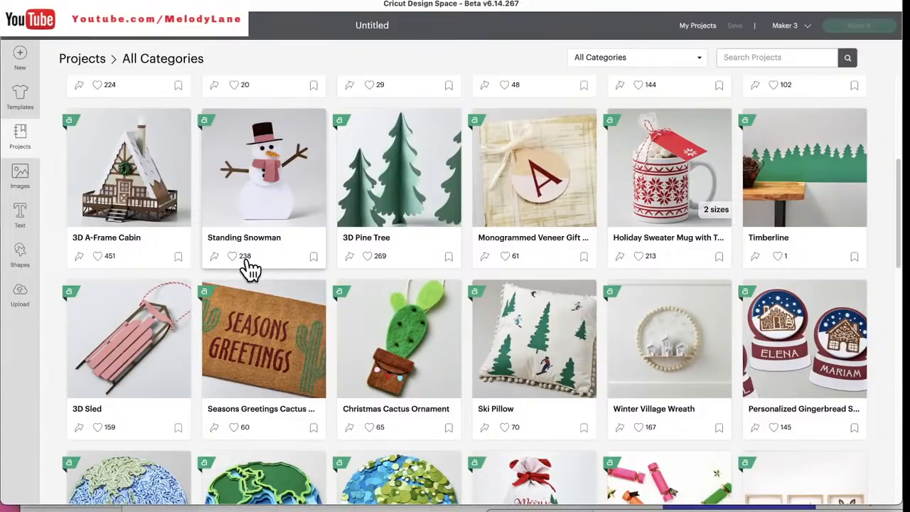
scroll(249, 269, "down", 1)
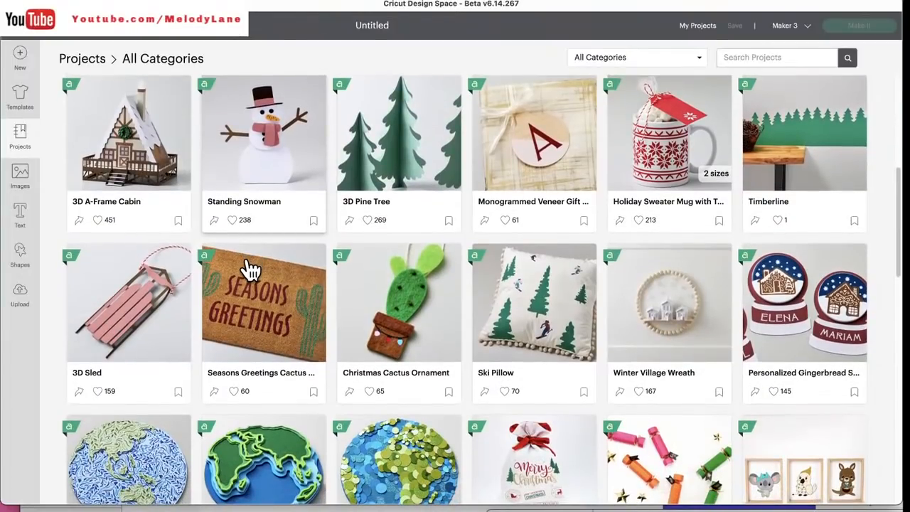
scroll(249, 269, "up", 3)
scroll(248, 268, "up", 3)
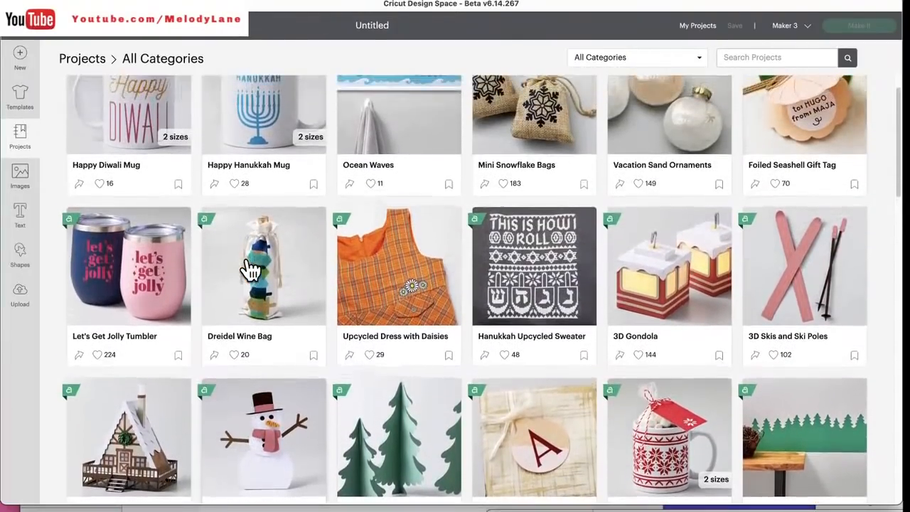
scroll(249, 269, "down", 2)
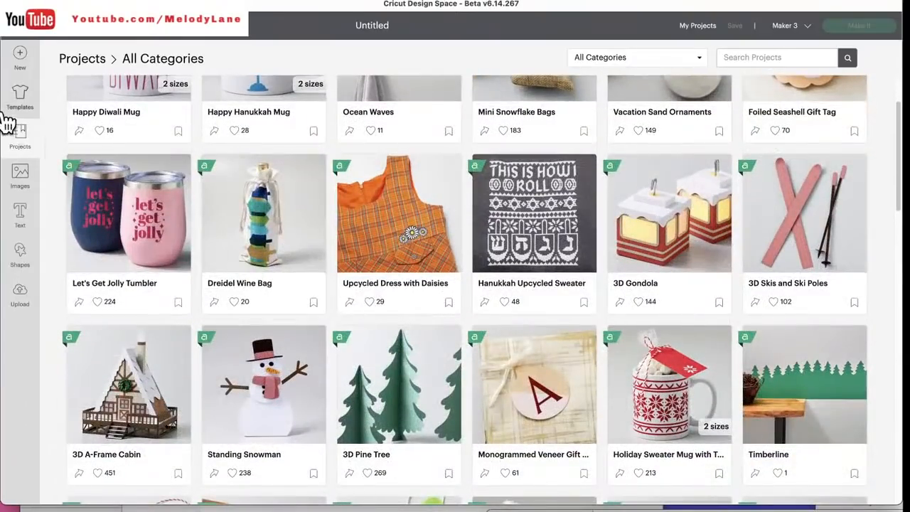
- Return to the image library and open the Thanksgiving T-Shirts image set to look over its images
left_click(23, 187)
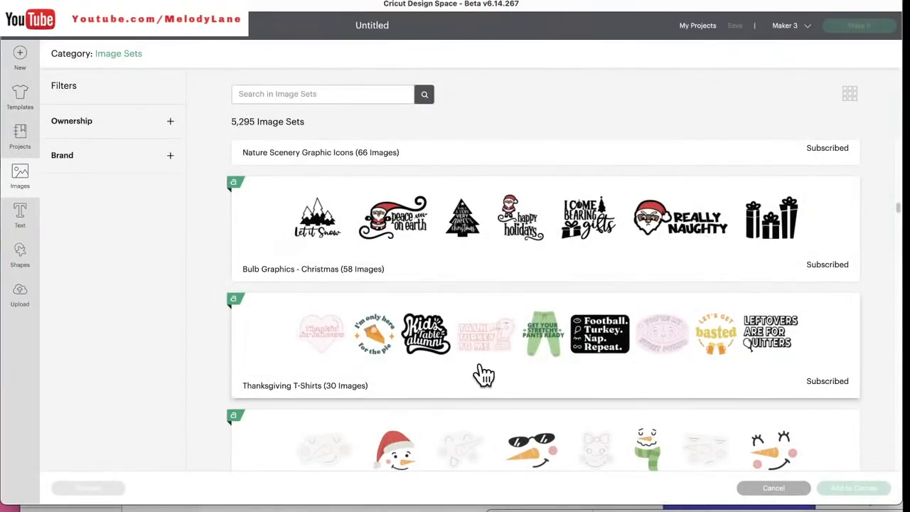
left_click(436, 334)
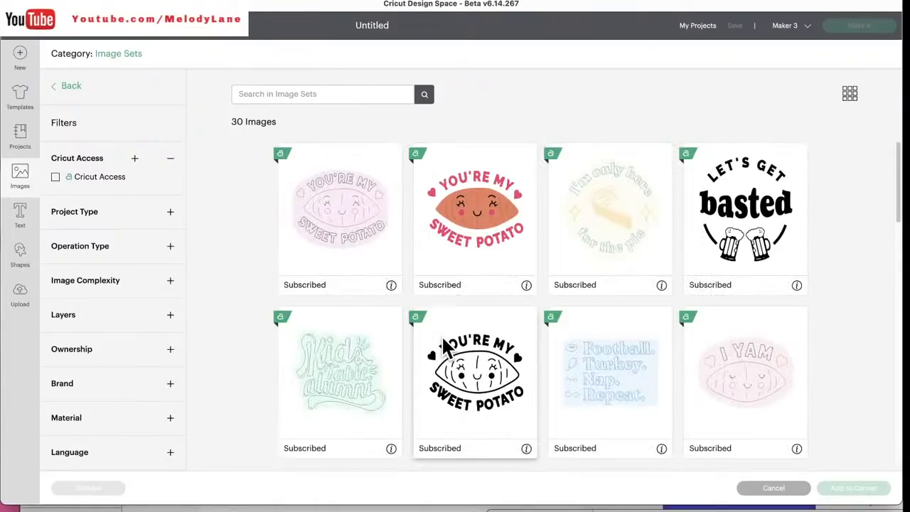
scroll(443, 346, "down", 1)
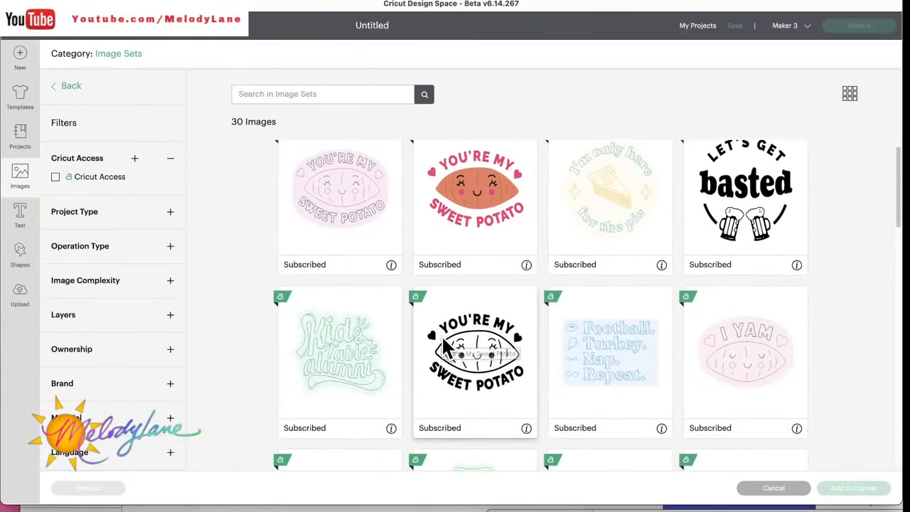
scroll(443, 346, "up", 1)
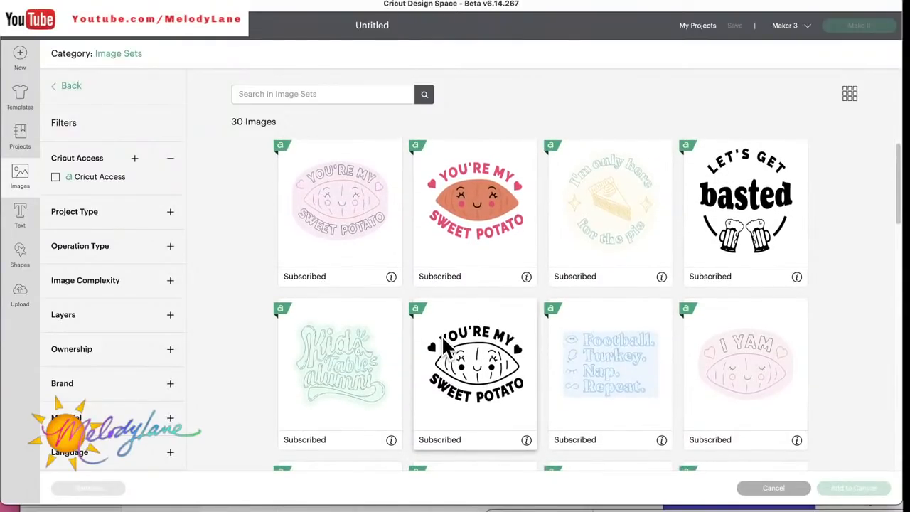
- Add the coloured You're My Sweet Potato image to the canvas and move it to about X 3.9, Y 1.1 inches
left_click(472, 229)
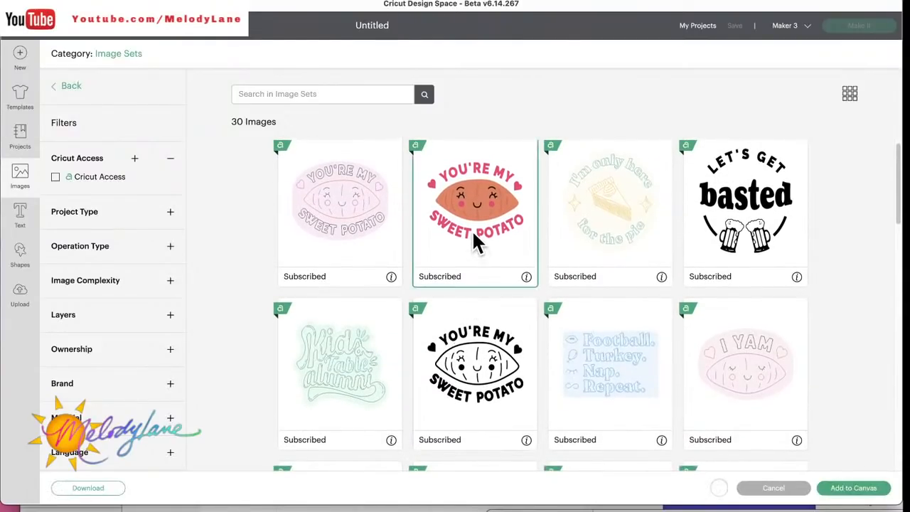
left_click(849, 490)
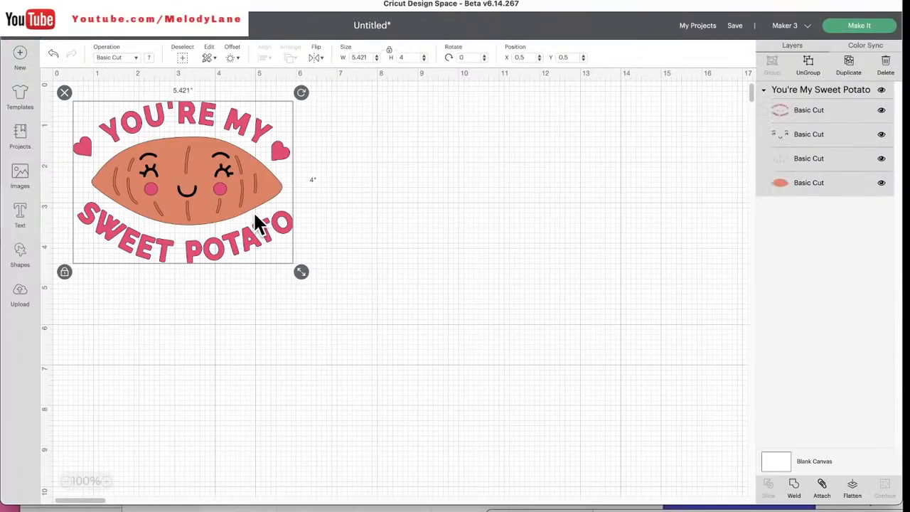
left_click_drag(255, 213, 390, 240)
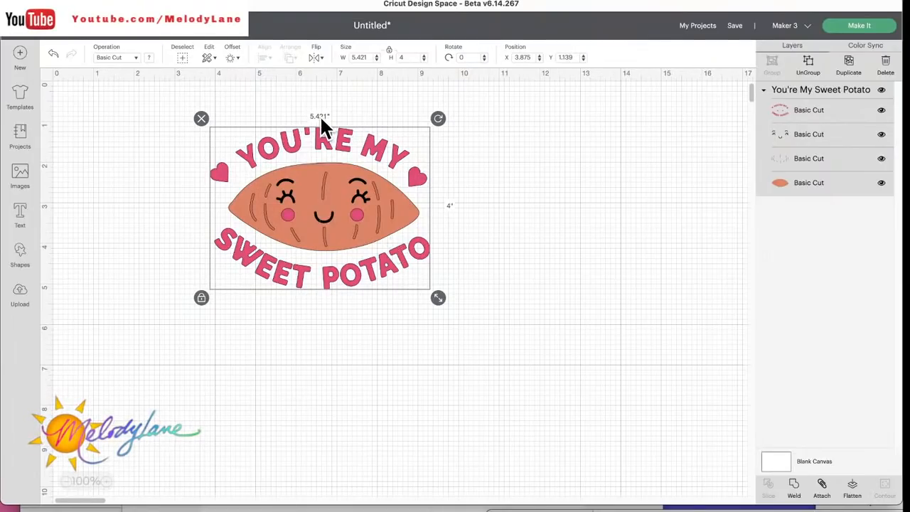
- Try Cricut Joy as the target machine and settle on Cricut Maker
left_click(790, 26)
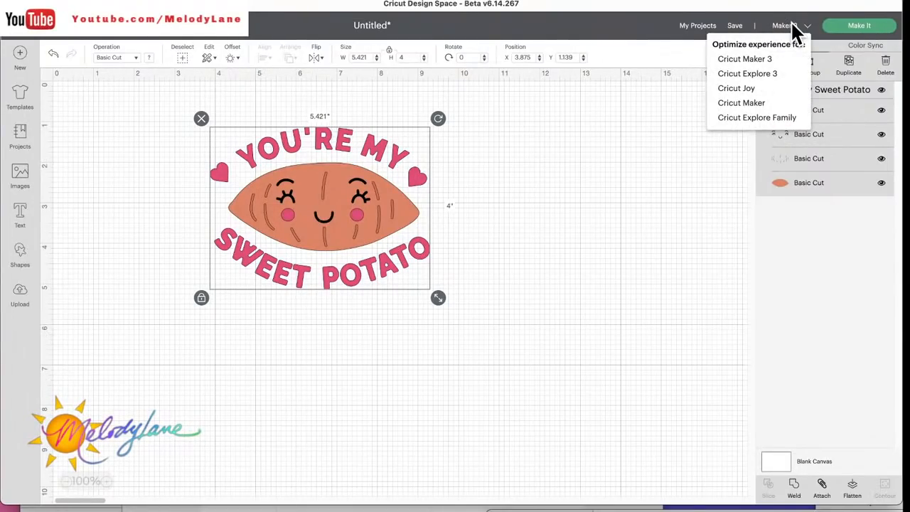
left_click(745, 92)
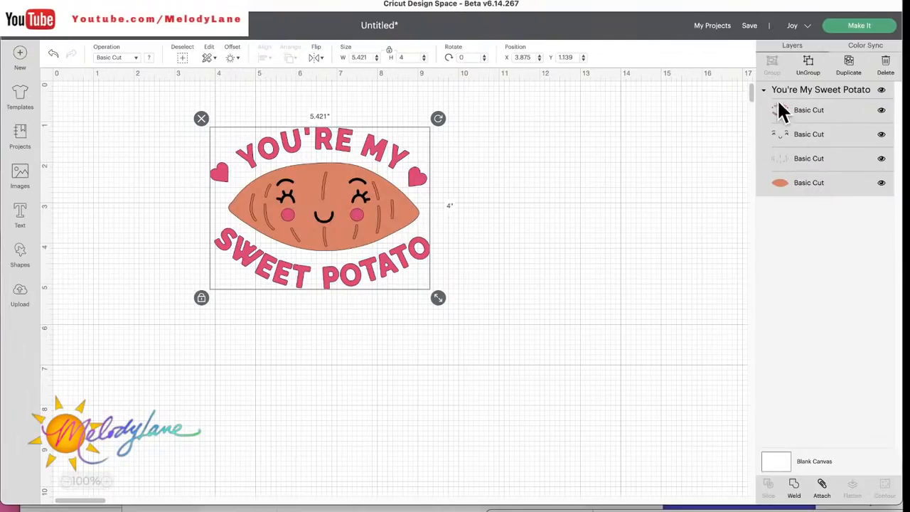
left_click(807, 25)
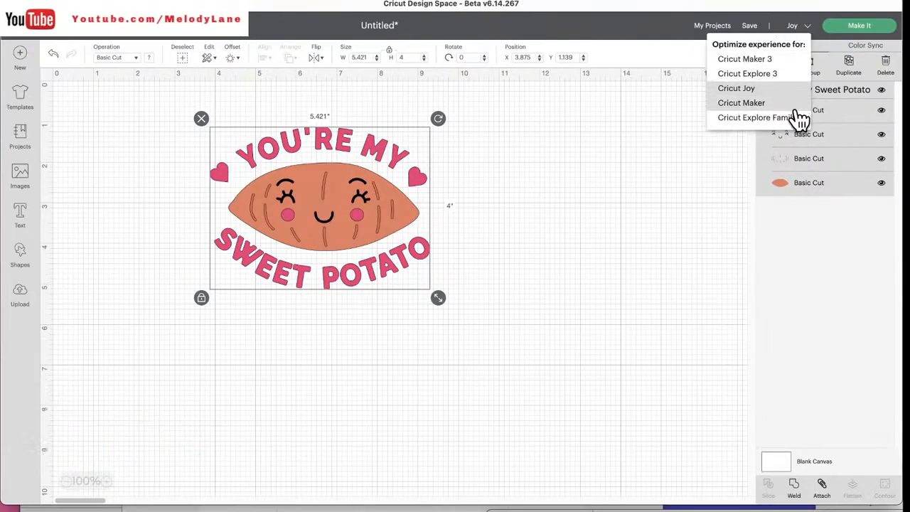
left_click(755, 104)
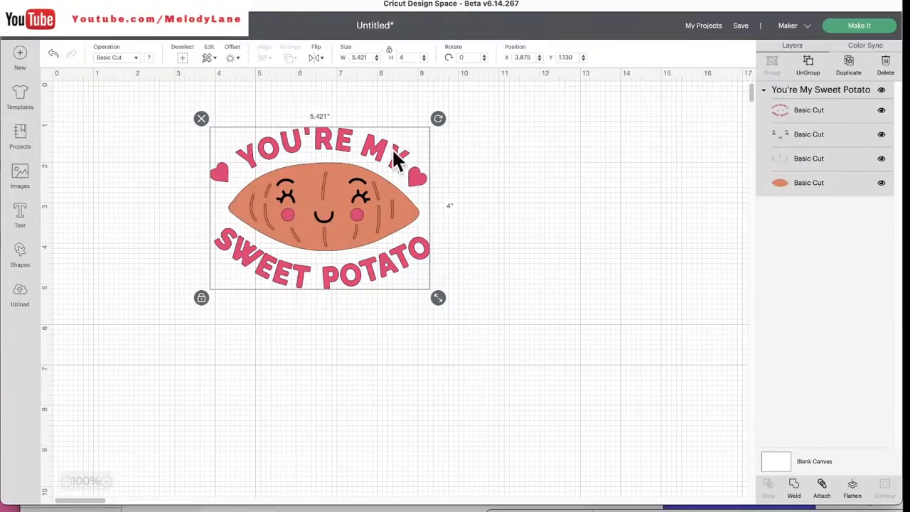
- Resize the sweet potato image to about 6.8 inches wide and back down to about 5.9 inches, and delete it from the canvas
left_click_drag(439, 298, 496, 341)
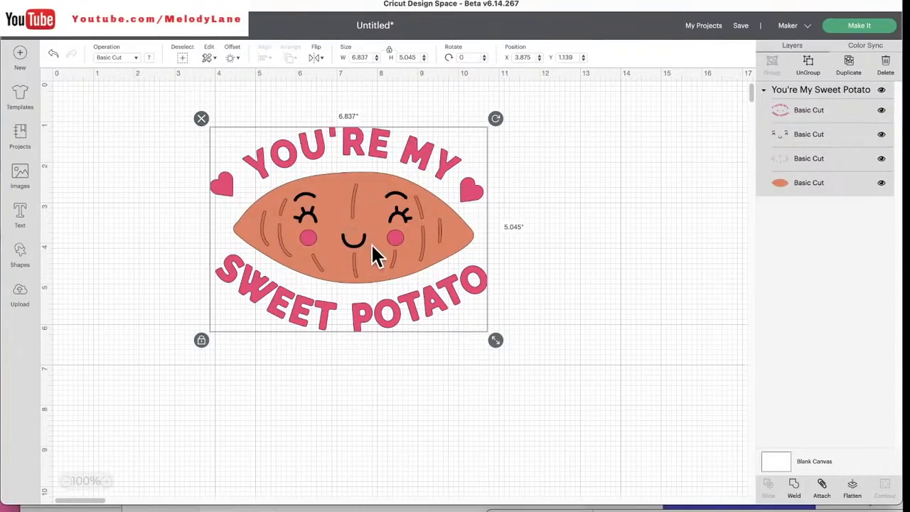
left_click_drag(501, 339, 454, 310)
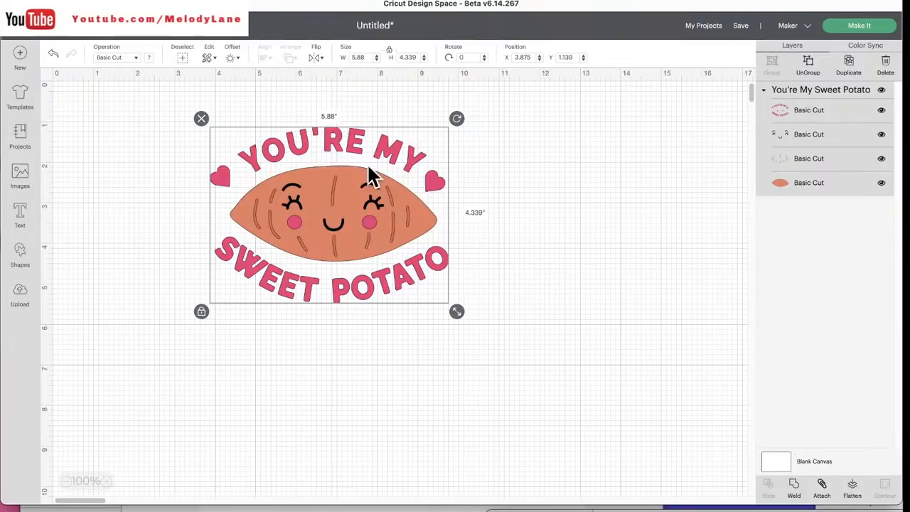
left_click(202, 118)
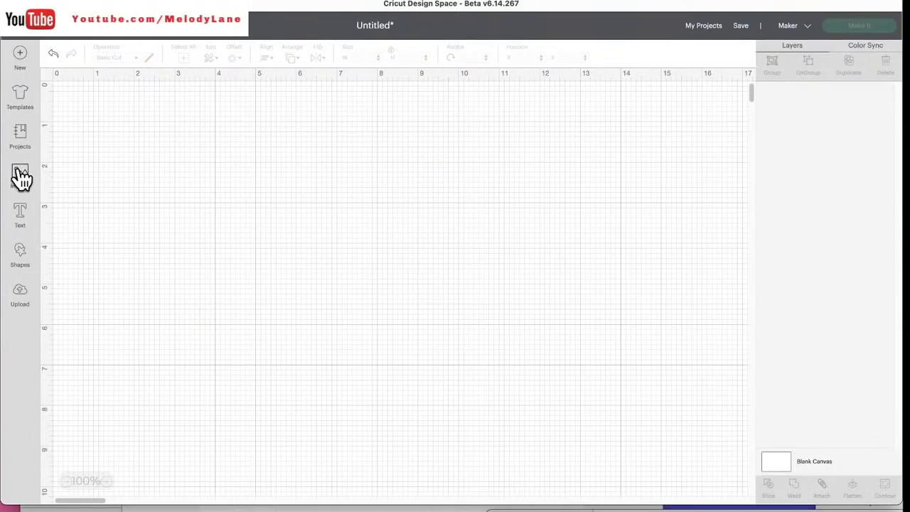
- Browse the ready-made projects again, from the holiday crafts through the pop-up cards to the folded dress designs, and return to the blank canvas
left_click(22, 138)
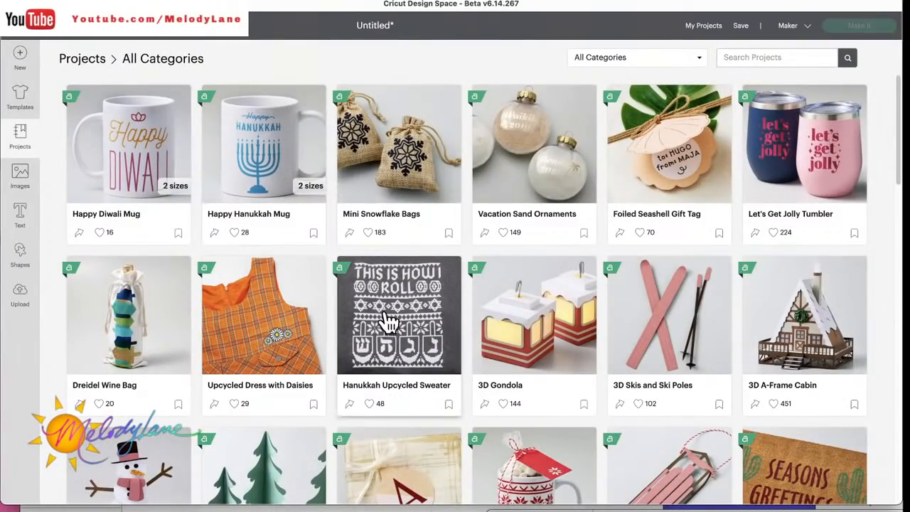
scroll(388, 321, "down", 3)
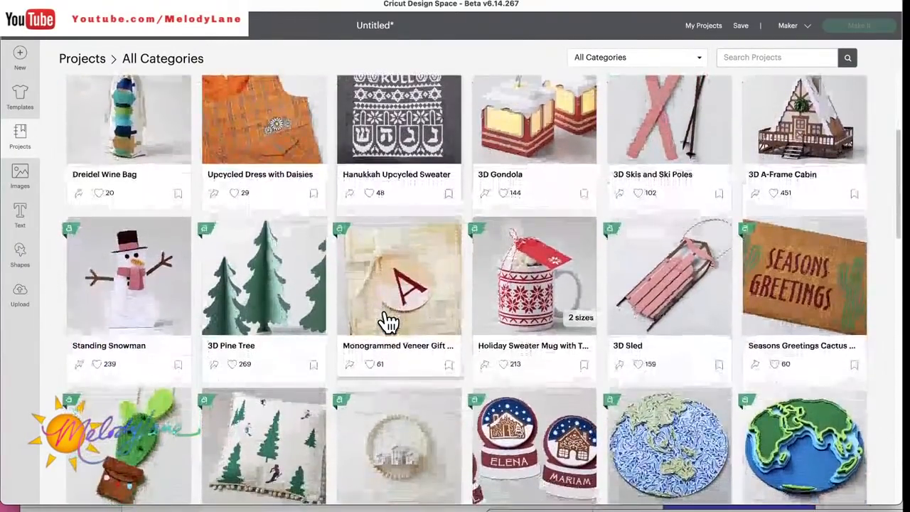
scroll(388, 321, "down", 1)
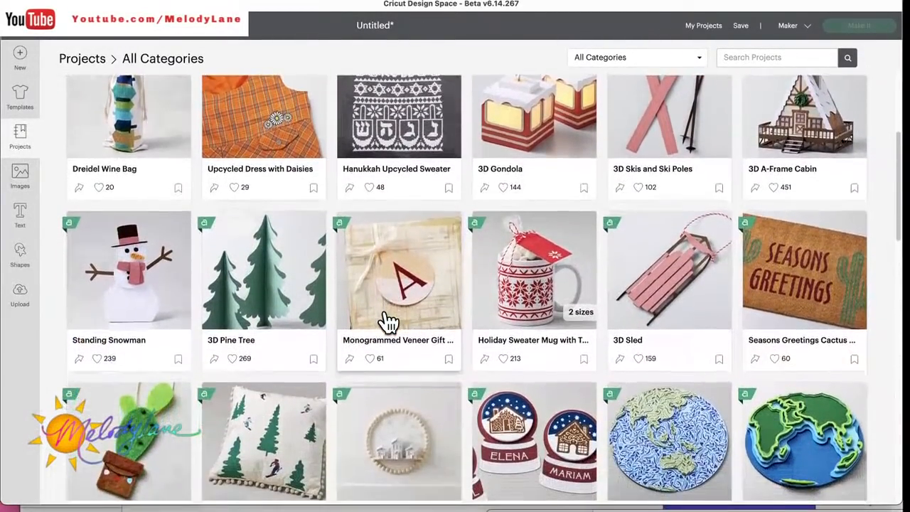
scroll(387, 322, "down", 4)
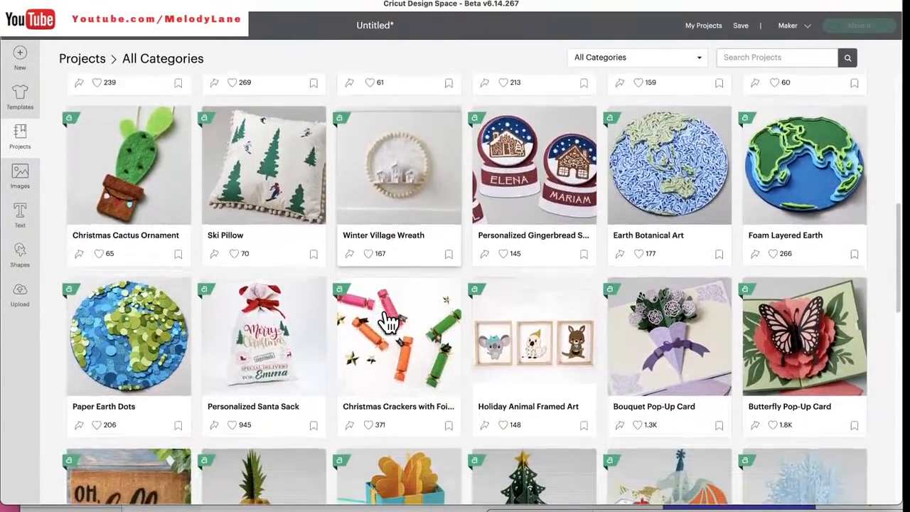
scroll(387, 322, "down", 8)
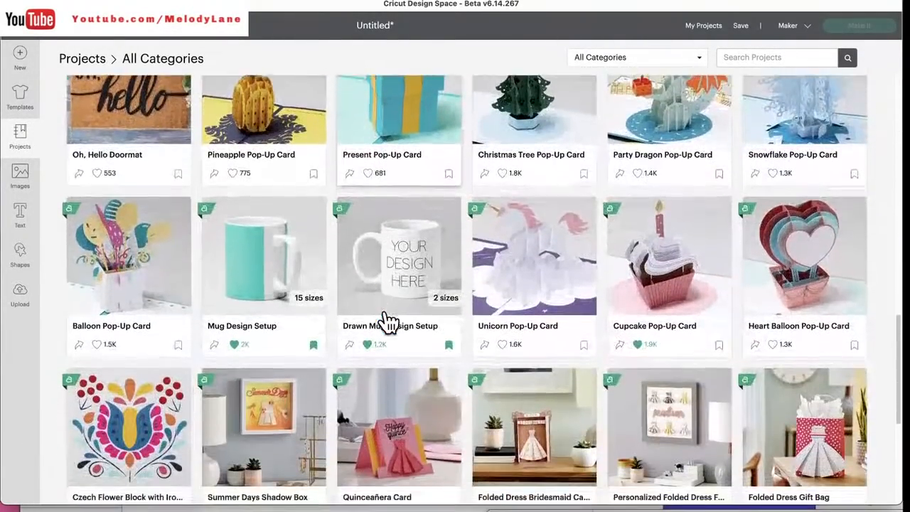
scroll(385, 313, "down", 3)
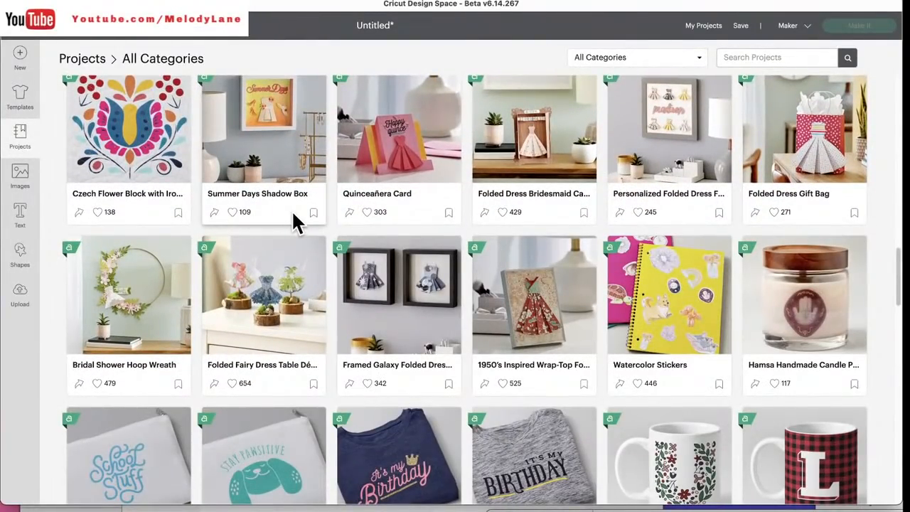
scroll(294, 213, "up", 5)
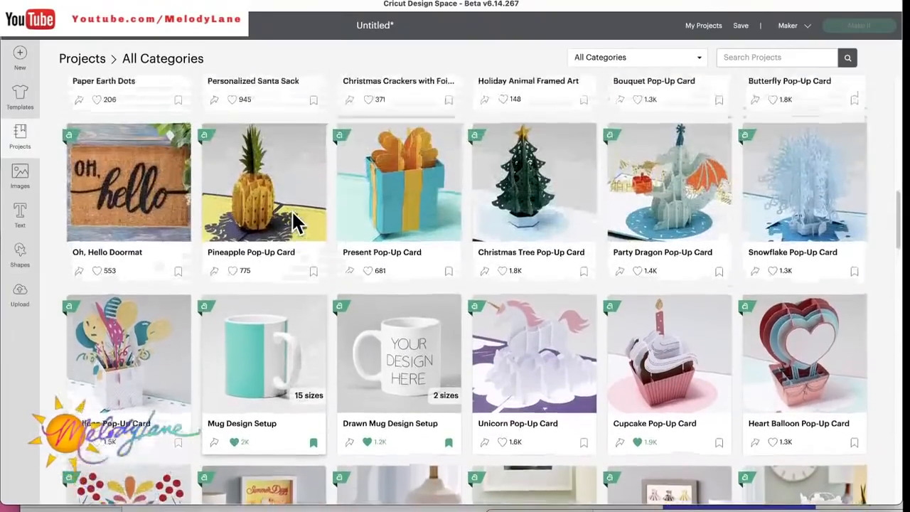
scroll(293, 222, "up", 4)
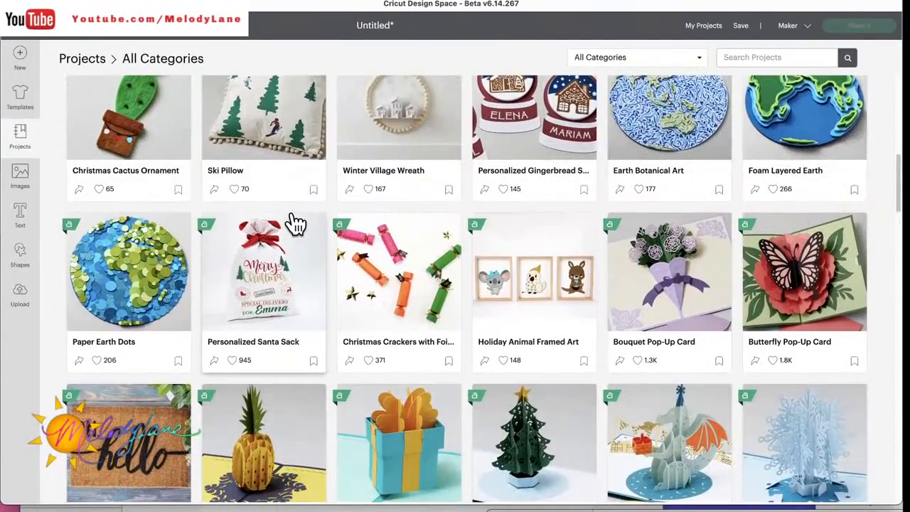
scroll(295, 222, "up", 2)
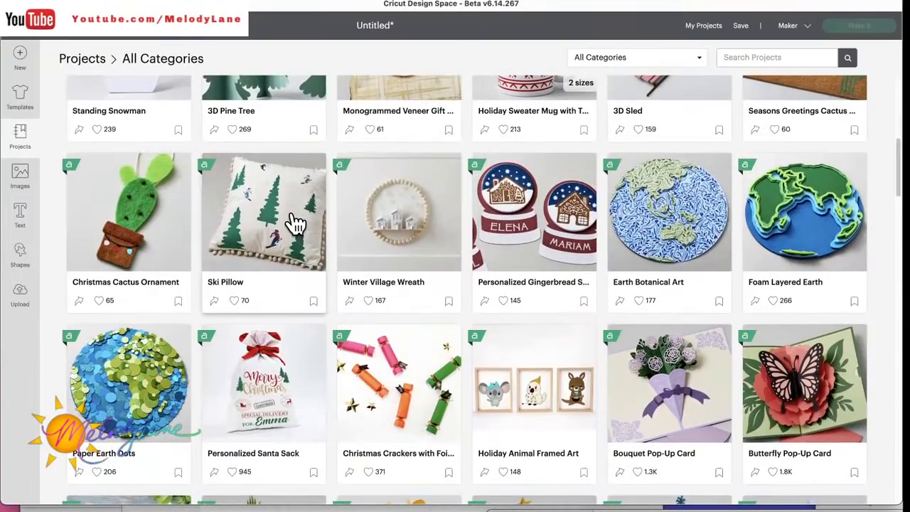
scroll(295, 222, "up", 6)
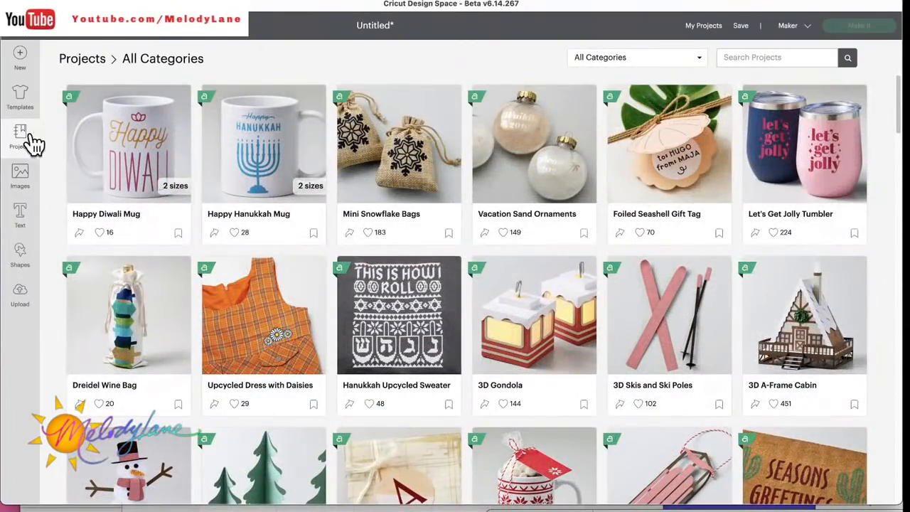
left_click(32, 142)
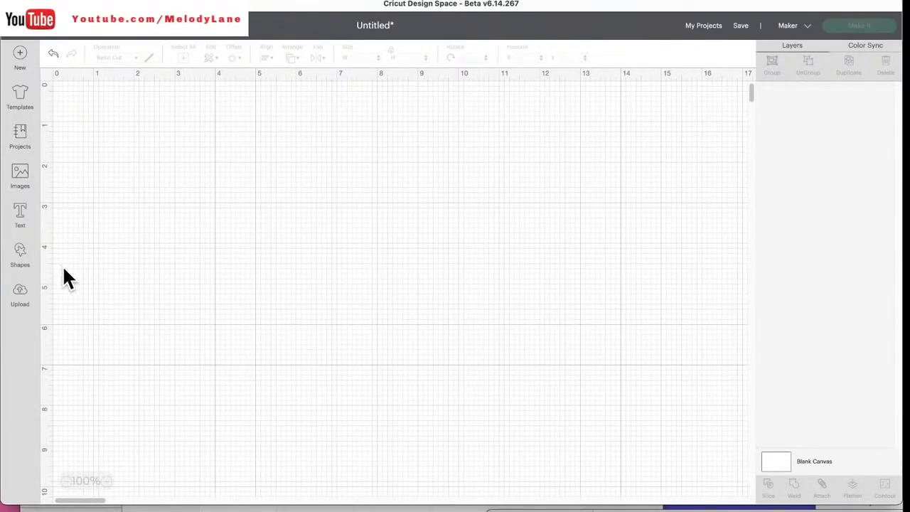
- Add a heart shape, enlarge it to about 5.1 inches wide, and place it at about X 4.25, Y 2.2 inches
left_click(22, 258)
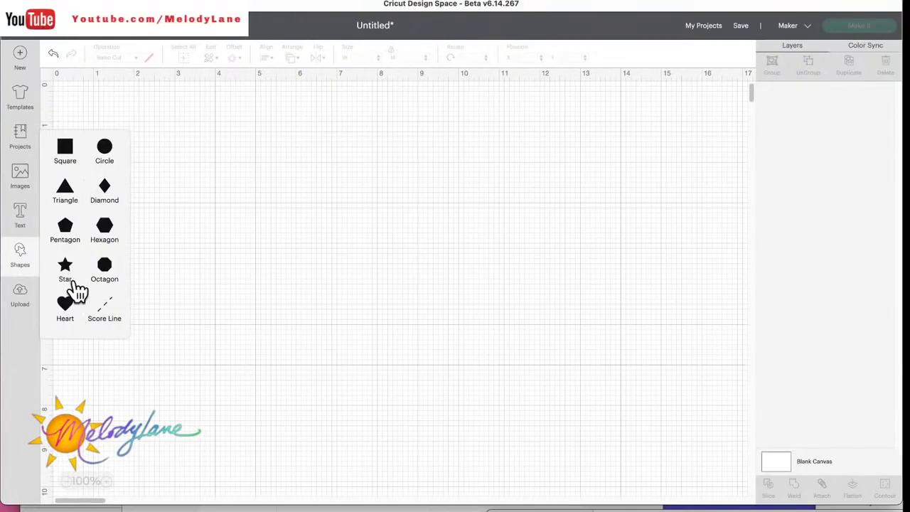
left_click(69, 308)
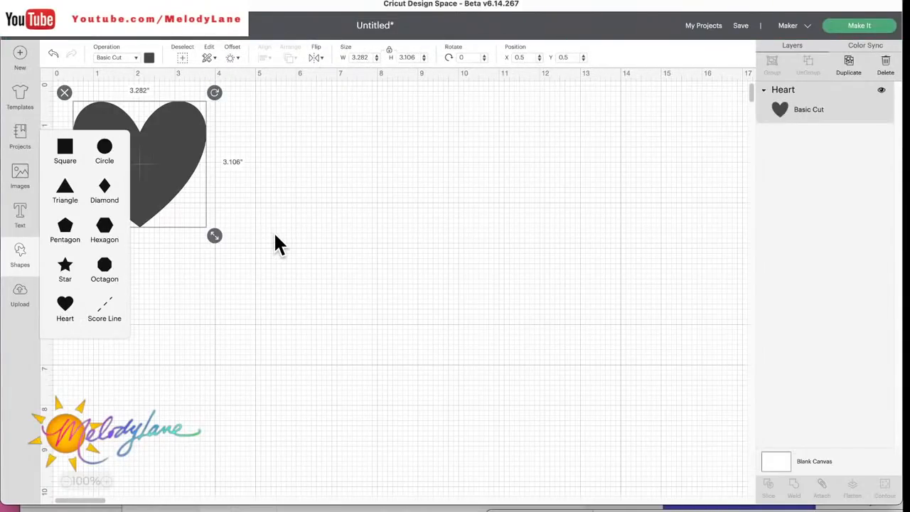
left_click_drag(174, 138, 357, 234)
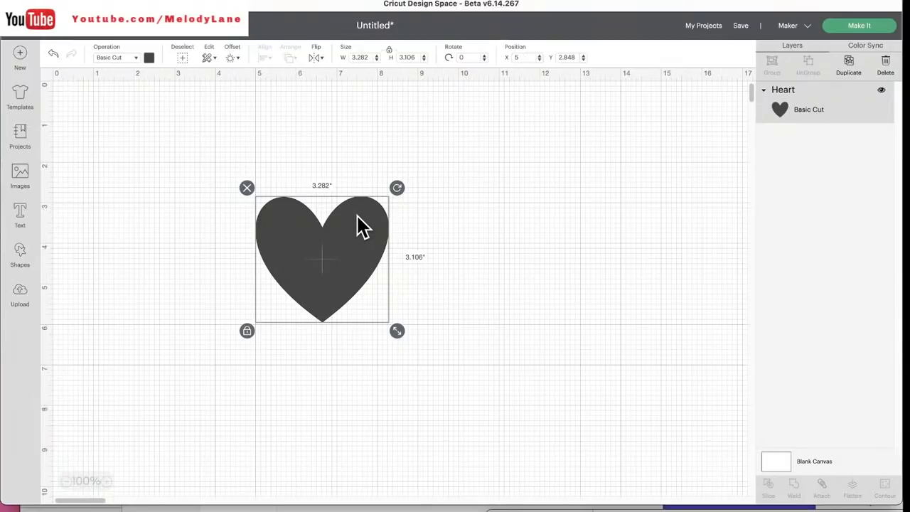
left_click_drag(396, 331, 471, 402)
left_click_drag(403, 309, 363, 263)
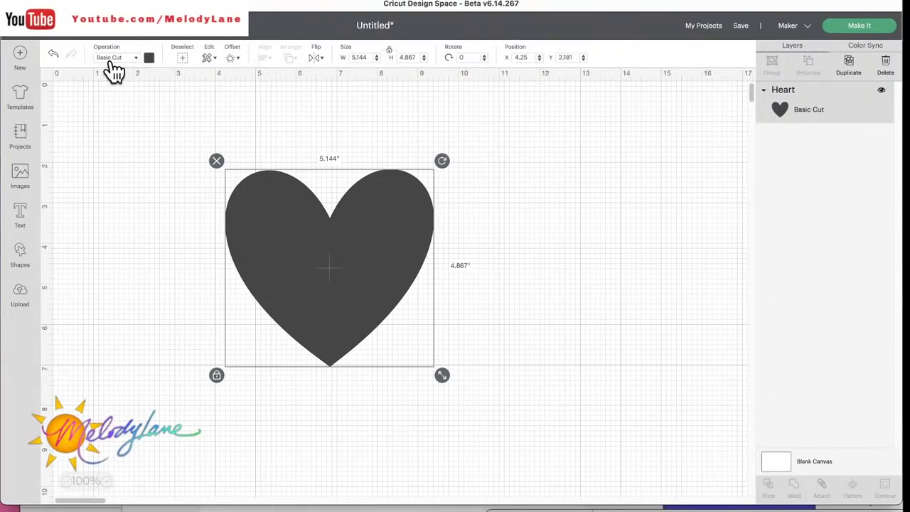
- Recolour the heart with the custom red #da4949
left_click(149, 57)
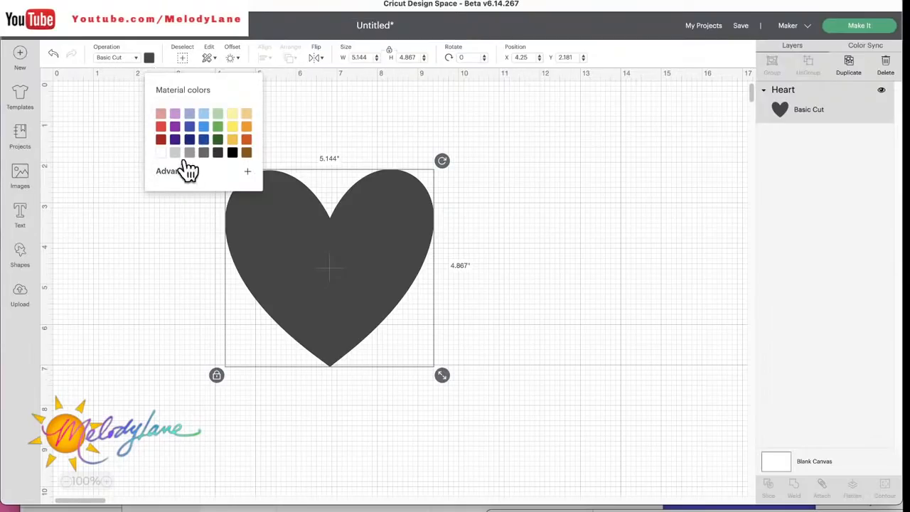
left_click(179, 171)
left_click(221, 198)
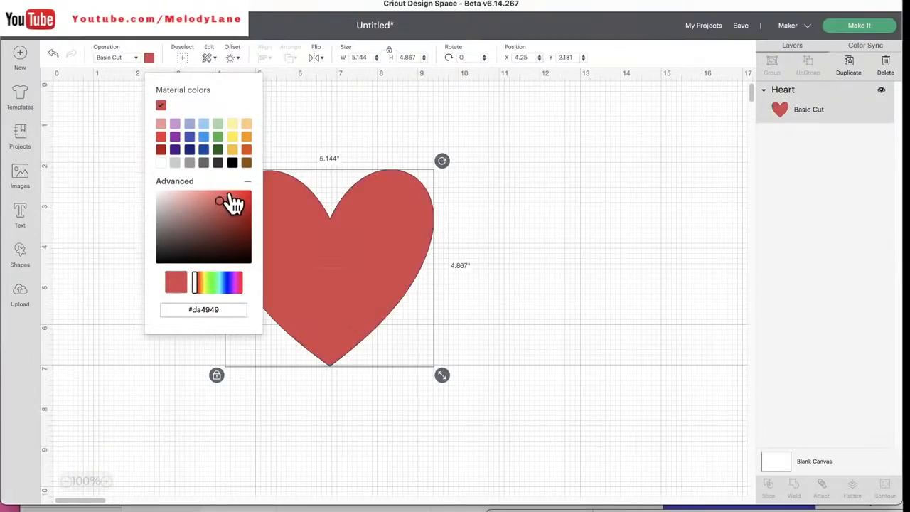
left_click(355, 158)
left_click(283, 190)
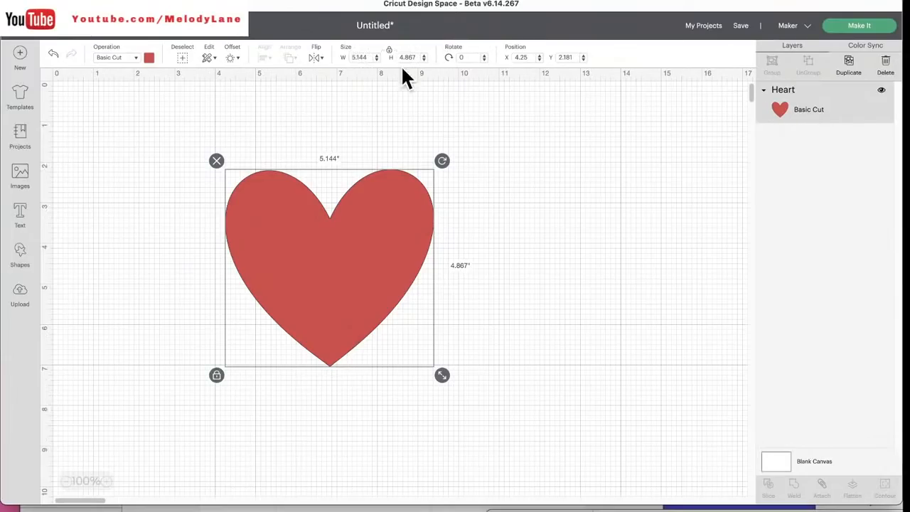
- Set the heart's operation to standard Print Then Cut and its print type to Pattern
left_click(138, 60)
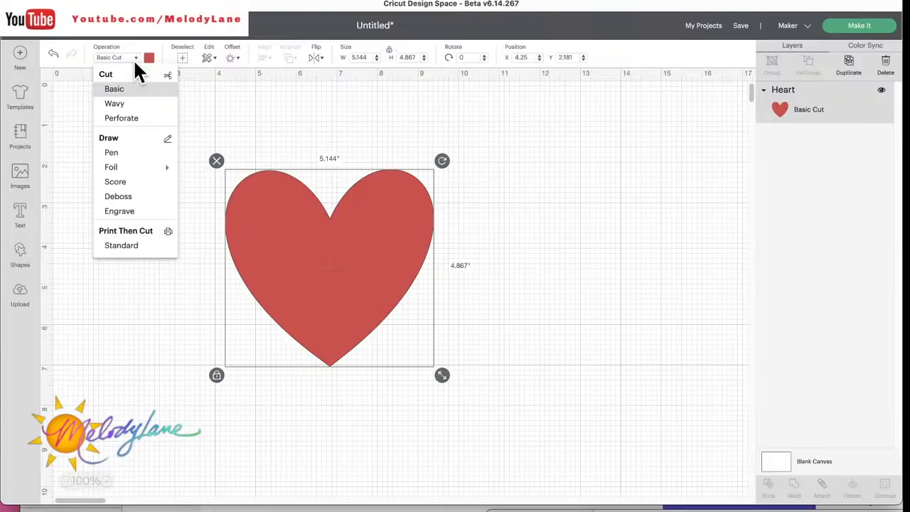
left_click(121, 246)
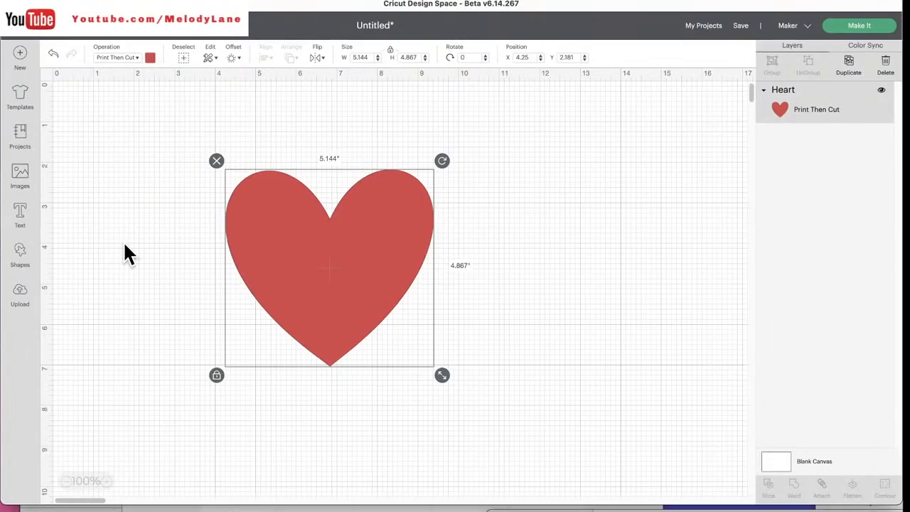
left_click(150, 60)
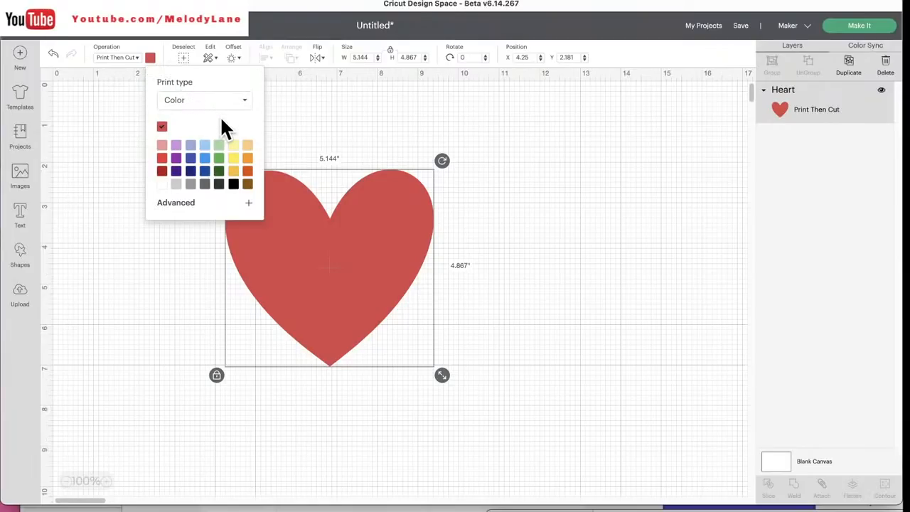
left_click(245, 107)
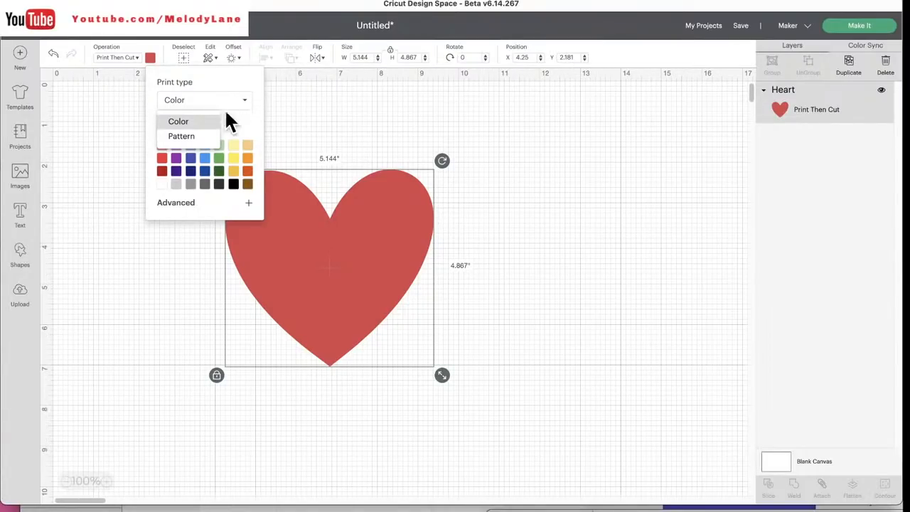
left_click(182, 137)
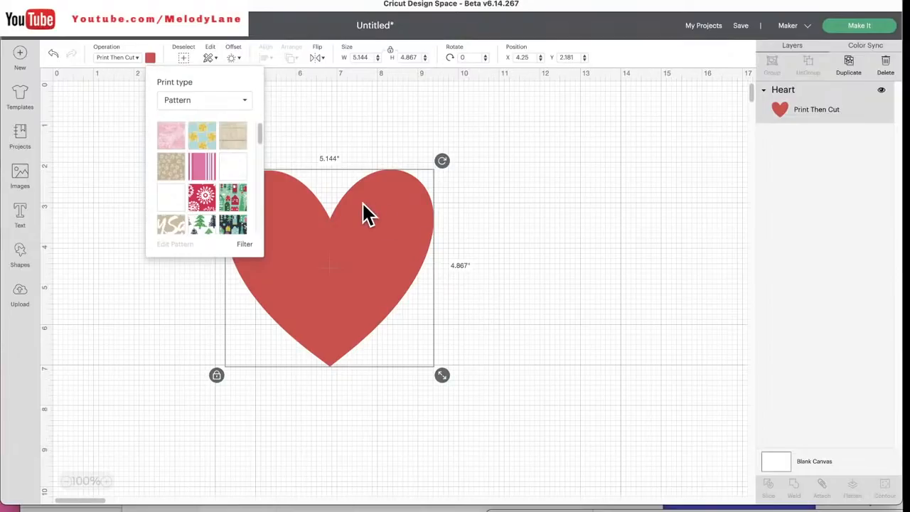
- Browse the available patterns and fill the heart with the uploaded family photo showing a red gown and white dog
scroll(205, 217, "down", 2)
scroll(205, 221, "down", 4)
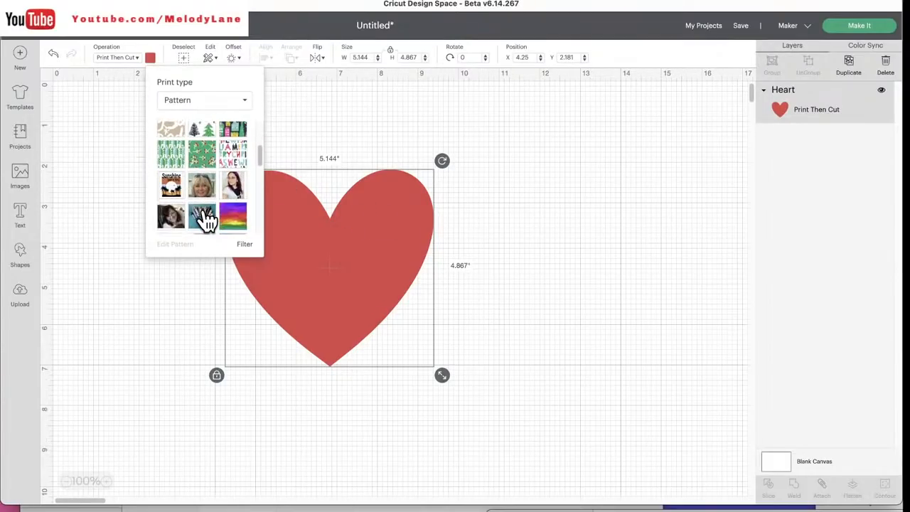
scroll(207, 221, "down", 5)
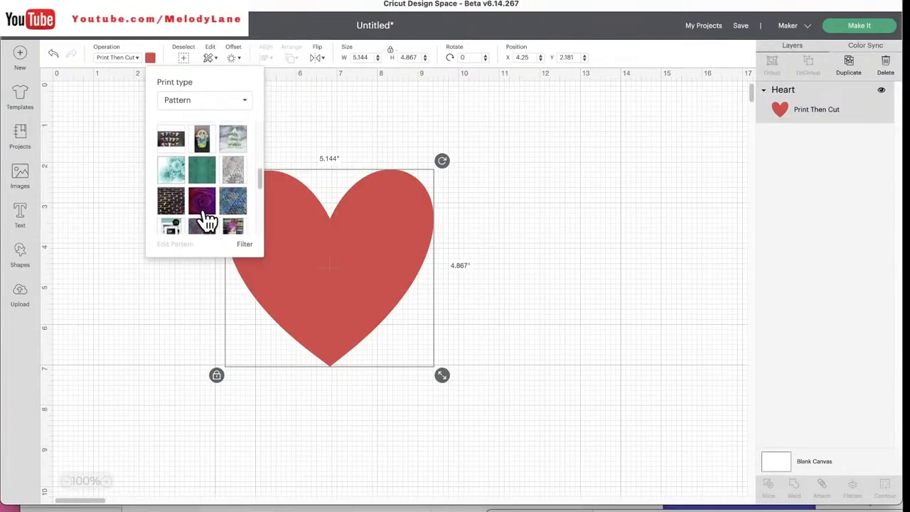
scroll(204, 211, "down", 3)
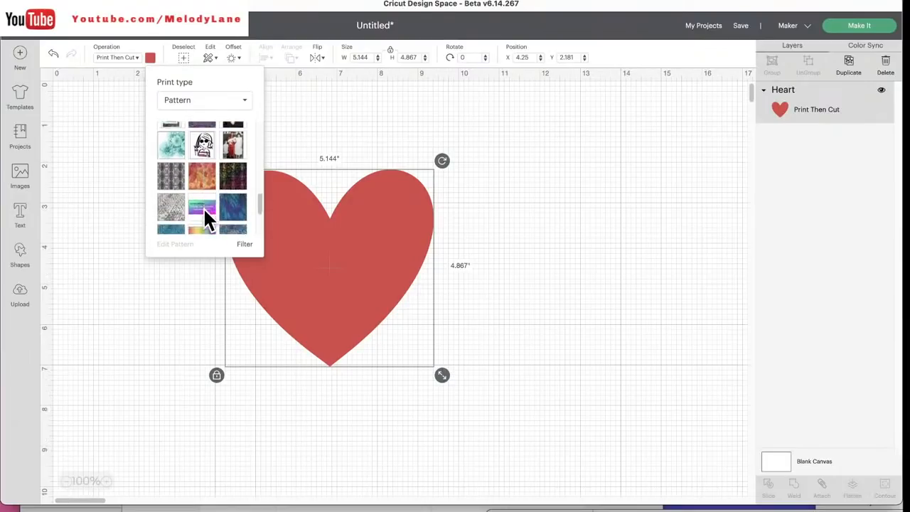
scroll(204, 217, "up", 2)
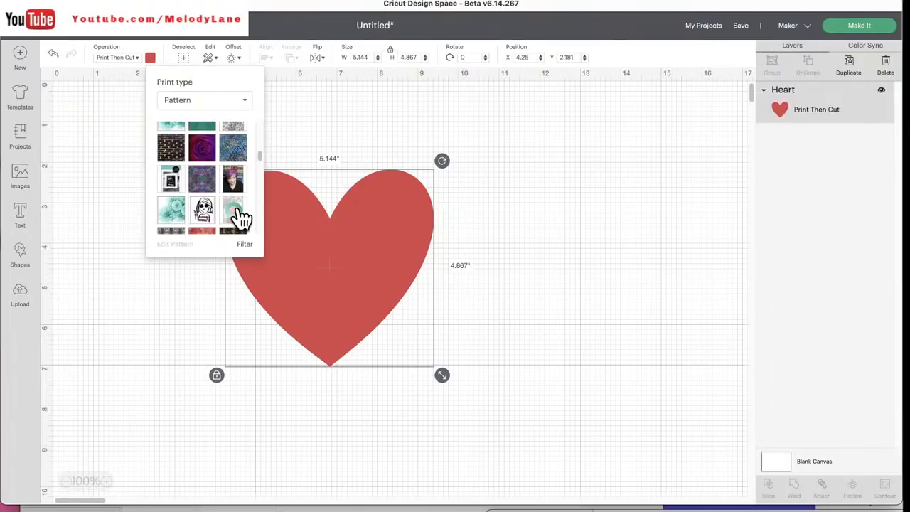
left_click(238, 212)
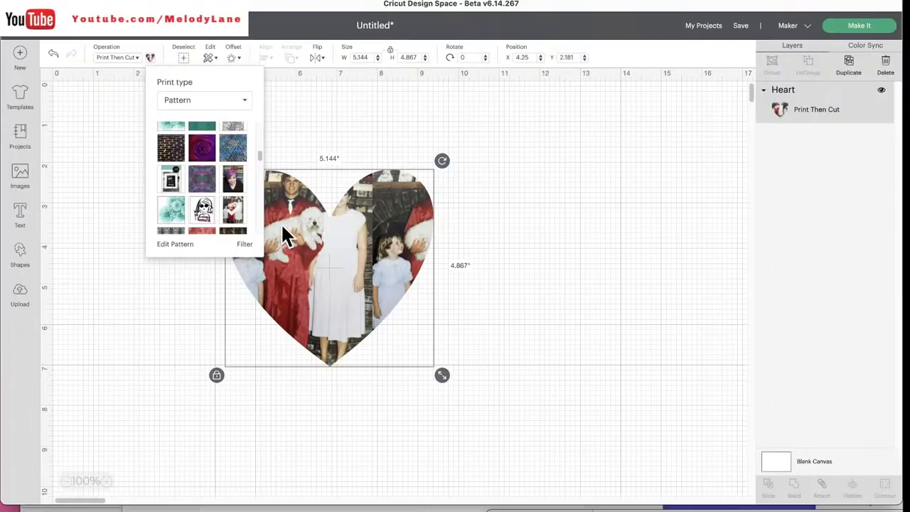
- Edit the heart's photo pattern, enlarging its scale to 147 and nudging the vertical offset up to 4 and down to -4
left_click(178, 244)
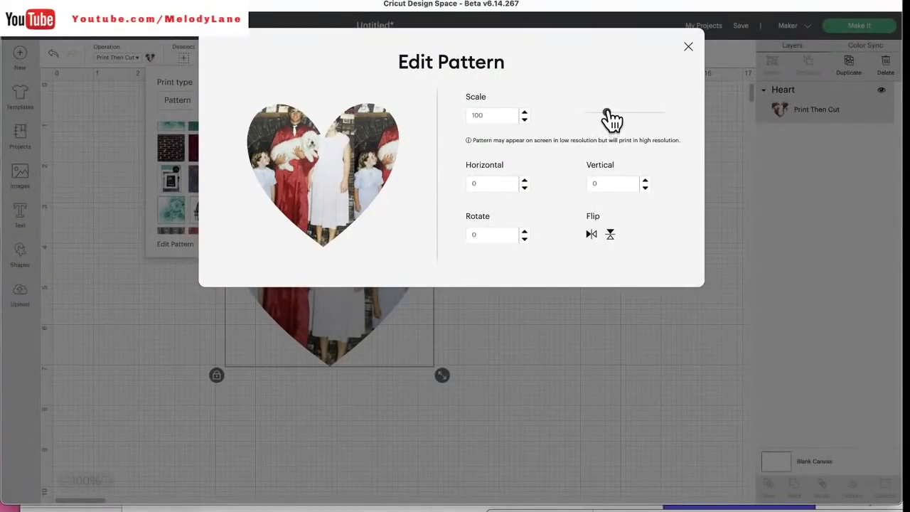
mouse_move(606, 116)
left_mouse_down()
mouse_move(586, 116)
mouse_move(615, 116)
left_mouse_up()
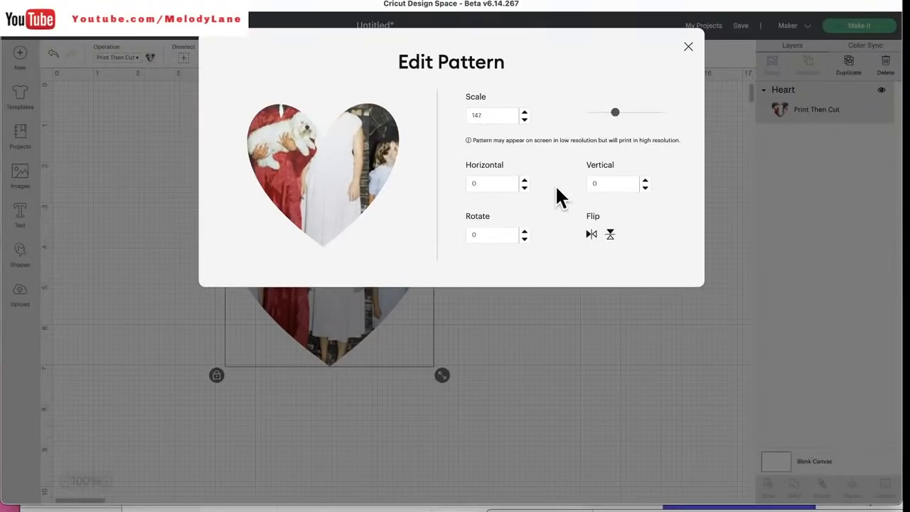
left_click(645, 181)
left_click(645, 180)
left_click(644, 180)
left_click(644, 181)
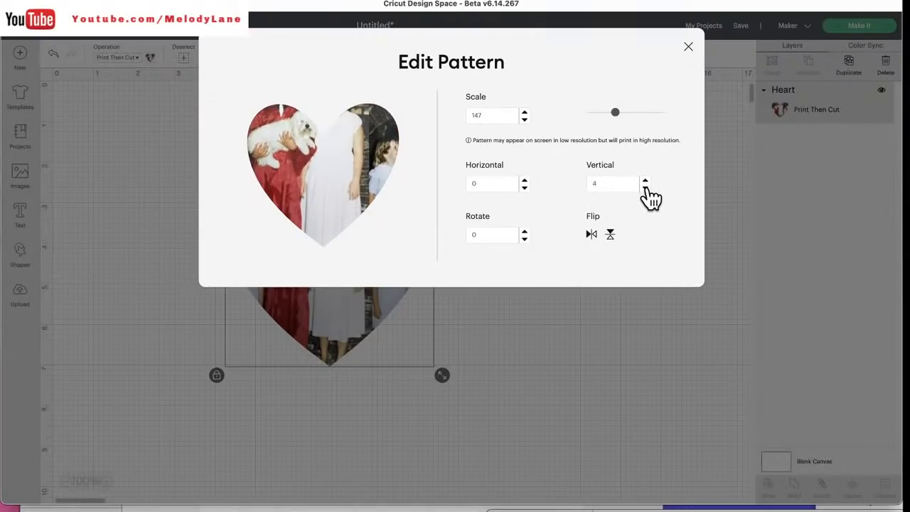
left_click(645, 188)
left_click(645, 188)
left_click(645, 187)
left_click(645, 188)
left_click(645, 188)
left_click(645, 188)
left_click(645, 188)
left_click(645, 188)
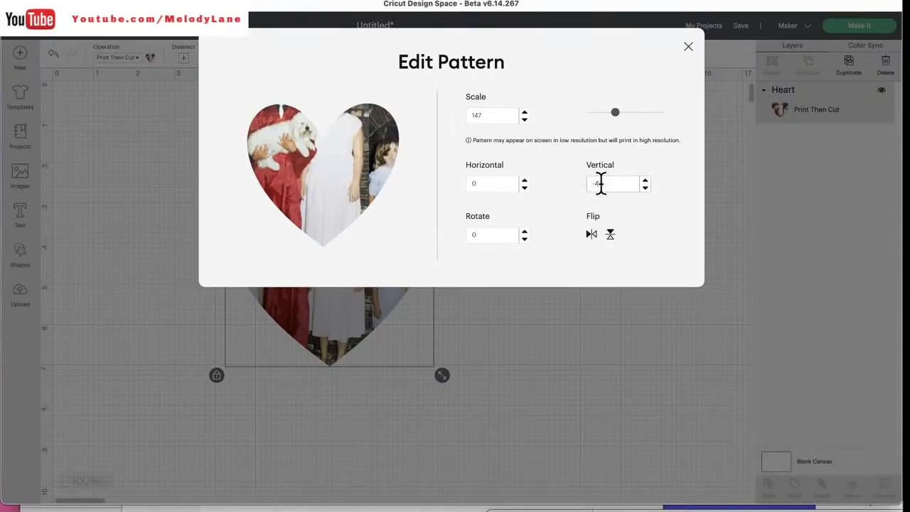
- Set the photo pattern's vertical offset to -200 and its horizontal offset to 200
left_click(600, 184)
key("BackSpace")
key("BackSpace")
type("-200")
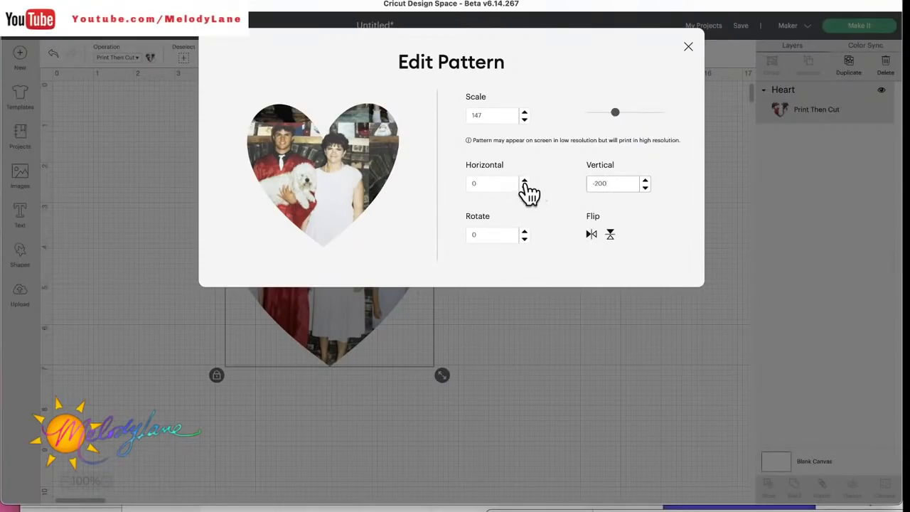
left_click(499, 183)
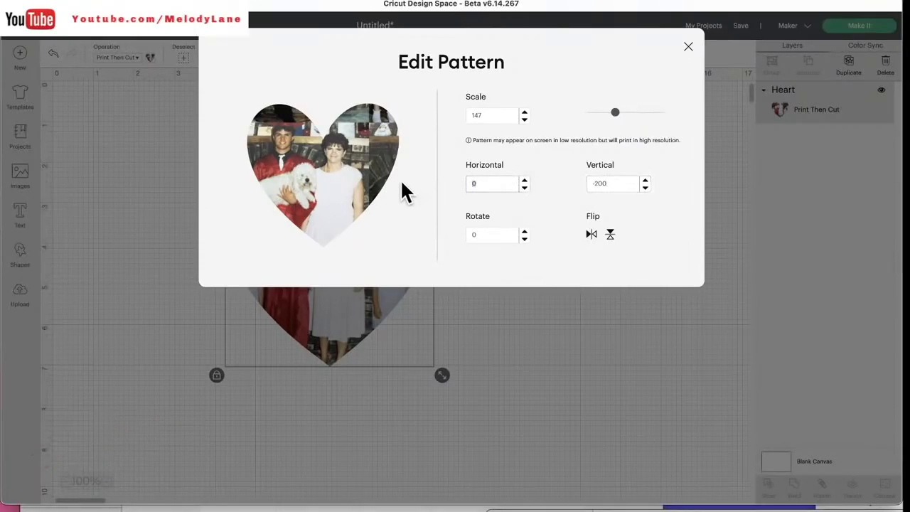
key("BackSpace")
type("200")
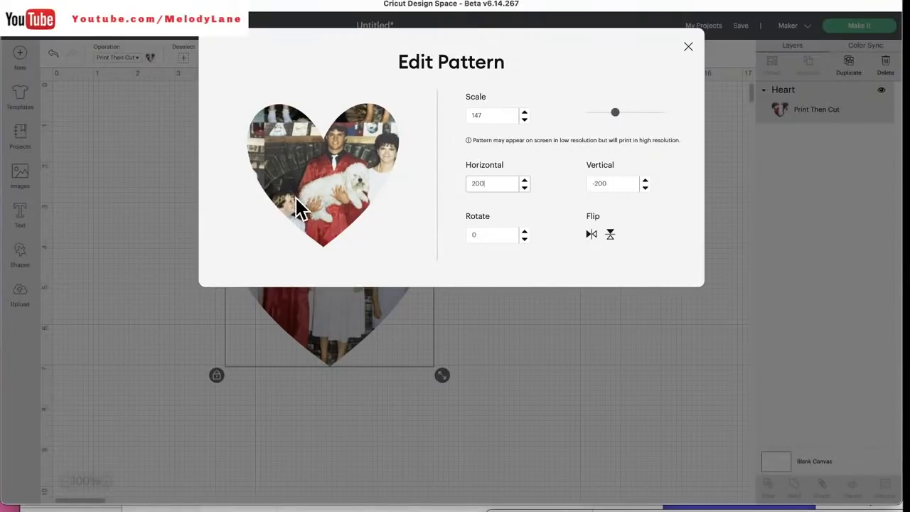
left_click(689, 48)
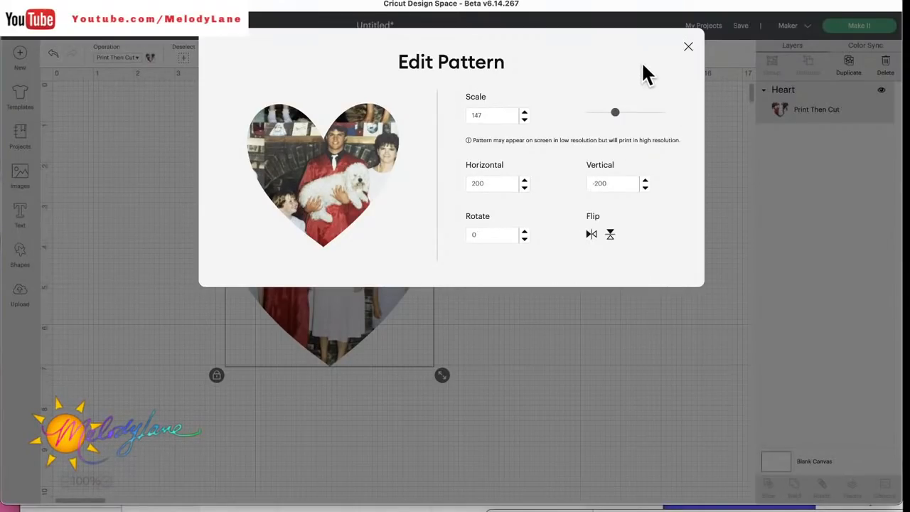
- Flip the photo pattern vertically and back, and toggle its horizontal flip several times
left_click(611, 235)
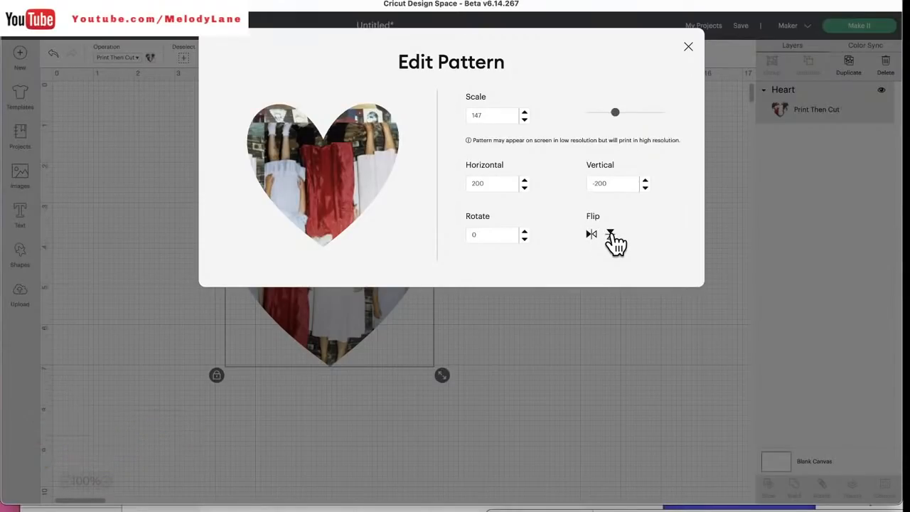
left_click(591, 234)
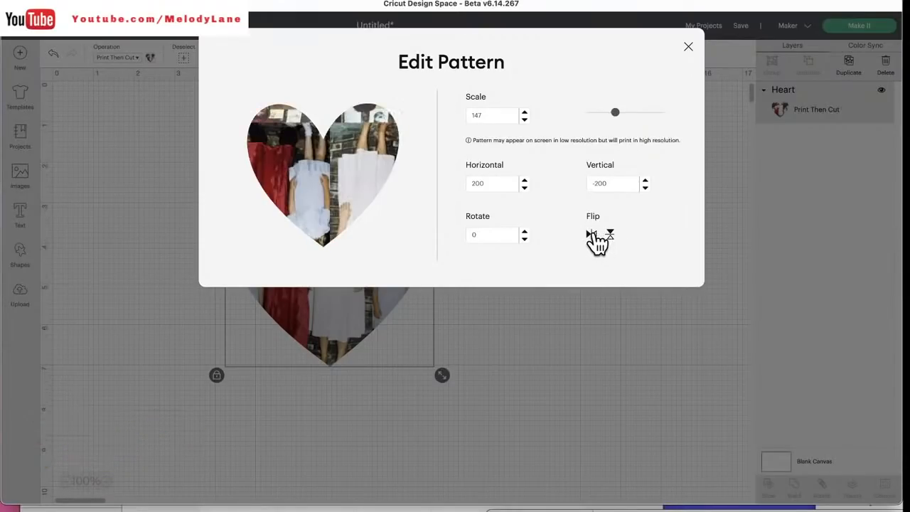
left_click(591, 234)
left_click(611, 234)
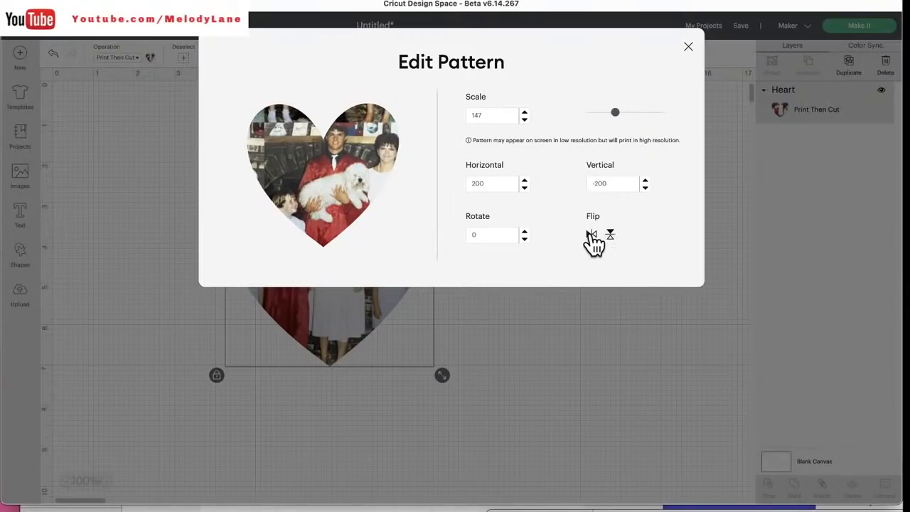
left_click(591, 234)
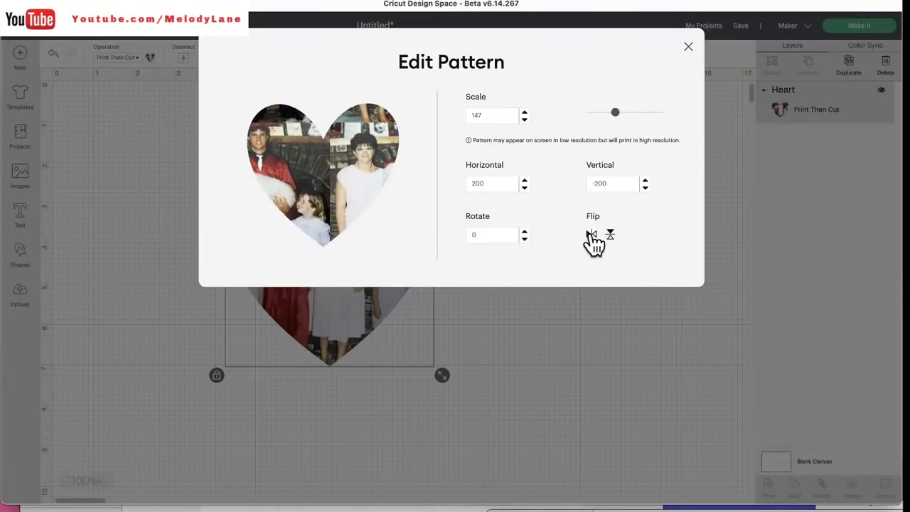
left_click(591, 234)
left_click(591, 234)
- Reduce the photo pattern's scale to 10 and move the heart to about X 4.7, Y 2.8 inches
left_click_drag(616, 112, 590, 113)
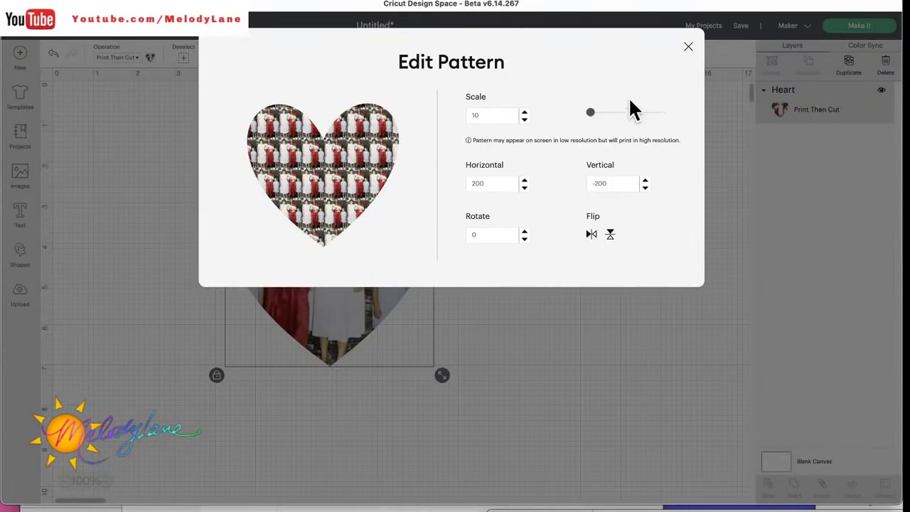
left_click(689, 47)
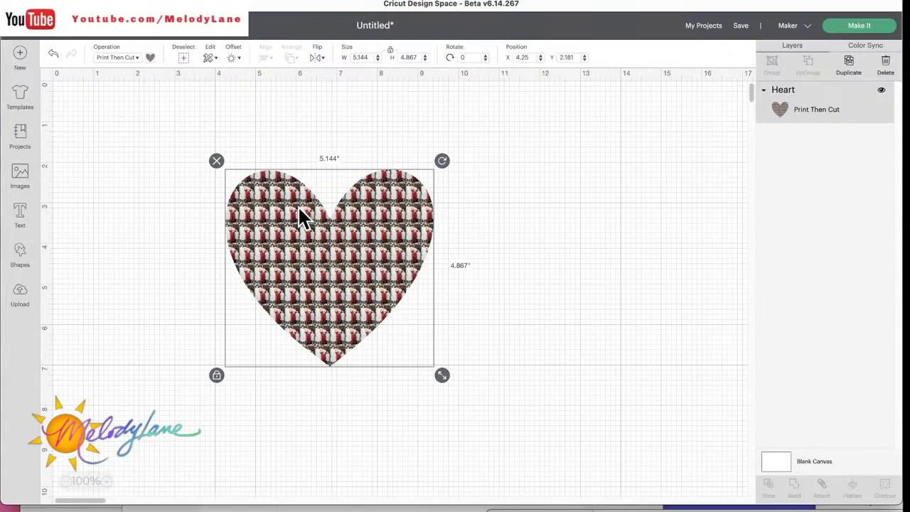
left_click_drag(299, 217, 317, 243)
- Create an inward offset of -0.611 inches from the patterned heart, undo it, and reselect the heart
left_click(234, 58)
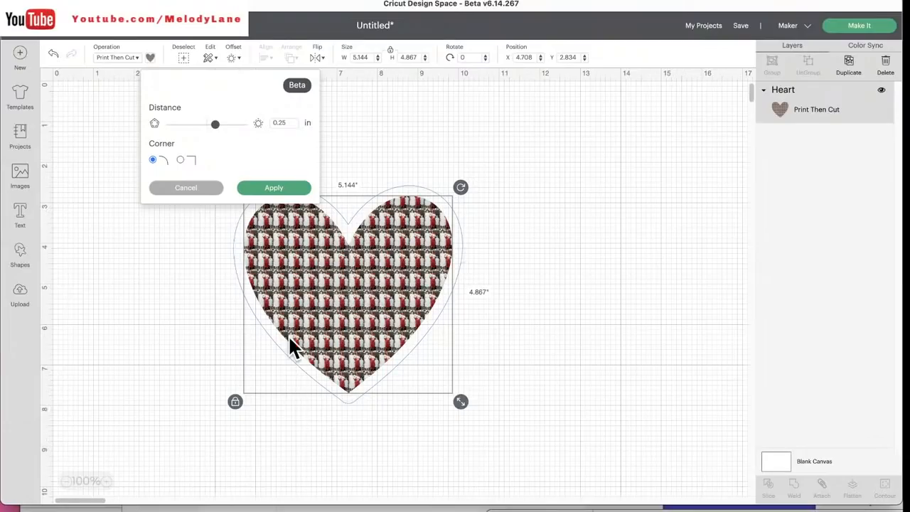
left_click_drag(216, 125, 186, 130)
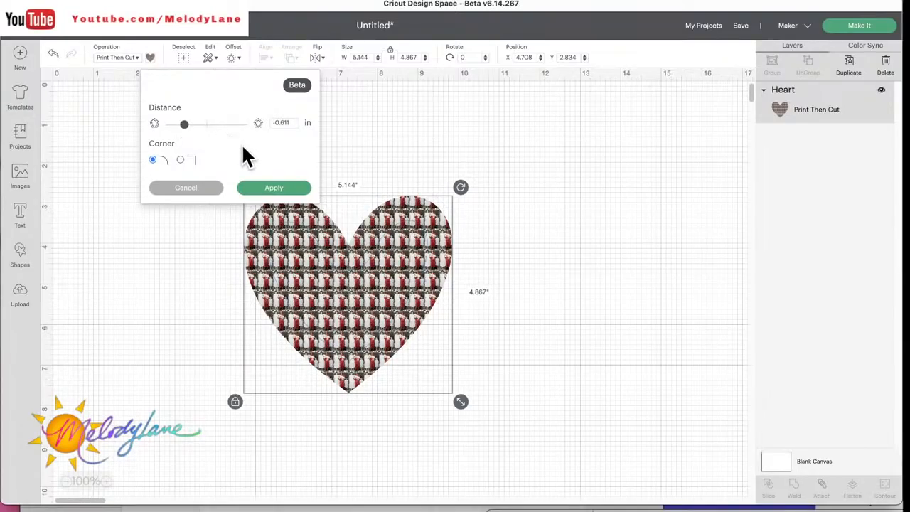
left_click(274, 189)
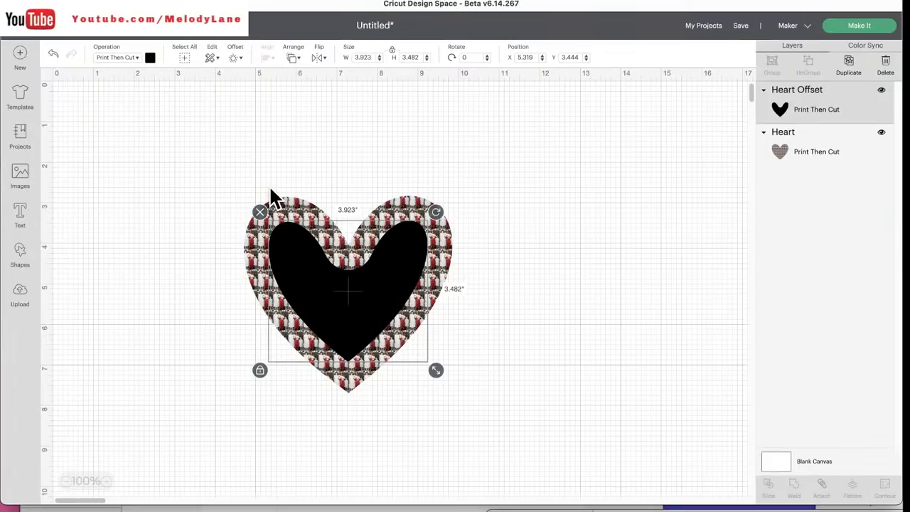
left_click(53, 54)
left_click(298, 225)
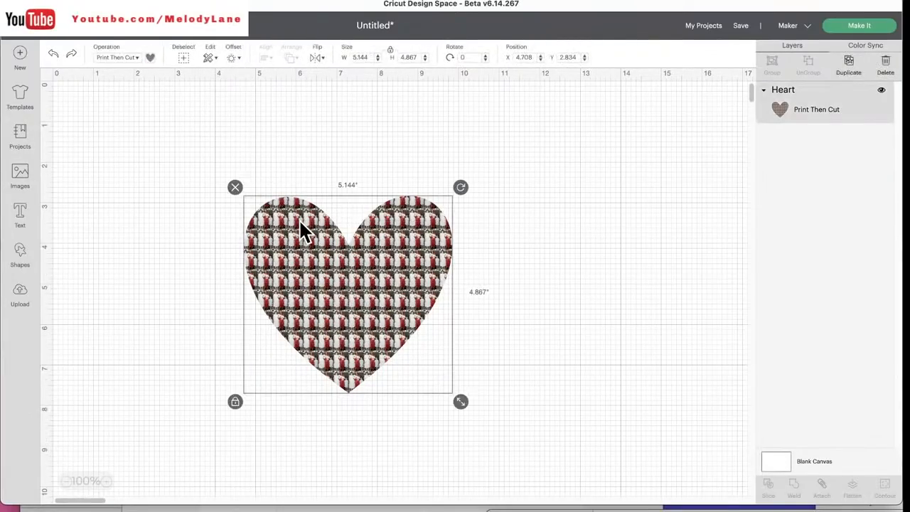
- Create a 0.236-inch outward offset with rounded corners around the patterned heart and colour the offset red
left_click(233, 58)
left_click_drag(184, 125, 217, 133)
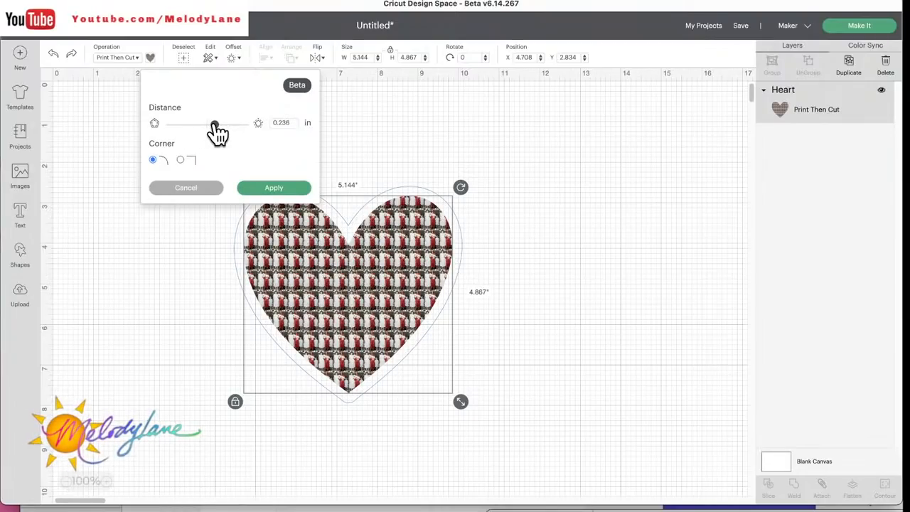
left_click(278, 192)
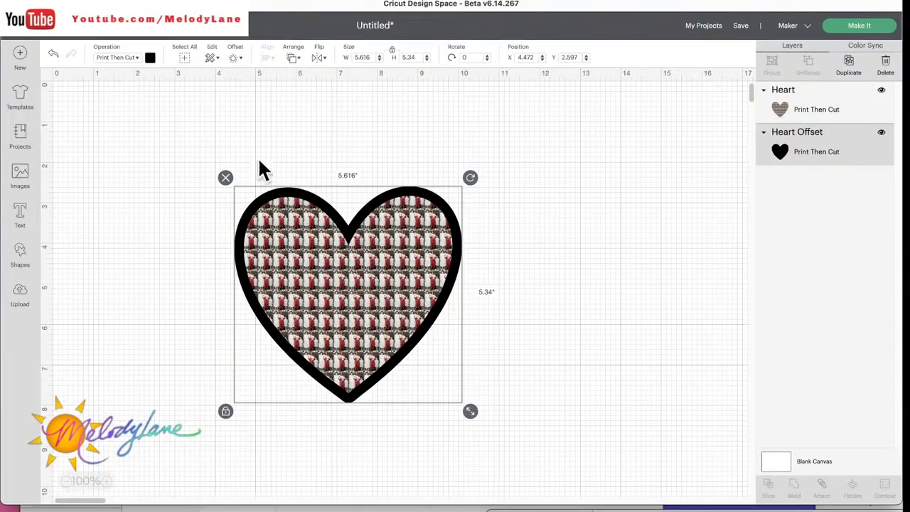
left_click(150, 60)
left_click(174, 126)
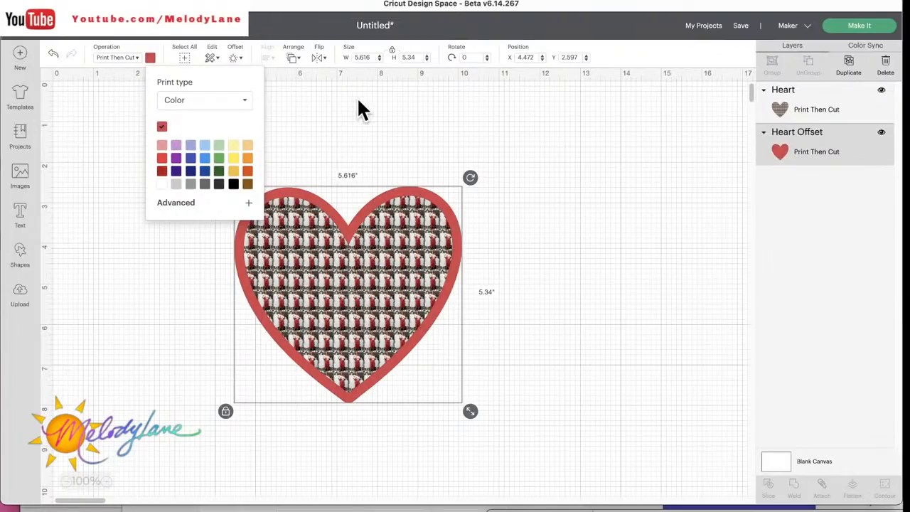
left_click(355, 141)
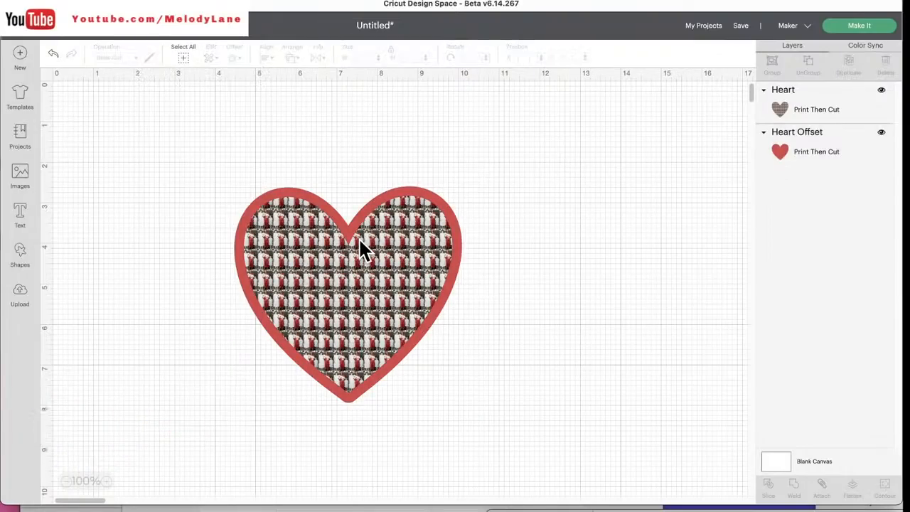
- Shift the patterned heart slightly, select it together with its red offset, and centre the two on each other
mouse_move(357, 231)
left_mouse_down()
mouse_move(519, 235)
mouse_move(289, 227)
mouse_move(469, 271)
mouse_move(355, 260)
mouse_move(354, 242)
left_mouse_up()
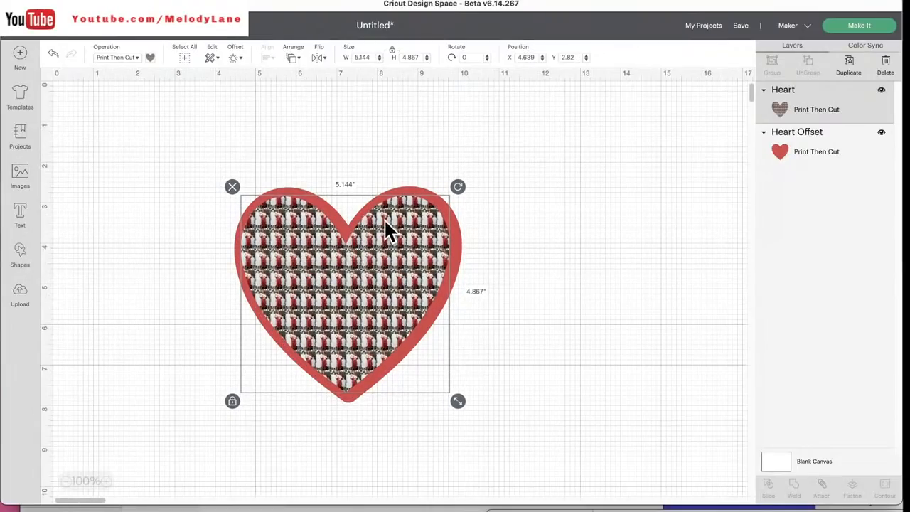
left_click_drag(268, 142, 477, 364)
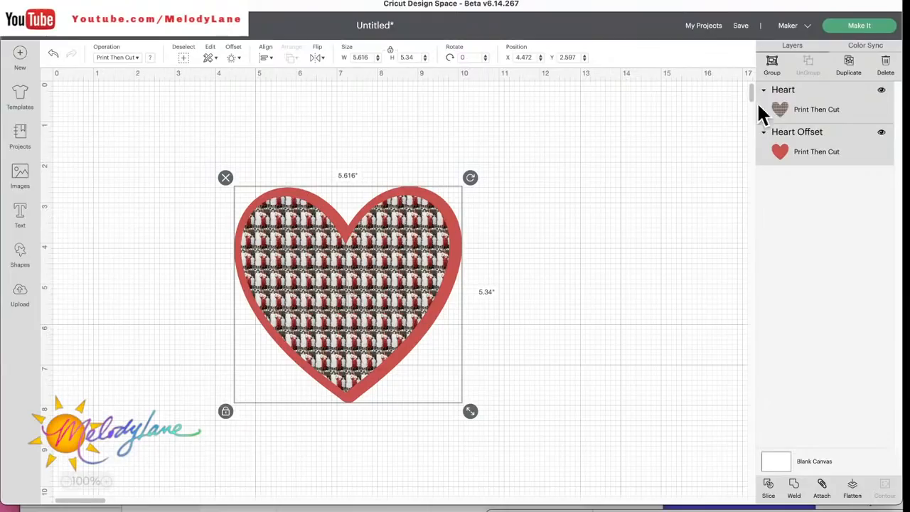
left_click(267, 60)
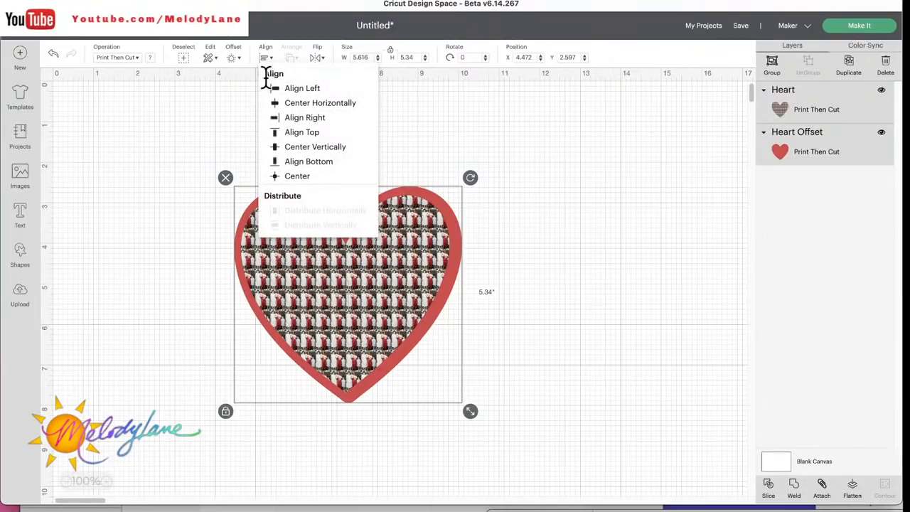
left_click(298, 177)
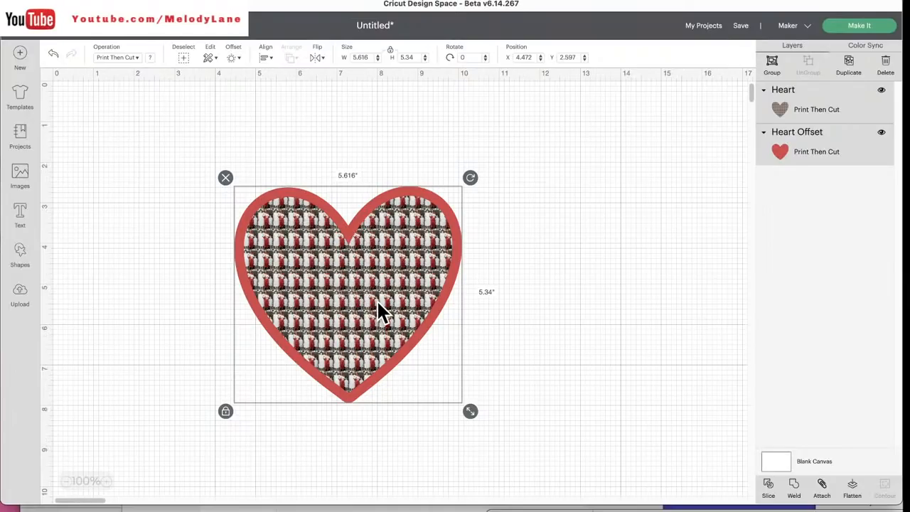
- Flatten the heart and its offset, move the result to about X 5.26, Y 1.99, and resize it to about 3.34 by 3.17 inches
left_click(852, 486)
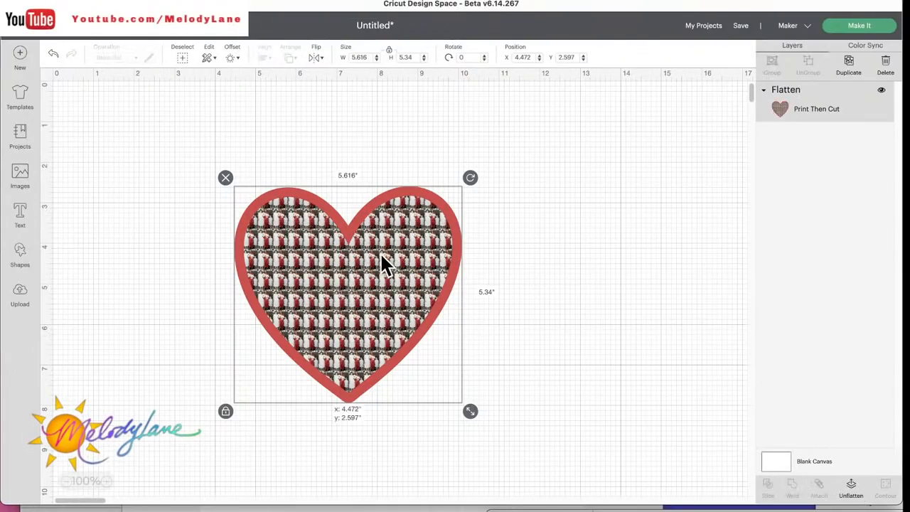
left_click_drag(382, 261, 414, 236)
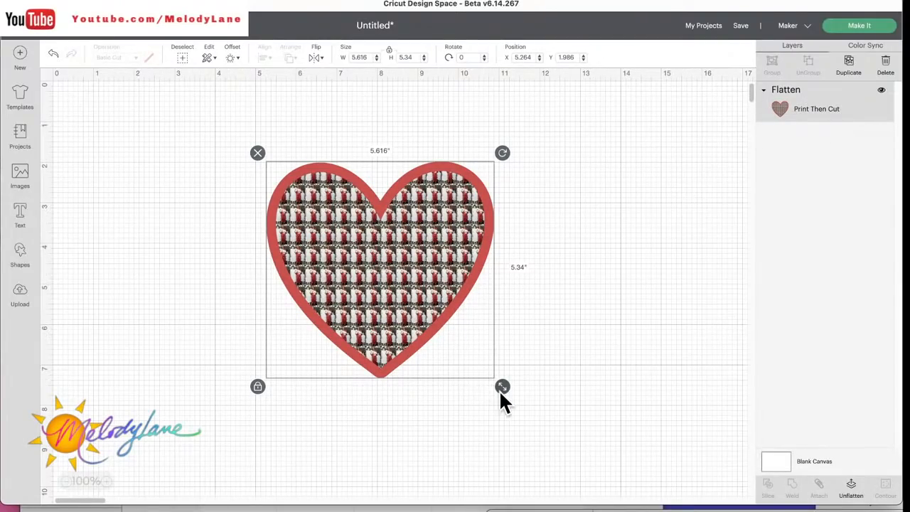
left_click_drag(503, 386, 396, 308)
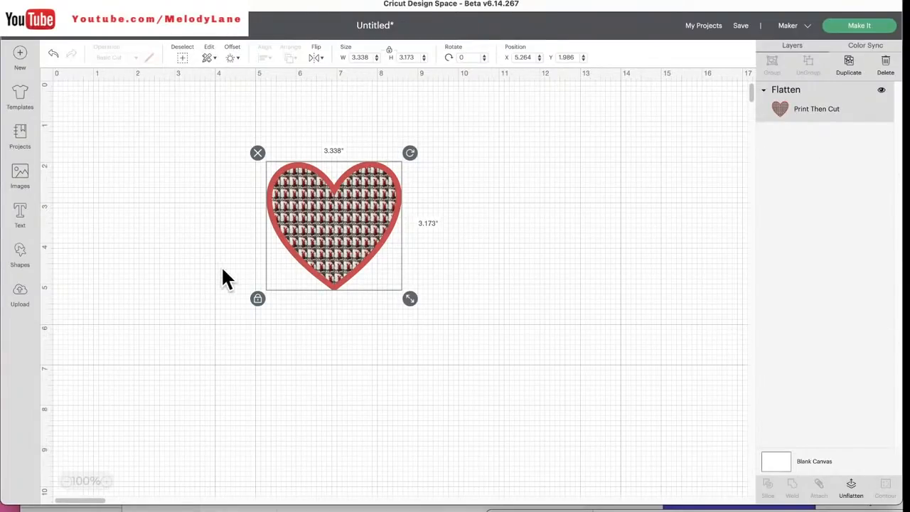
- Look over the recent uploads, find the cricut logo file by searching for "logo", upload it as a pattern fill, and return to the canvas
left_click(18, 297)
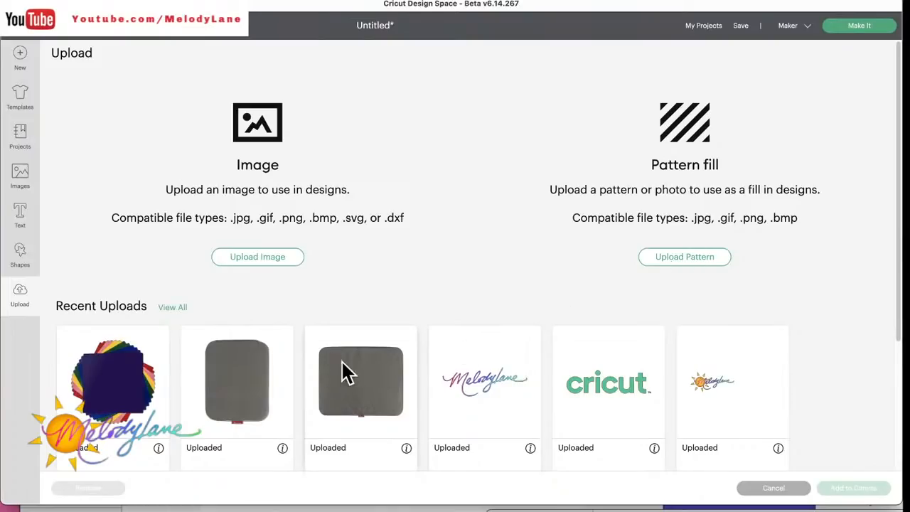
scroll(356, 402, "down", 3)
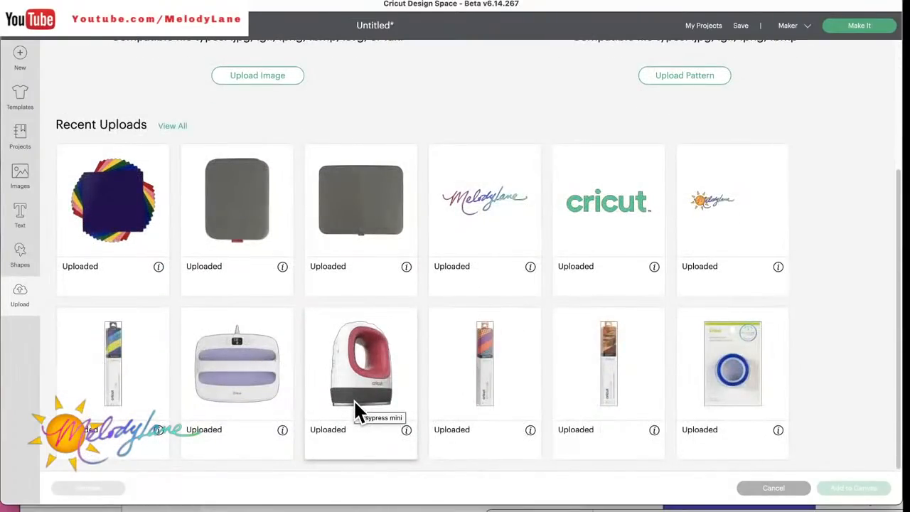
scroll(354, 399, "up", 1)
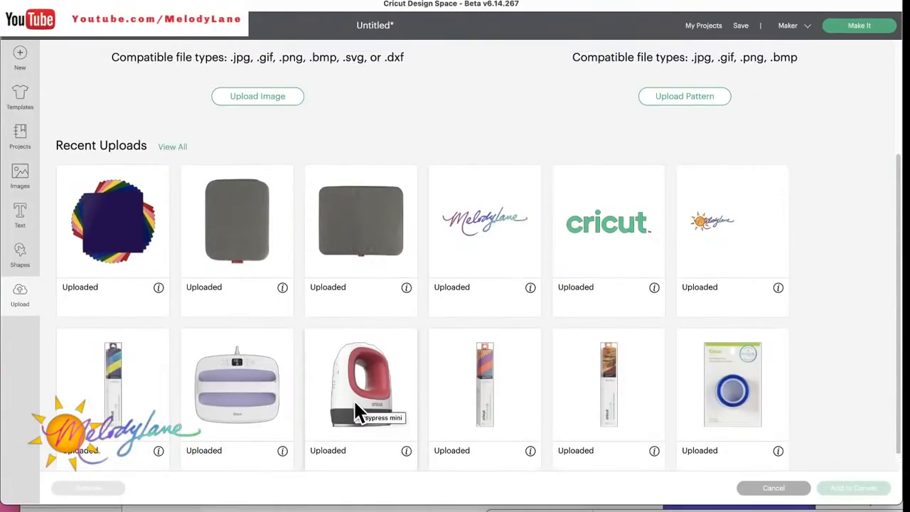
scroll(353, 399, "down", 1)
scroll(354, 399, "up", 1)
scroll(354, 398, "up", 3)
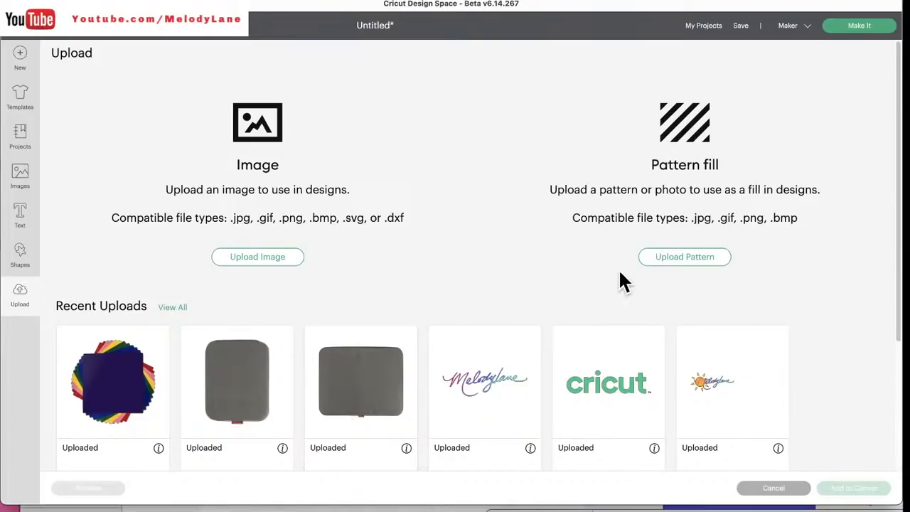
left_click(679, 257)
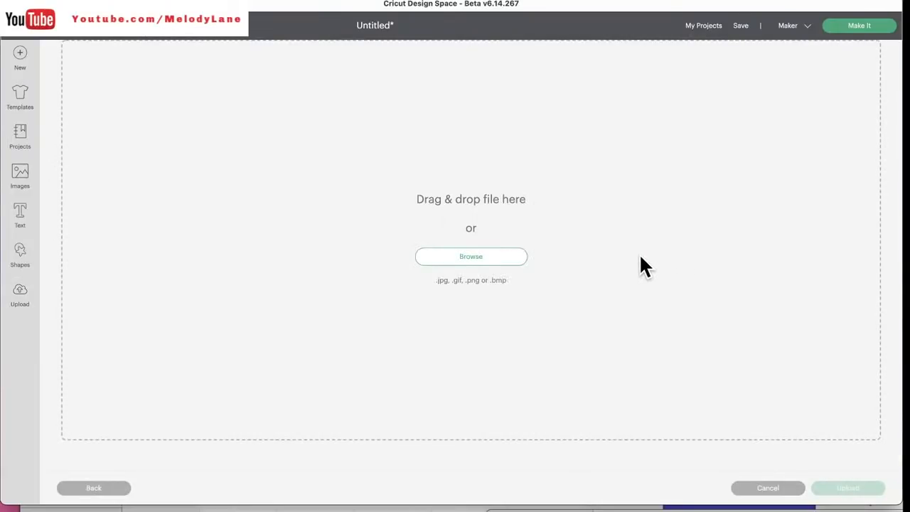
left_click(469, 257)
left_click(600, 154)
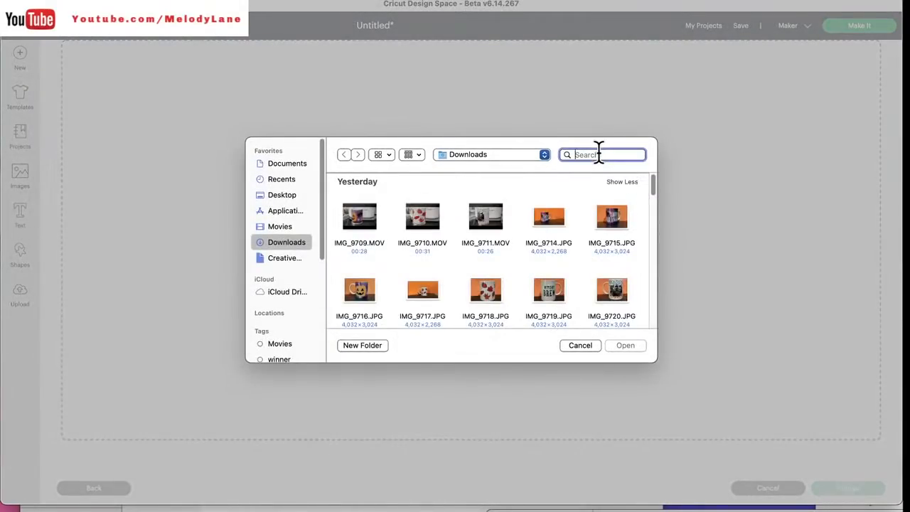
type("logo")
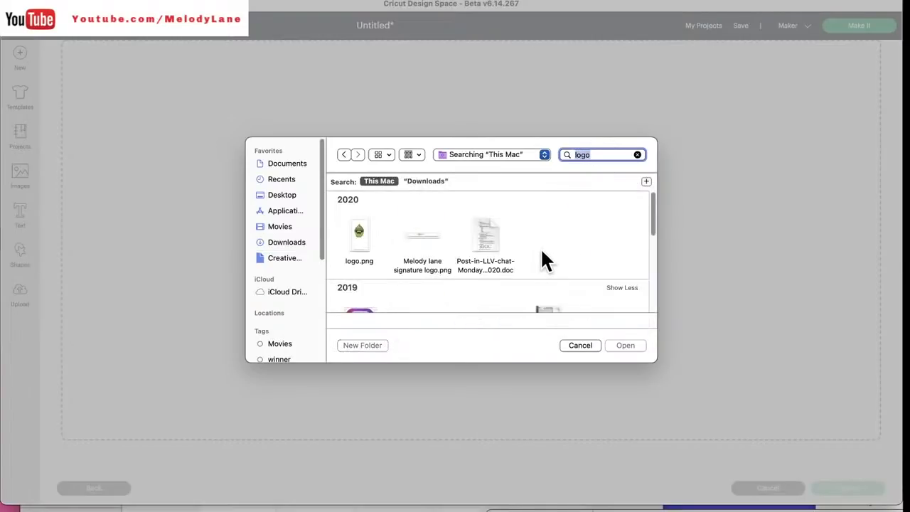
scroll(541, 249, "down", 3)
double_click(490, 222)
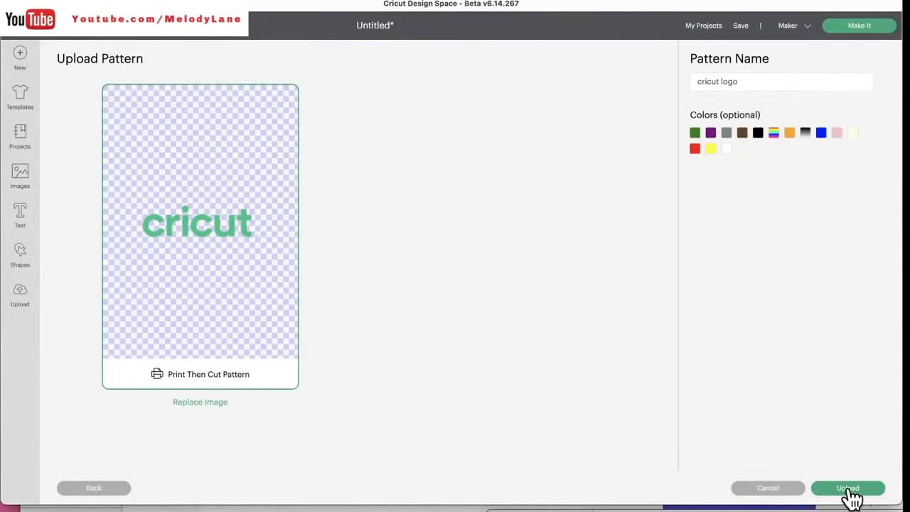
left_click(848, 489)
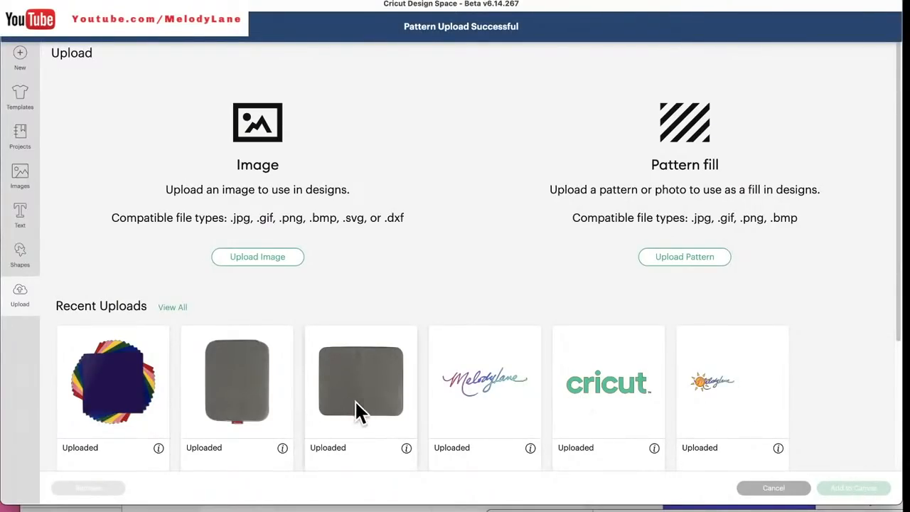
left_click(773, 489)
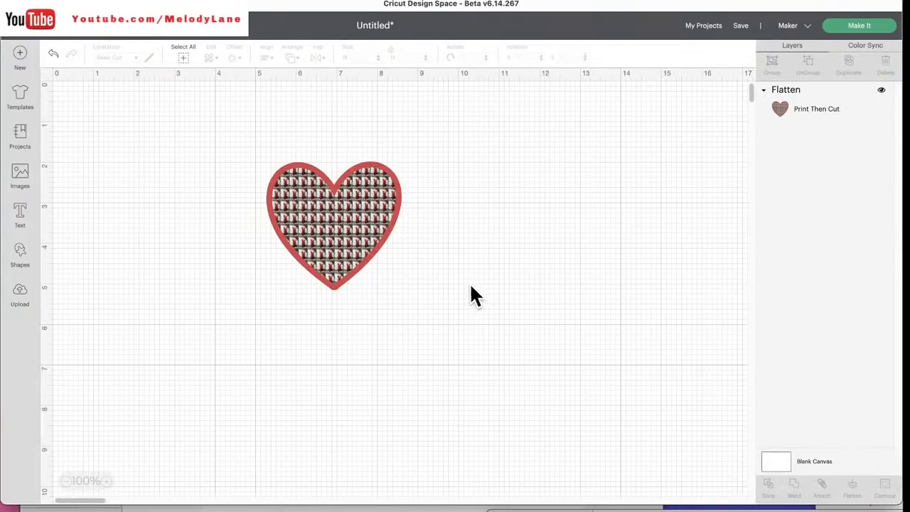
- Add a circle, place it at about X 3.03, Y 3.64, and set its operation to standard Print Then Cut
left_click(21, 257)
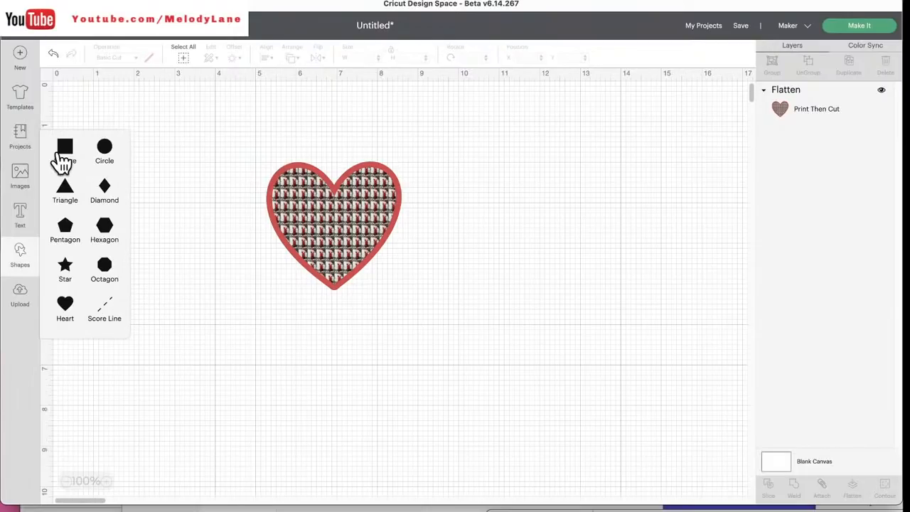
left_click(108, 151)
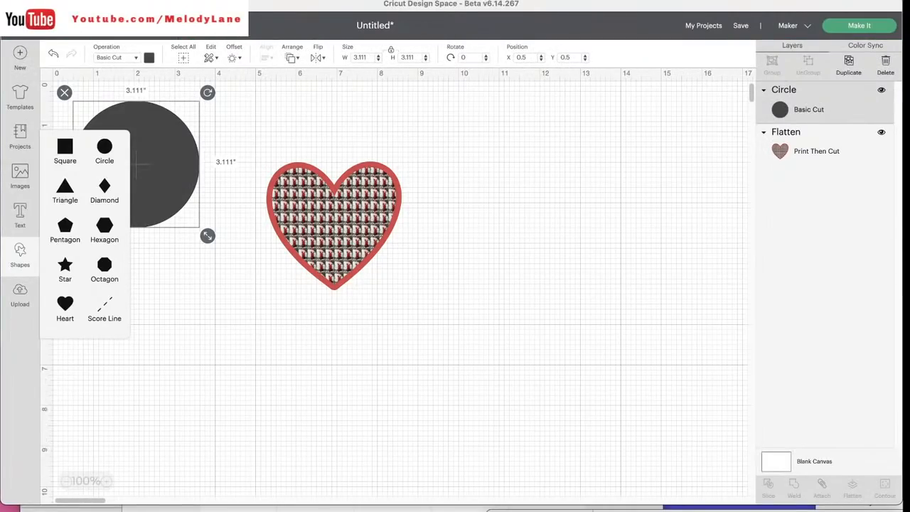
left_click(257, 195)
left_click_drag(166, 163, 269, 291)
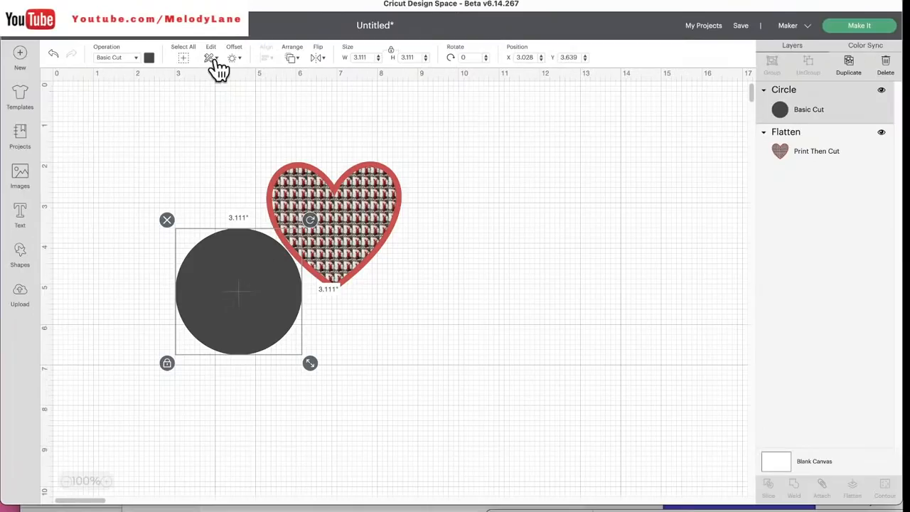
left_click(131, 56)
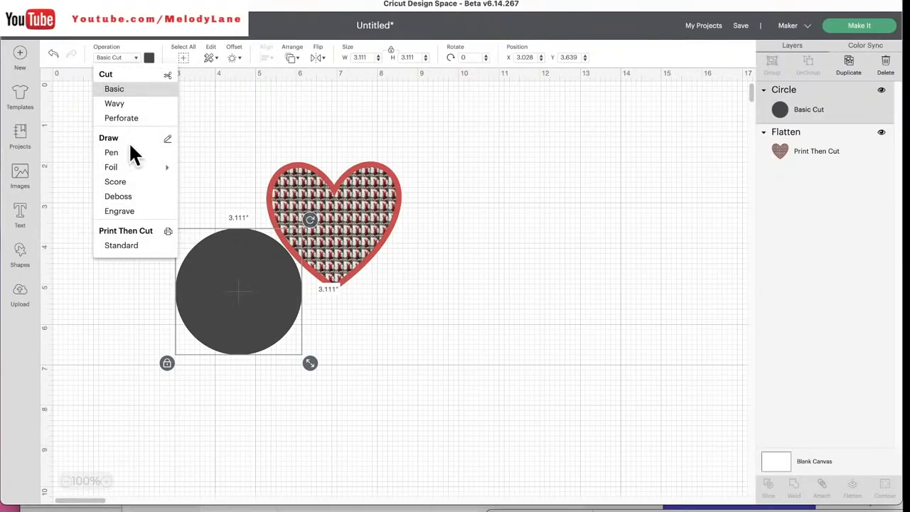
left_click(121, 246)
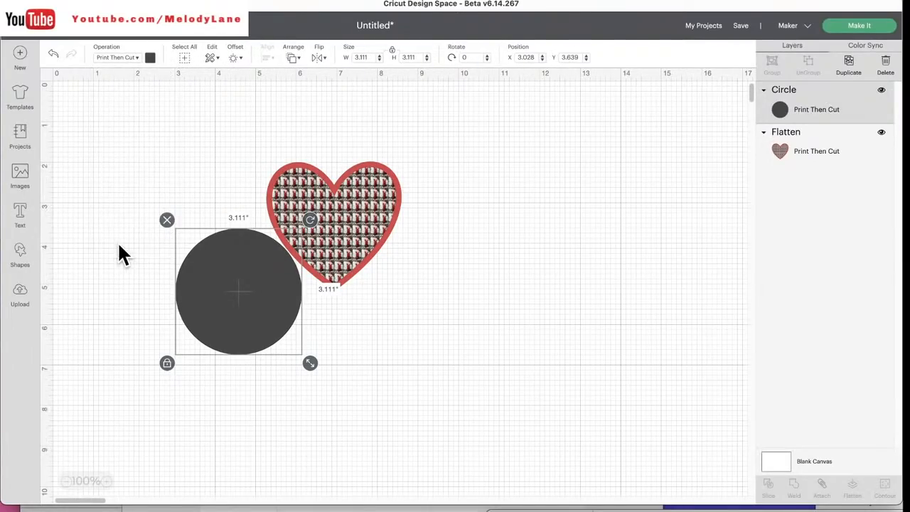
- Separate the flattened heart and the circle, keep the circle's standard Print Then Cut operation, and enlarge the circle to about 4.53 inches
left_click_drag(345, 209, 552, 196)
left_click_drag(239, 264, 246, 151)
left_click(135, 57)
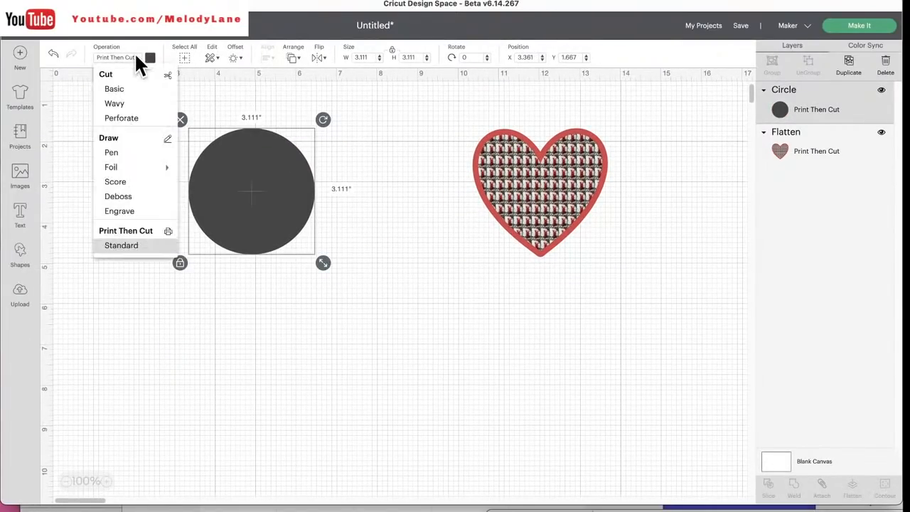
mouse_move(137, 170)
left_click(128, 245)
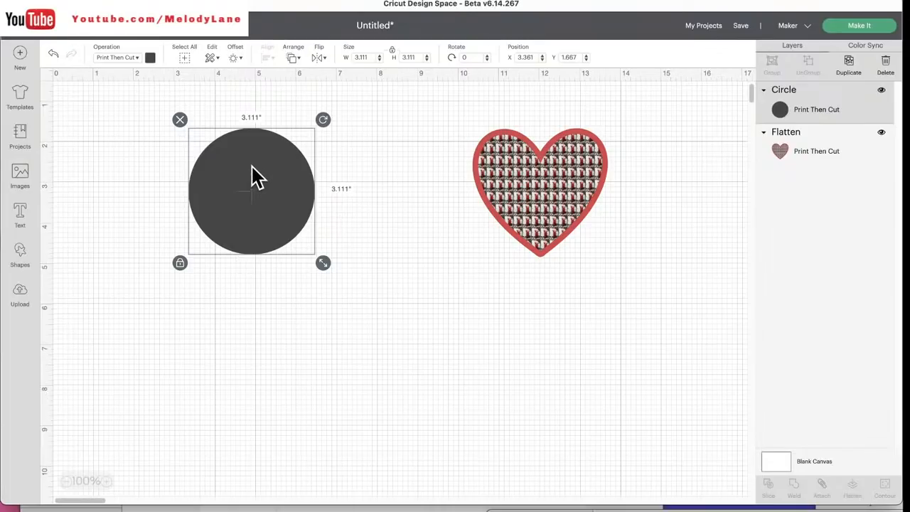
left_click_drag(252, 175, 261, 196)
left_click_drag(331, 284, 389, 341)
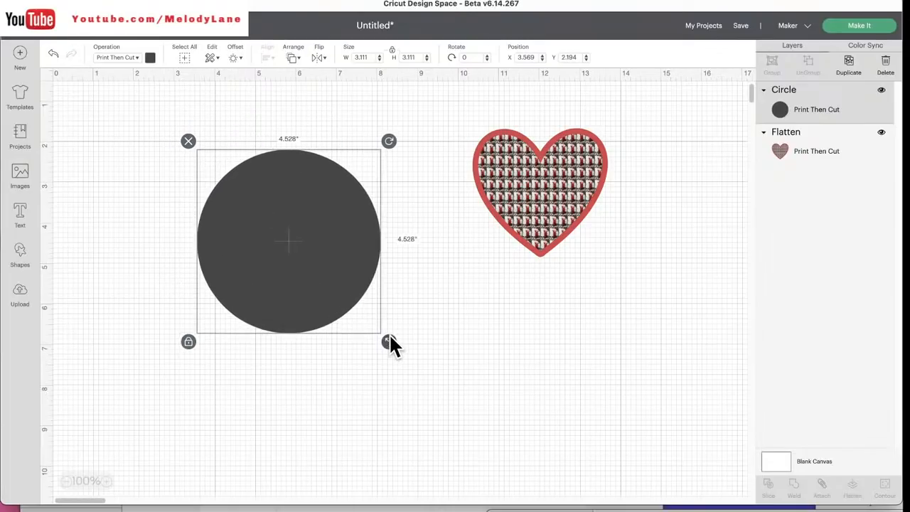
- Fill the circle with the uploaded cricut logo pattern and move it to about X 4.22, Y 2.92
left_click(150, 58)
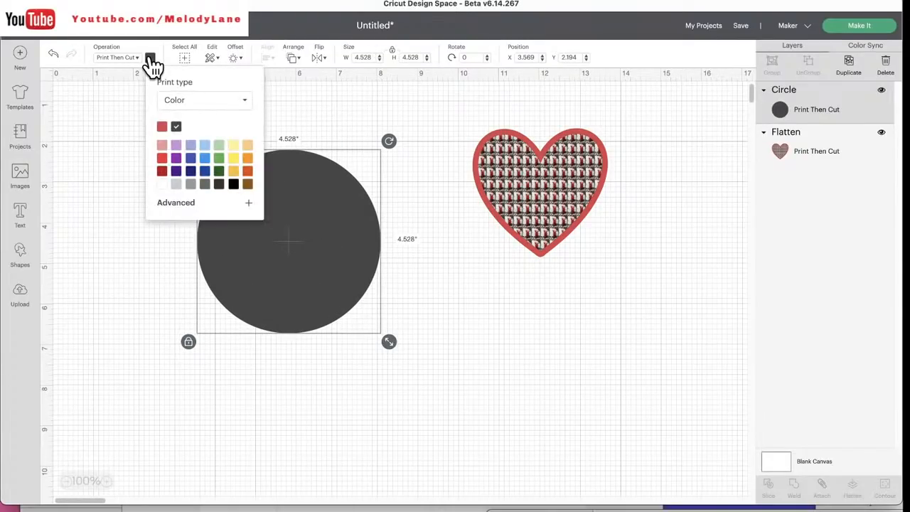
left_click(248, 103)
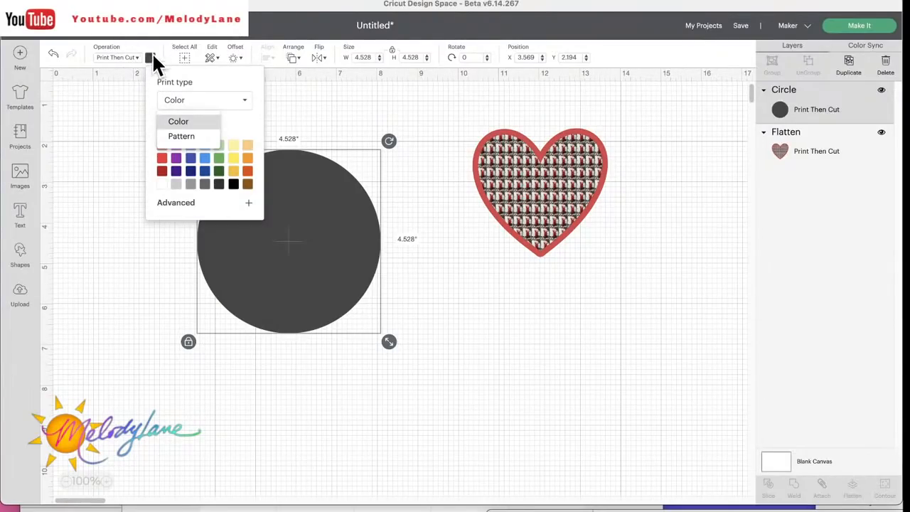
left_click(178, 136)
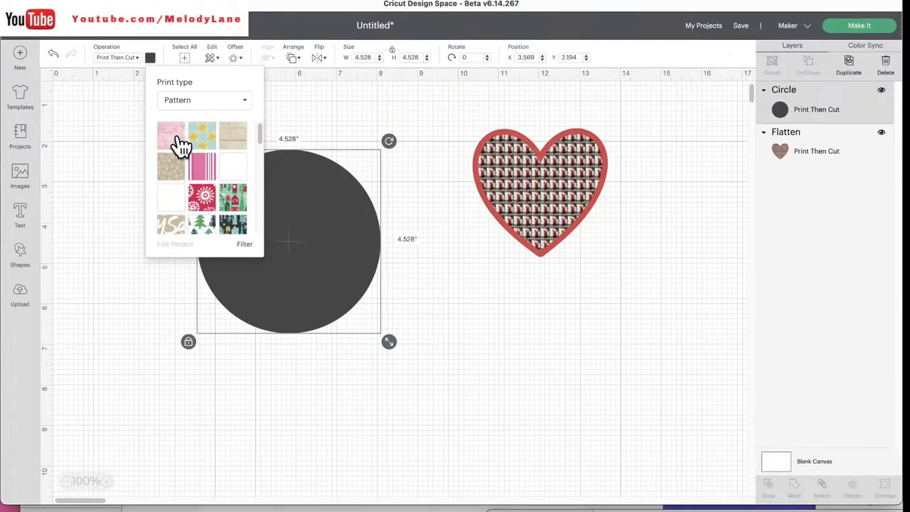
scroll(181, 144, "down", 5)
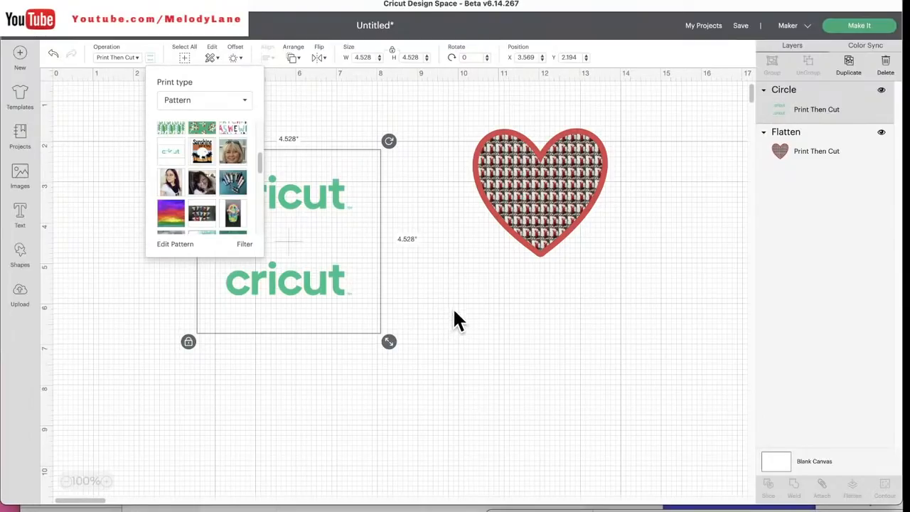
left_click_drag(323, 299, 342, 302)
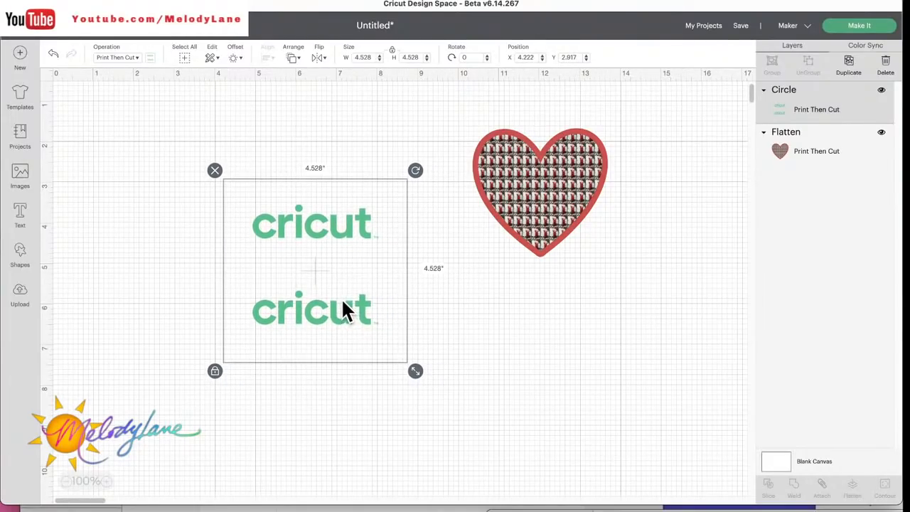
- Set the scale of the circle's cricut logo pattern to 180
left_click(151, 60)
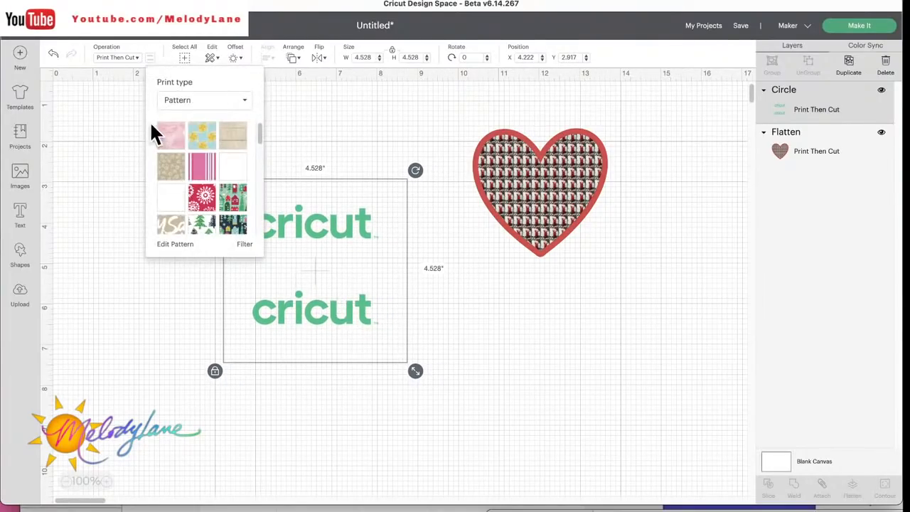
left_click(177, 244)
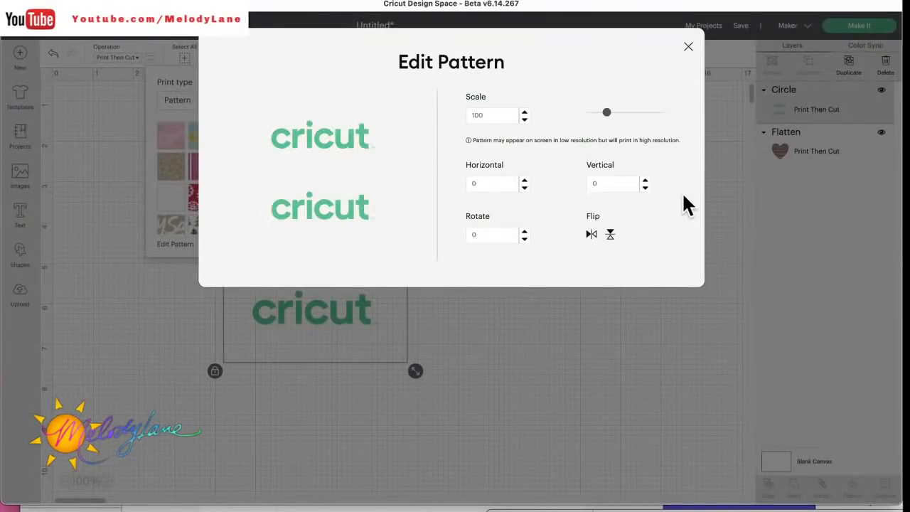
left_click_drag(607, 113, 622, 112)
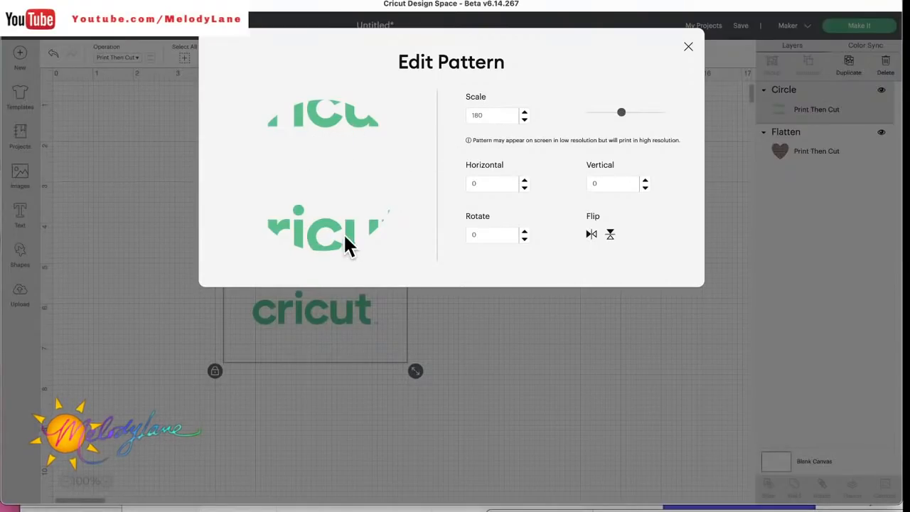
left_click(569, 345)
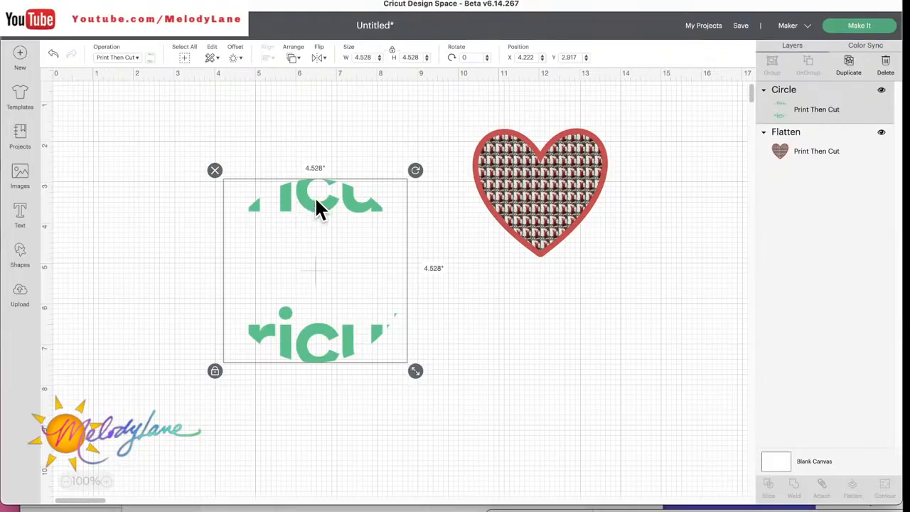
- Set the scale of the circle's cricut logo pattern to 18 and move the circle to about X 5.74, Y 3.81
left_click(151, 59)
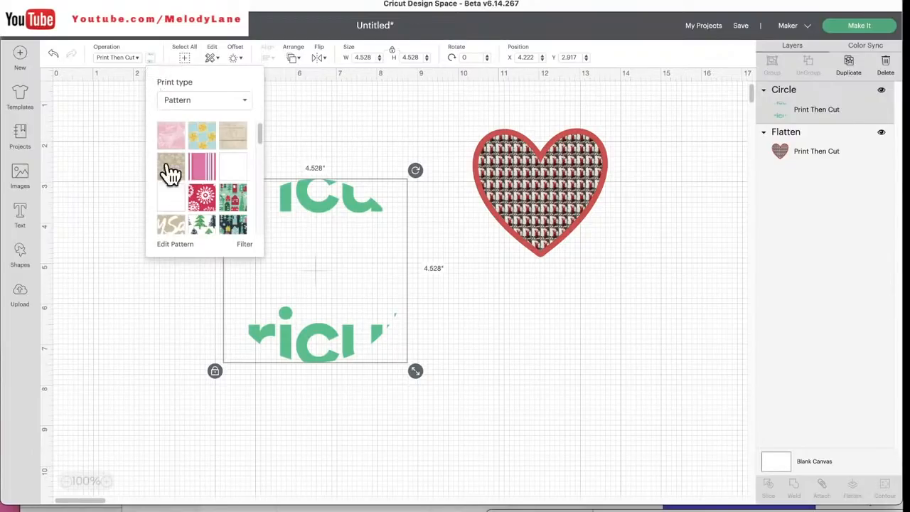
left_click(181, 244)
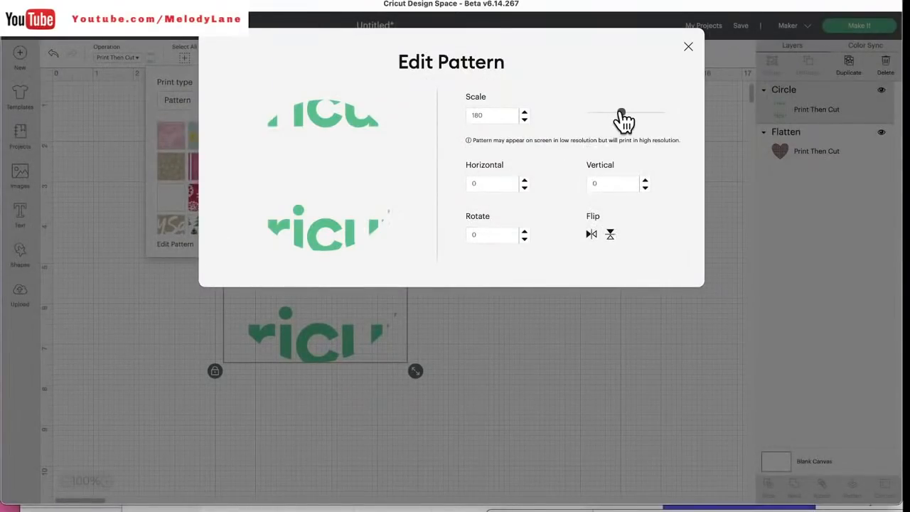
left_click_drag(622, 113, 592, 113)
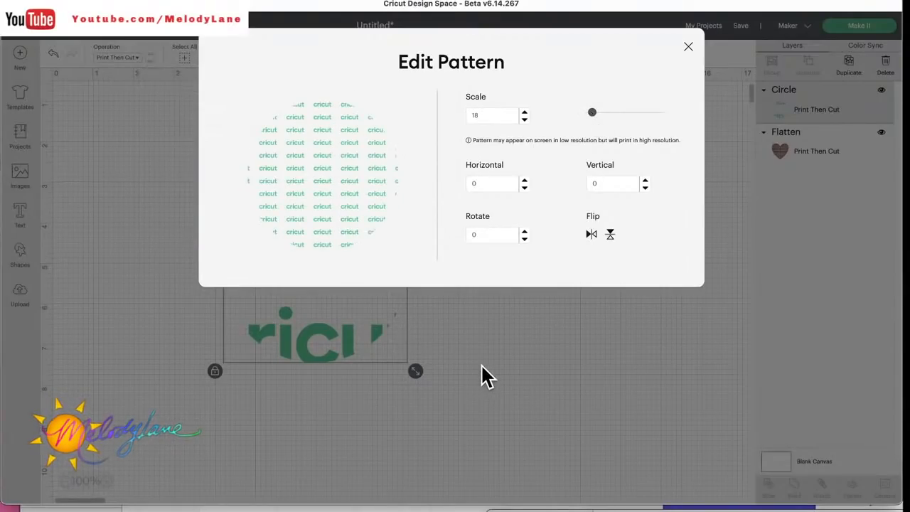
left_click(481, 372)
left_click_drag(369, 256, 395, 306)
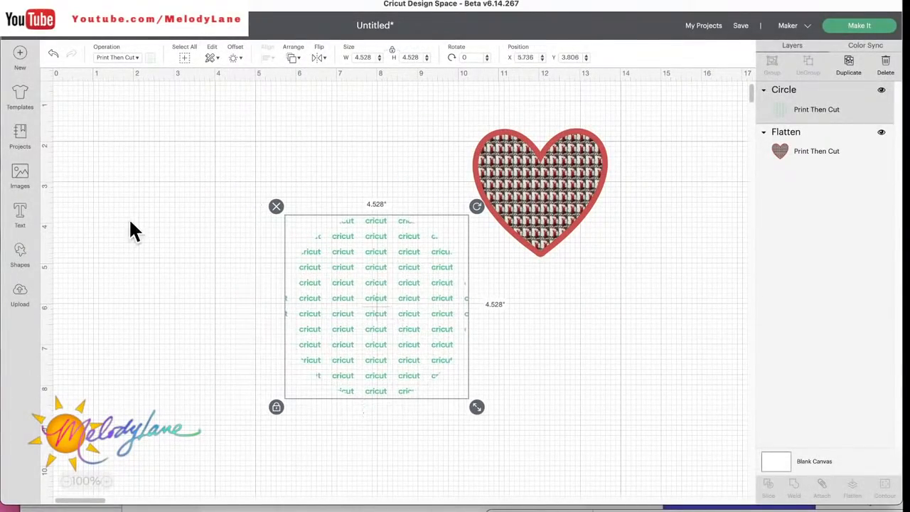
- Add a light blue circle 4.528 inches wide at about X 2.10, Y 3.24, matching the logo circle's size
left_click(21, 256)
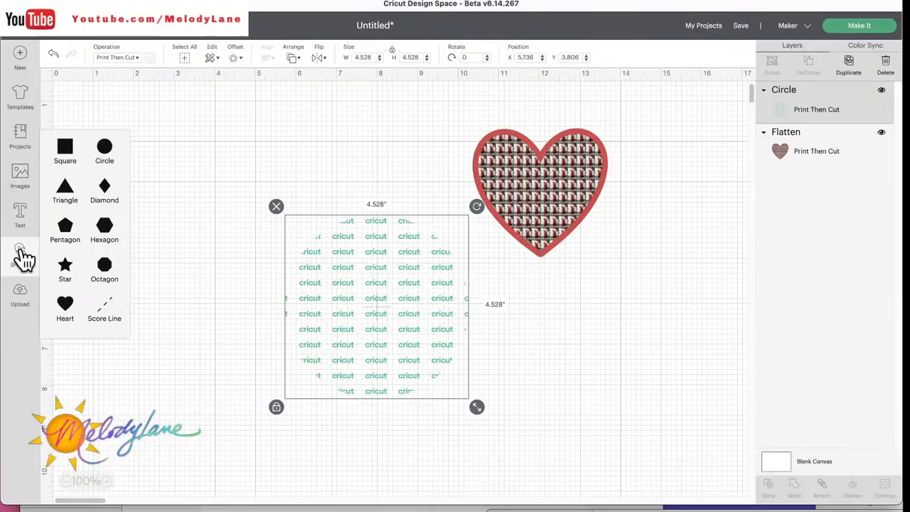
left_click(105, 155)
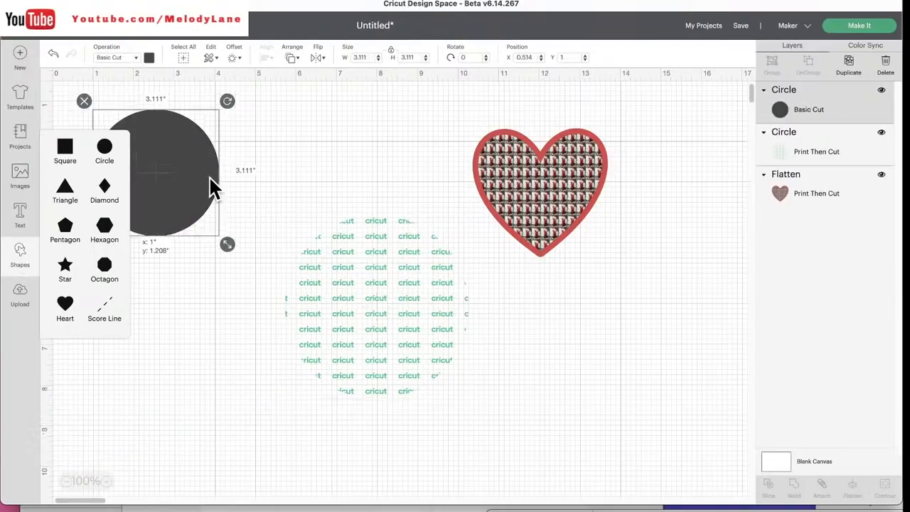
left_click_drag(170, 169, 235, 261)
left_click(427, 239)
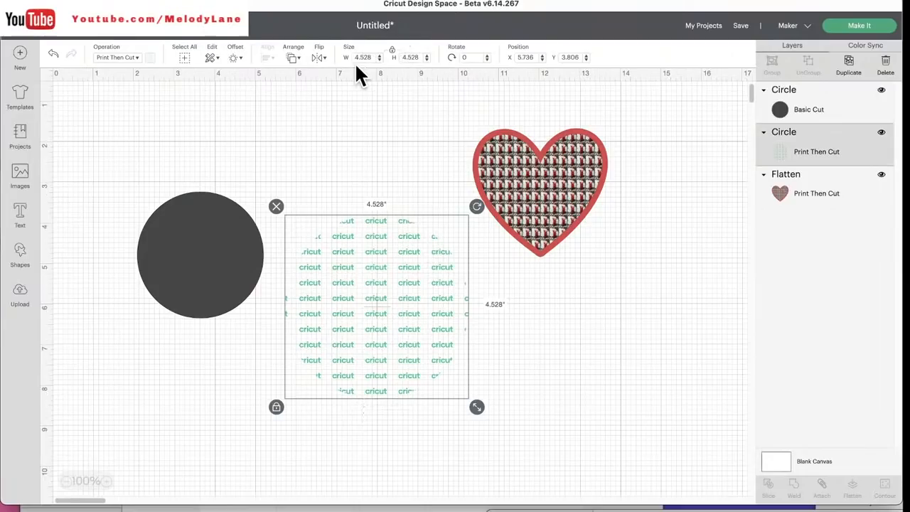
left_click(189, 228)
left_click_drag(370, 59, 319, 60)
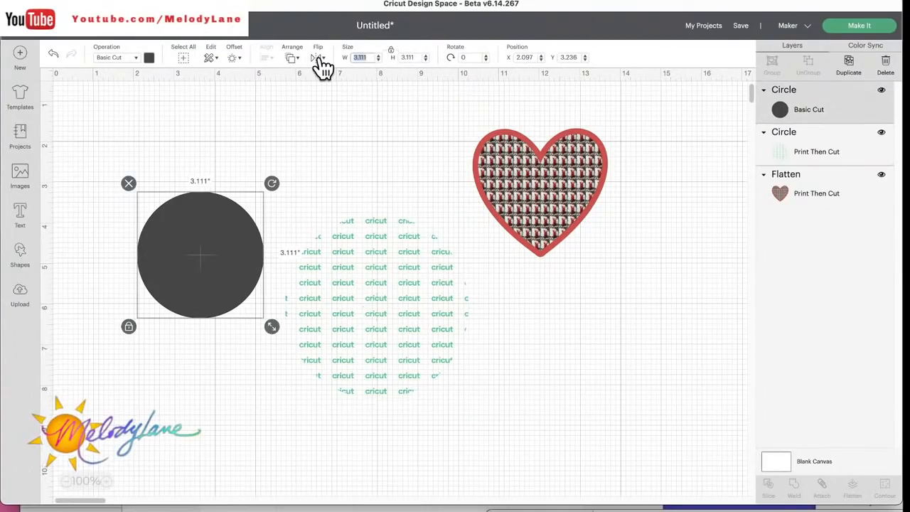
type("4.528")
key("Return")
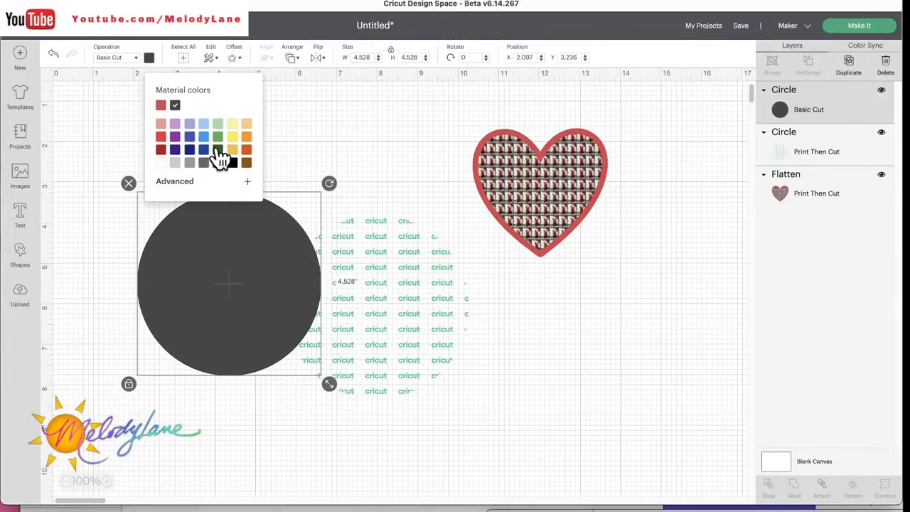
left_click(200, 125)
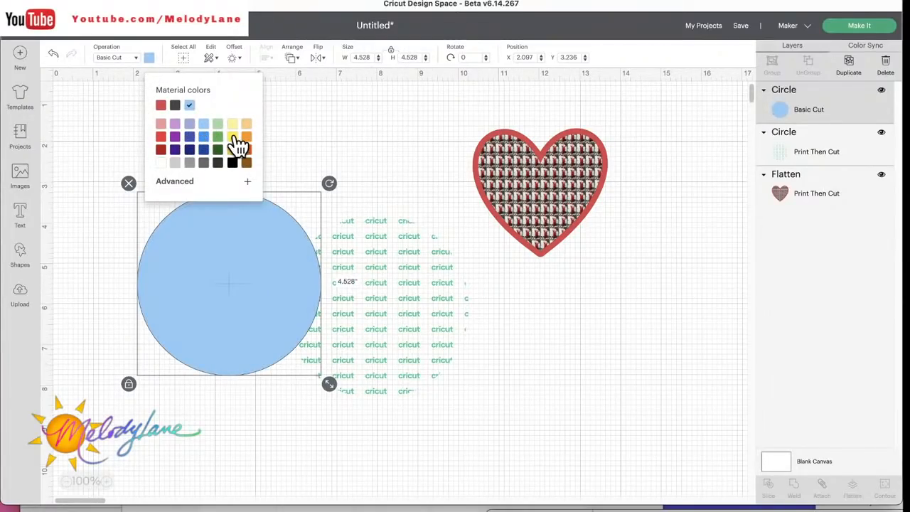
- Create an inward offset of the blue circle at a distance of -0.167 in and colour it light yellow
left_click(235, 63)
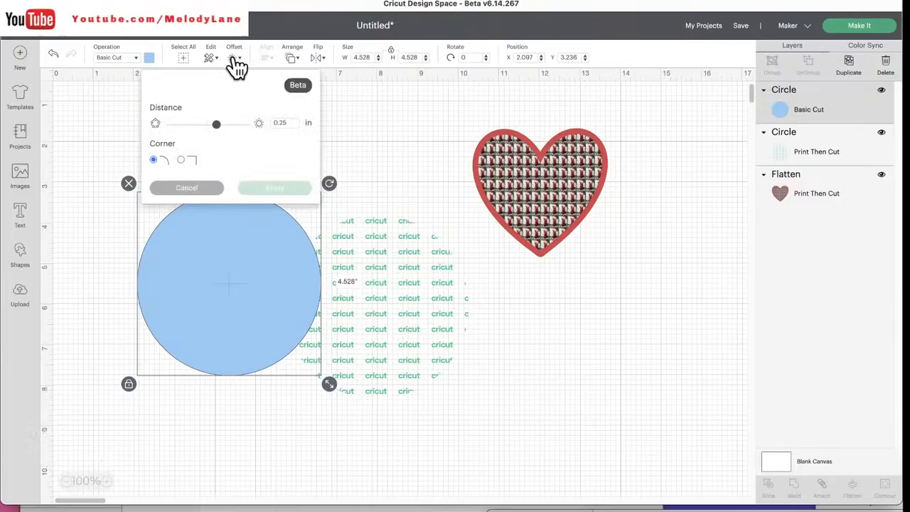
left_click_drag(211, 126, 201, 125)
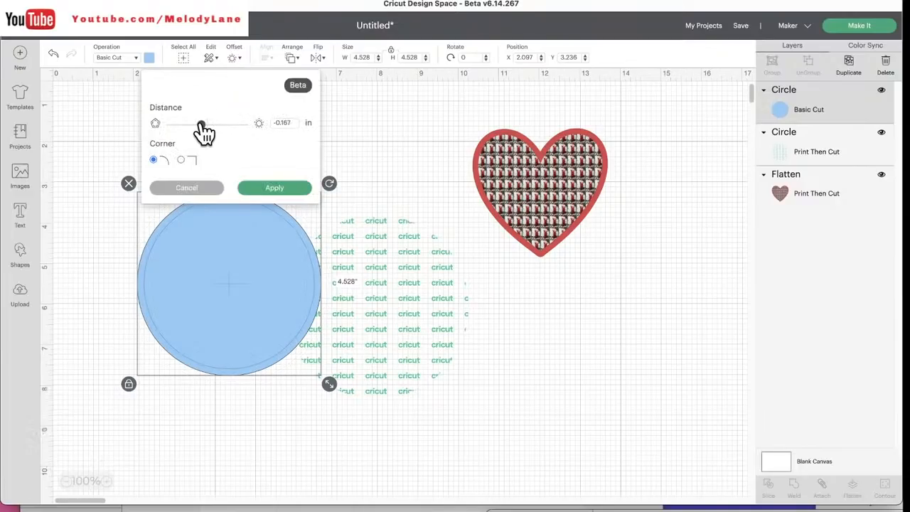
left_click(270, 189)
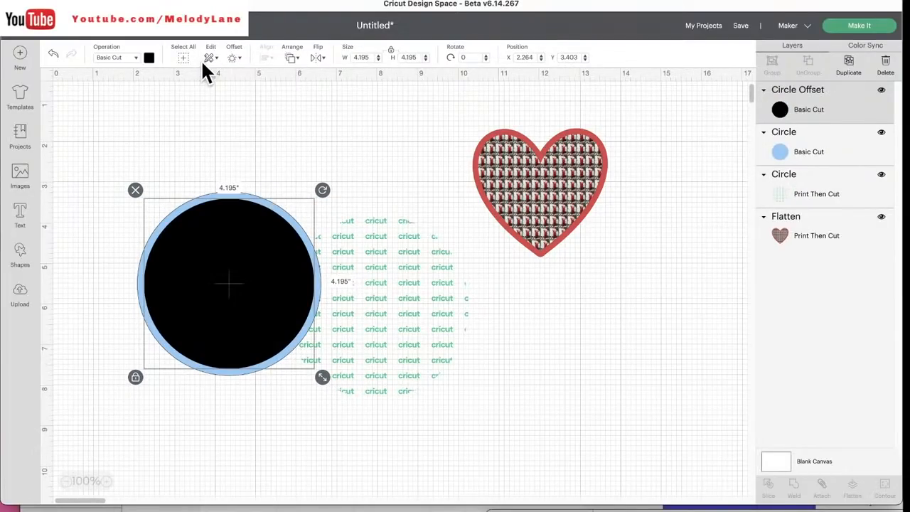
left_click(148, 58)
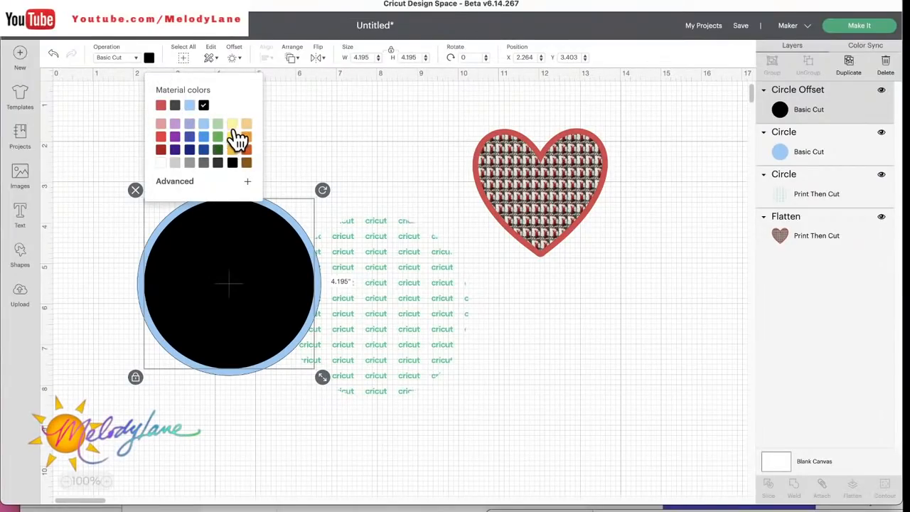
left_click(232, 125)
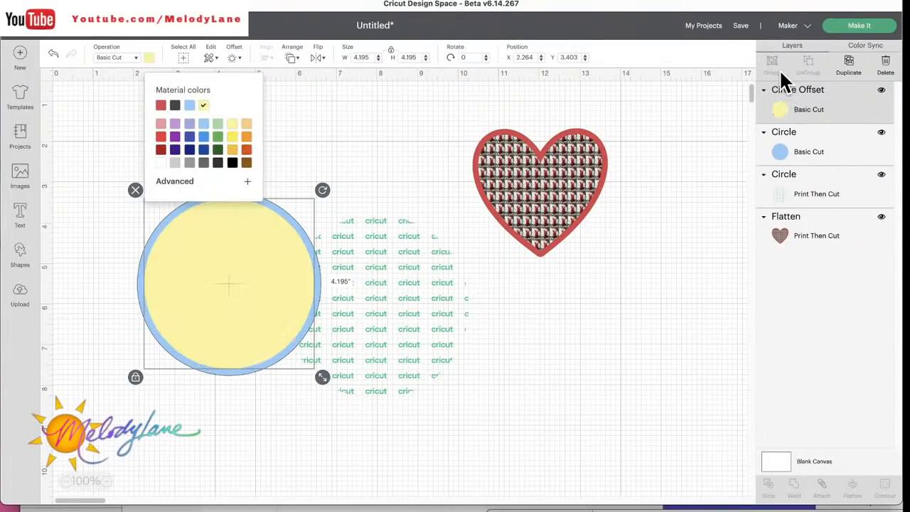
- Offset the yellow circle inward by -0.167 in and colour the new circle white
left_click(236, 58)
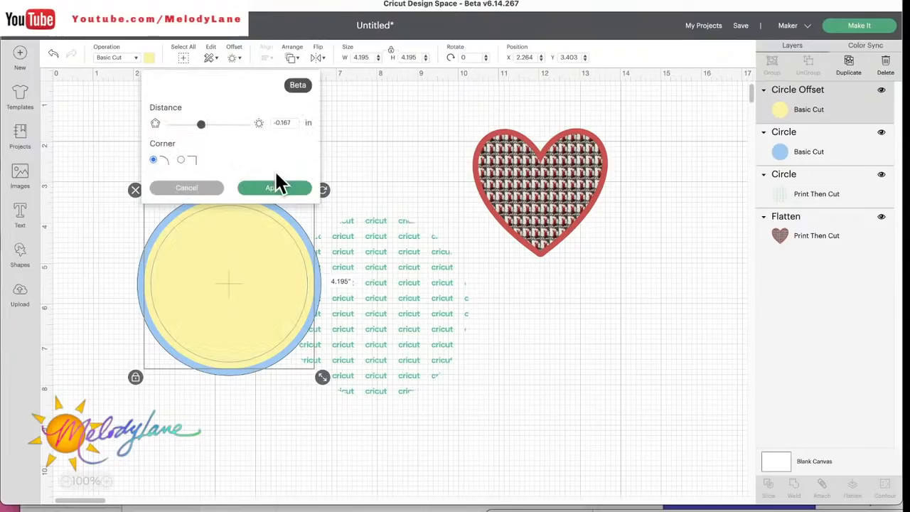
left_click(276, 186)
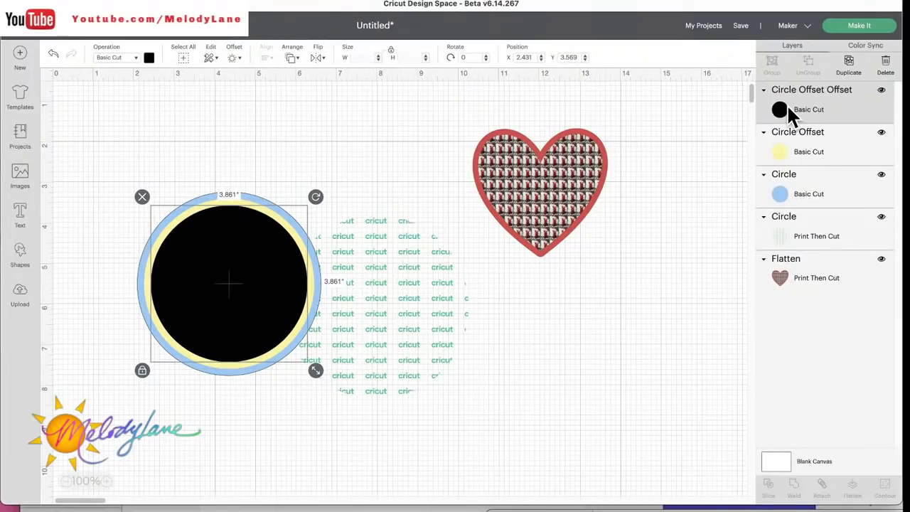
left_click(150, 60)
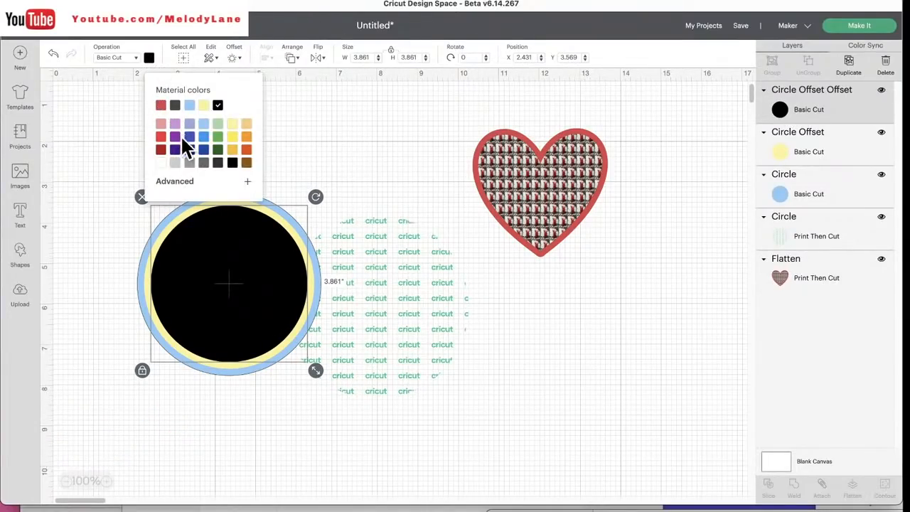
left_click(162, 163)
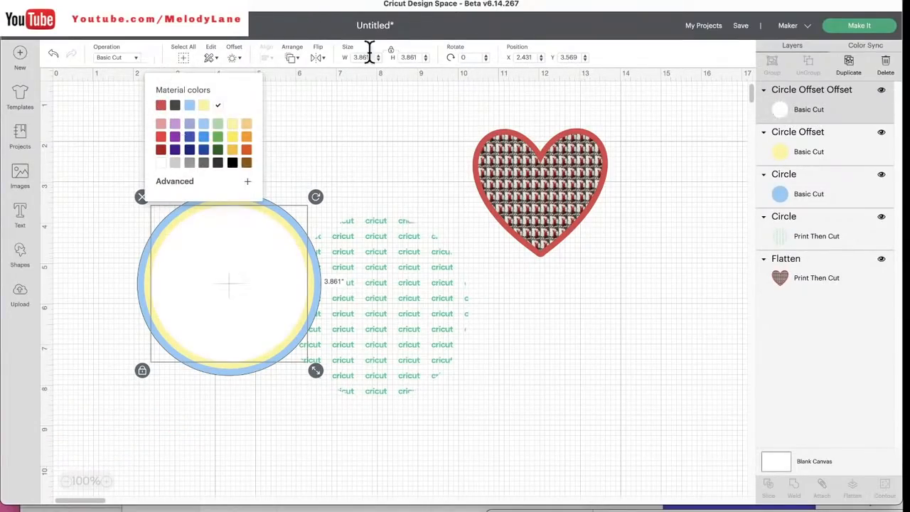
- Offset the white circle inward by -0.167 in and colour the new circle light orange
left_click(233, 59)
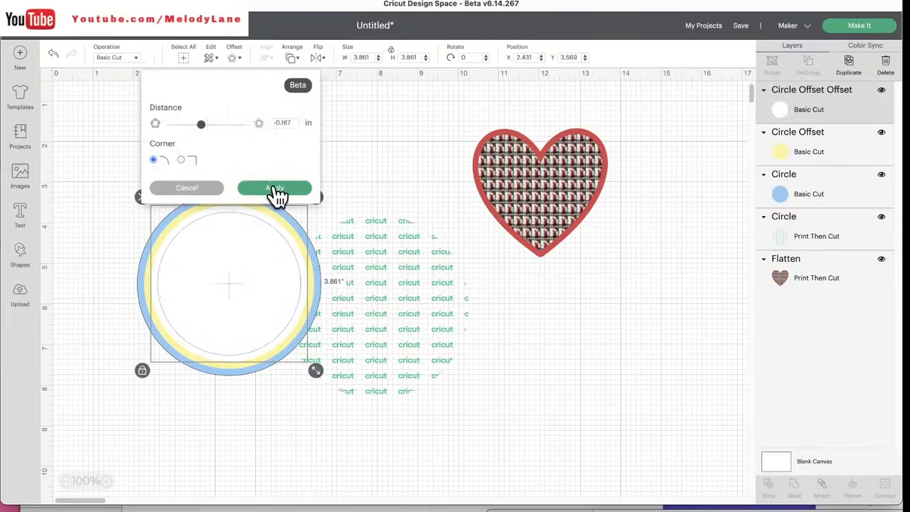
left_click(276, 189)
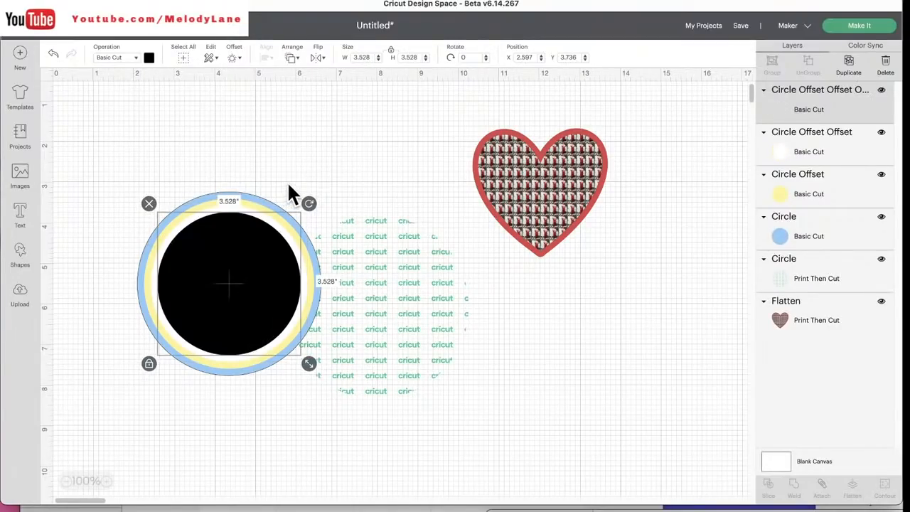
left_click(148, 58)
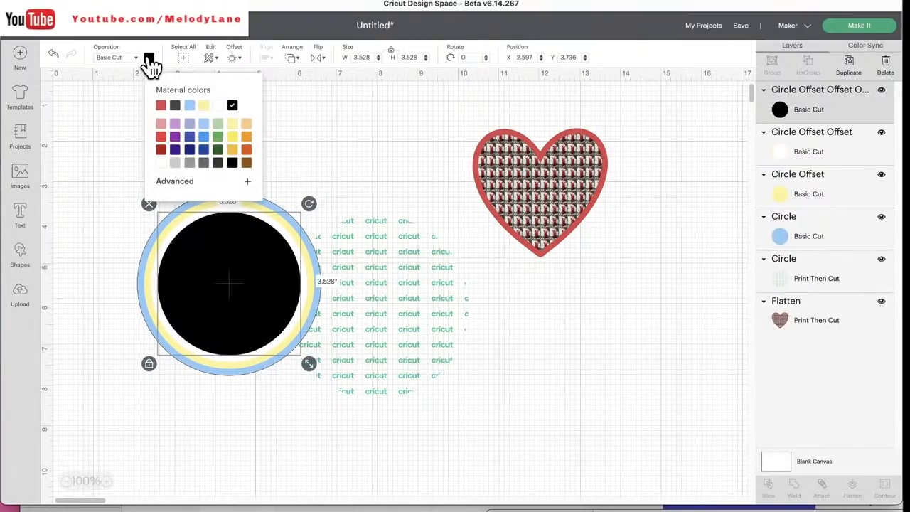
left_click(246, 125)
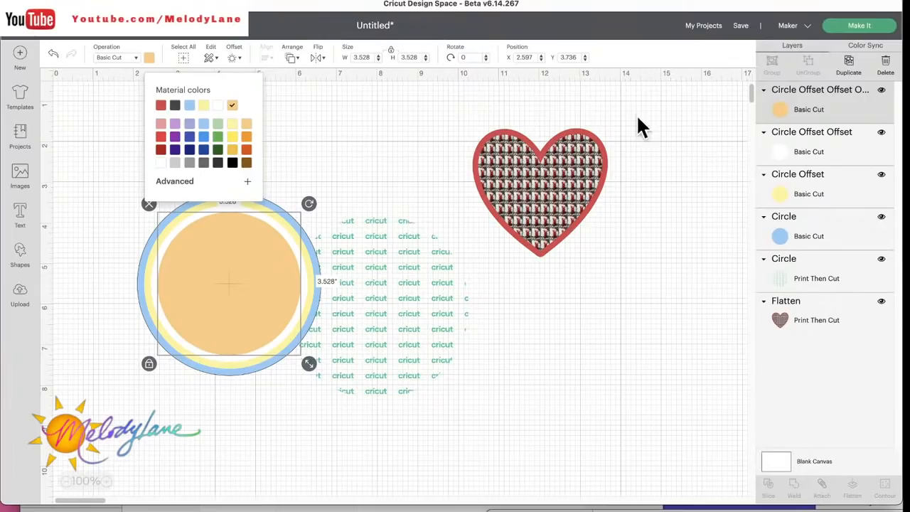
- Offset the light orange circle inward by -0.167 in and give the new circle the same light blue as the outermost one
left_click(236, 60)
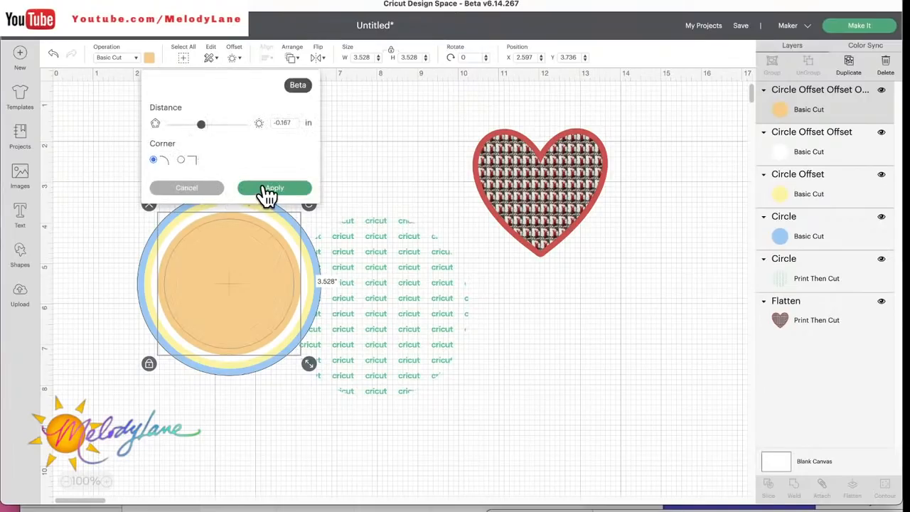
left_click(267, 192)
left_click(148, 58)
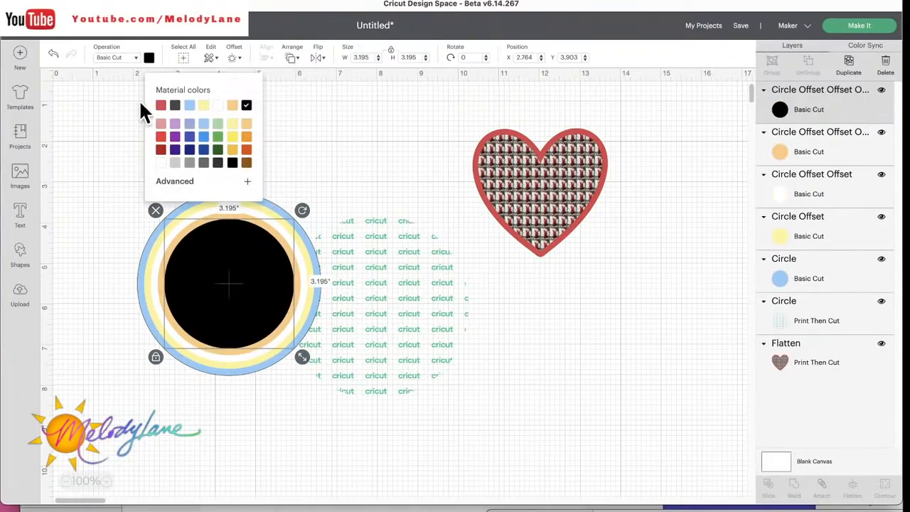
left_click(190, 105)
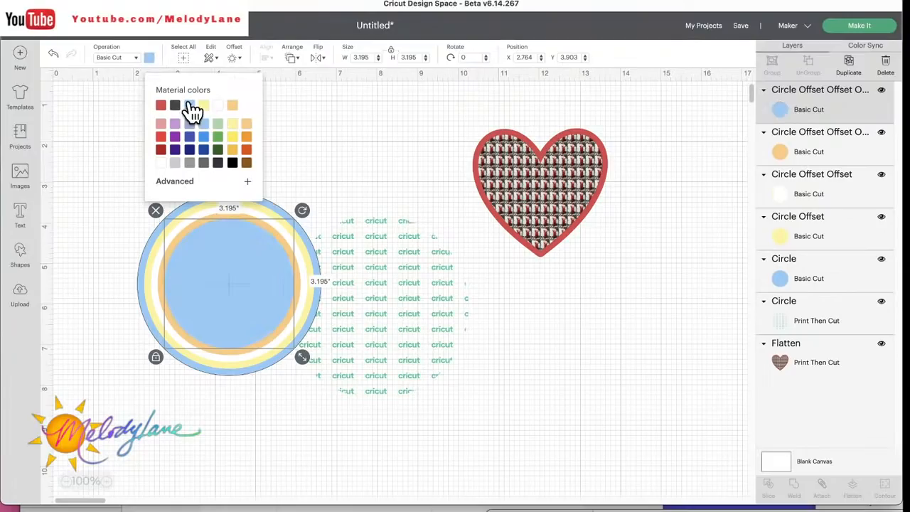
- Offset the inner light blue circle inward by -0.167 in, colour the new circle white, and clear the selection
left_click(235, 59)
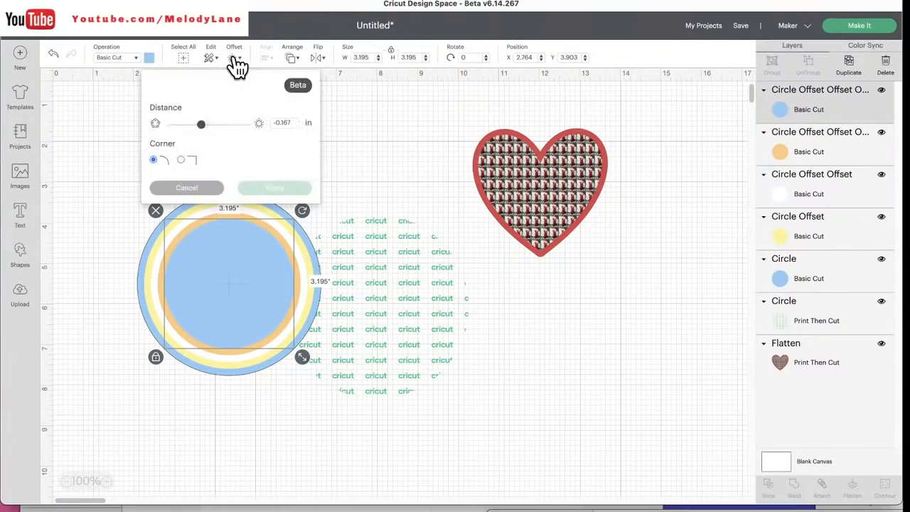
left_click(272, 190)
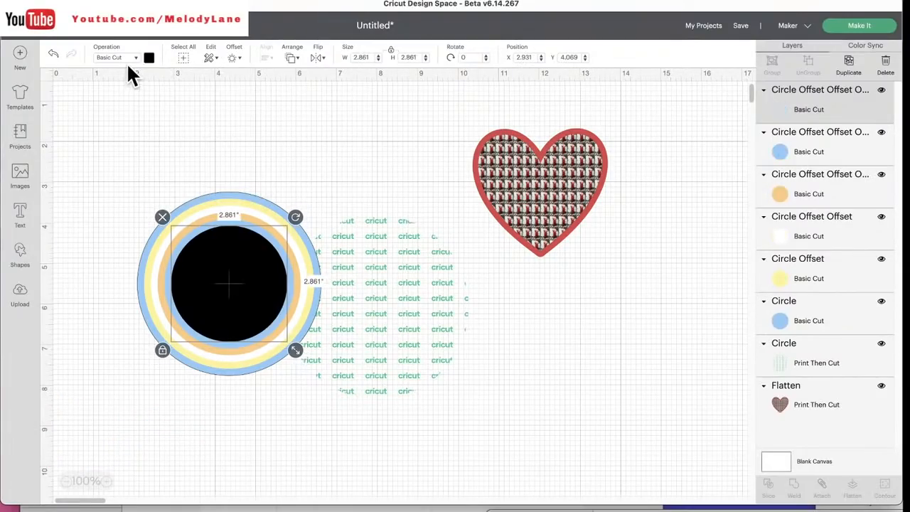
left_click(149, 58)
left_click(218, 105)
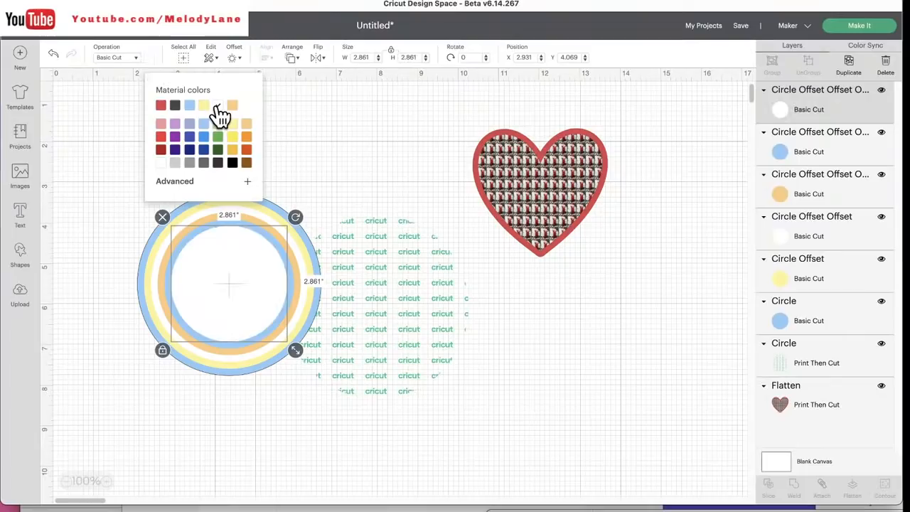
left_click(335, 168)
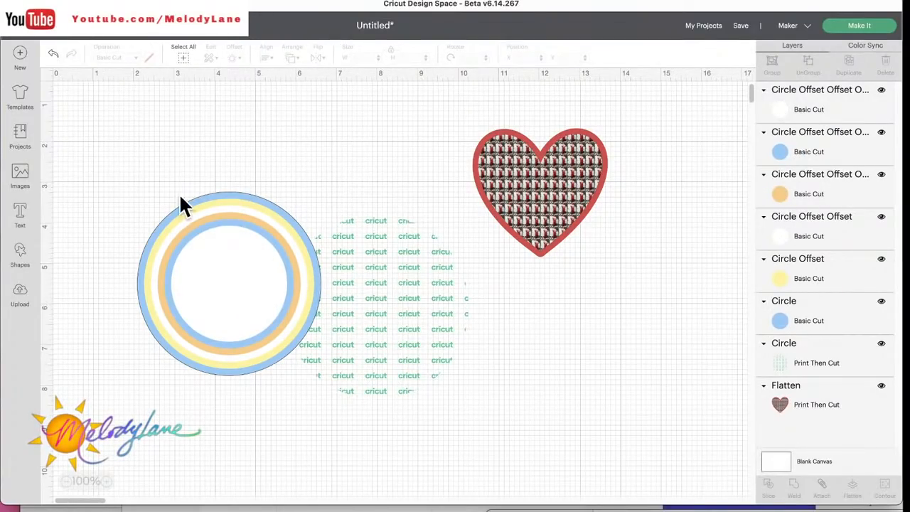
- Flatten the six concentric coloured circles into one printable image
left_click_drag(163, 166, 231, 293)
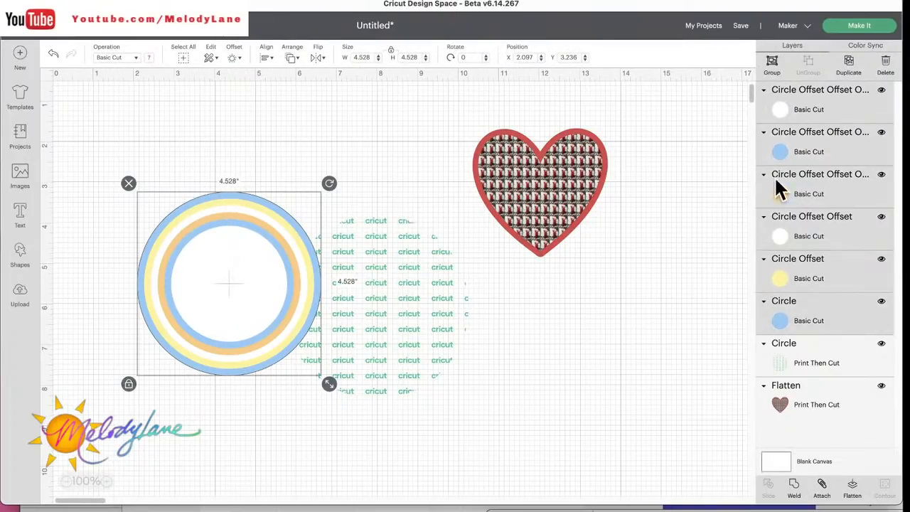
left_click(853, 487)
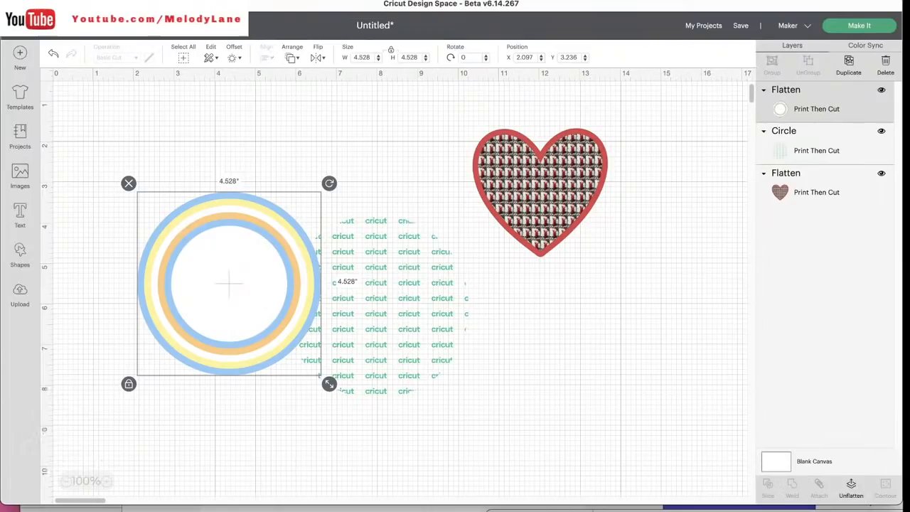
- Bring the cricut-patterned circle to the front, place it over the coloured rings, and centre both on each other
left_click_drag(391, 286, 402, 291)
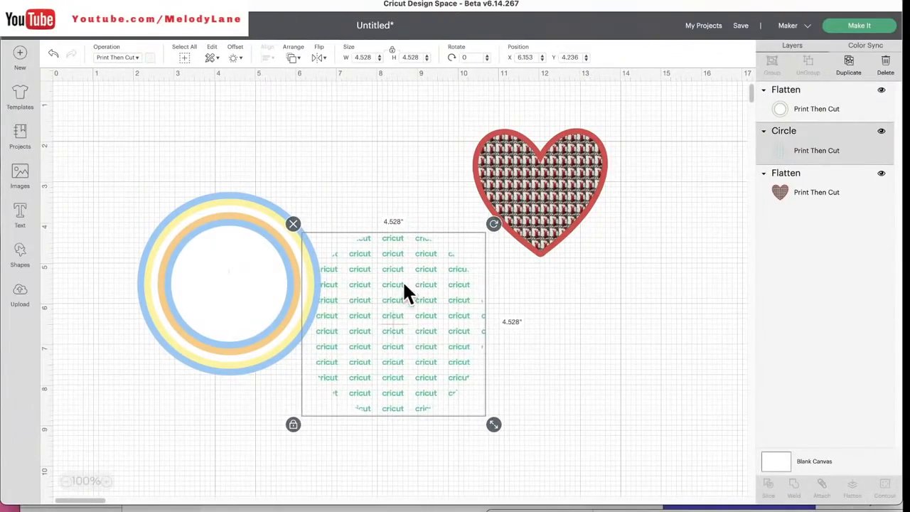
left_click(293, 57)
left_click(320, 118)
left_click_drag(416, 320, 266, 287)
left_click_drag(213, 162, 261, 300)
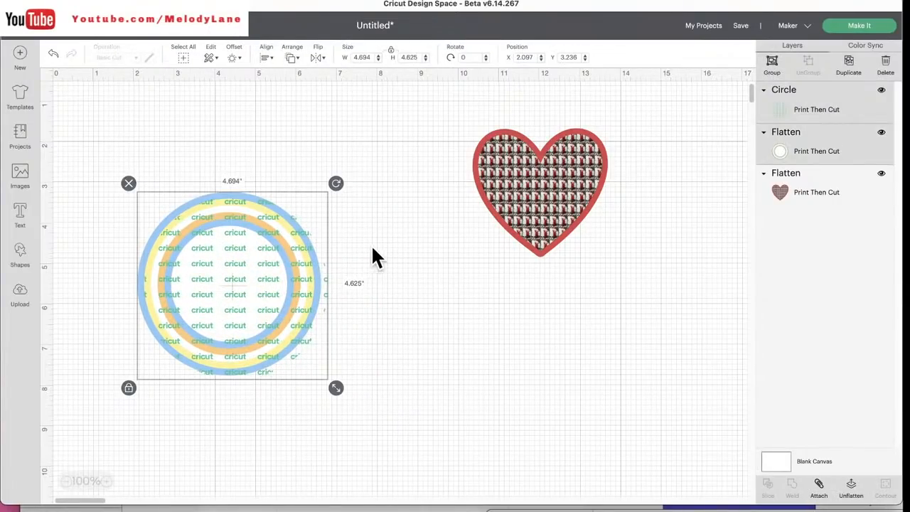
left_click(267, 56)
left_click(303, 178)
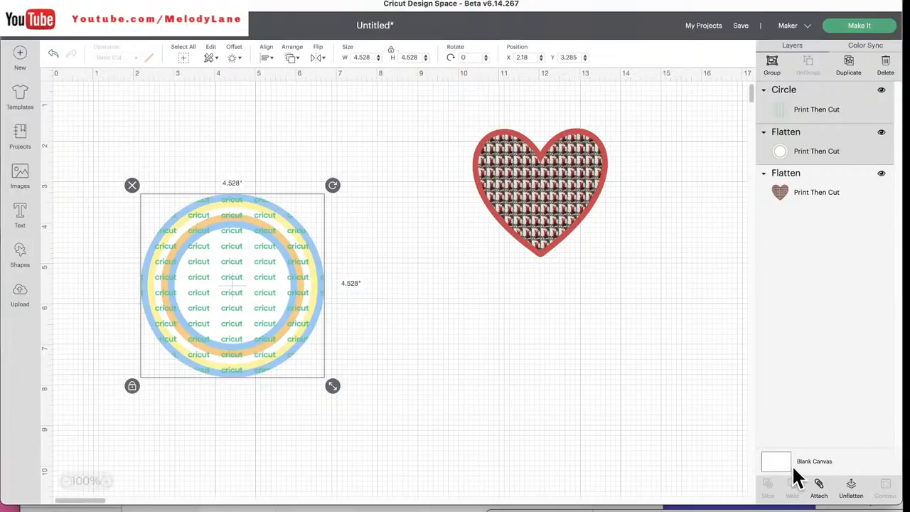
- Unflatten the coloured rings, flatten them together with the cricut-patterned circle into one image, and clear the selection
left_click(412, 317)
left_click_drag(106, 137, 326, 378)
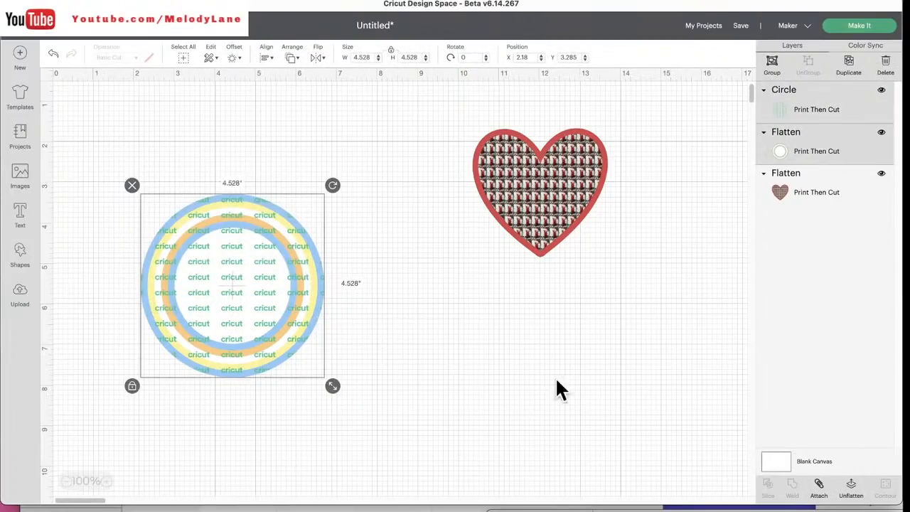
left_click(853, 488)
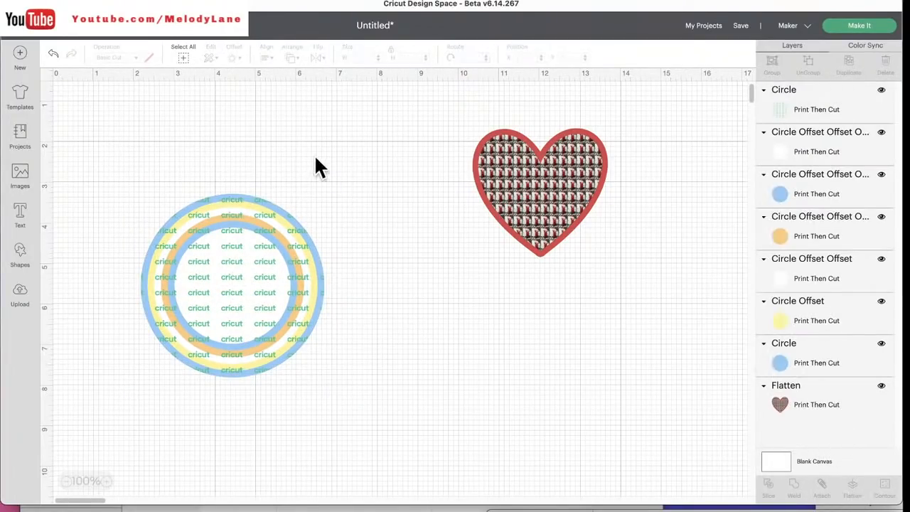
left_click_drag(107, 150, 368, 355)
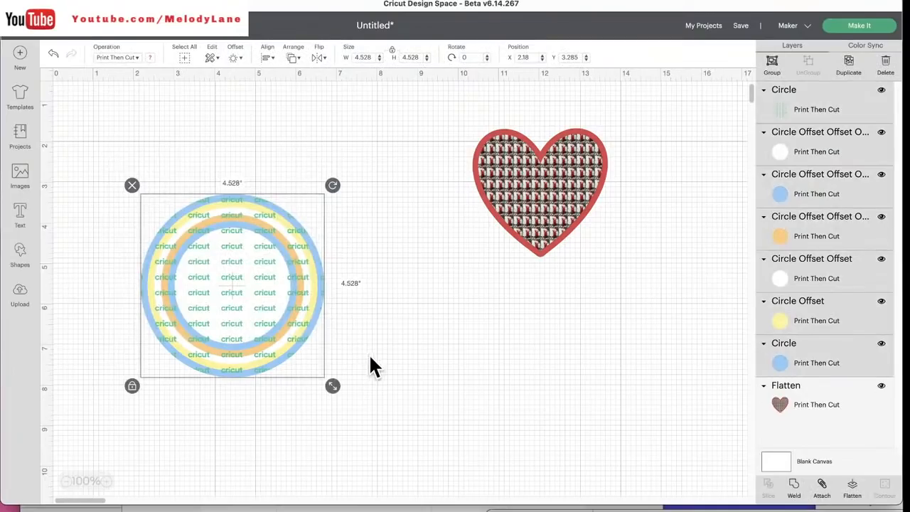
left_click(852, 491)
left_click(388, 307)
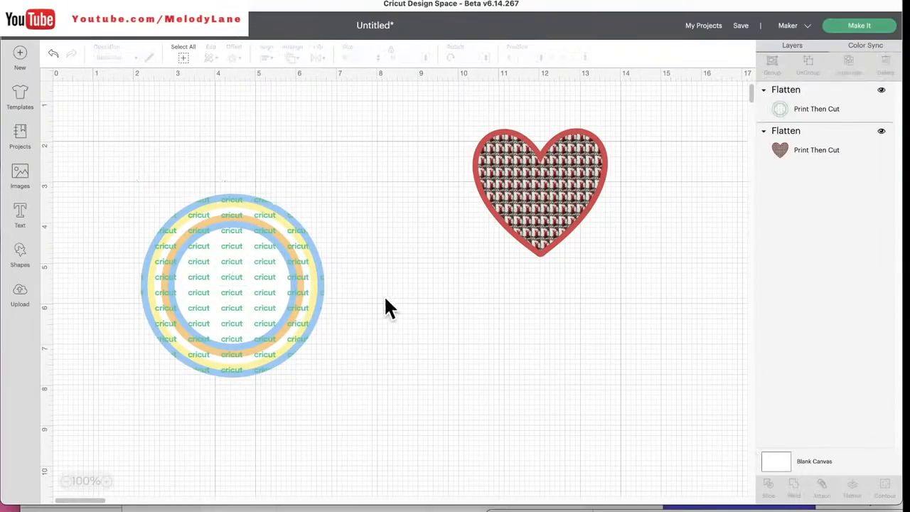
- Move the flattened ring design closer to the heart, to about X 4.17 and Y 2.97
left_click_drag(258, 295, 299, 278)
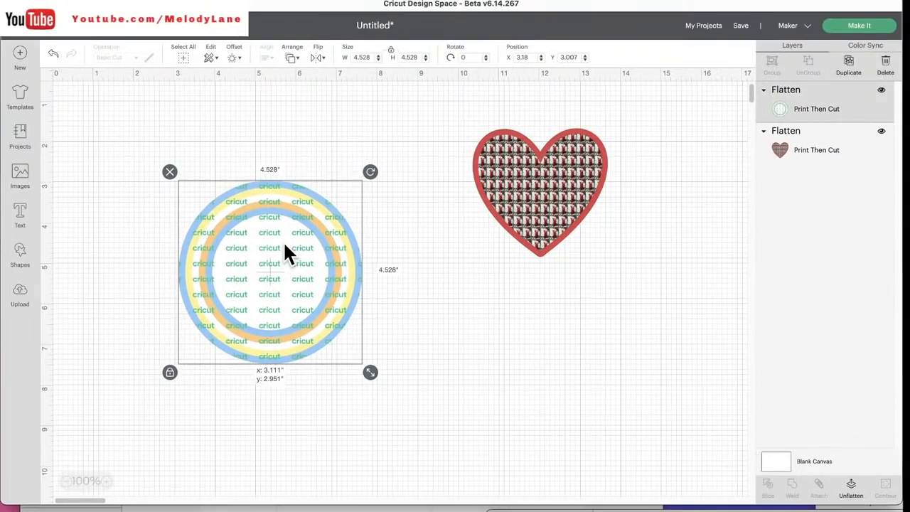
left_click_drag(278, 246, 282, 242)
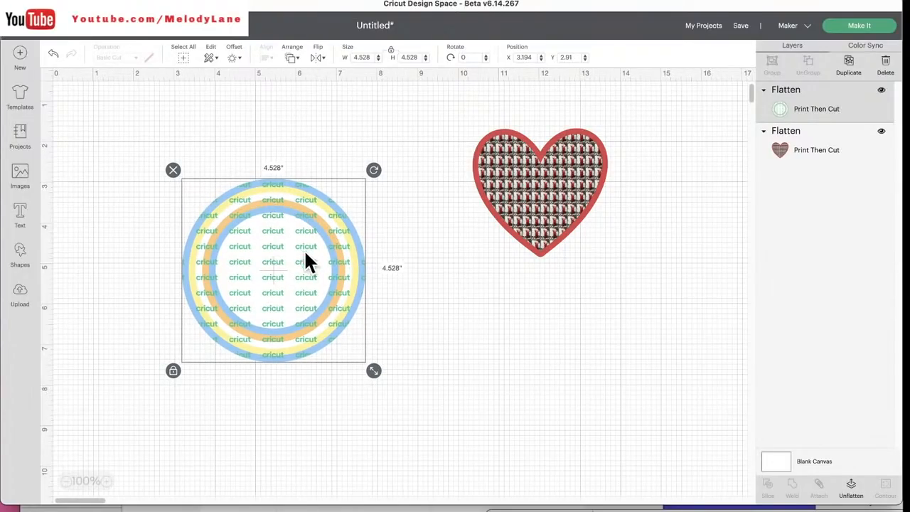
left_click_drag(259, 290, 296, 291)
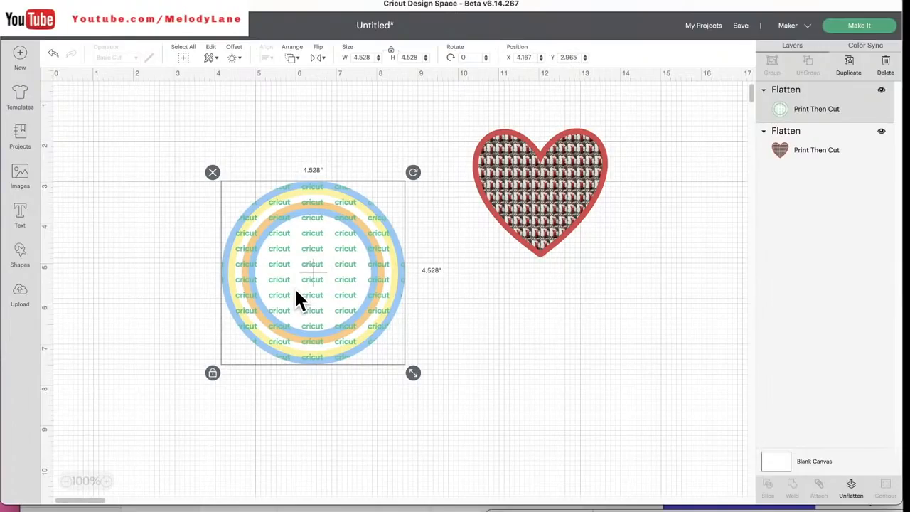
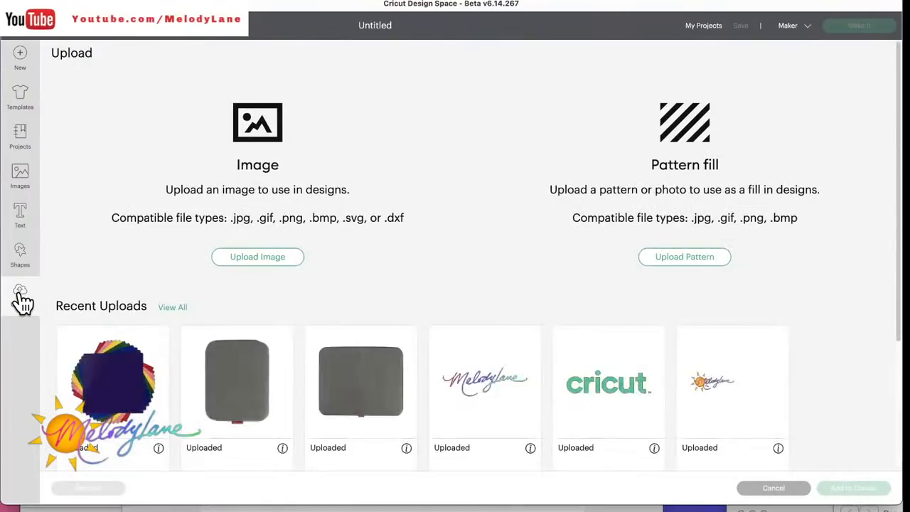
- Upload the "Tell Me Everything" cartoon PNG from the Desk top folder with the image type Complex
left_click(260, 260)
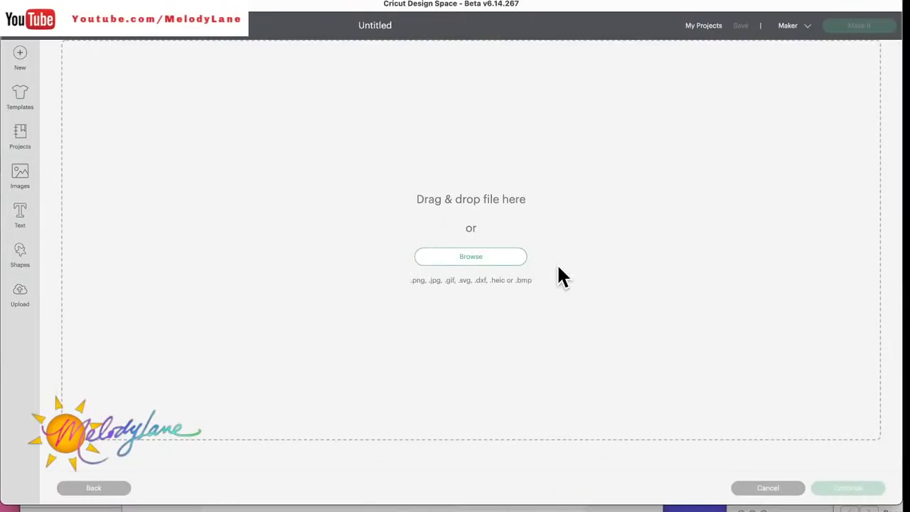
left_click(468, 259)
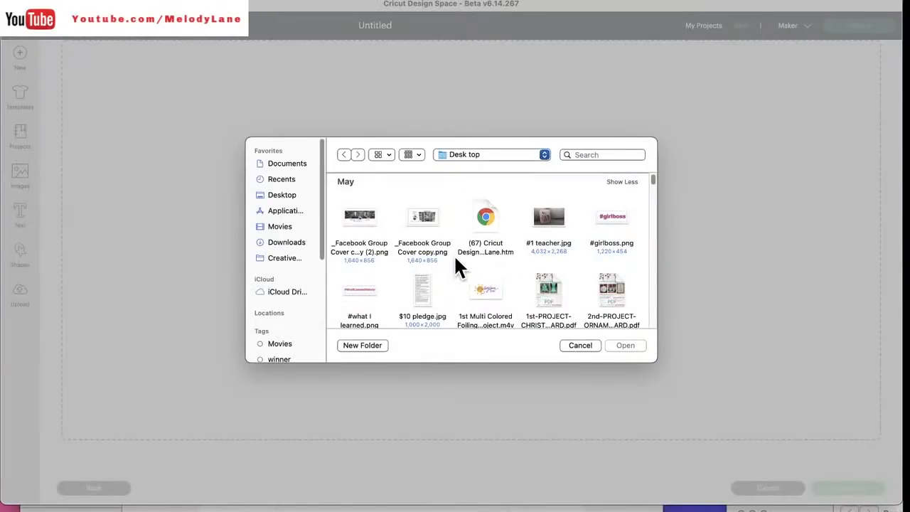
scroll(445, 283, "down", 2)
scroll(446, 283, "down", 2)
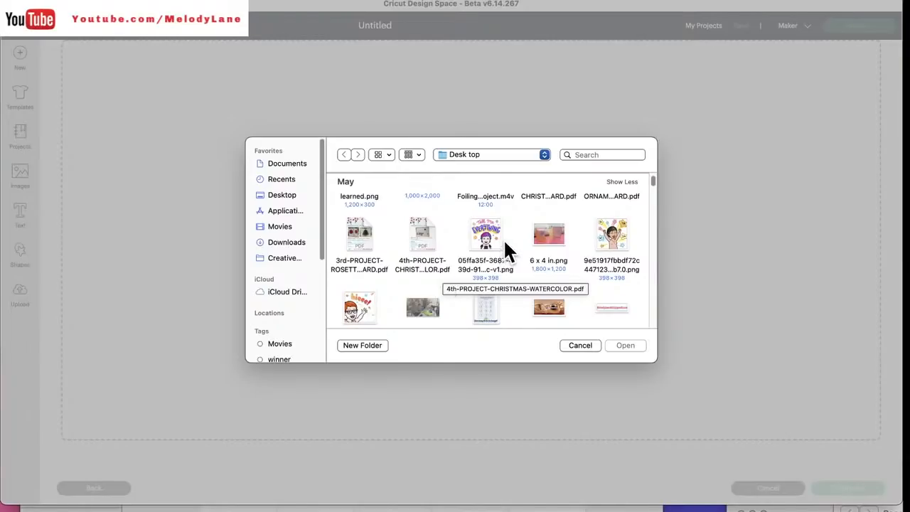
double_click(481, 235)
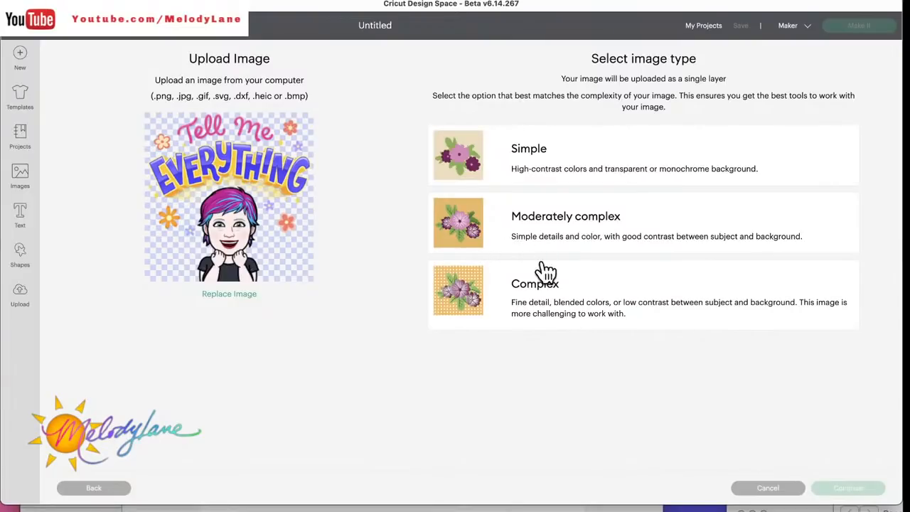
left_click(544, 294)
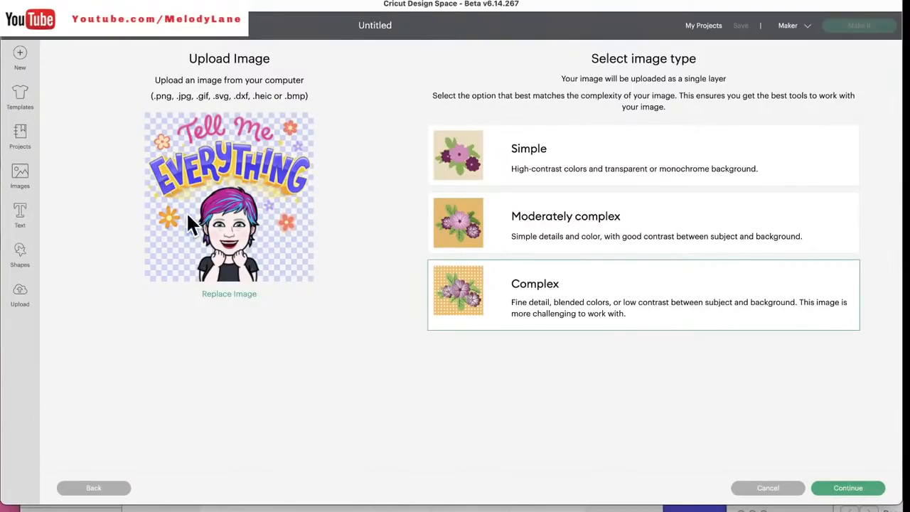
left_click(849, 490)
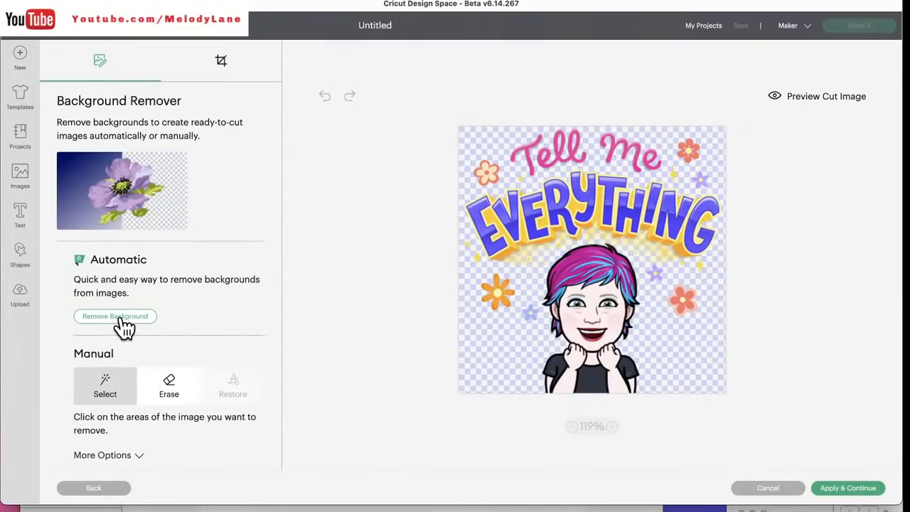
- Try the automatic background removal on the uploaded image and revert it
left_click(120, 318)
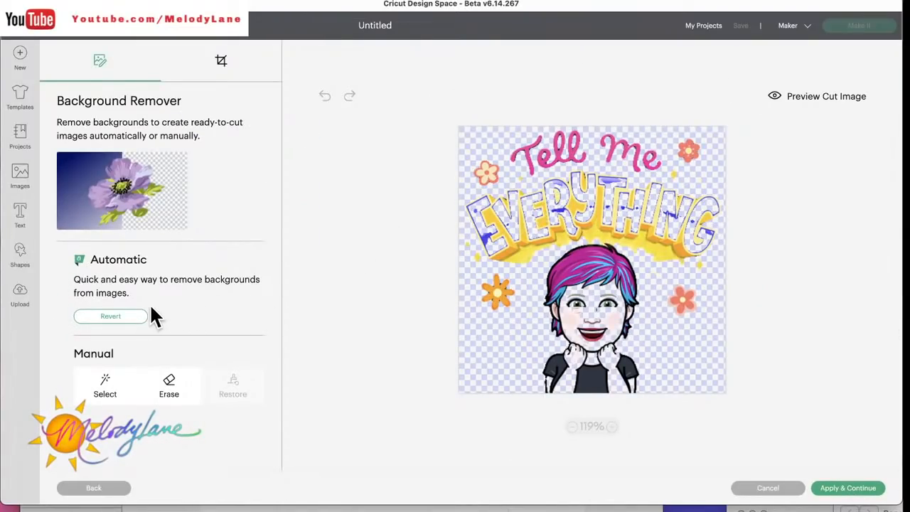
left_click(121, 318)
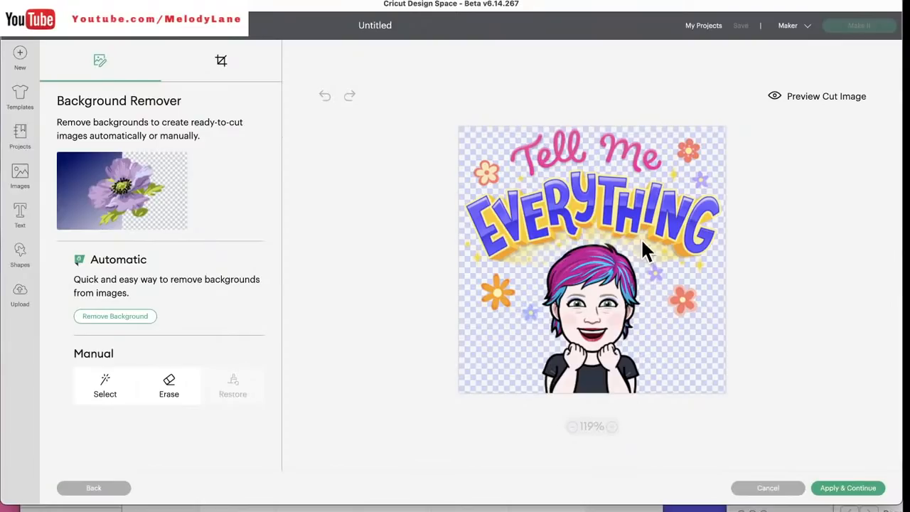
- Try to crop the image to the cartoon character, apply the edit, and return to the image editing stage
left_click(221, 64)
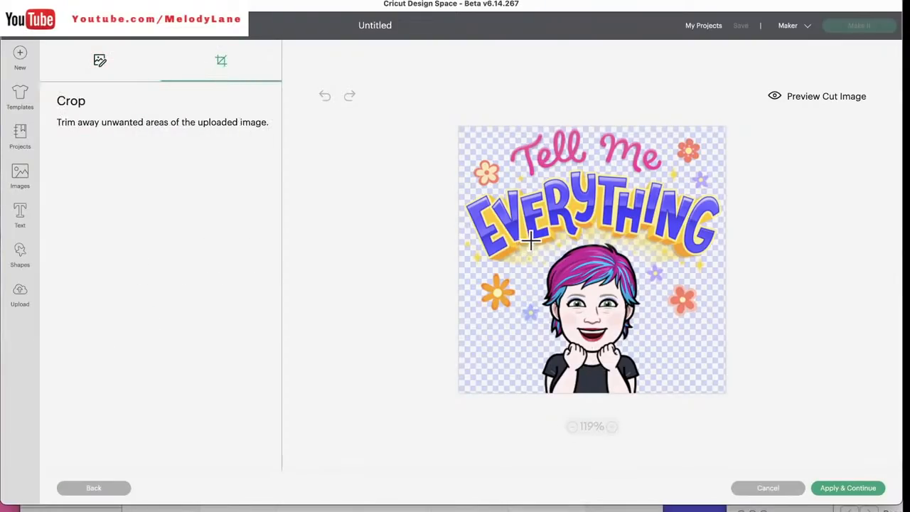
left_click_drag(534, 243, 649, 401)
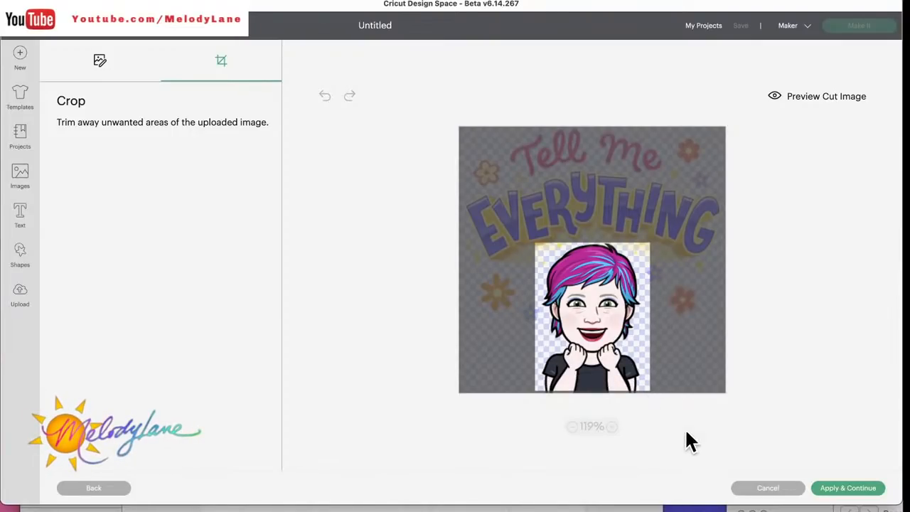
left_click(839, 489)
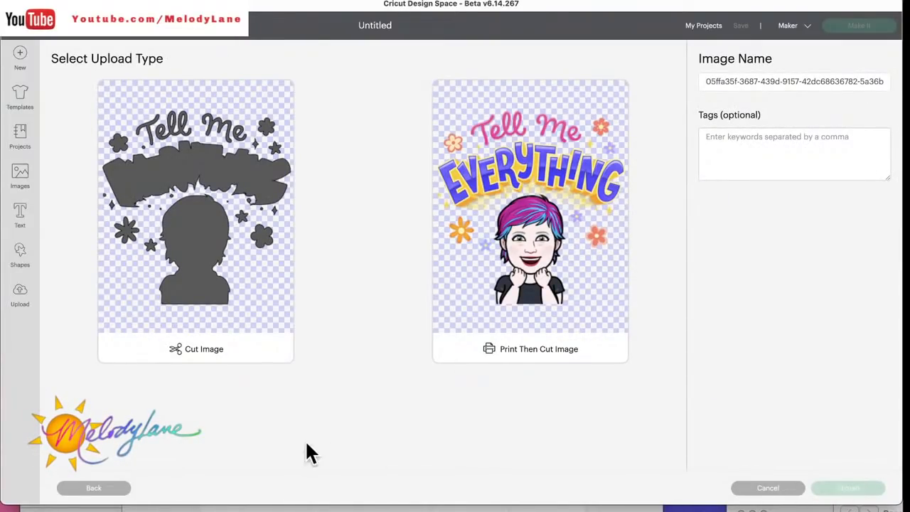
left_click(99, 490)
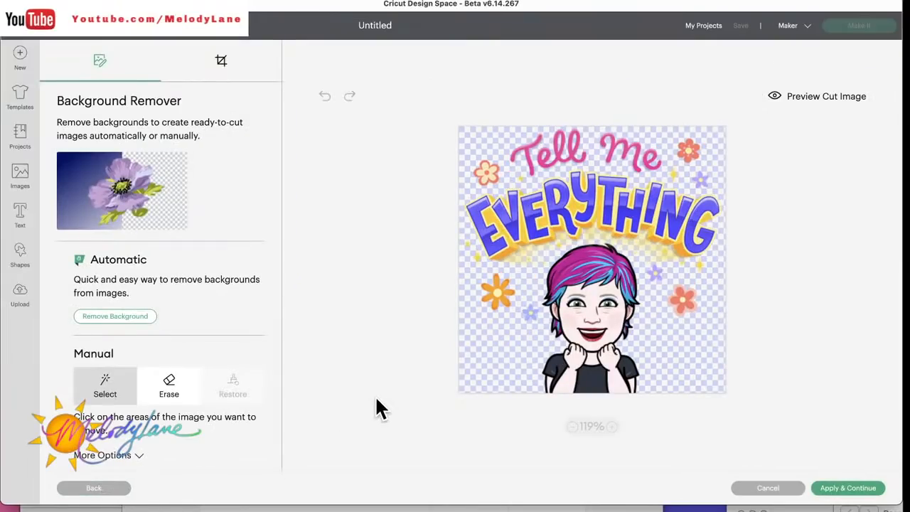
- Crop the uploaded image to the cartoon character, leaving out the lettering and flowers
left_click(221, 66)
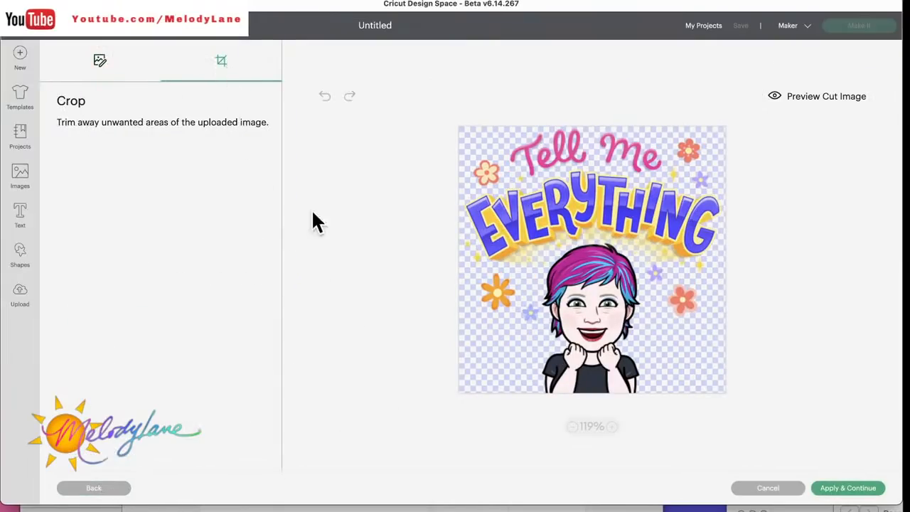
left_click_drag(538, 240, 646, 395)
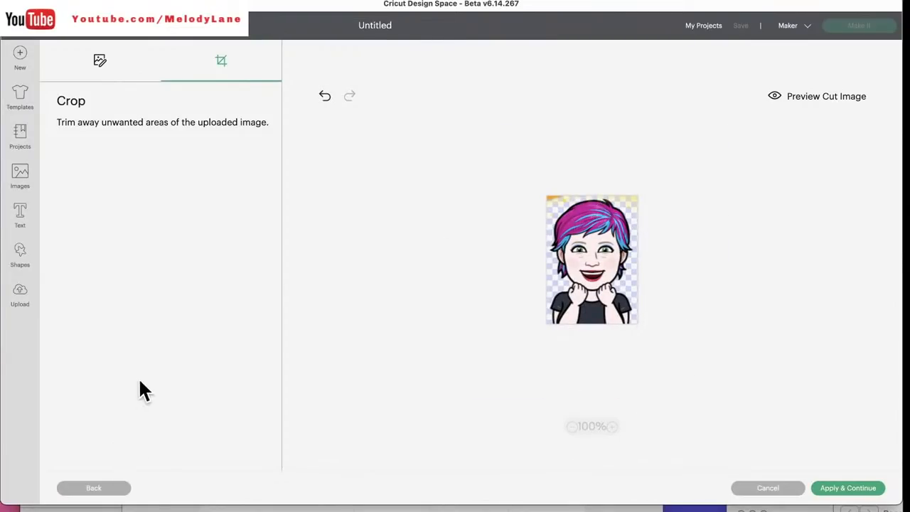
- Erase the orange remnant in the cropped image's upper-left corner with the size 20 eraser and try out the Restore brush
left_click(99, 62)
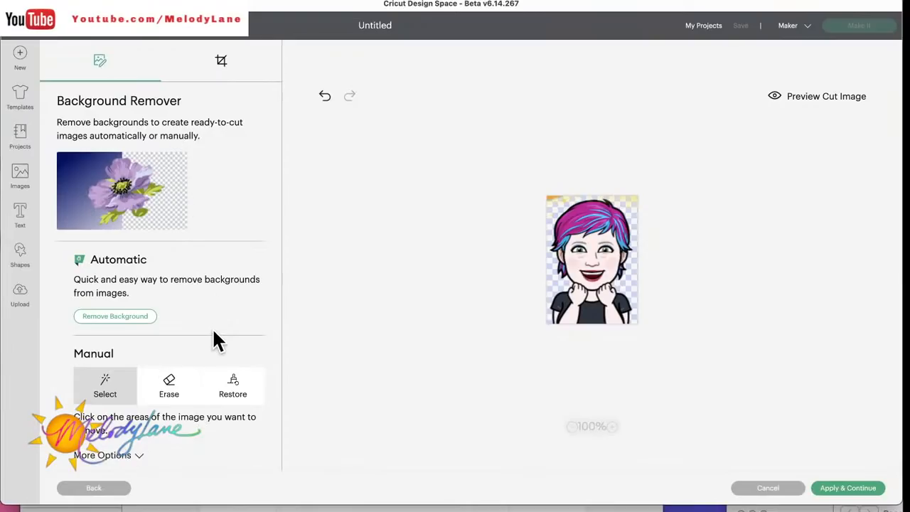
left_click(177, 403)
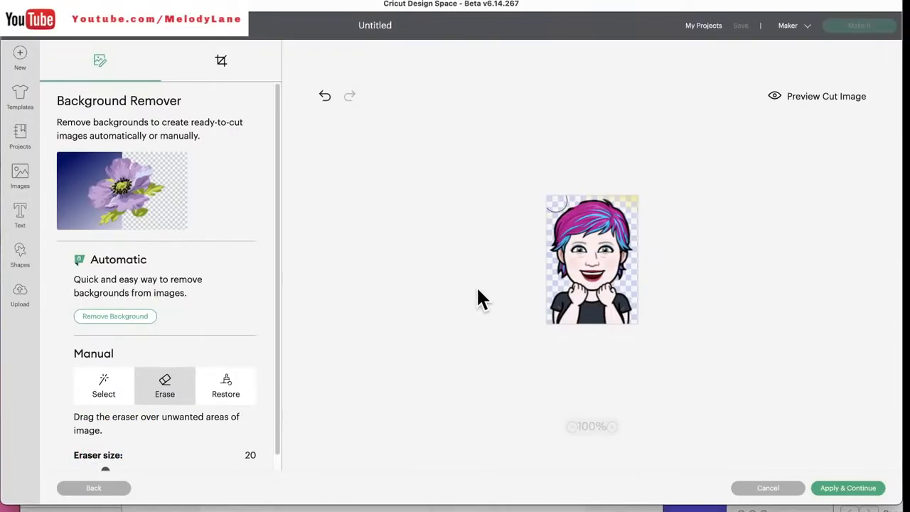
left_click(239, 391)
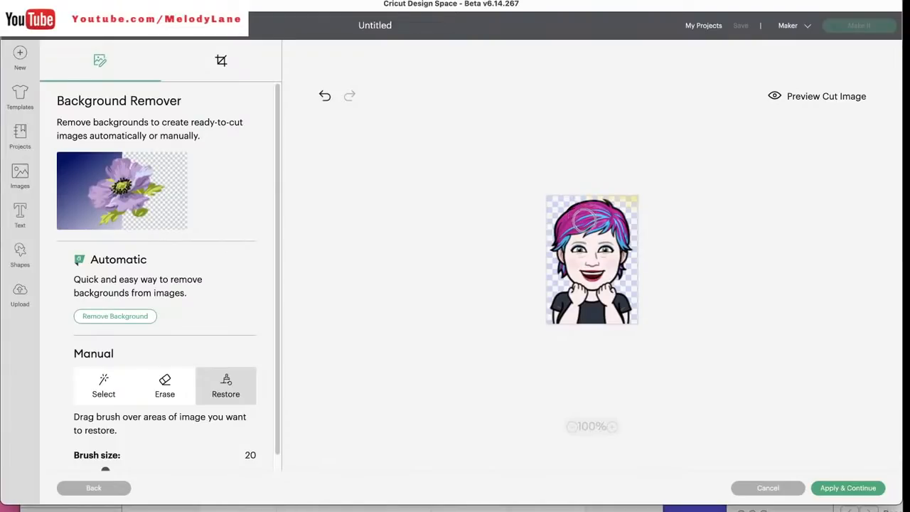
left_click(167, 390)
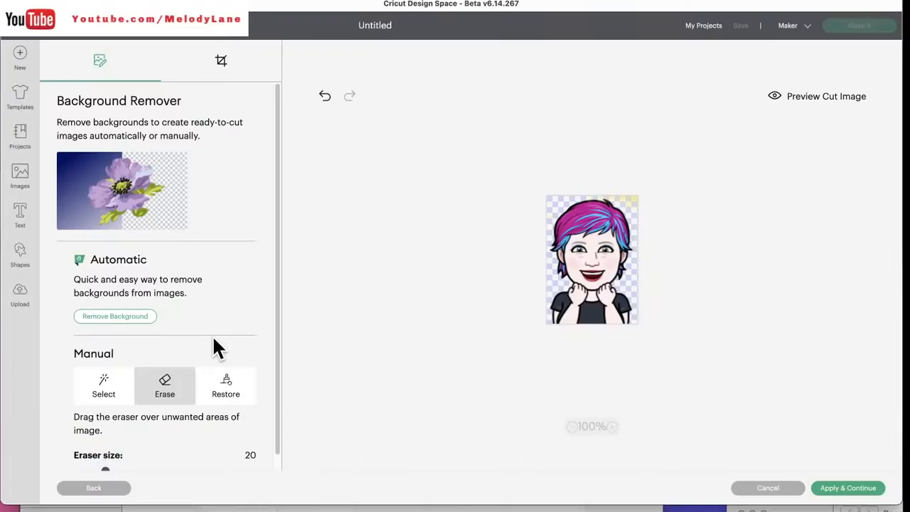
- Remove the skin areas of the face and hands with the Select tool, and erase the character's head with the size 20 eraser
left_click(103, 395)
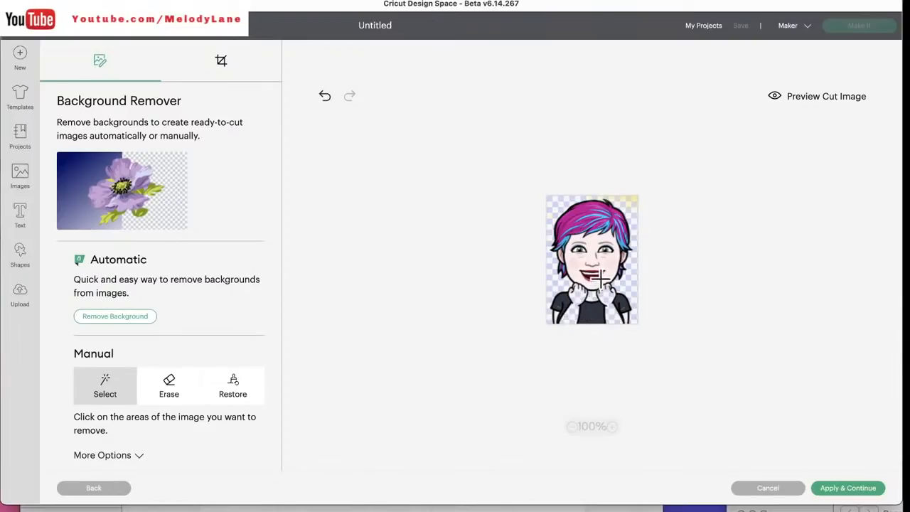
left_click(555, 265)
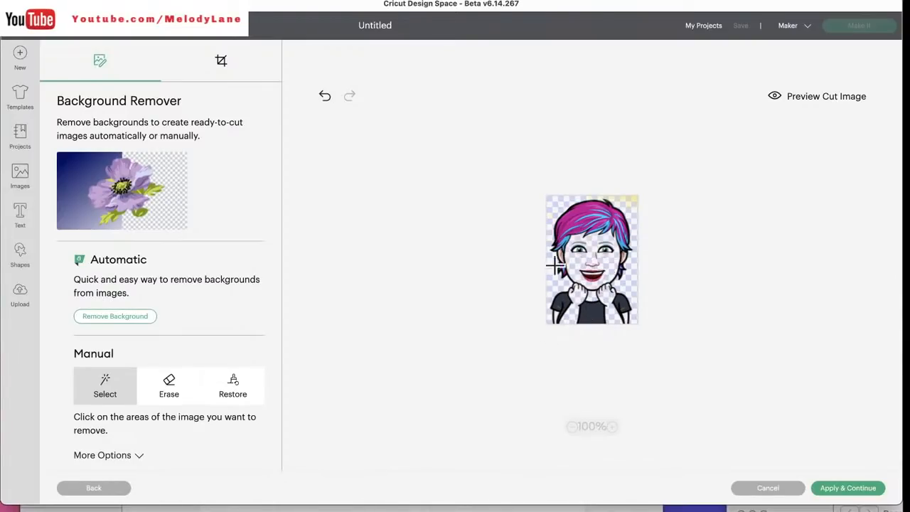
left_click(169, 388)
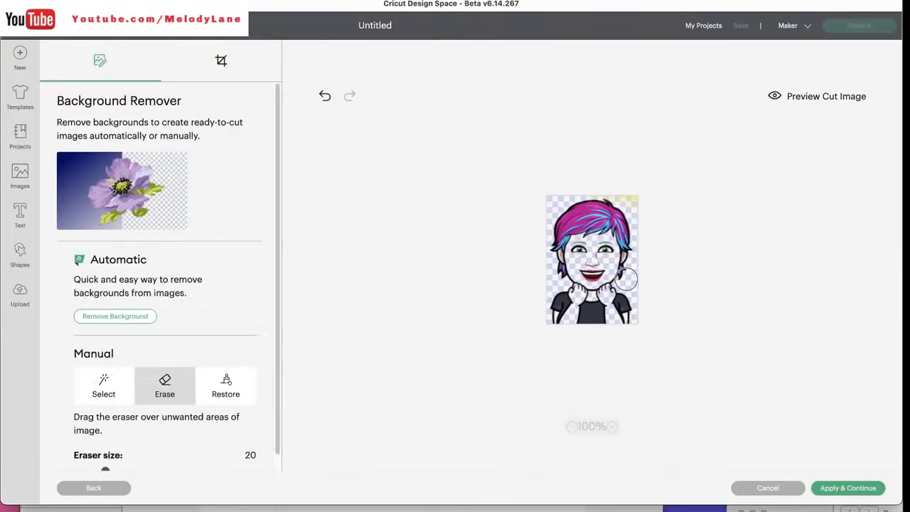
mouse_move(626, 278)
left_mouse_down()
mouse_move(557, 280)
mouse_move(643, 267)
mouse_move(571, 260)
mouse_move(602, 249)
mouse_move(563, 267)
mouse_move(562, 232)
mouse_move(583, 207)
mouse_move(611, 210)
mouse_move(623, 258)
mouse_move(593, 223)
mouse_move(576, 248)
mouse_move(596, 266)
left_mouse_up()
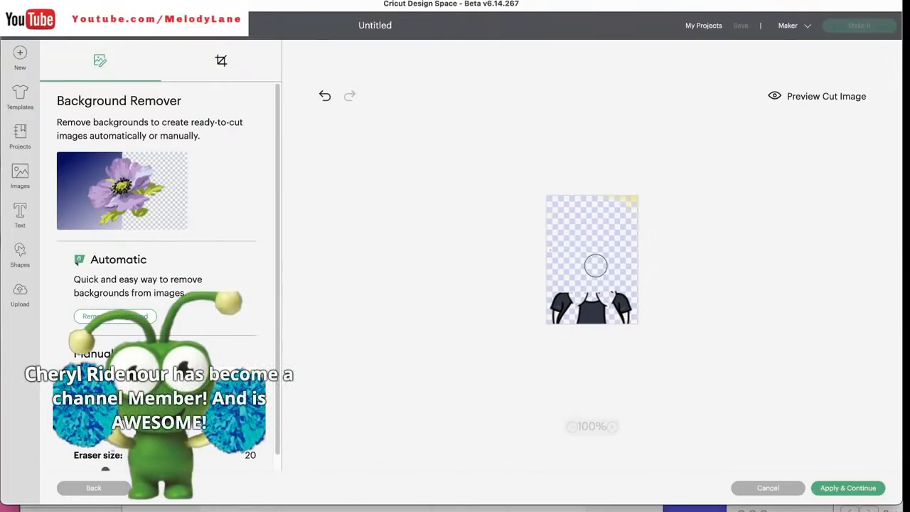
- Erase the yellow remnant in the image's upper-right corner and the leftover lines above the shirt with the size 12 eraser
left_click(100, 417)
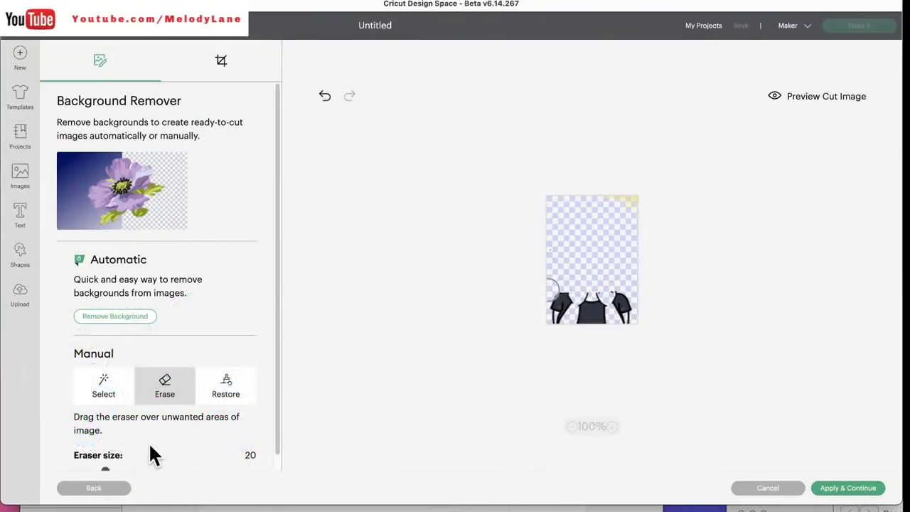
scroll(156, 437, "down", 1)
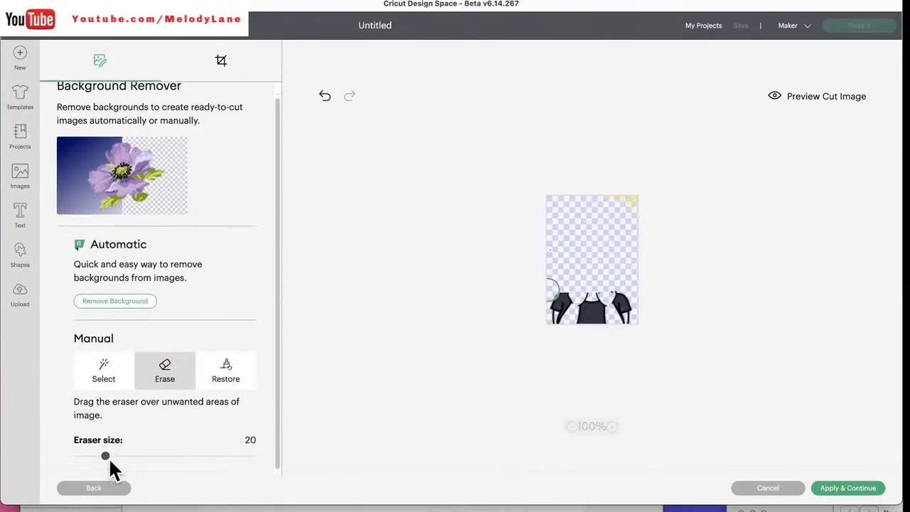
left_click_drag(104, 456, 90, 456)
left_click(612, 427)
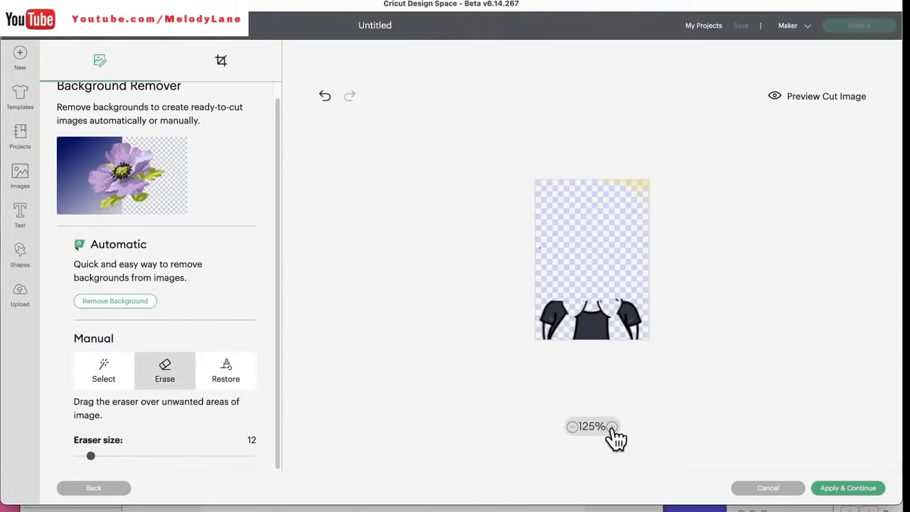
left_click(611, 427)
left_click(612, 427)
left_click(611, 427)
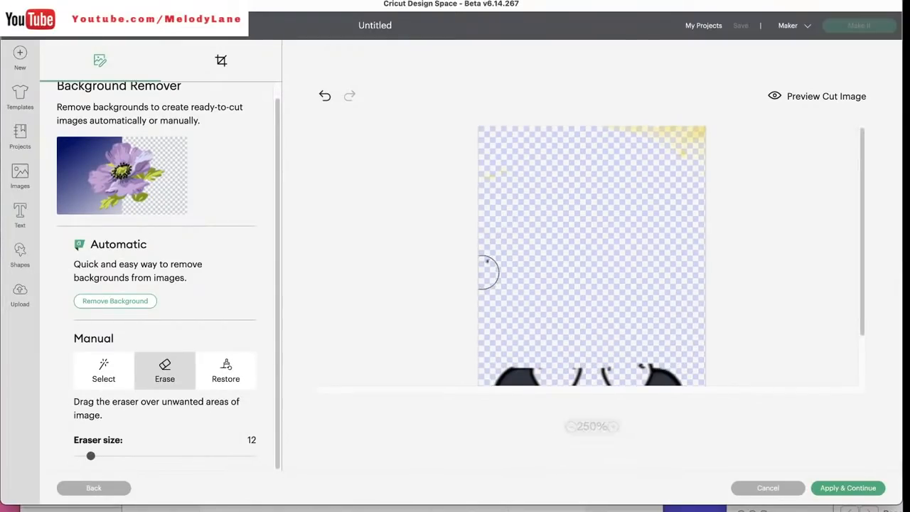
left_click_drag(560, 130, 721, 148)
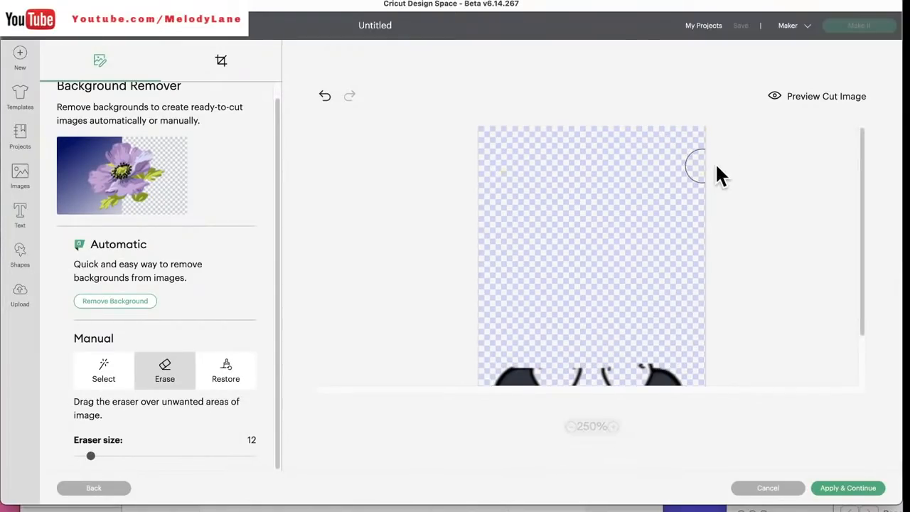
scroll(624, 321, "down", 3)
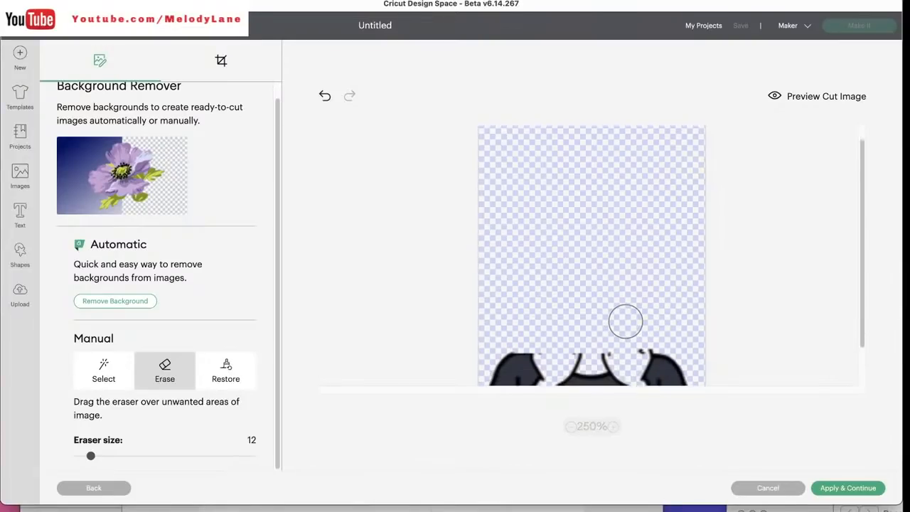
mouse_move(617, 319)
left_mouse_down()
mouse_move(609, 301)
mouse_move(583, 305)
mouse_move(605, 310)
mouse_move(636, 296)
mouse_move(552, 303)
mouse_move(560, 309)
left_mouse_up()
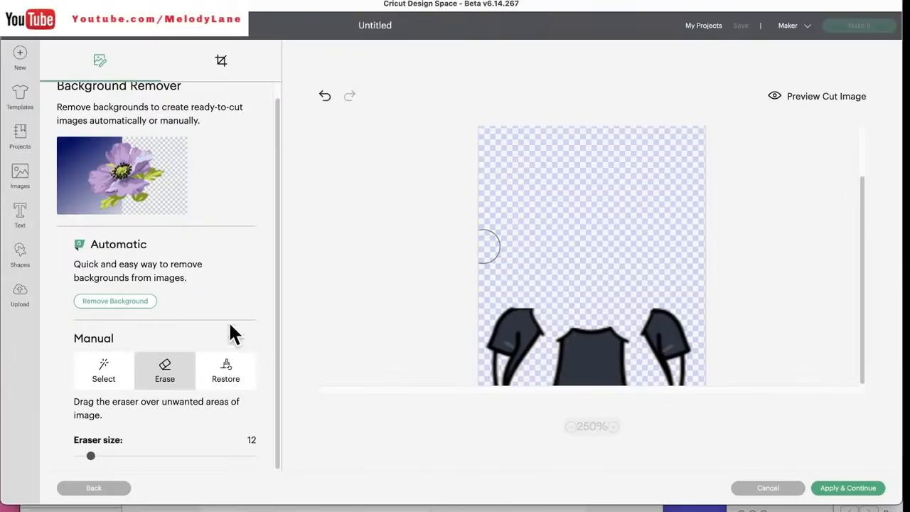
- Erase the leftover arm outlines below the shirt sleeves with the size 8 eraser
left_click_drag(91, 456, 83, 456)
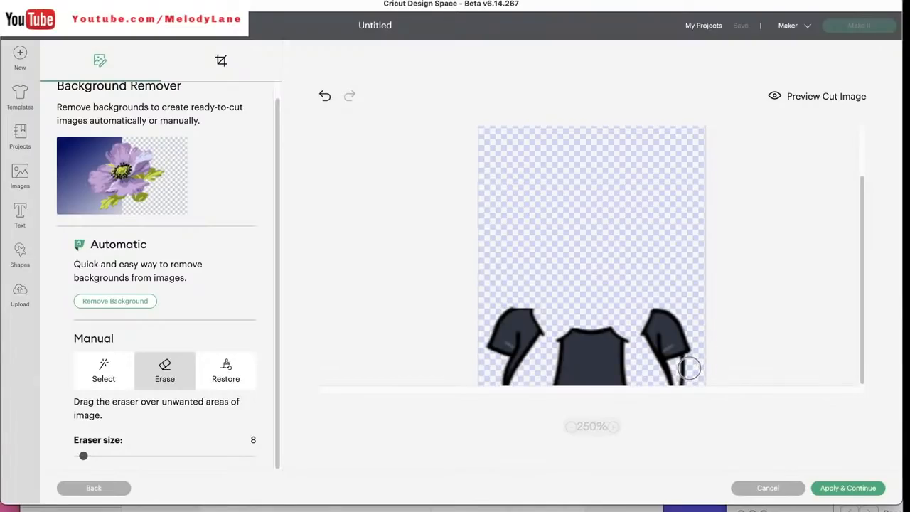
left_click_drag(689, 367, 691, 372)
- Try to remove the left sleeve's outline with the Select tool, and undo the removal
left_click(103, 373)
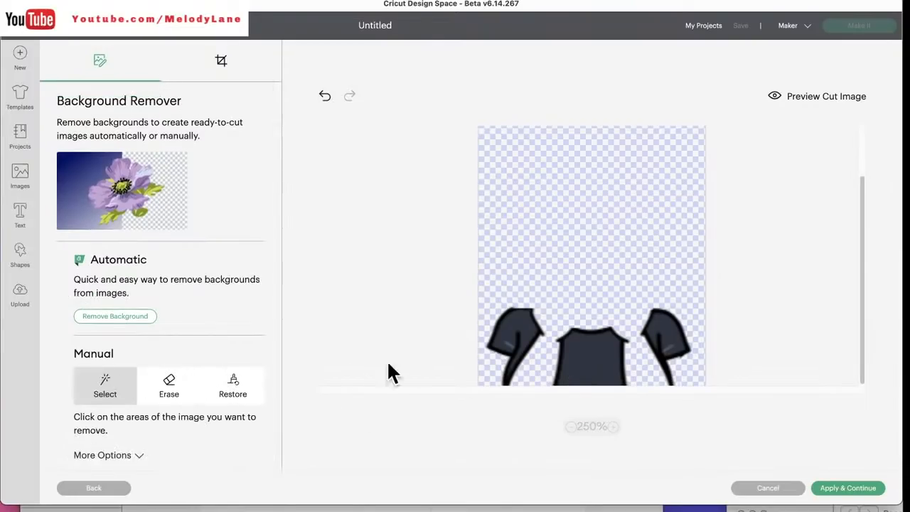
left_click(516, 340)
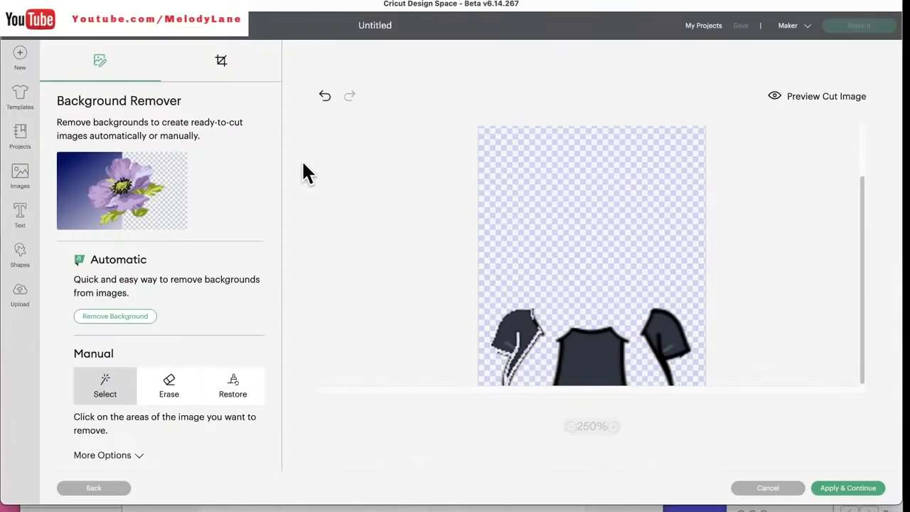
left_click(325, 97)
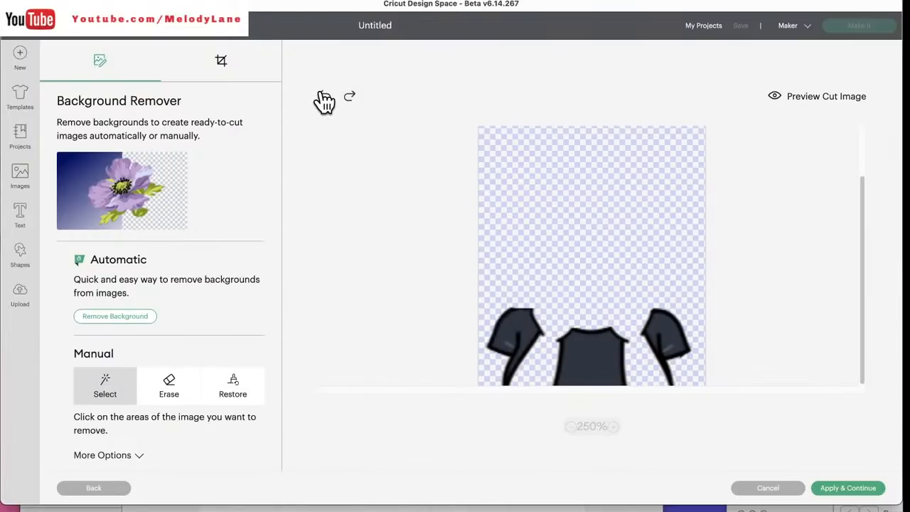
- Apply the edits and upload the shirt pieces as a Print Then Cut image
left_click(842, 497)
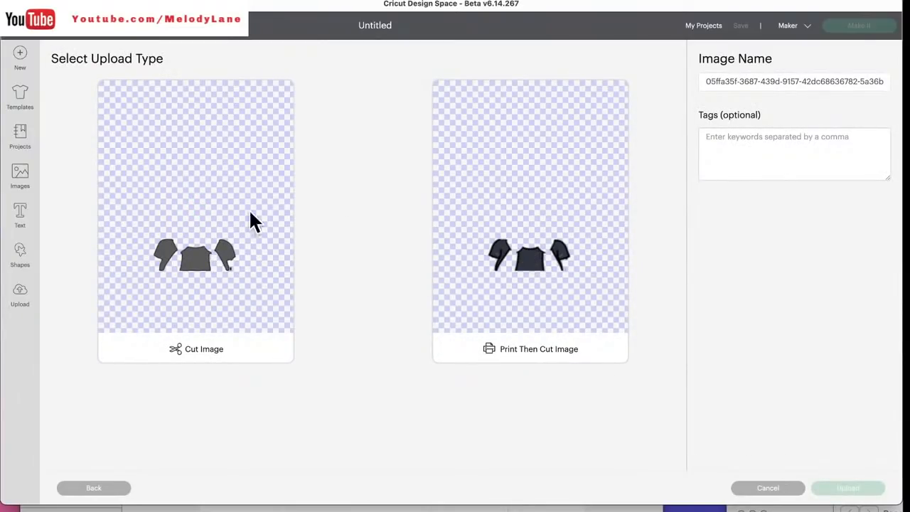
left_click(558, 268)
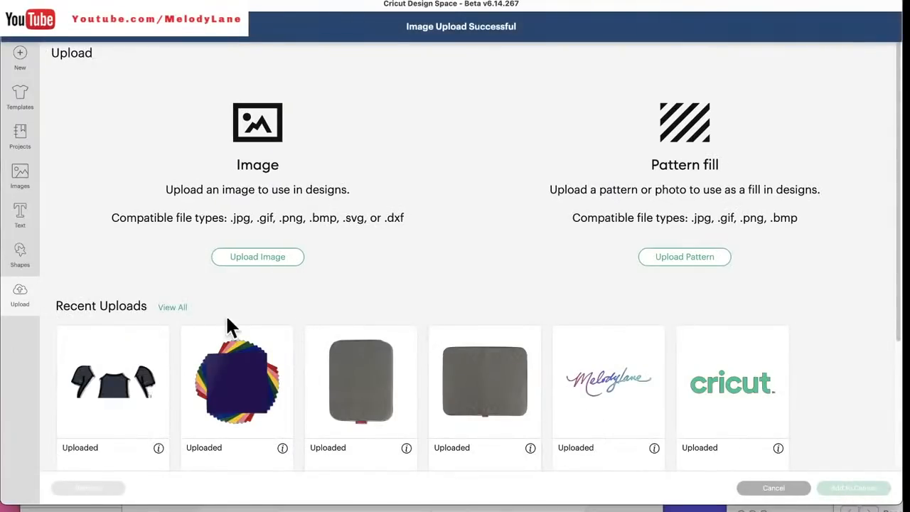
- Start a new image upload with the "Tell Me Everything" cartoon PNG from the desktop and continue with the Complex image type
left_click(241, 261)
left_click(468, 262)
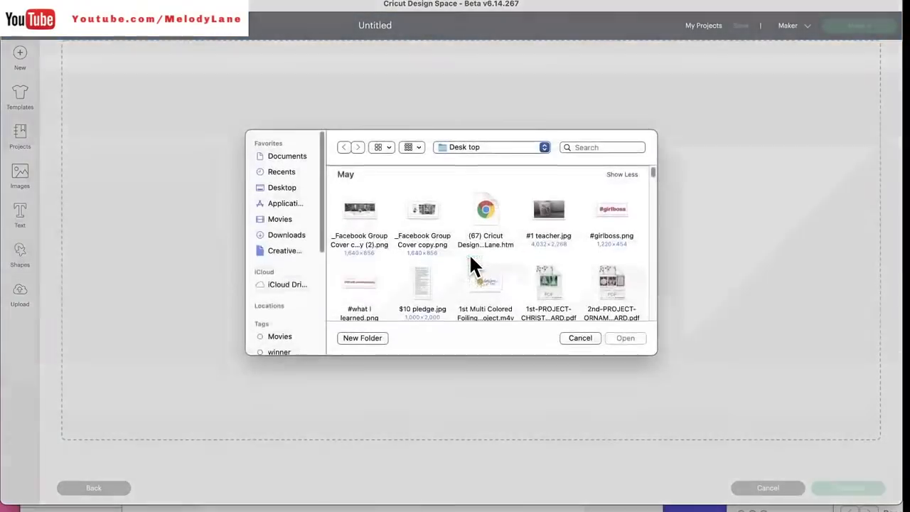
scroll(470, 277, "down", 5)
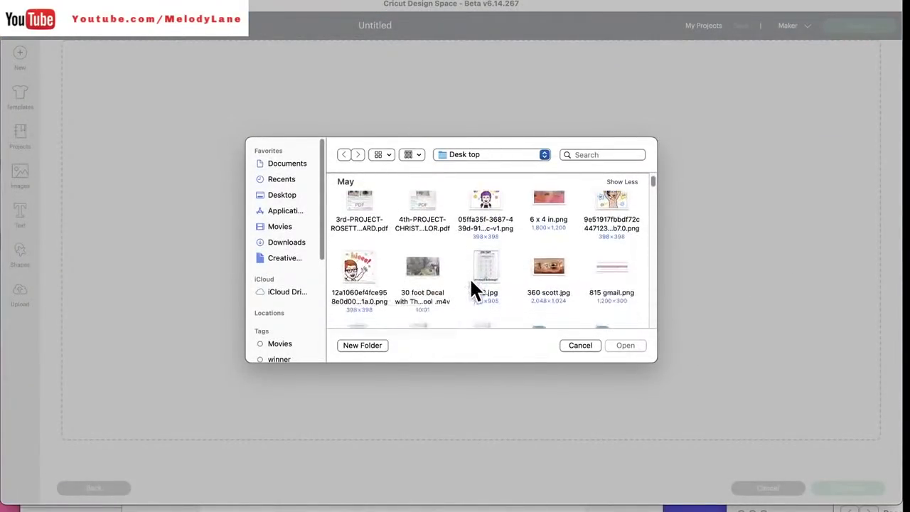
left_click(486, 235)
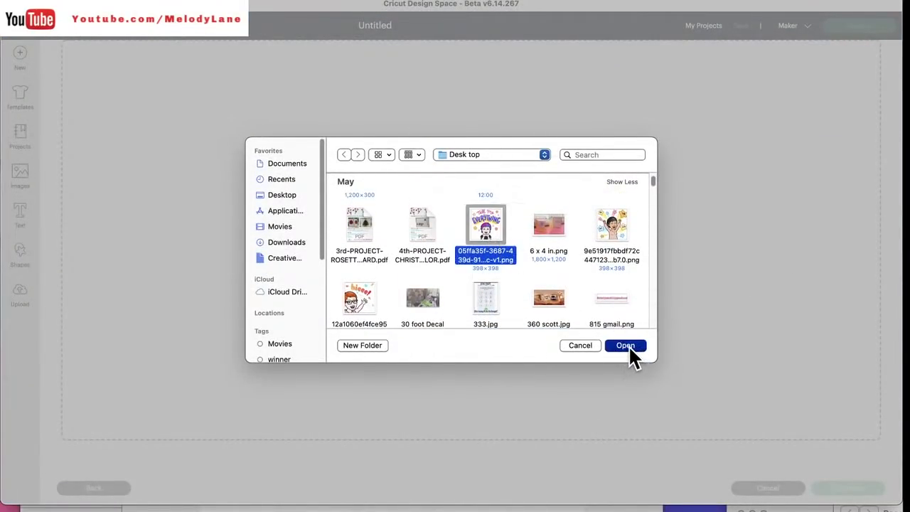
left_click(626, 347)
left_click(589, 305)
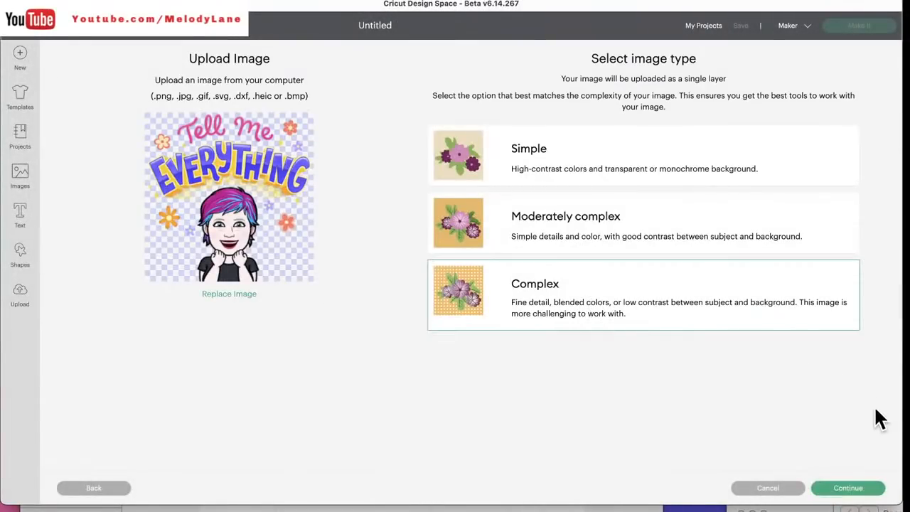
left_click(853, 491)
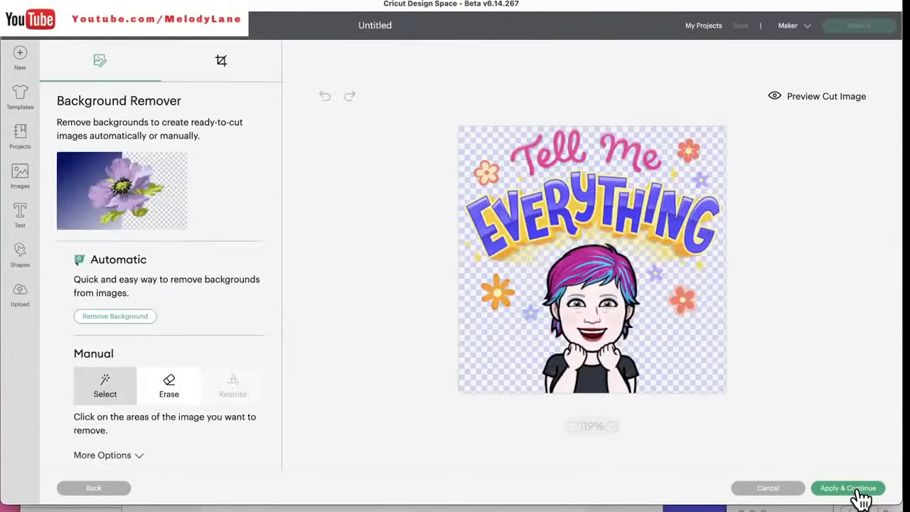
- Crop the newly loaded image tightly around the cartoon character, from the hair down to the shirt
left_click(221, 61)
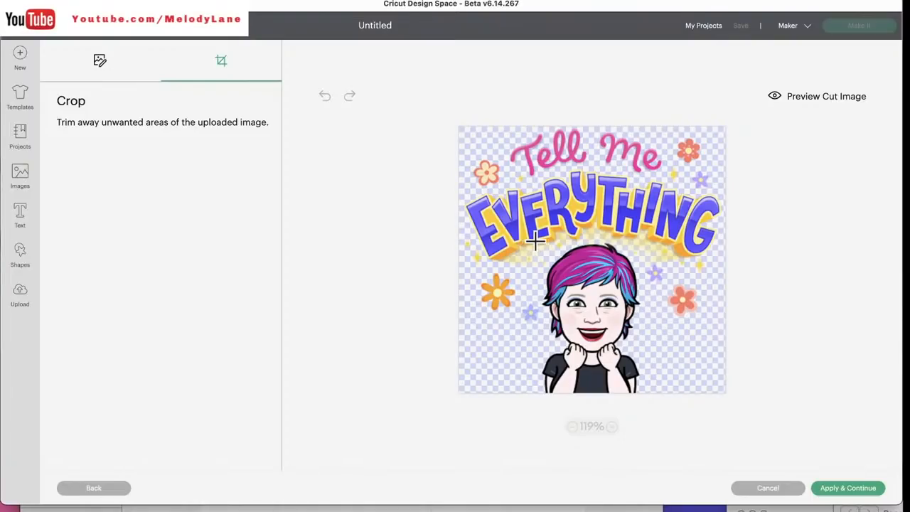
left_click_drag(535, 242, 644, 395)
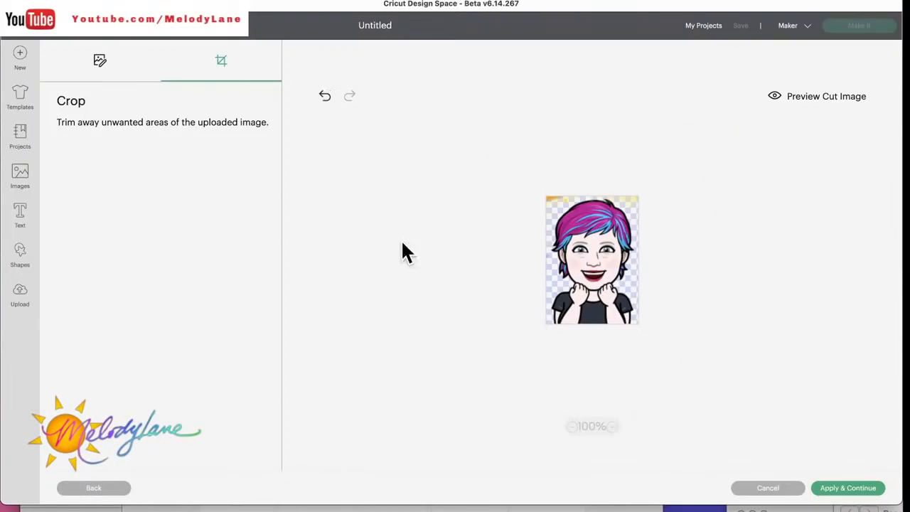
- Erase the orange remnant in the cropped image's upper-left corner with the size 20 eraser
left_click(99, 64)
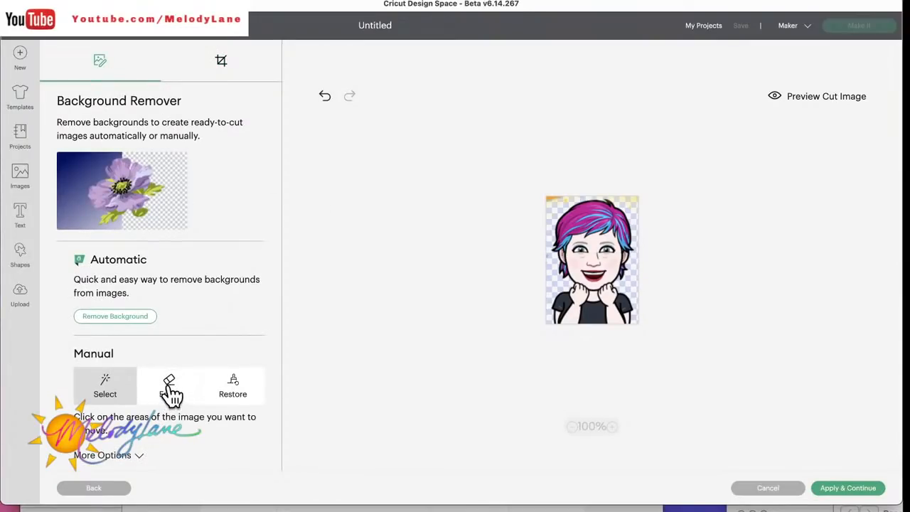
left_click(613, 427)
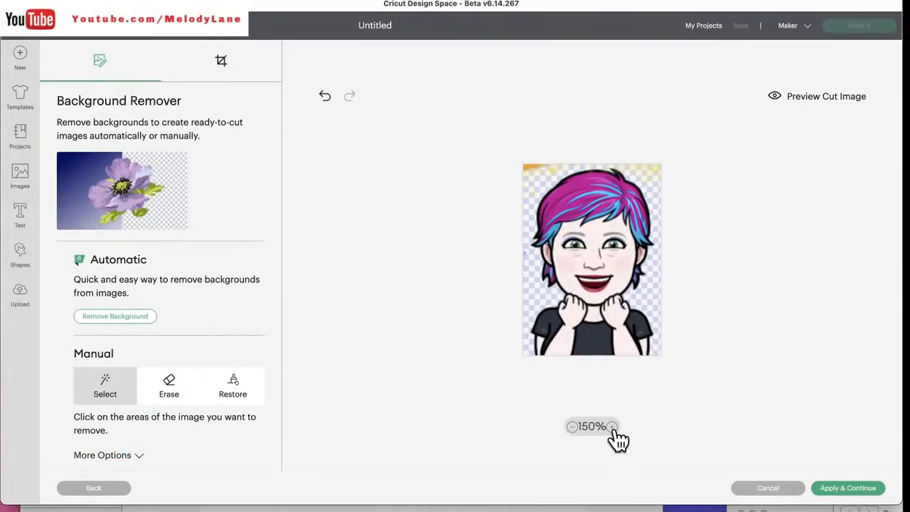
left_click(613, 426)
left_click(167, 398)
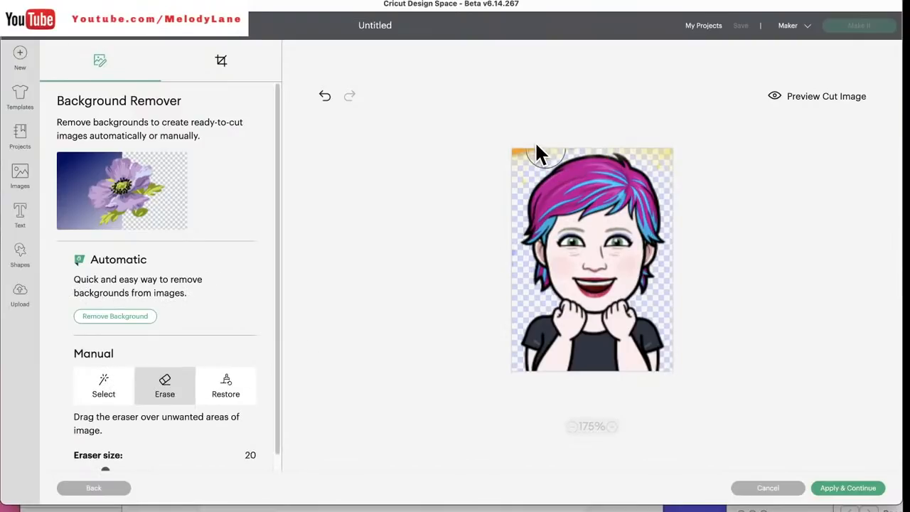
left_click_drag(529, 161, 530, 162)
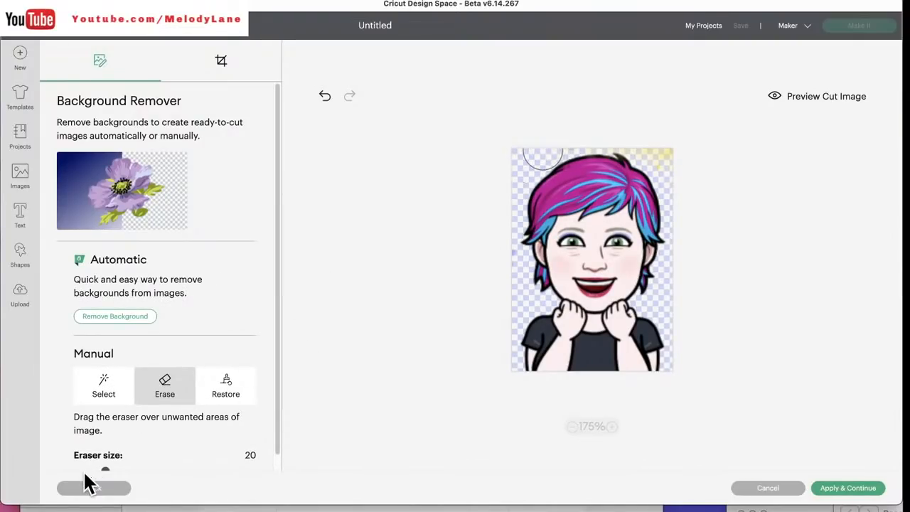
- Erase the yellow remnants around the character's hair with the eraser at size 12 and size 8
left_click_drag(104, 469, 86, 469)
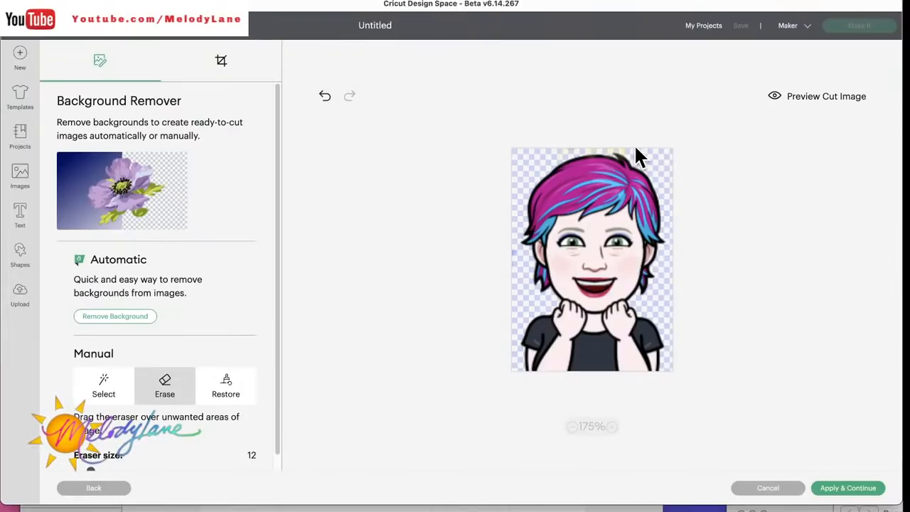
scroll(190, 449, "down", 1)
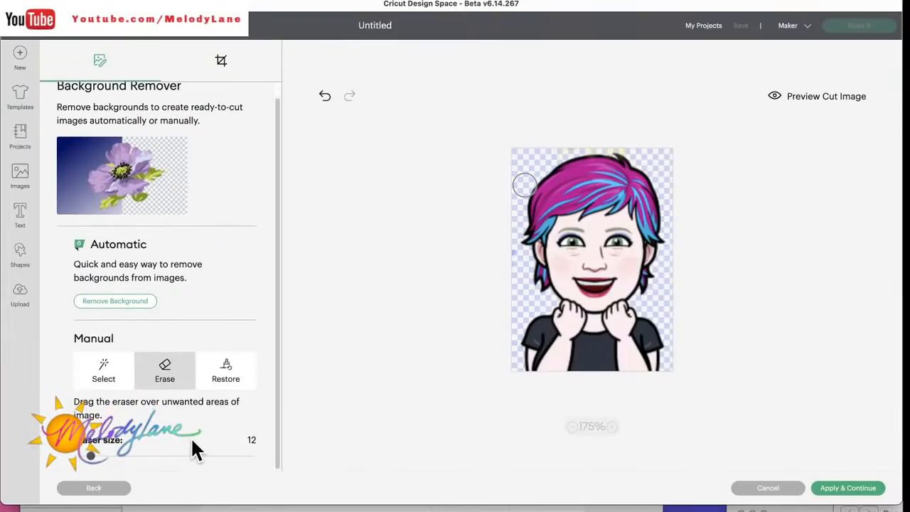
left_click_drag(91, 454, 82, 455)
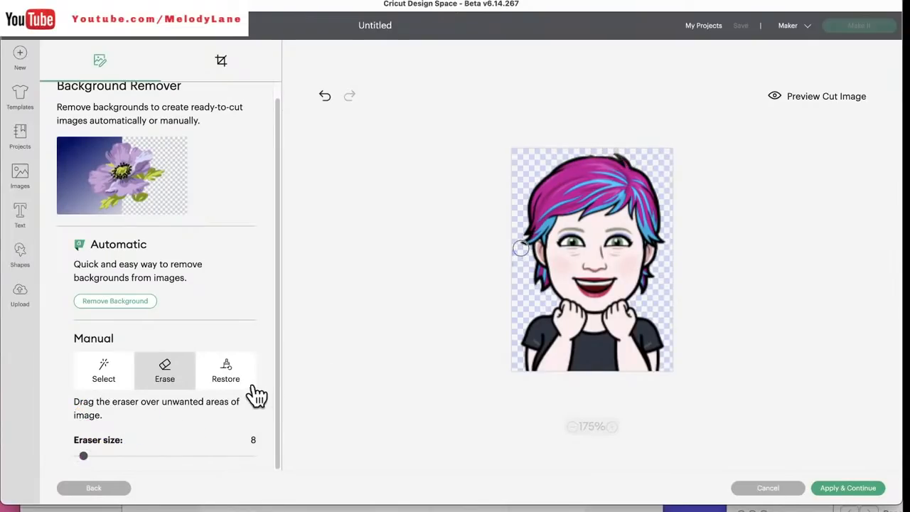
- Check the Restore brush and remove the dark fill of the character's shirt and sleeves with the Select tool
left_click(235, 381)
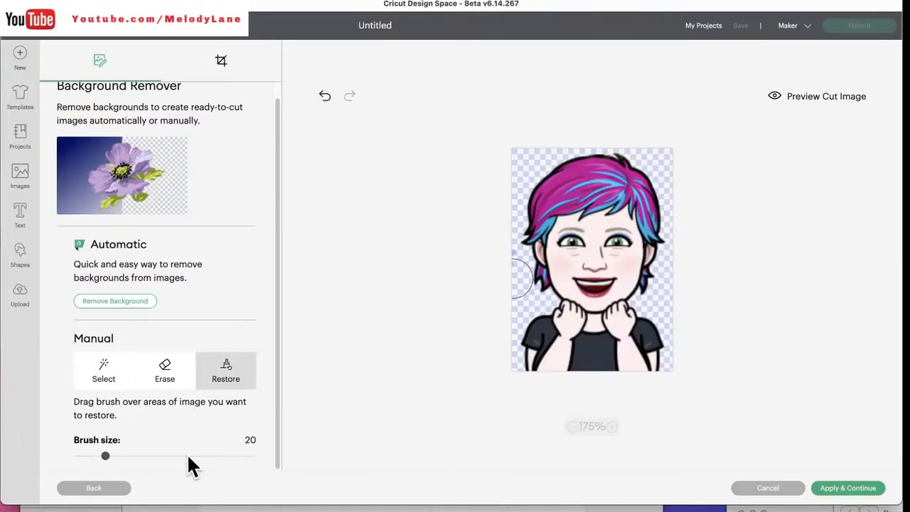
left_click(104, 370)
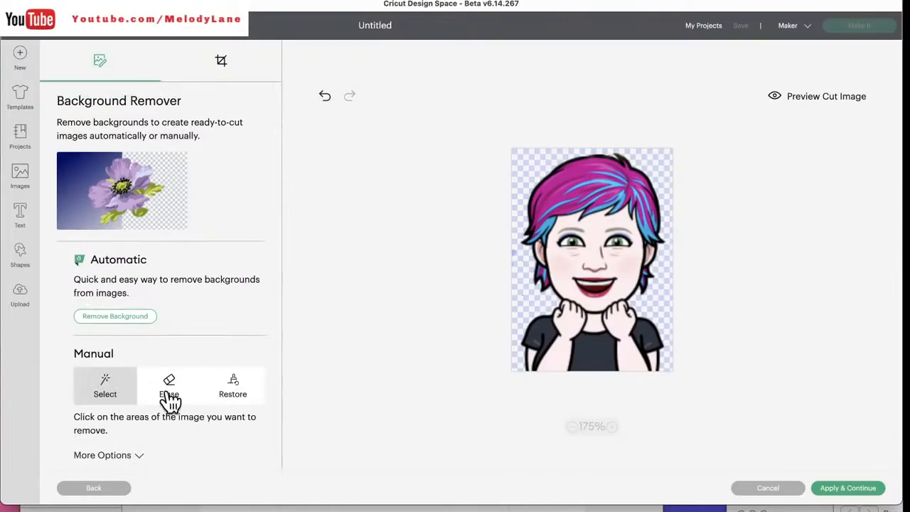
left_click(595, 354)
left_click(647, 332)
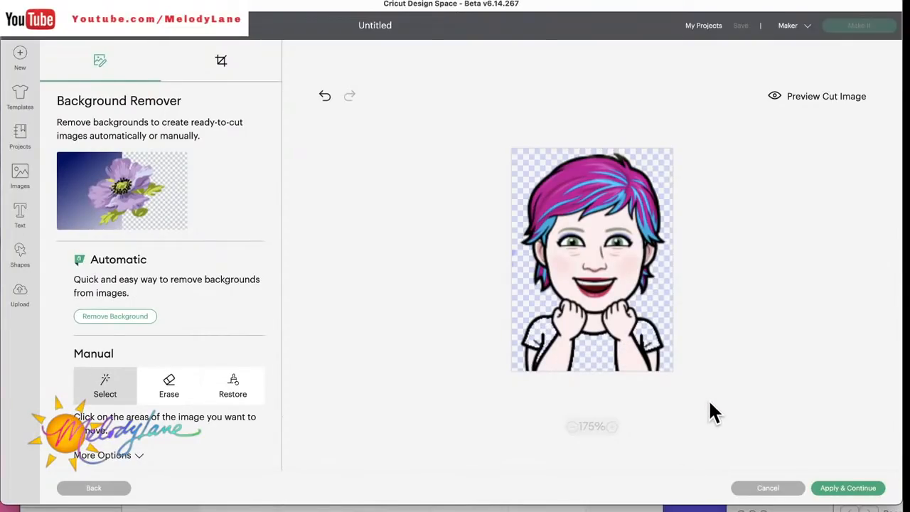
- Apply the edits, compare the Cut Image and Print Then Cut versions, and return to the image editing stage
left_click(838, 493)
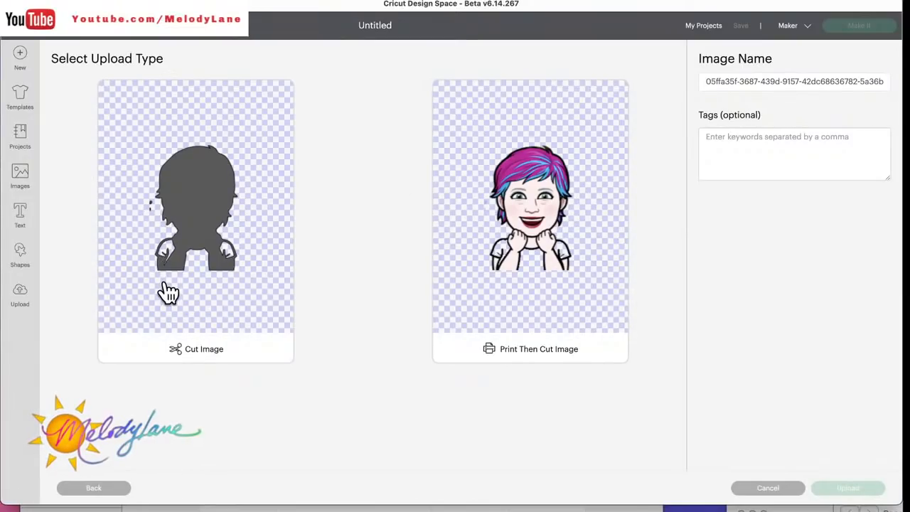
left_click(84, 487)
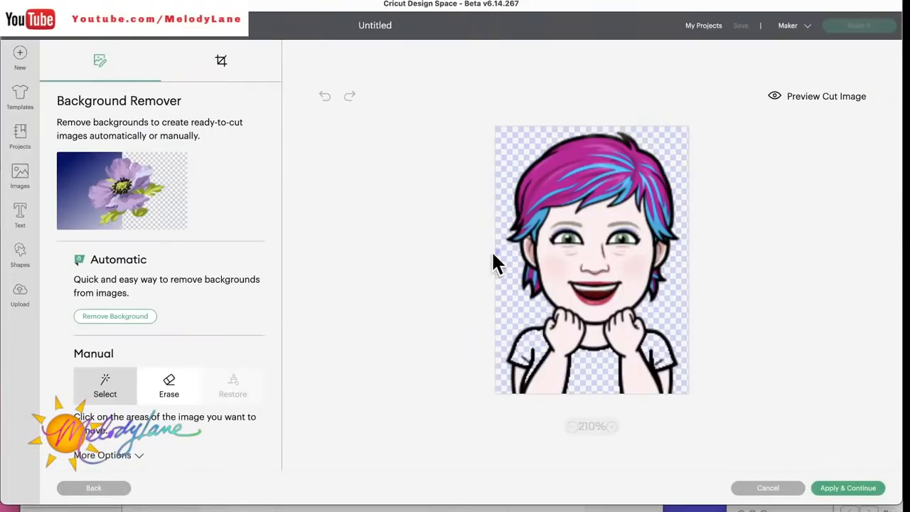
- Erase the stray specks at the image's left edge with the eraser at size 14, checking the cut preview before and after
left_click(165, 384)
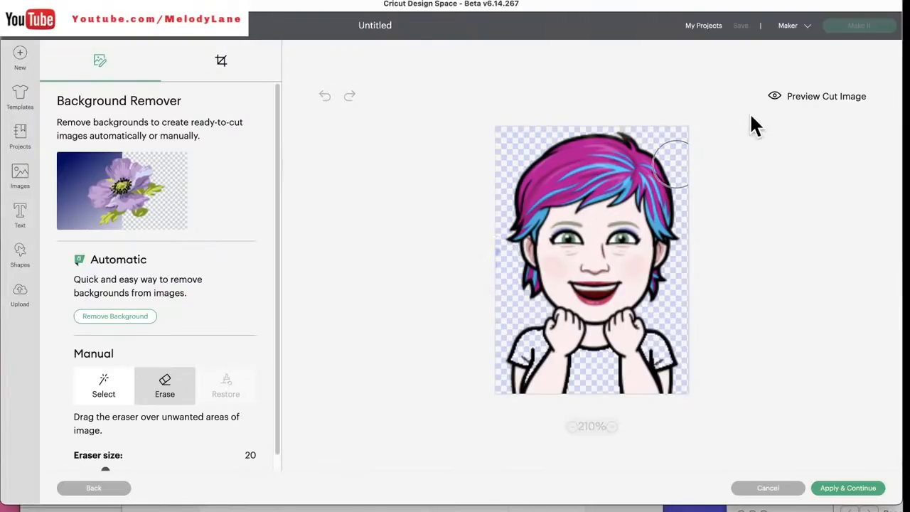
left_click(820, 98)
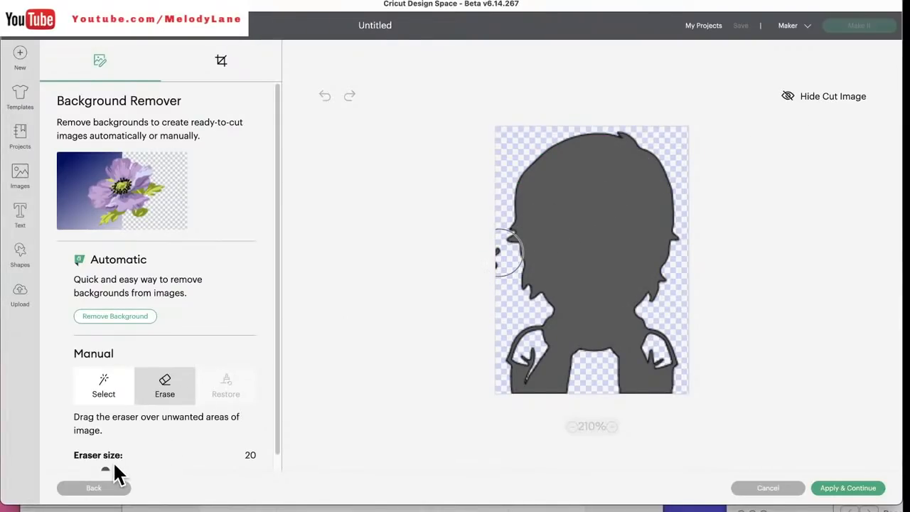
left_click_drag(107, 470, 95, 470)
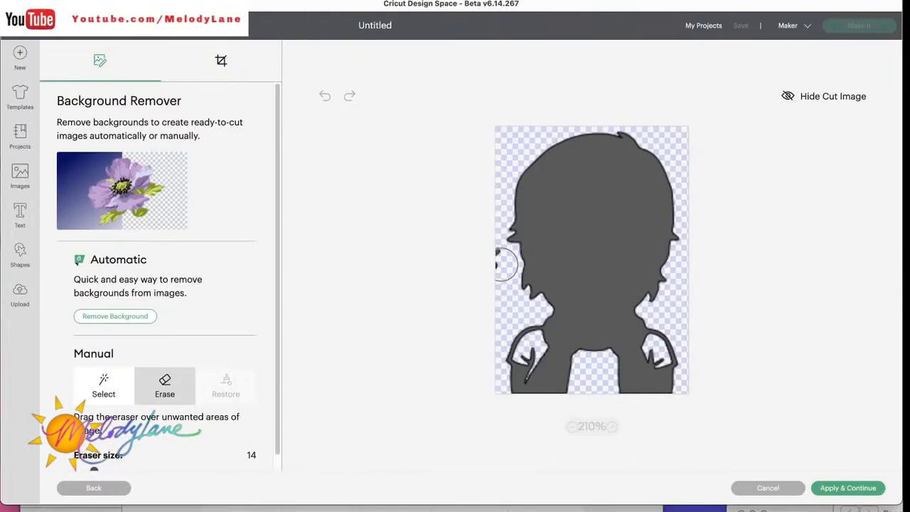
left_click(502, 263)
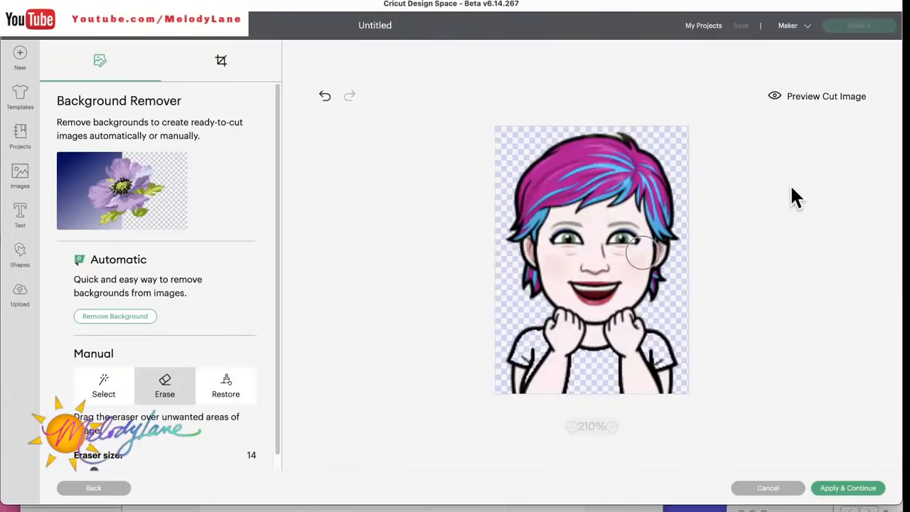
left_click(813, 103)
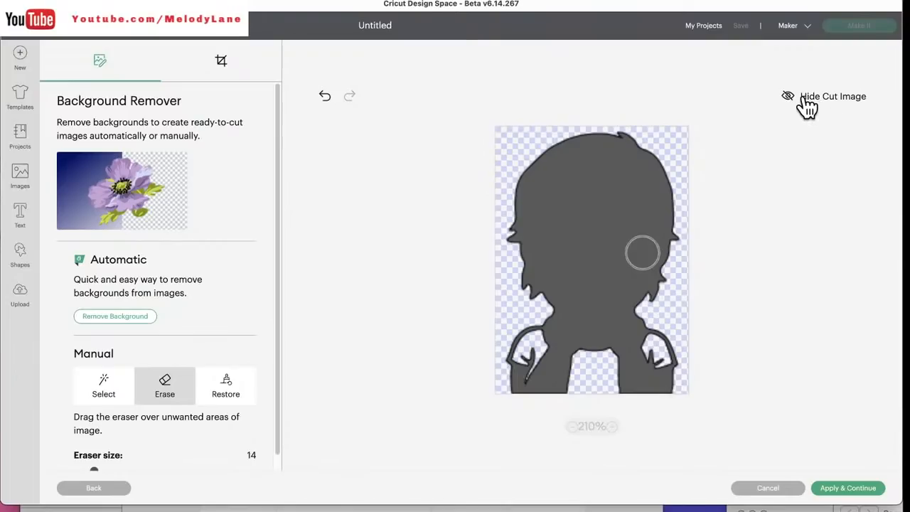
left_click(807, 106)
left_click(791, 100)
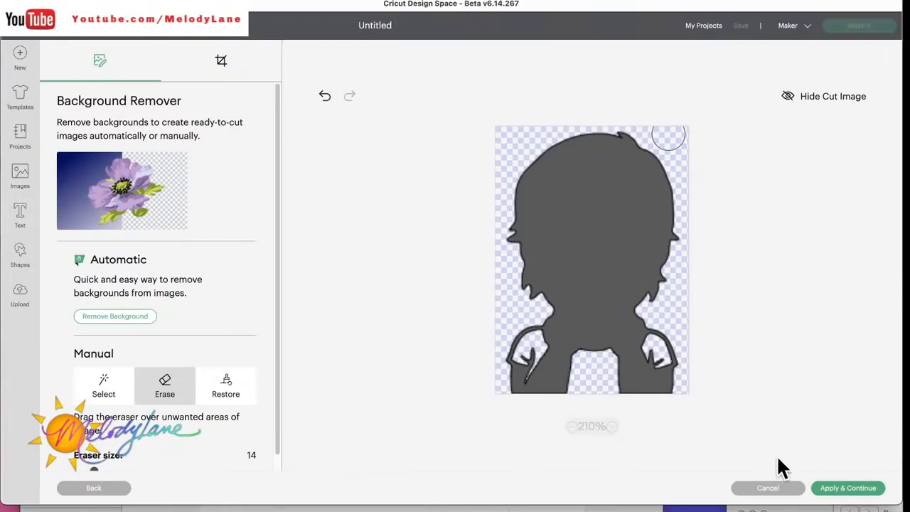
- Apply the edits and upload the character as a Print Then Cut image
left_click(847, 487)
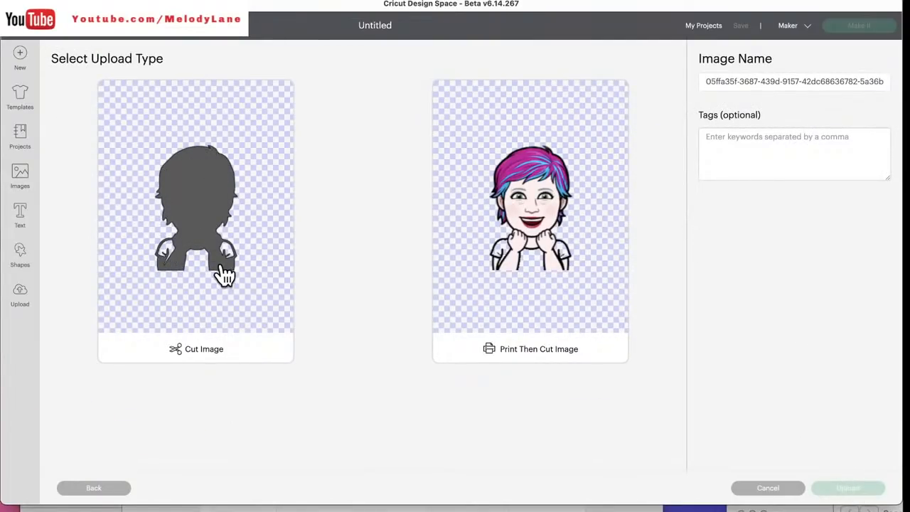
left_click(504, 233)
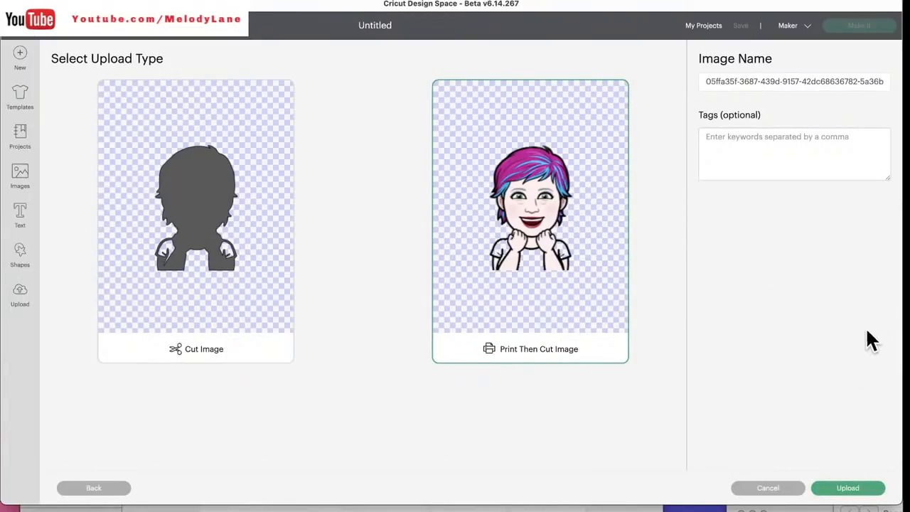
left_click(844, 491)
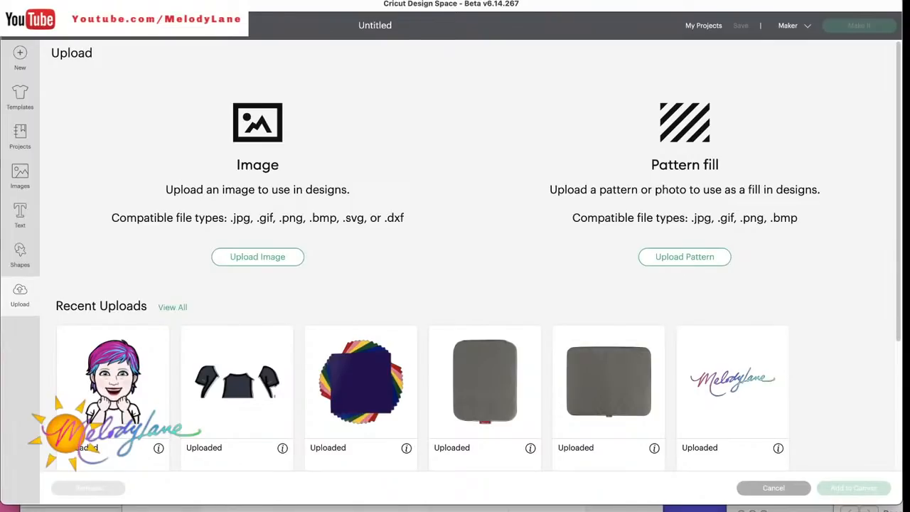
- Add the uploaded character and the separate shirt image from the recent uploads to the canvas together
left_click(221, 377)
left_click(108, 356)
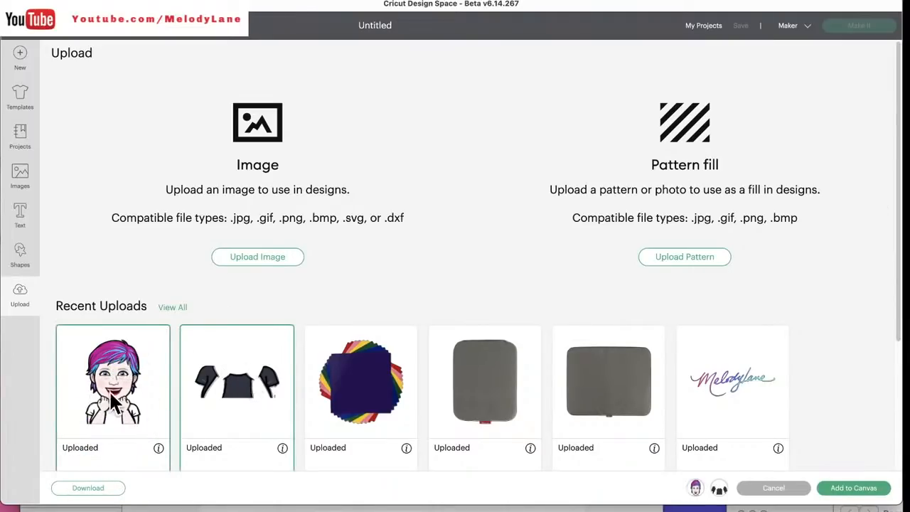
left_click(861, 489)
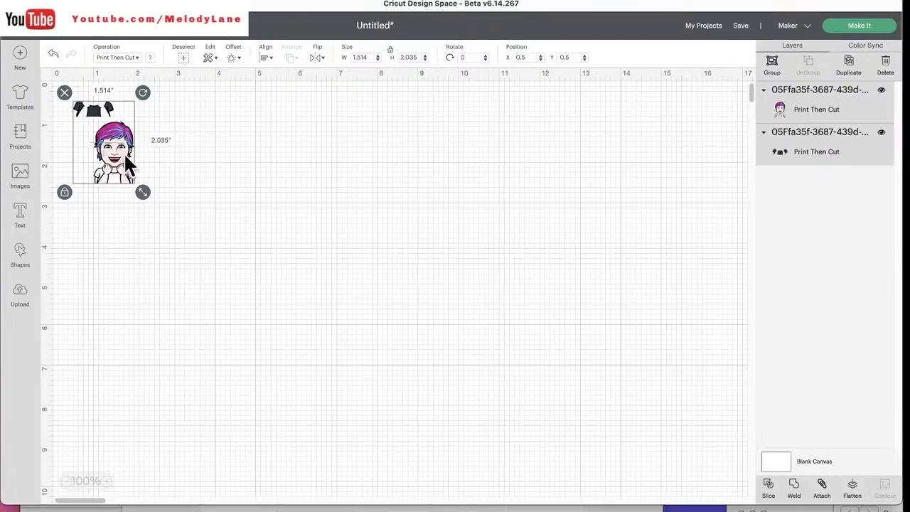
- Move both images toward the canvas centre and enlarge the character to about 3.69 by 5.59 inches
left_click_drag(128, 165, 354, 206)
left_click(327, 213)
left_click_drag(380, 244, 495, 342)
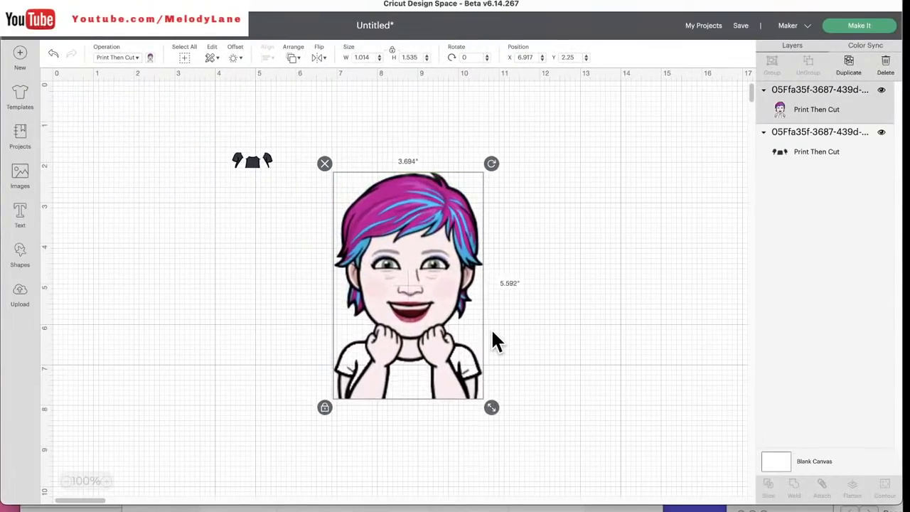
left_click_drag(429, 284, 438, 261)
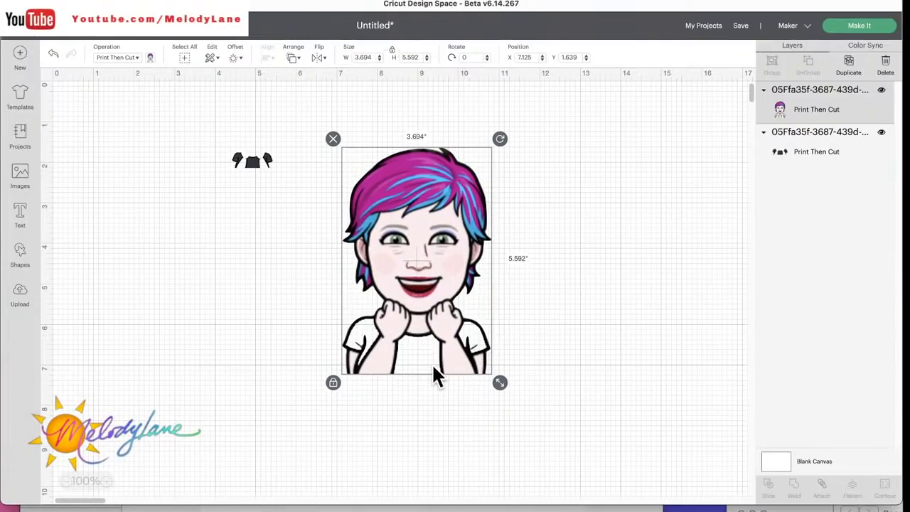
- Enlarge the shirt to about 3.41 inches wide over the character's body and reduce the character to about 3.58 inches wide
left_click(256, 167)
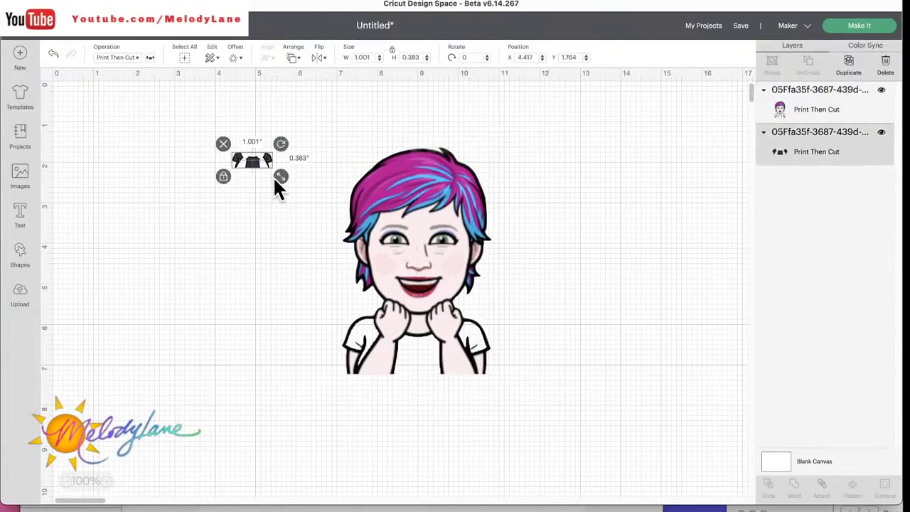
left_click_drag(279, 182, 417, 354)
left_click_drag(539, 393, 494, 374)
left_click_drag(473, 329, 474, 324)
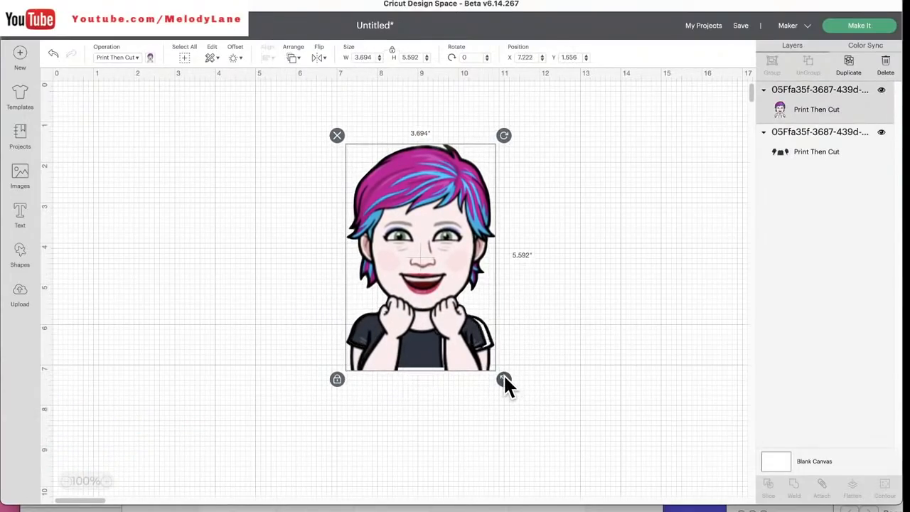
left_click_drag(504, 377, 492, 370)
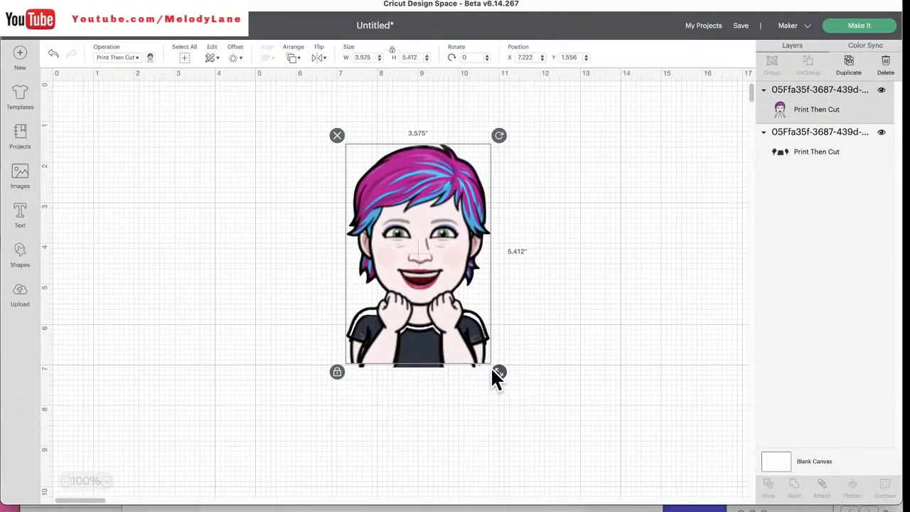
- Send the character behind the shirt, line up the two images, and widen the shirt to about 3.44 inches
left_click(421, 376)
left_click(416, 364)
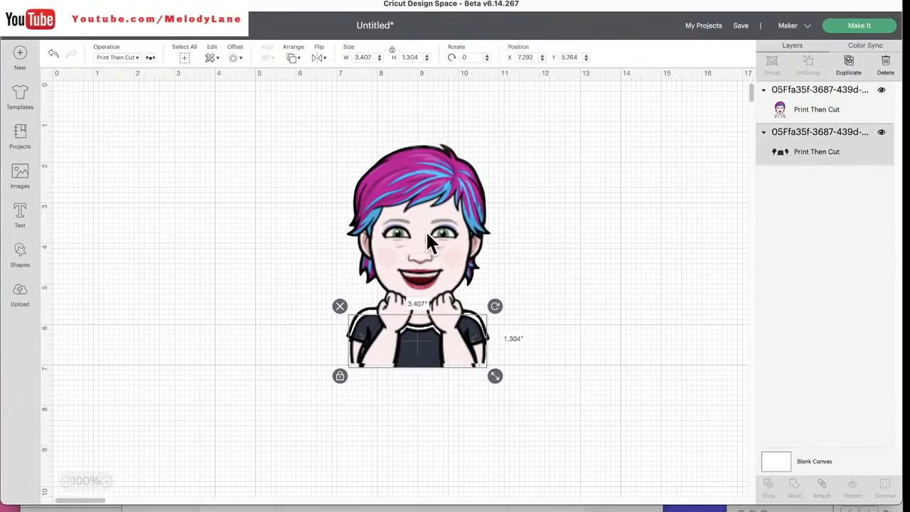
left_click(426, 235)
left_click(292, 62)
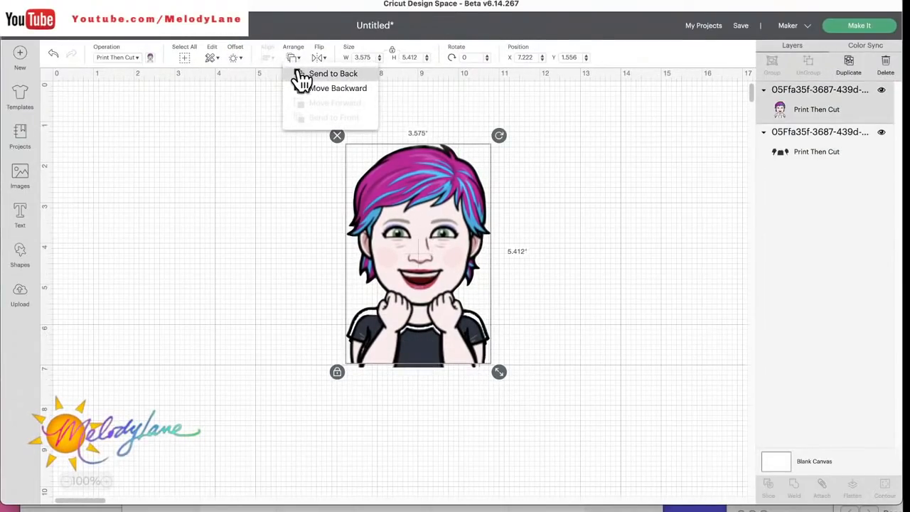
left_click(300, 76)
mouse_move(423, 270)
left_mouse_down()
mouse_move(367, 280)
mouse_move(431, 282)
mouse_move(424, 273)
left_mouse_up()
left_click(440, 345)
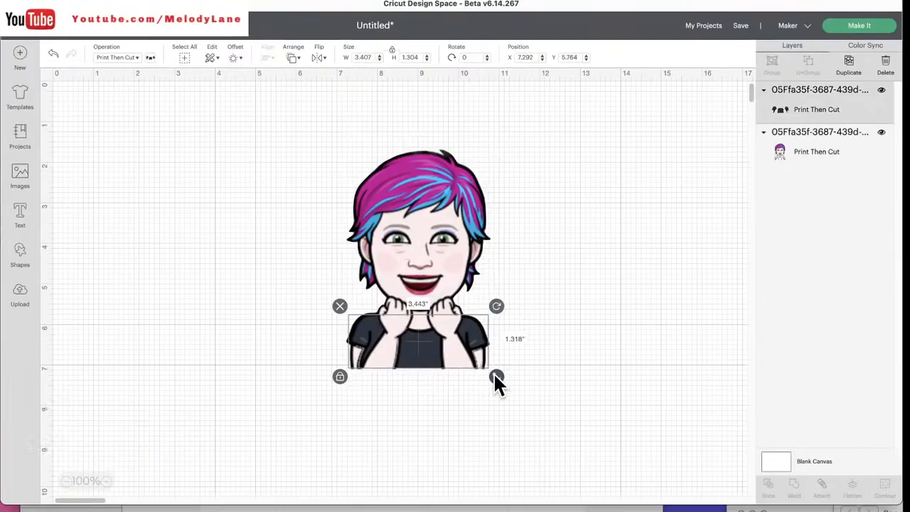
left_click(565, 319)
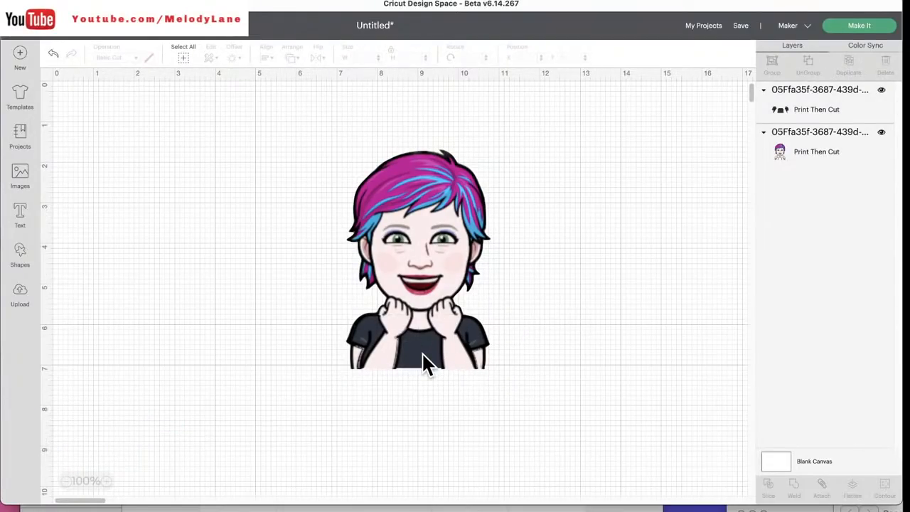
- Change the shirt layer's operation to Basic Cut, try purple, and set its material colour to green
left_click(782, 109)
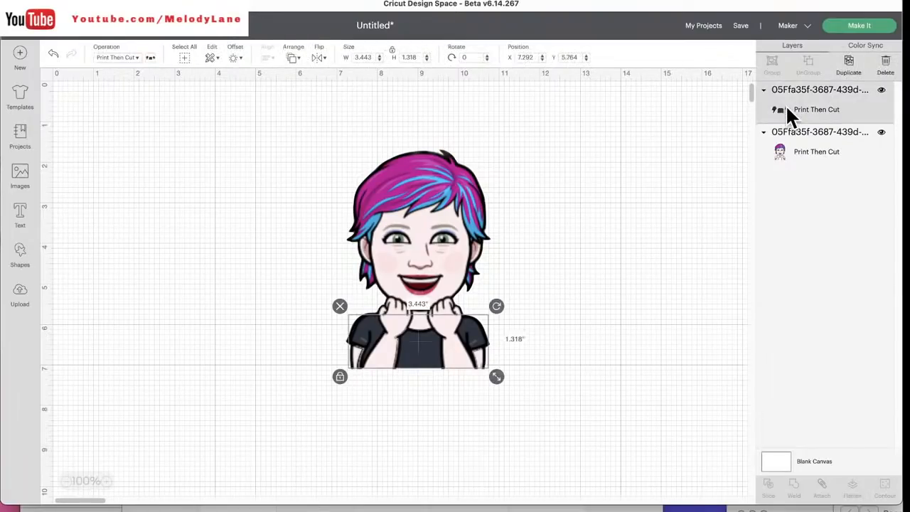
left_click(131, 57)
left_click(121, 91)
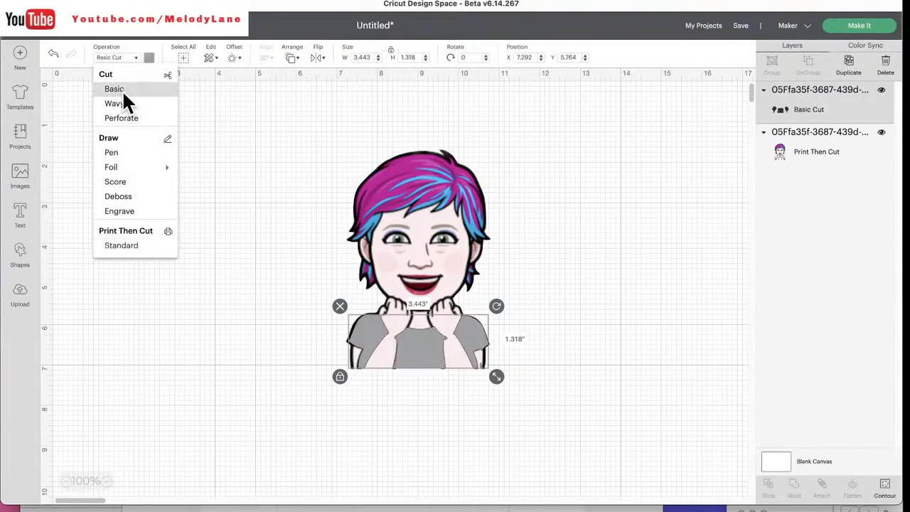
left_click(149, 58)
left_click(175, 137)
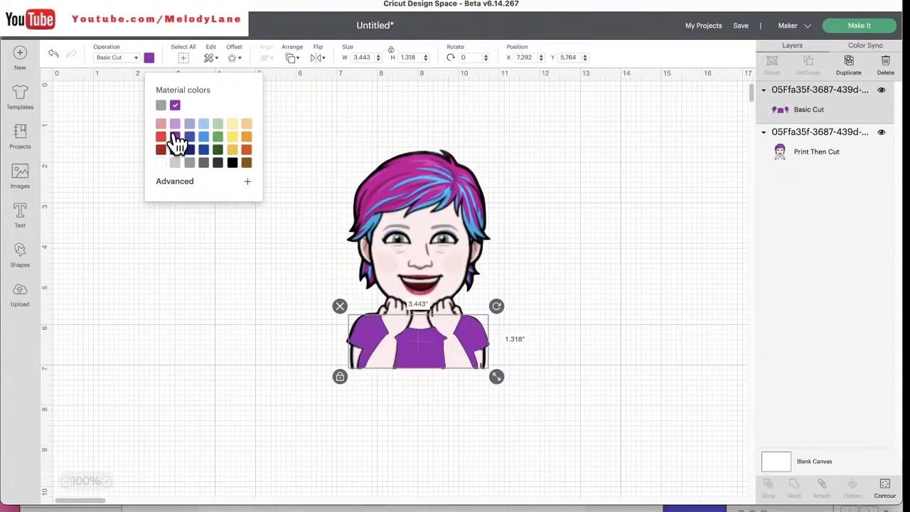
left_click(217, 138)
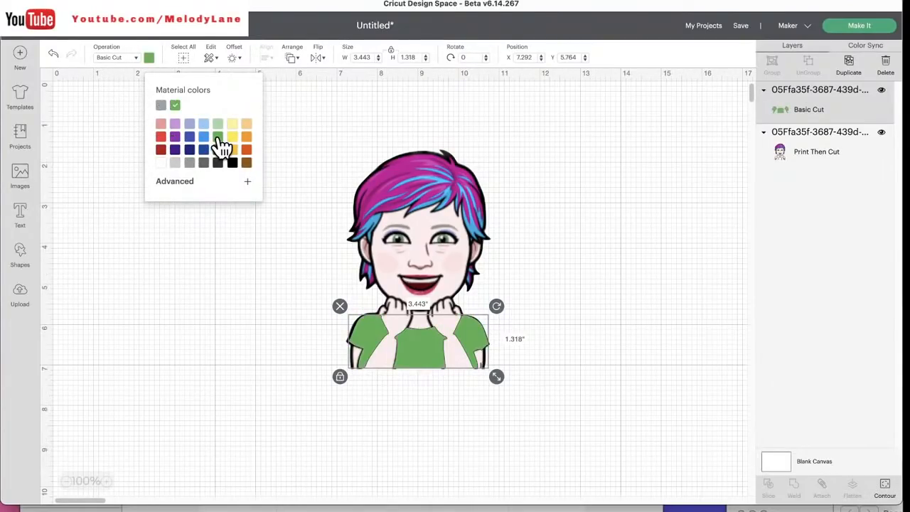
left_click(353, 174)
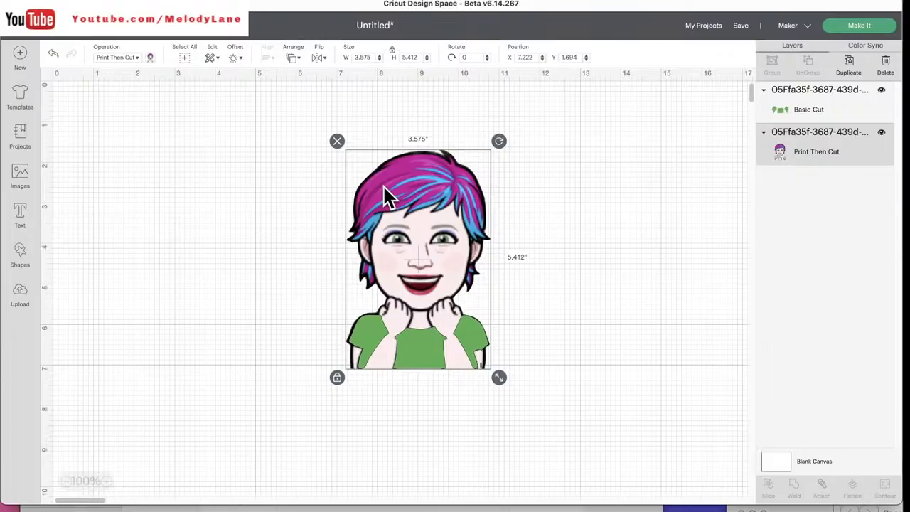
- Look through the recent uploads for the saved character and shirt images
left_click(31, 302)
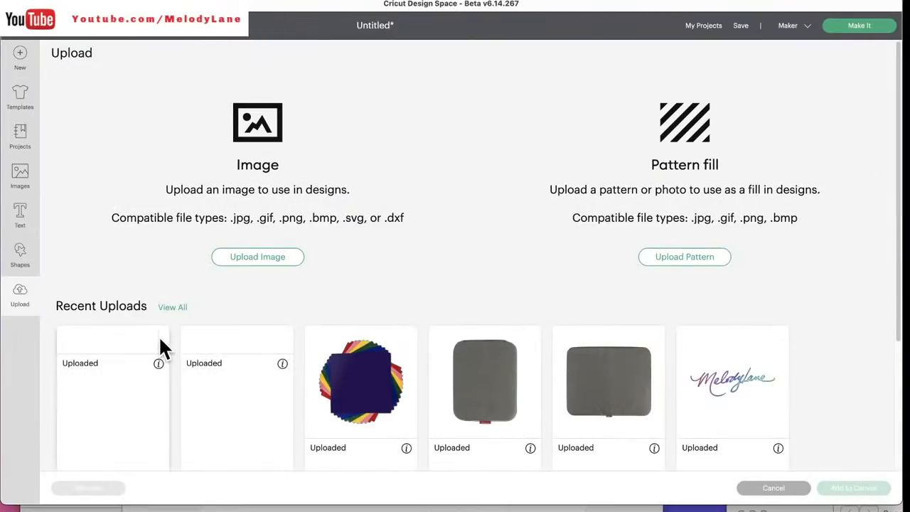
scroll(185, 363, "down", 5)
scroll(187, 372, "up", 5)
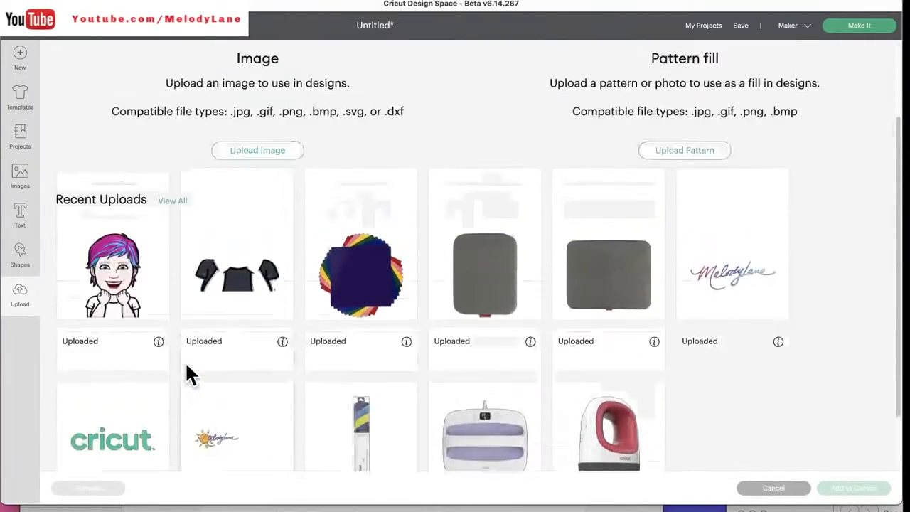
- Filter All Images by Uploaded ownership and browse the uploaded images
left_click(22, 177)
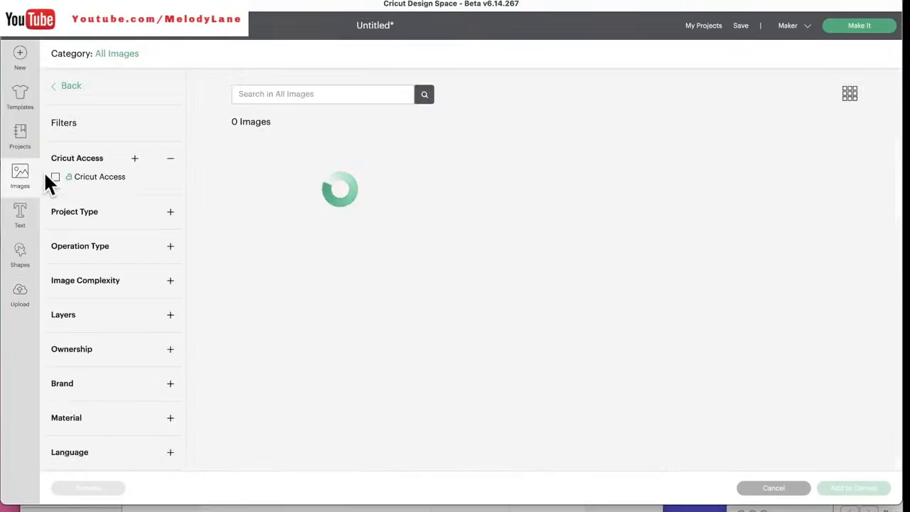
left_click(125, 56)
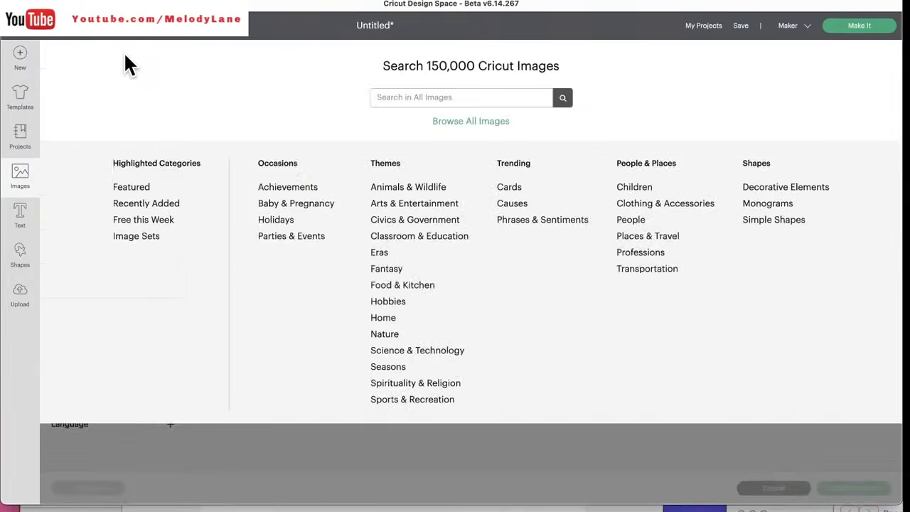
left_click(469, 124)
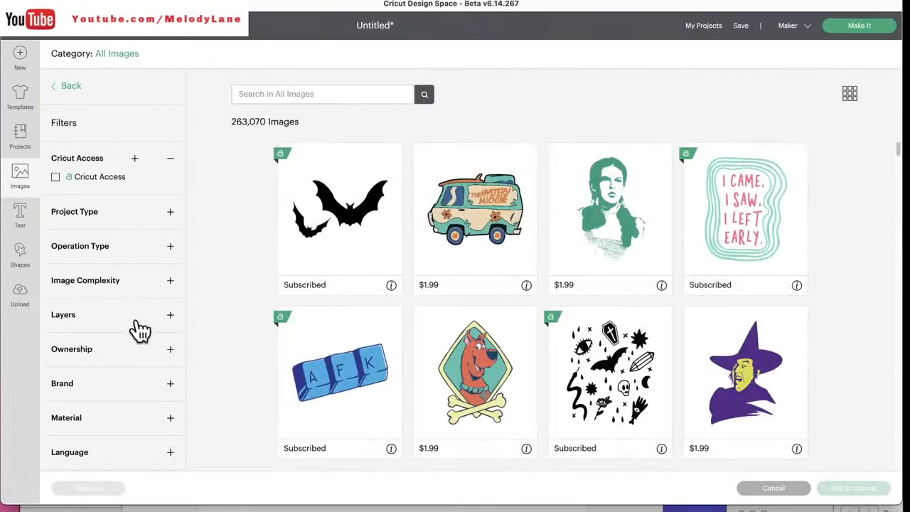
left_click(138, 353)
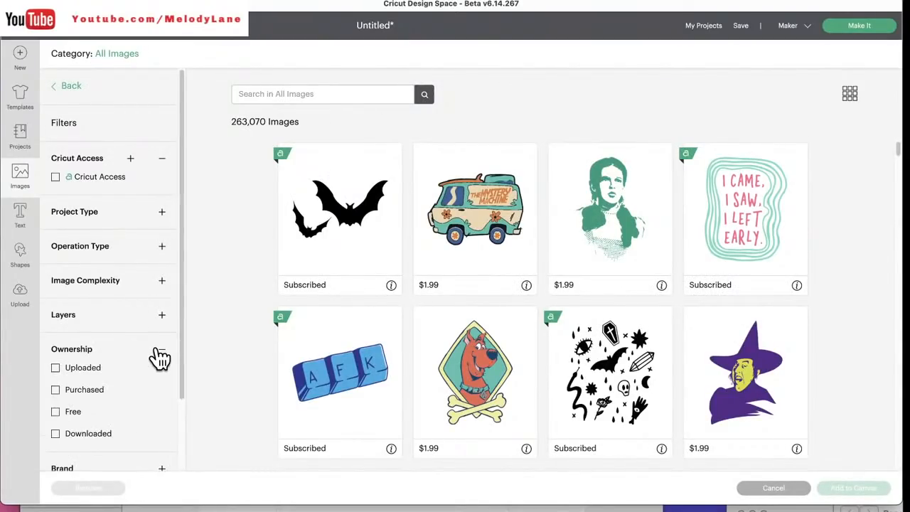
left_click(56, 368)
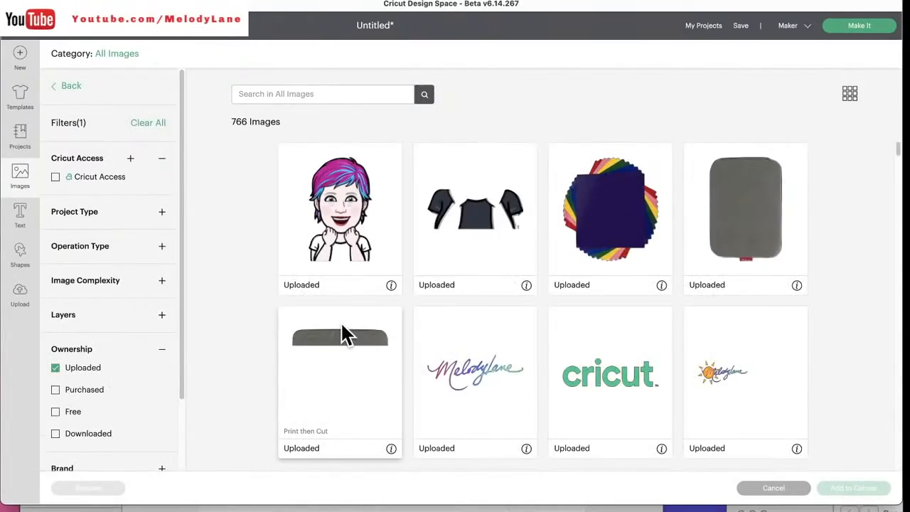
scroll(367, 331, "down", 15)
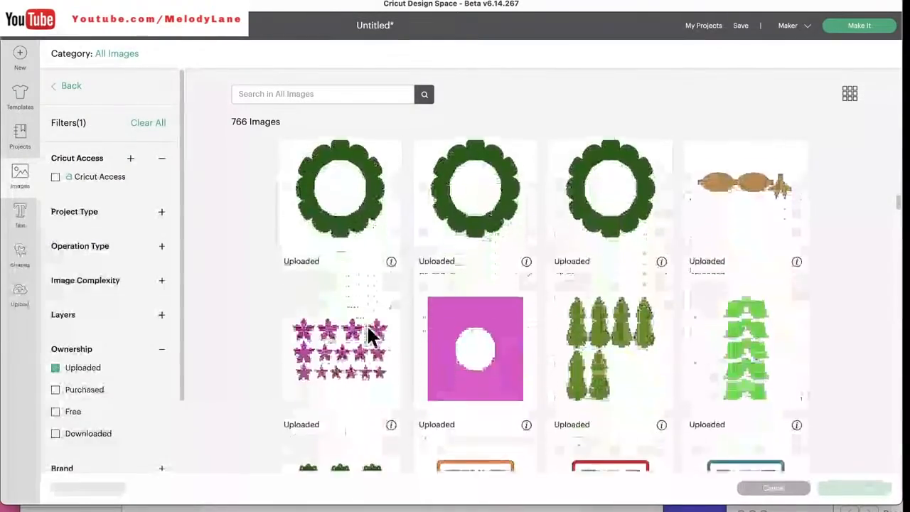
scroll(370, 338, "down", 12)
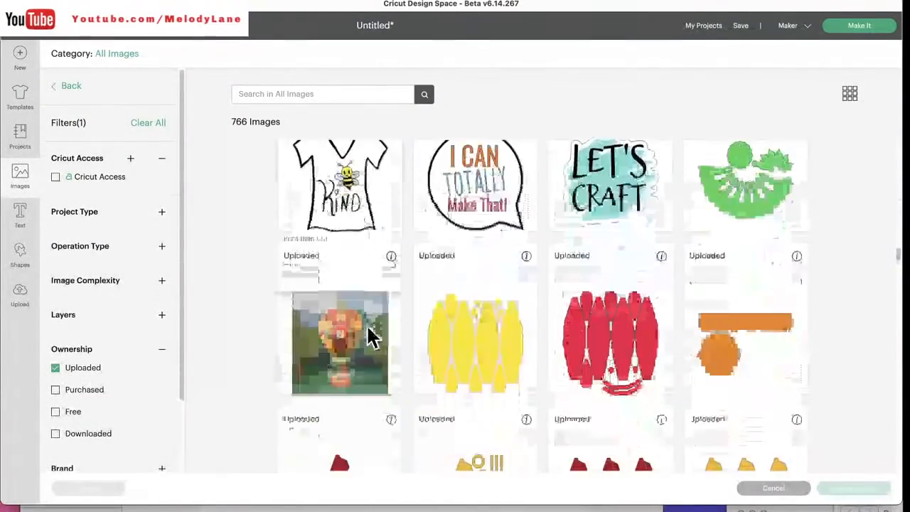
scroll(368, 330, "down", 10)
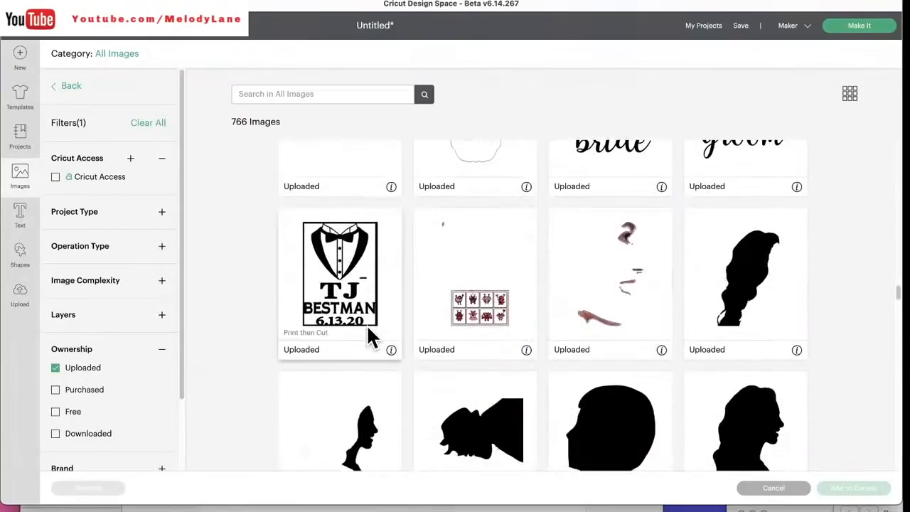
- Browse further through the uploaded images to find the character's separately saved parts
scroll(368, 334, "down", 10)
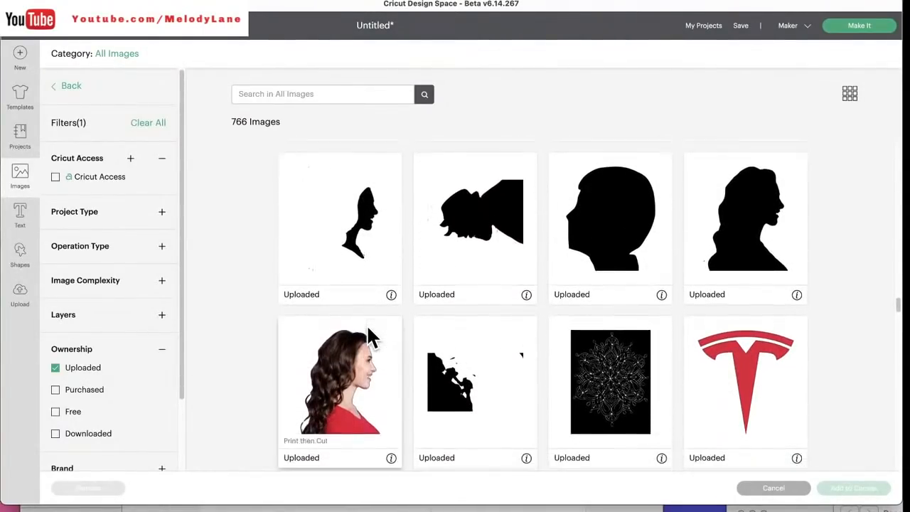
scroll(370, 337, "down", 10)
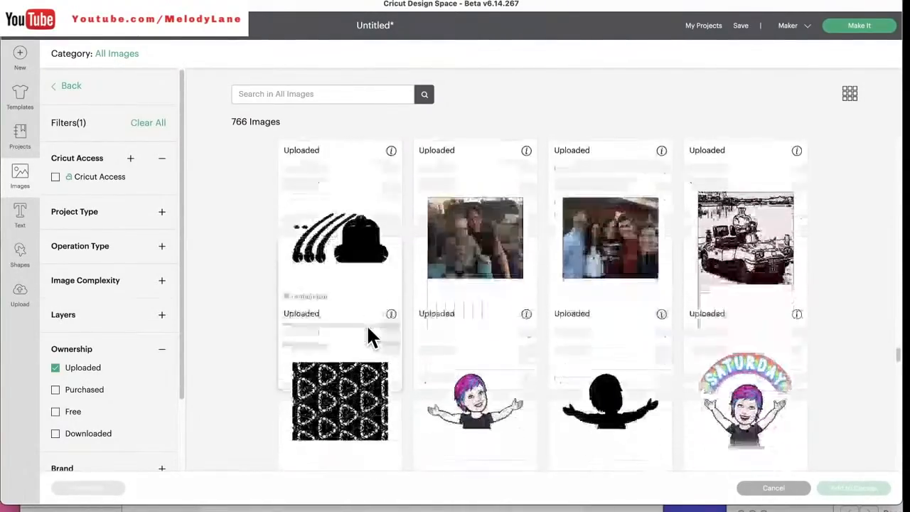
scroll(368, 337, "down", 5)
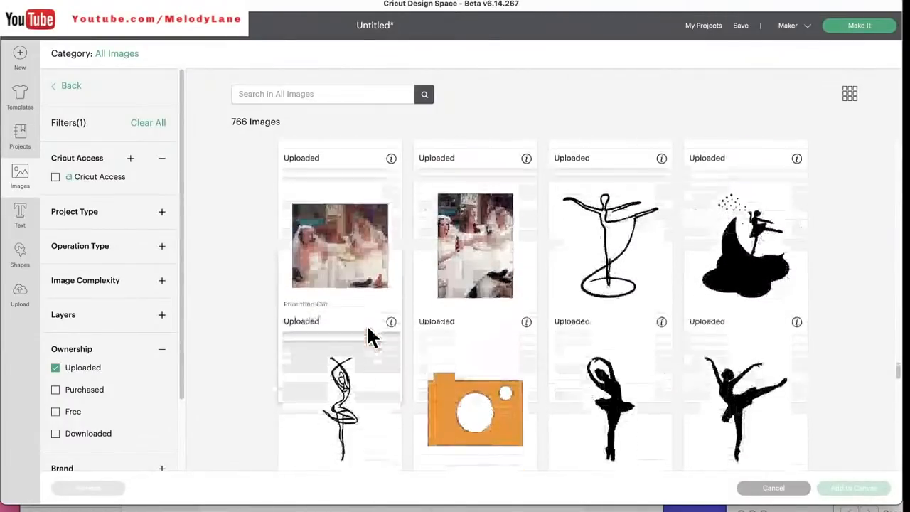
scroll(368, 329, "down", 8)
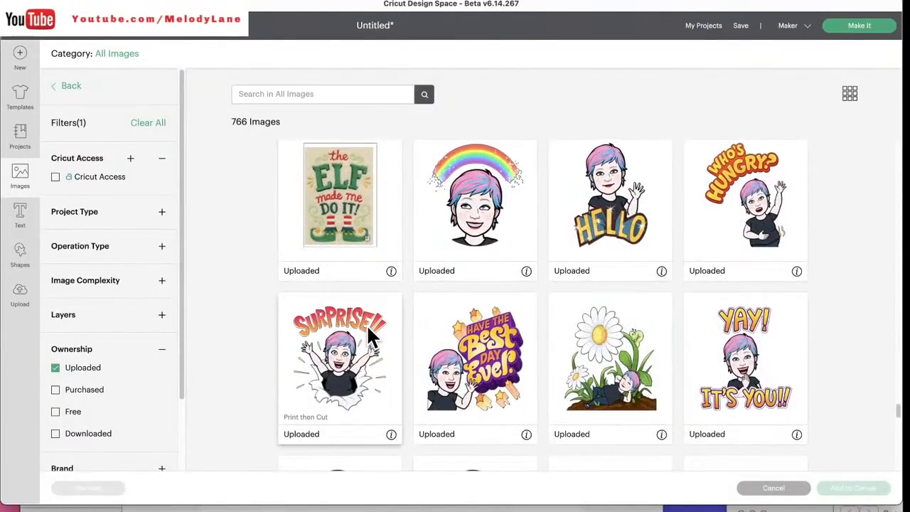
scroll(368, 335, "down", 5)
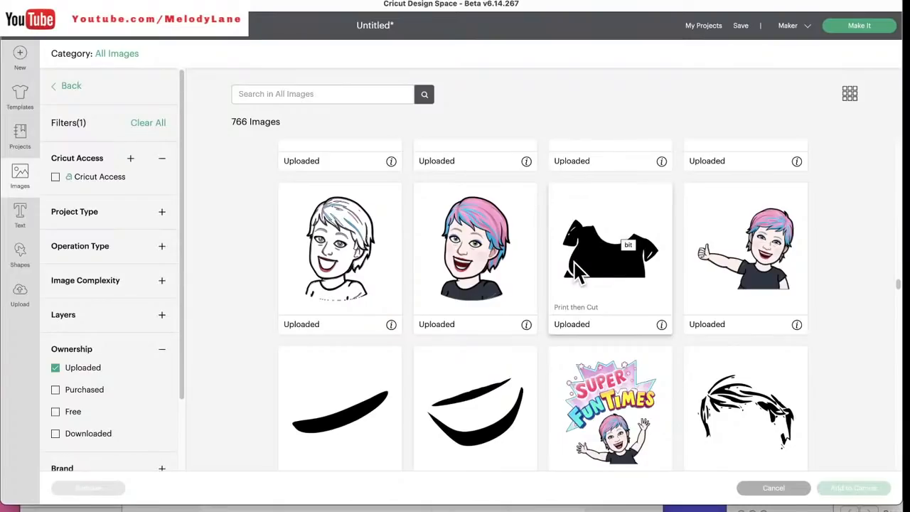
scroll(573, 264, "down", 1)
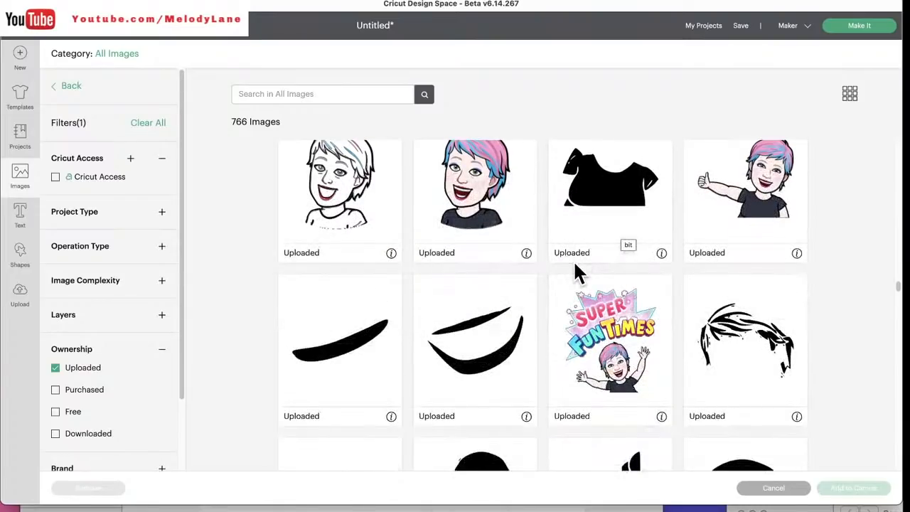
- Select the uploaded black cut-outs of the character's shirt, mouth, eyes, hair, arm and body silhouette
left_click(597, 201)
left_click(491, 359)
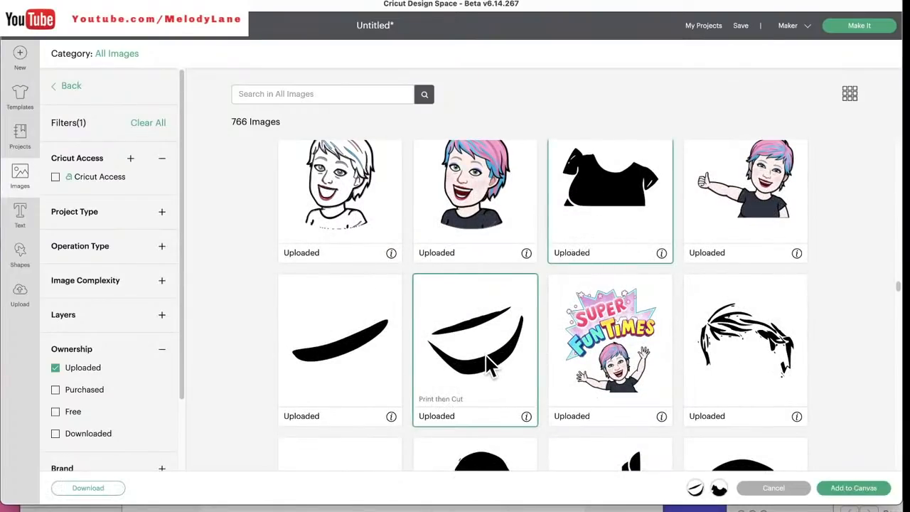
left_click(366, 361)
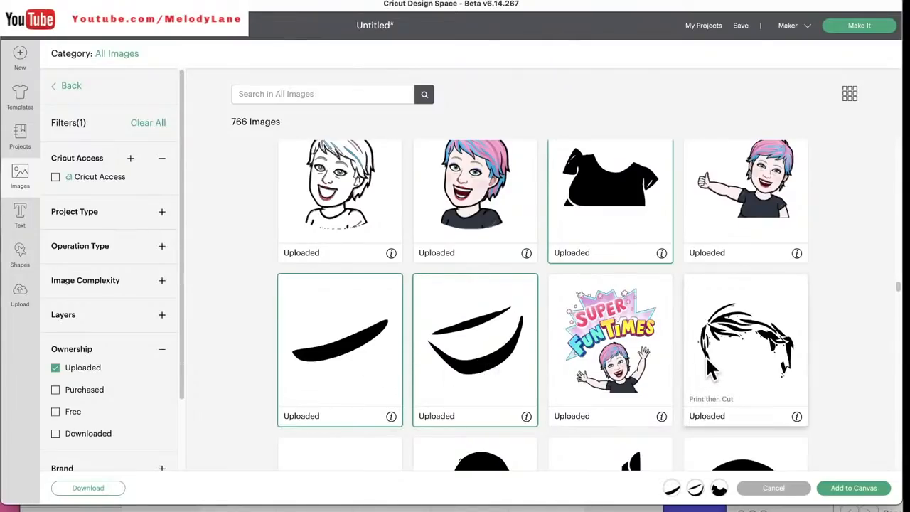
left_click(733, 355)
scroll(600, 377, "down", 3)
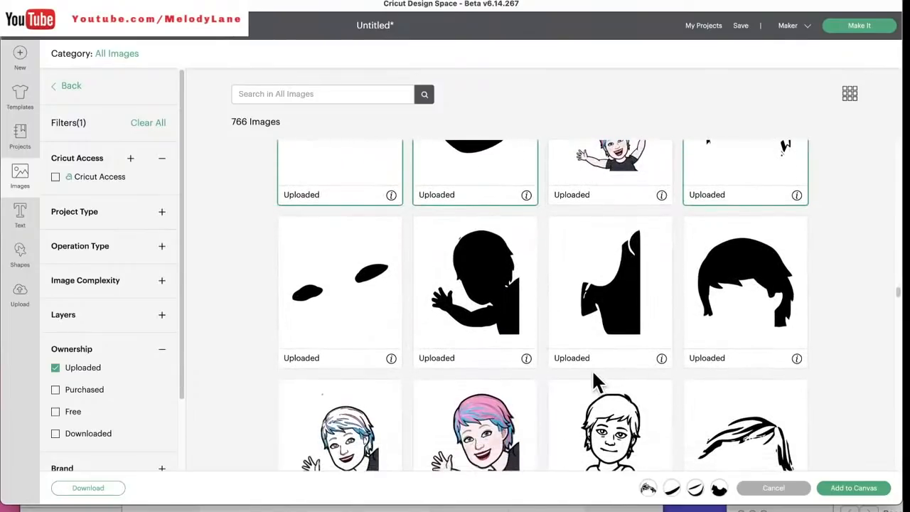
left_click(361, 281)
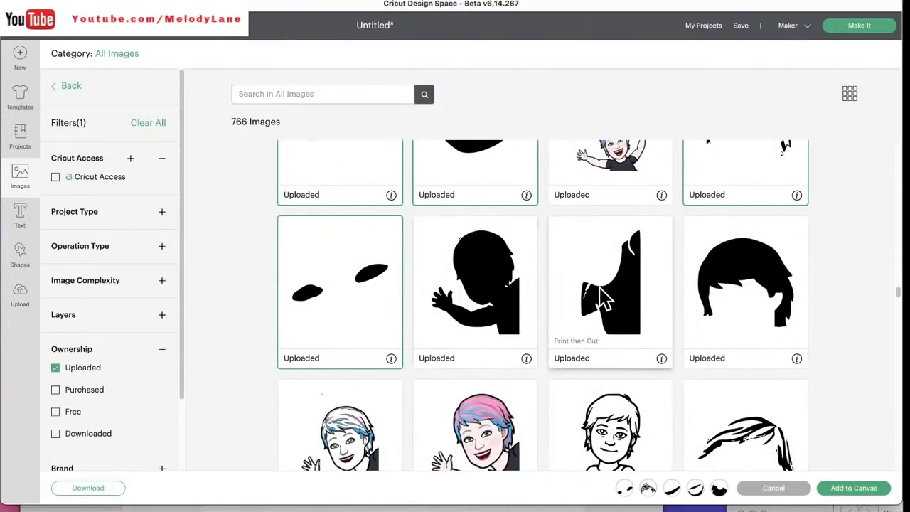
left_click(586, 295)
left_click(497, 293)
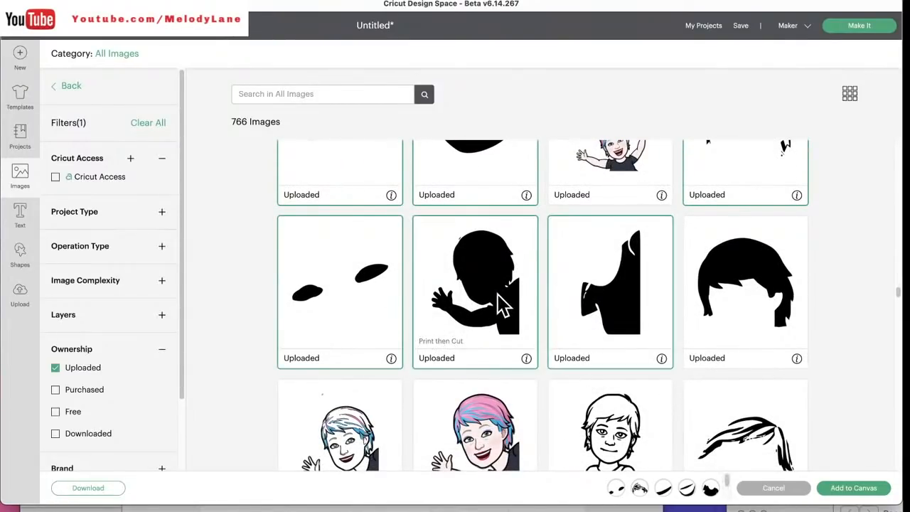
left_click(782, 285)
scroll(517, 312, "down", 2)
left_click(690, 307)
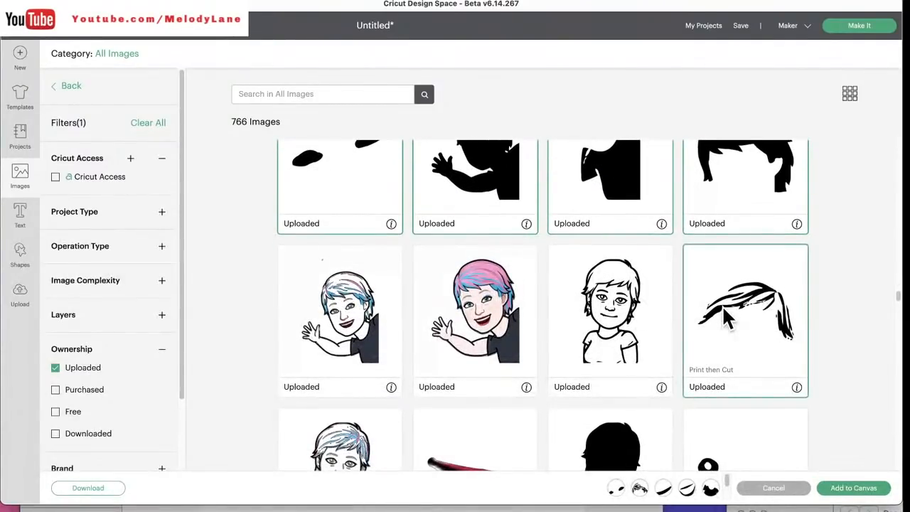
- Look over the remaining uploaded character parts and remove every chosen image from the selection
scroll(493, 332, "down", 3)
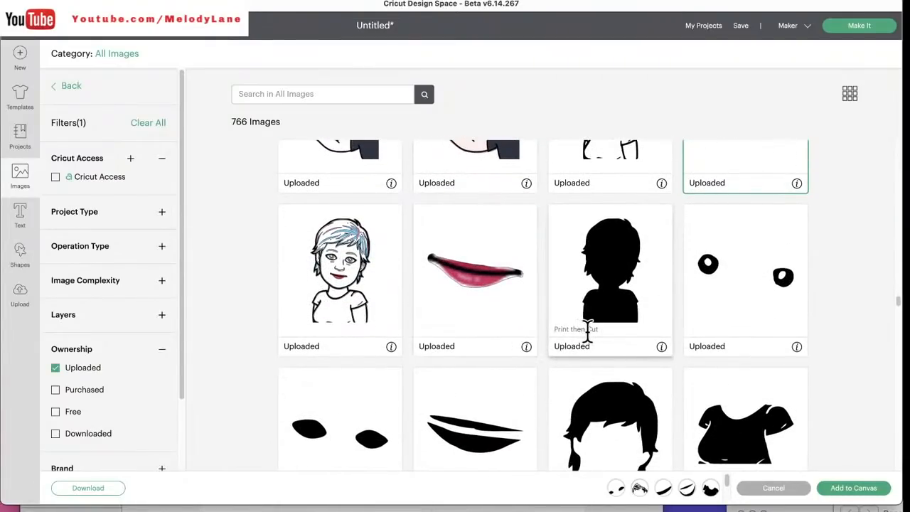
scroll(593, 291, "down", 1)
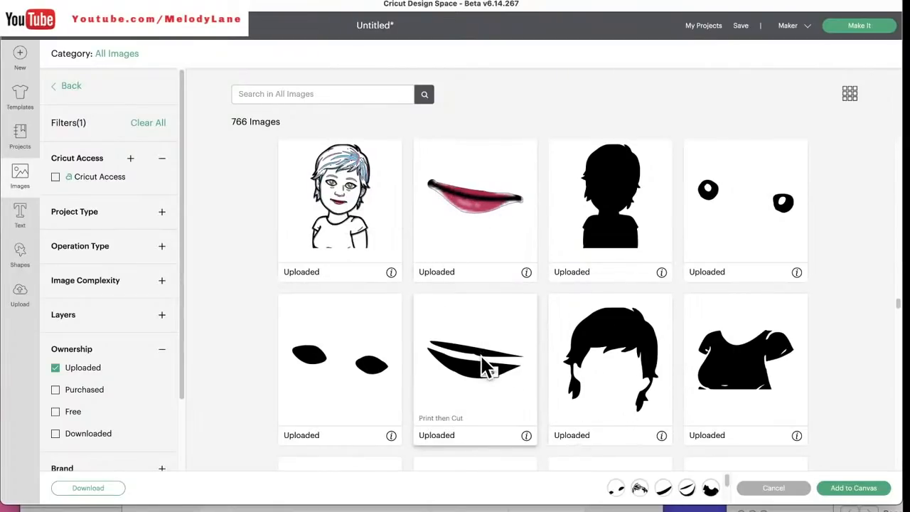
scroll(481, 364, "down", 5)
scroll(483, 366, "up", 3)
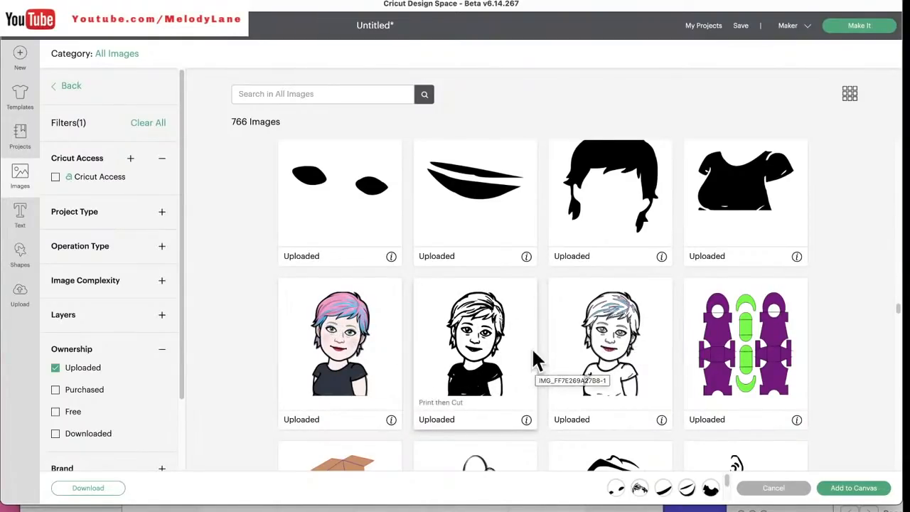
left_click(710, 489)
left_click(688, 491)
left_click(667, 491)
left_click(646, 490)
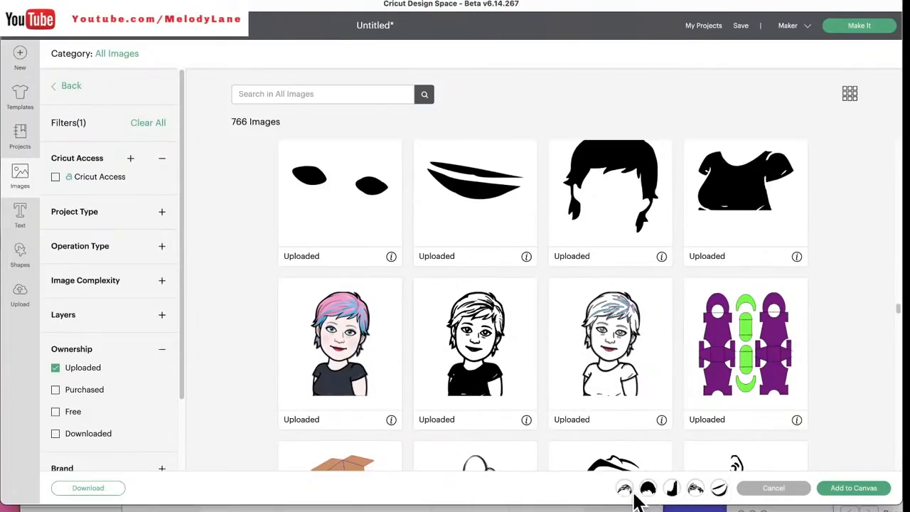
left_click(623, 490)
left_click(648, 490)
left_click(672, 488)
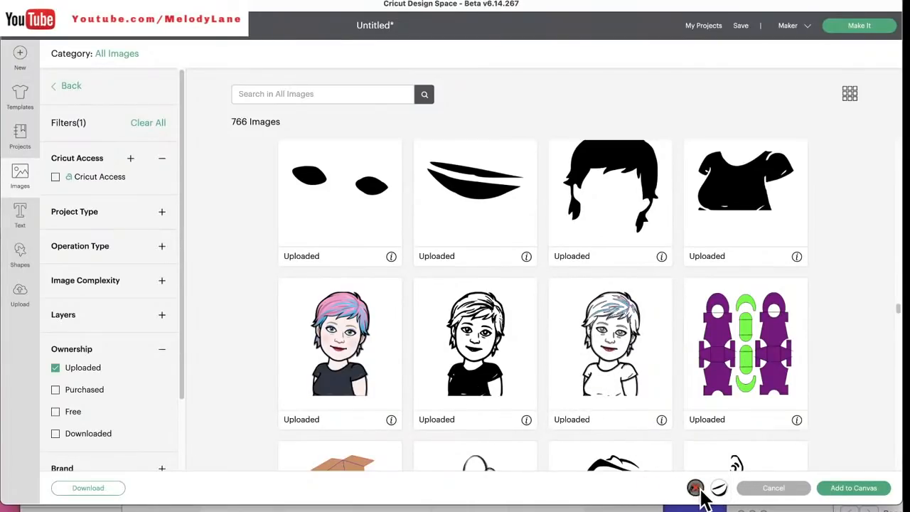
left_click(695, 488)
left_click(719, 488)
- Look through the nearby uploaded character images and return to the canvas
scroll(496, 353, "down", 2)
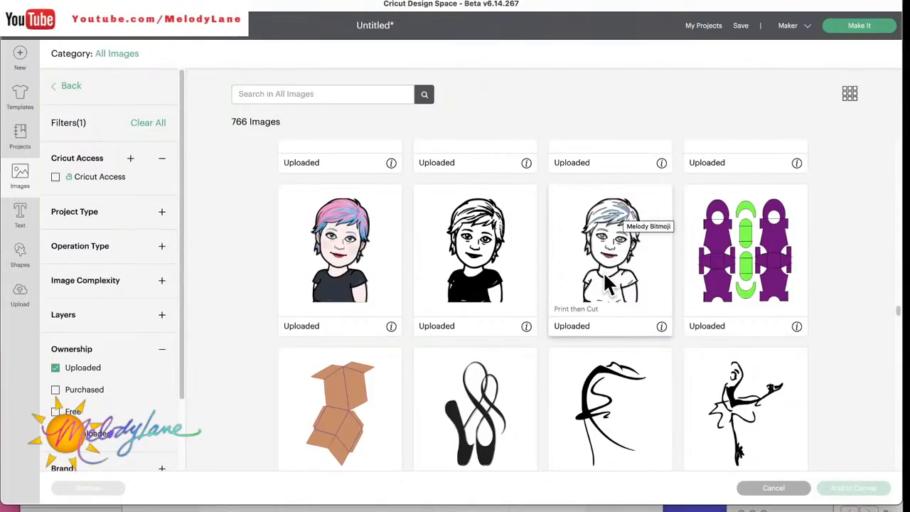
scroll(603, 277, "down", 5)
scroll(606, 281, "up", 6)
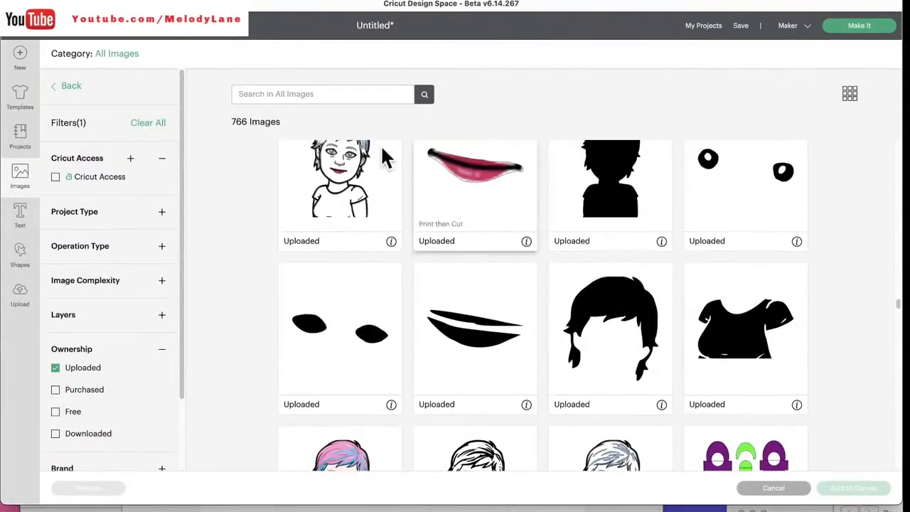
left_click(21, 179)
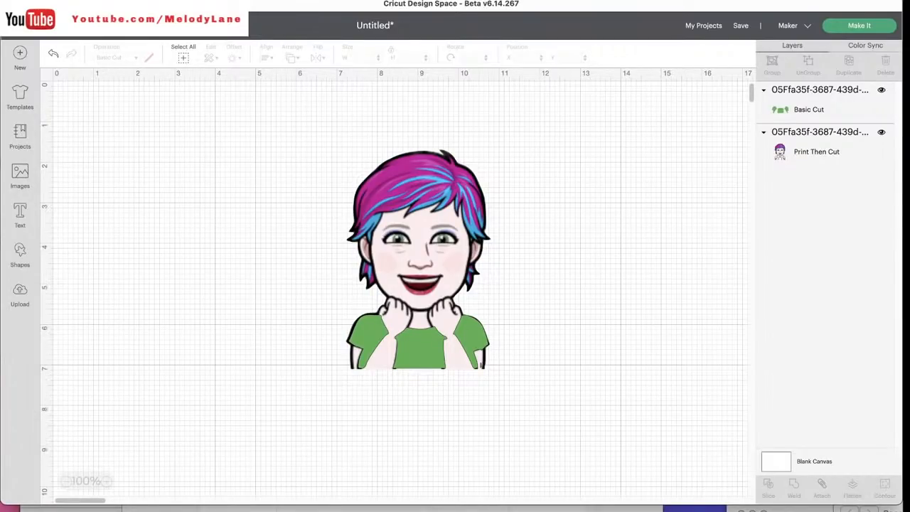
- Change the green shirt layer's operation to standard Print Then Cut and restore its original artwork
left_click(424, 356)
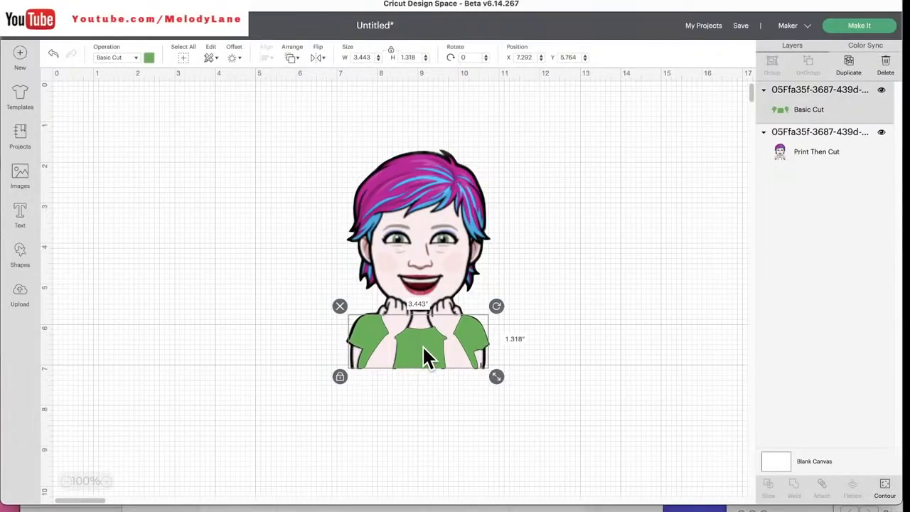
left_click(124, 60)
left_click(114, 246)
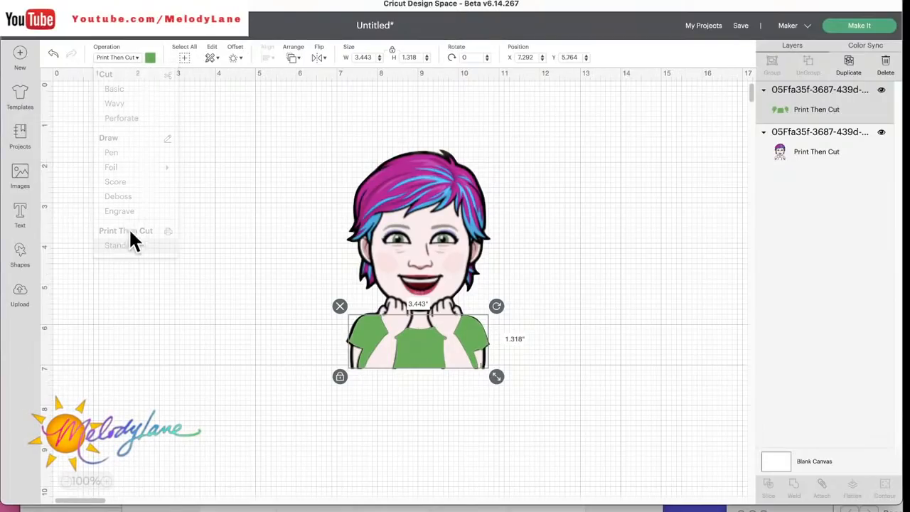
left_click(150, 61)
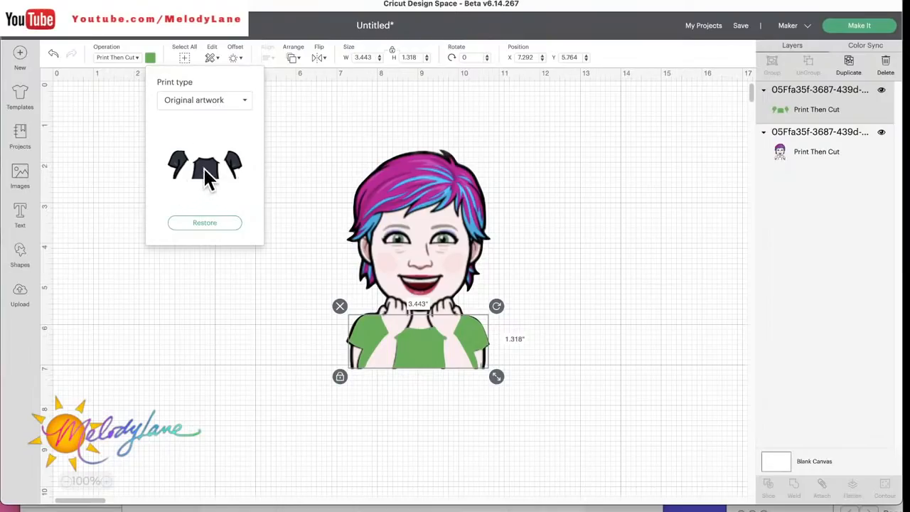
left_click(205, 223)
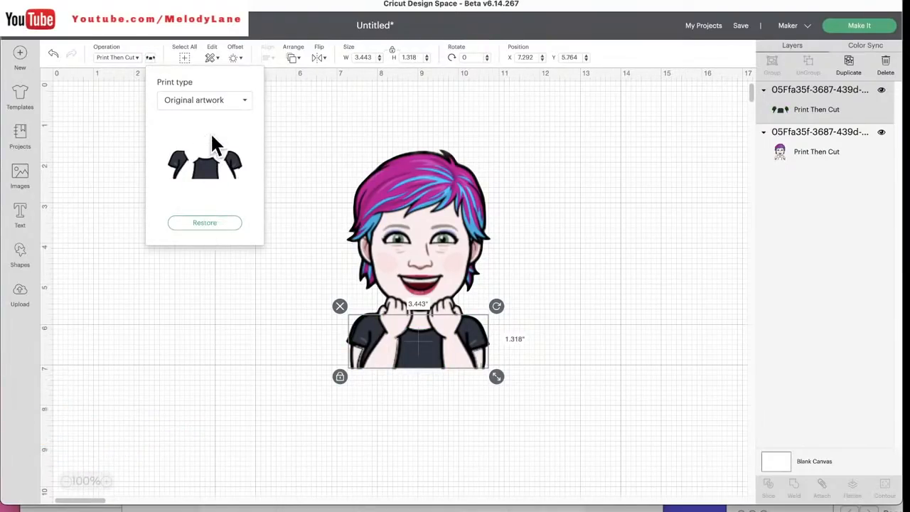
- Switch the shirt's print type to Pattern and fill it with the green-on-white cricut logo pattern
left_click(236, 103)
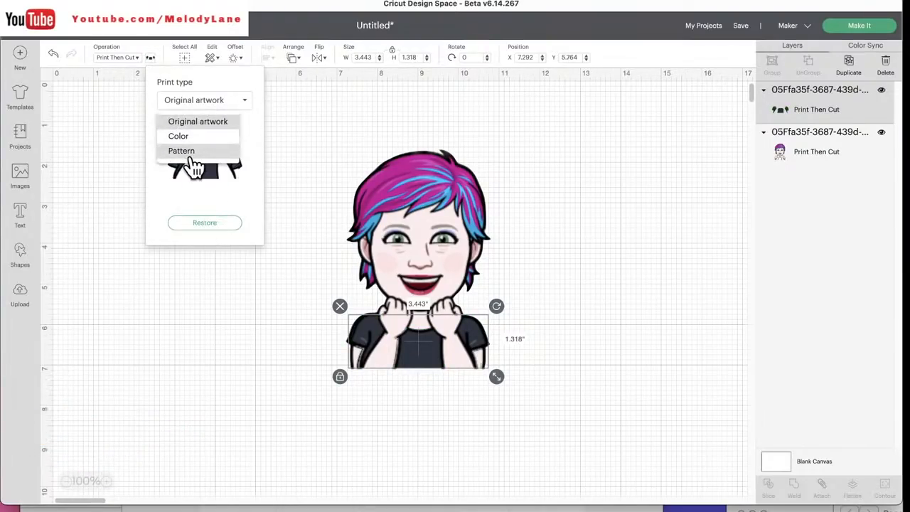
left_click(182, 151)
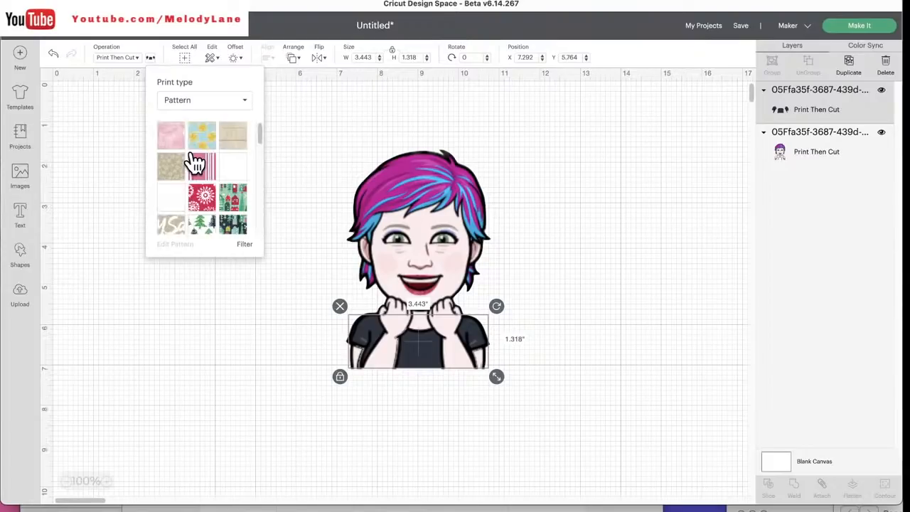
scroll(193, 192, "down", 3)
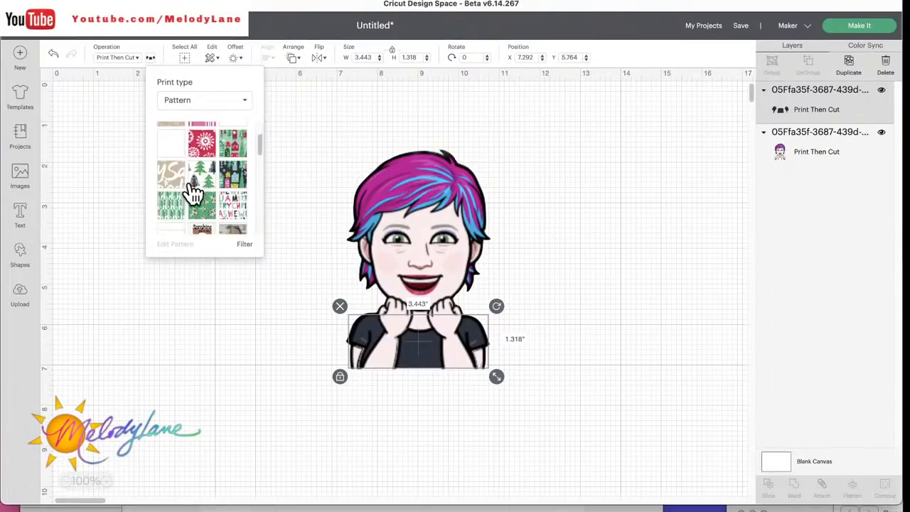
scroll(189, 186, "down", 1)
left_click(172, 196)
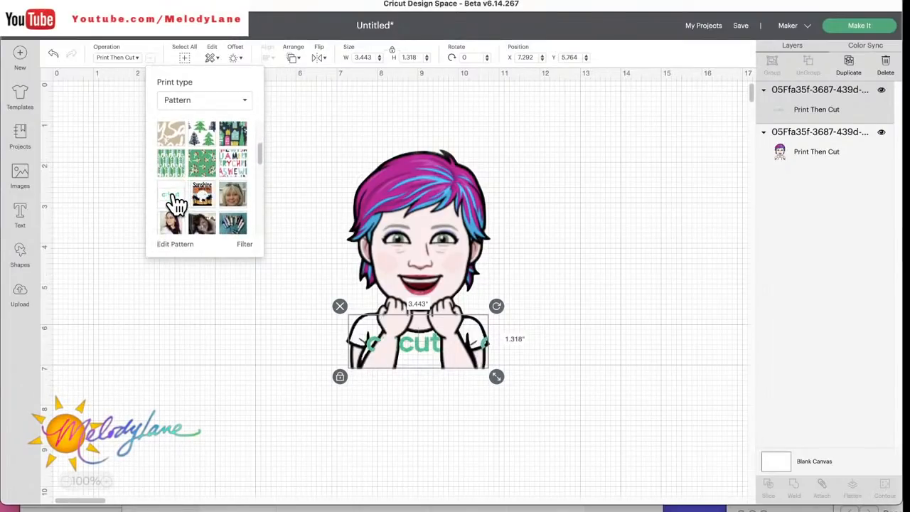
- Reduce the scale of the shirt's cricut logo pattern to 10
left_click(177, 241)
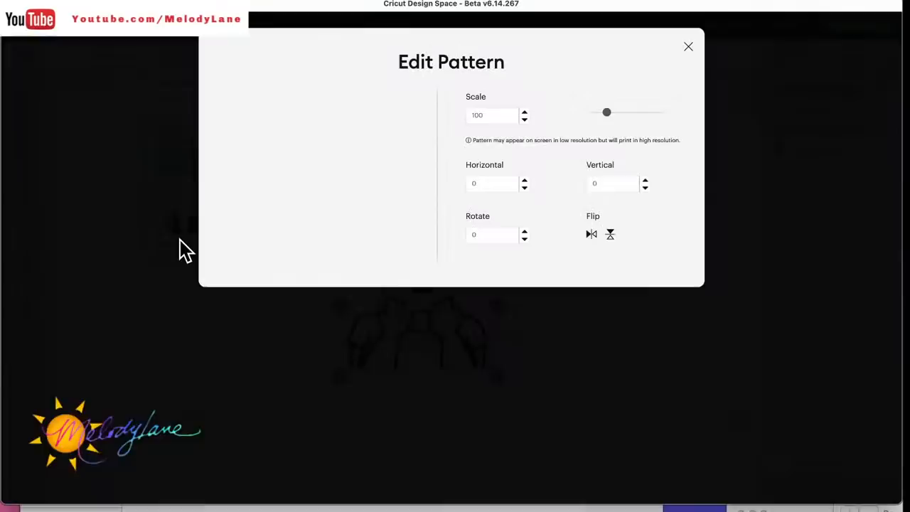
left_click_drag(606, 113, 590, 112)
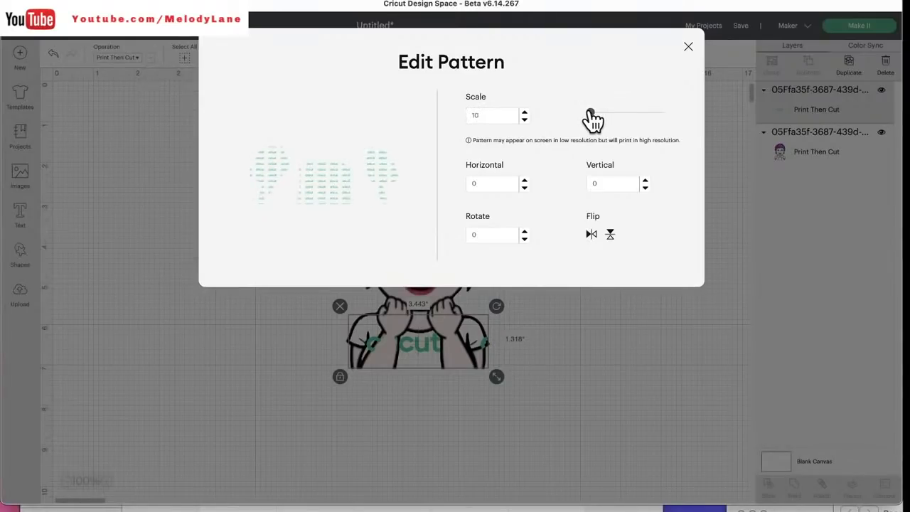
left_click(647, 337)
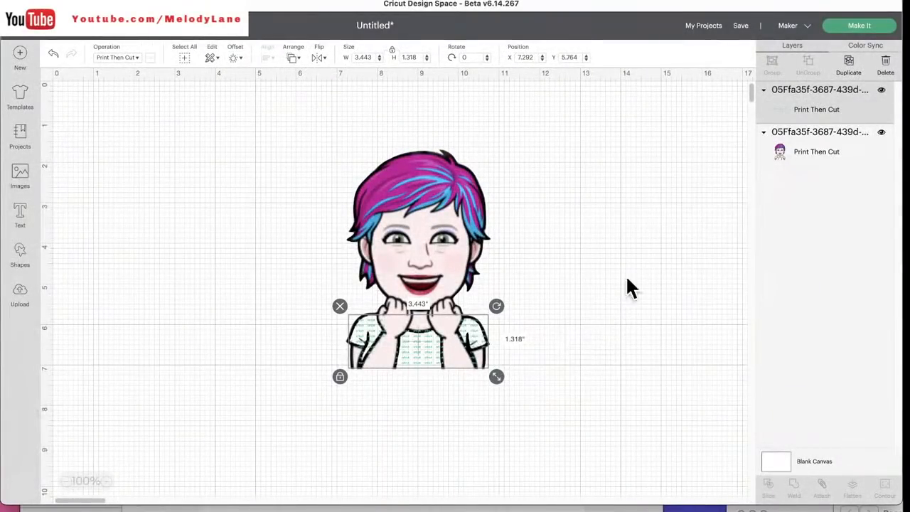
- Duplicate the patterned shirt and place the copy to the right of the character, at about X 11.85, Y 4.92
left_click(849, 65)
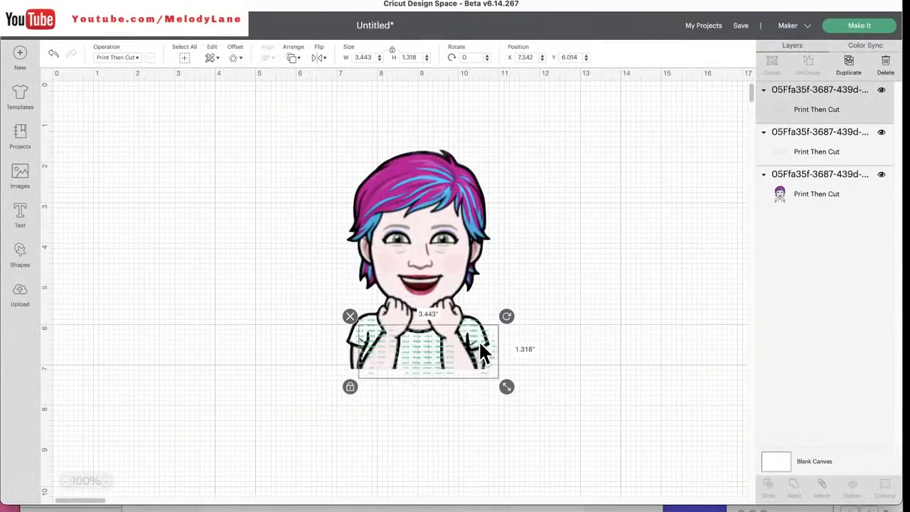
left_click_drag(486, 343, 654, 300)
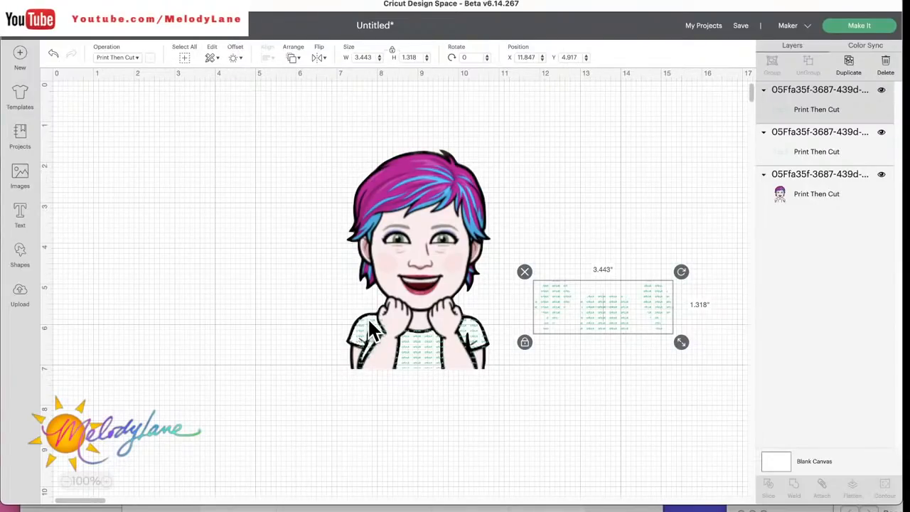
- Switch the shirt copy's print type from pattern to Color and fill it with light purple
left_click(150, 59)
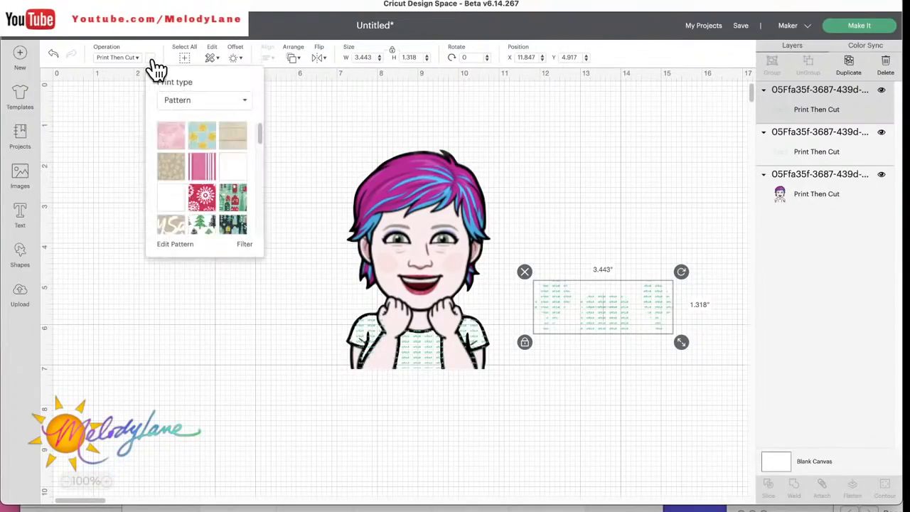
scroll(201, 198, "down", 3)
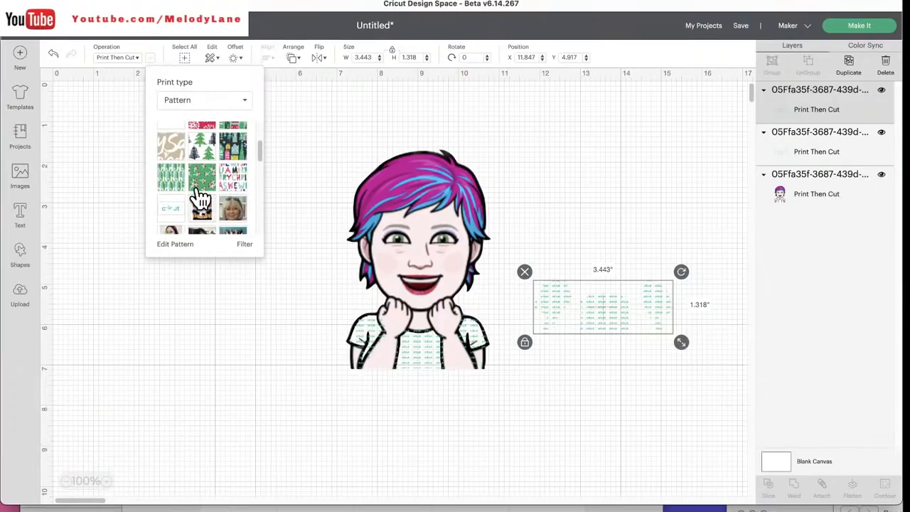
left_click(218, 102)
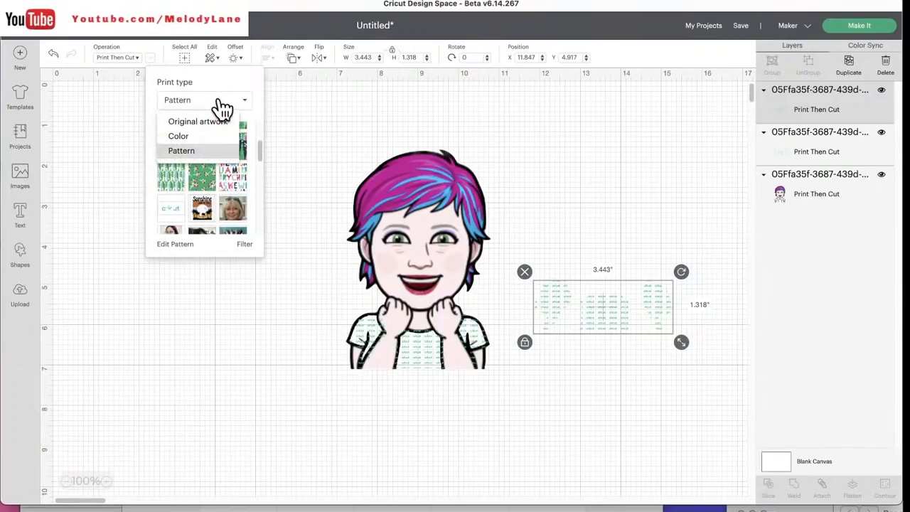
left_click(195, 136)
left_click(177, 146)
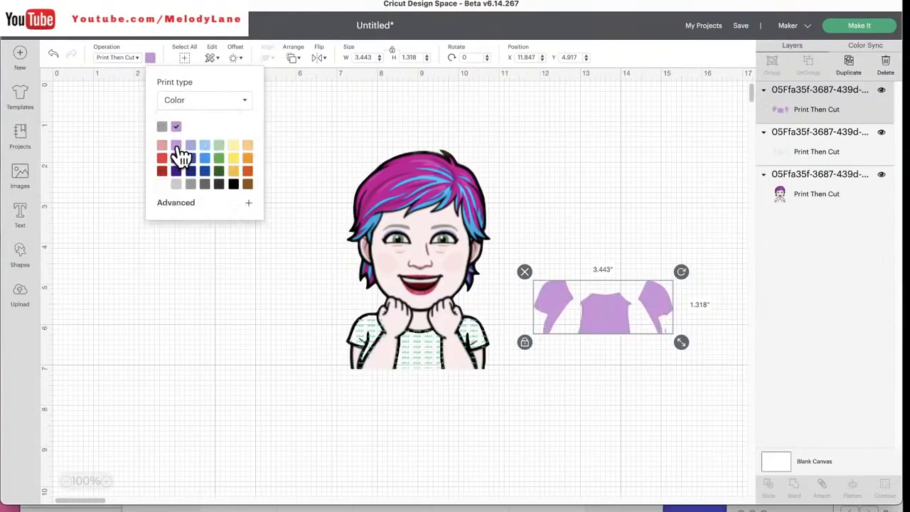
- Move the patterned shirt off the character onto the purple copy and arrange it in front of that copy
left_click(420, 349)
left_click_drag(420, 349, 602, 315)
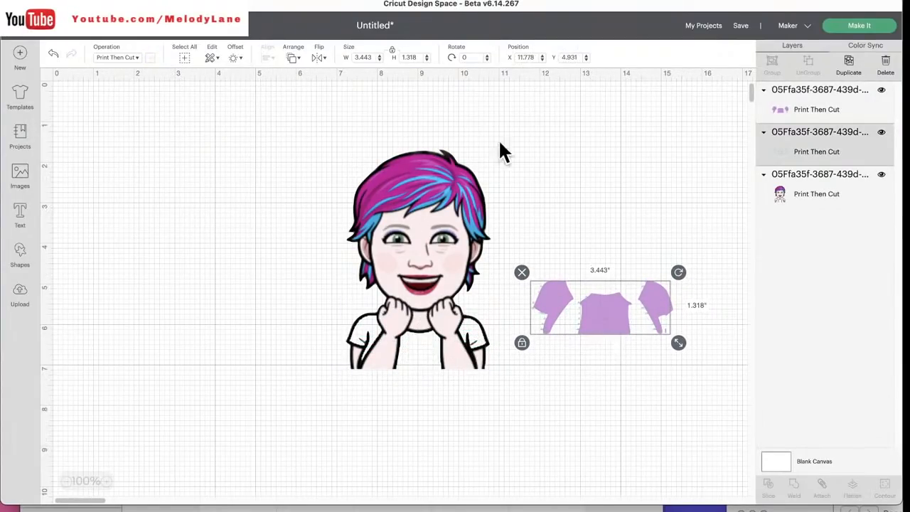
left_click(293, 57)
left_click(317, 118)
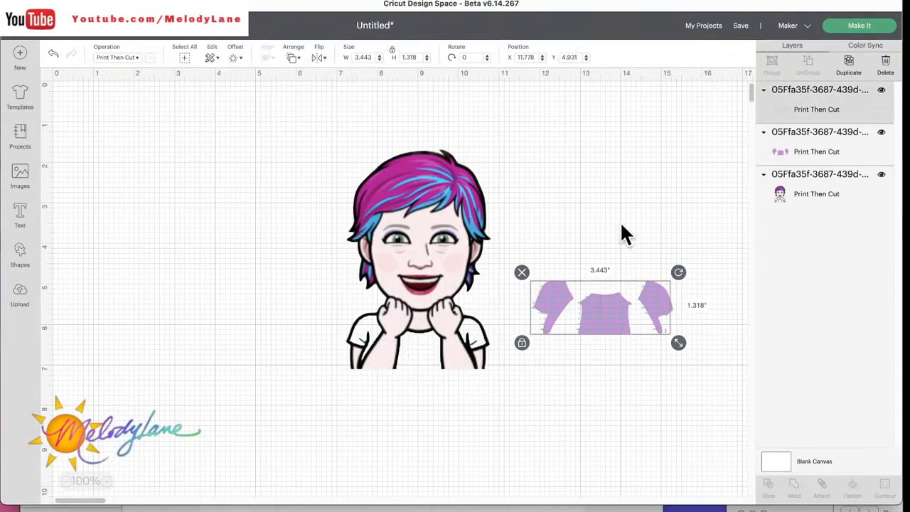
- Center the patterned and purple shirts on each other and flatten them into one Print Then Cut layer
left_click_drag(567, 230, 640, 340)
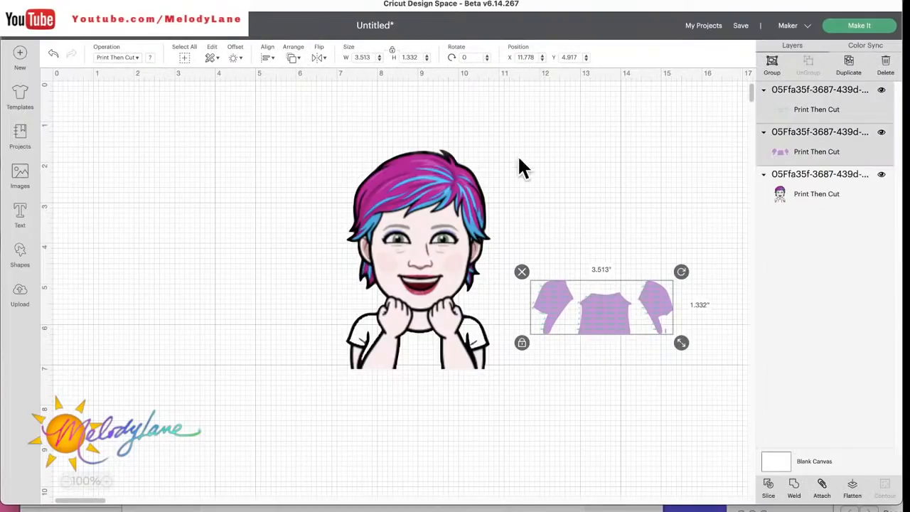
left_click(270, 58)
left_click(300, 177)
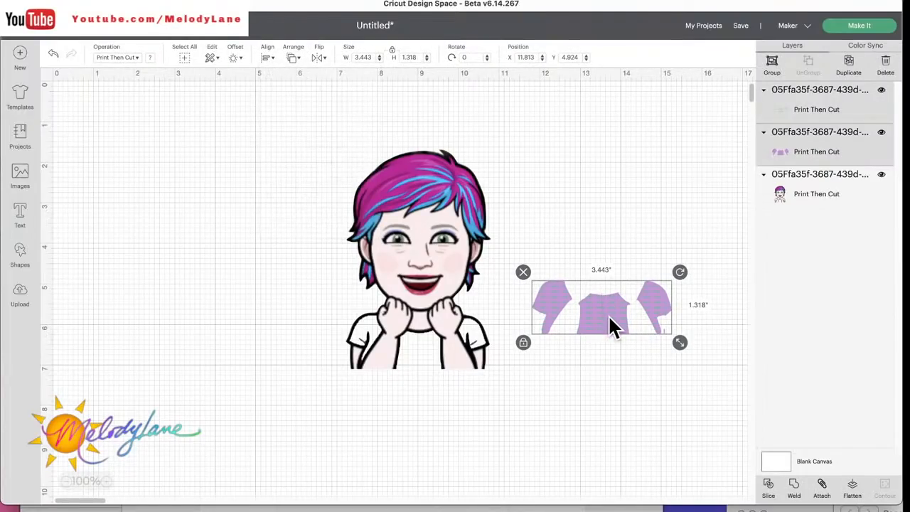
left_click(852, 489)
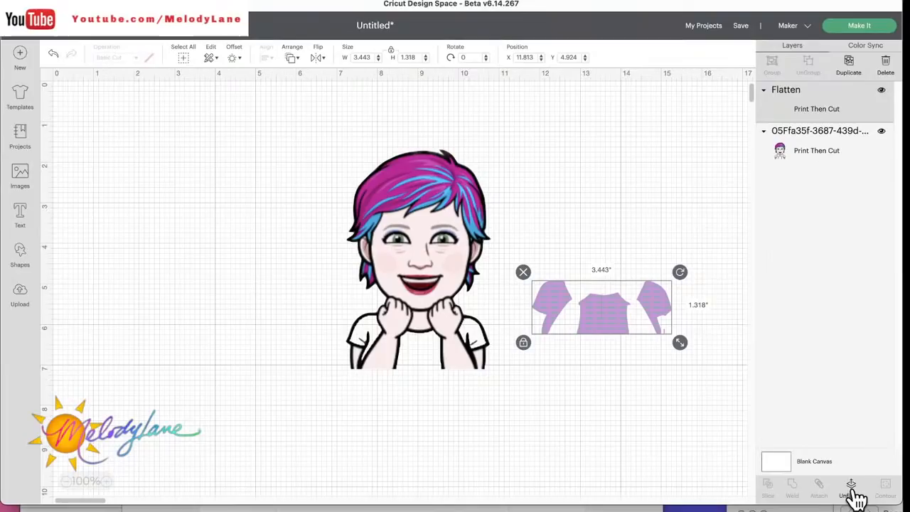
- Place the flattened purple shirt over the character's outline, fine-tuning its position to about X 7.285, Y 5.771
left_click_drag(610, 318, 426, 347)
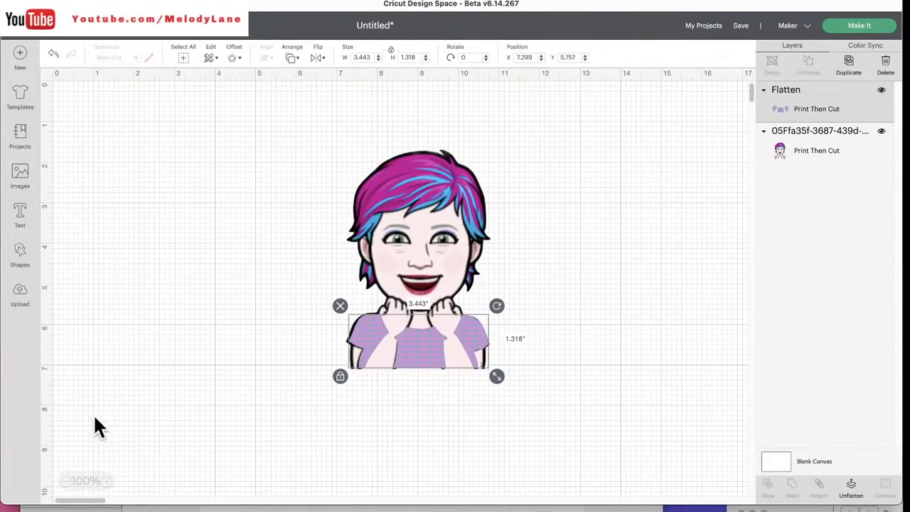
left_click(108, 482)
left_click(107, 481)
left_click(108, 481)
left_click(107, 482)
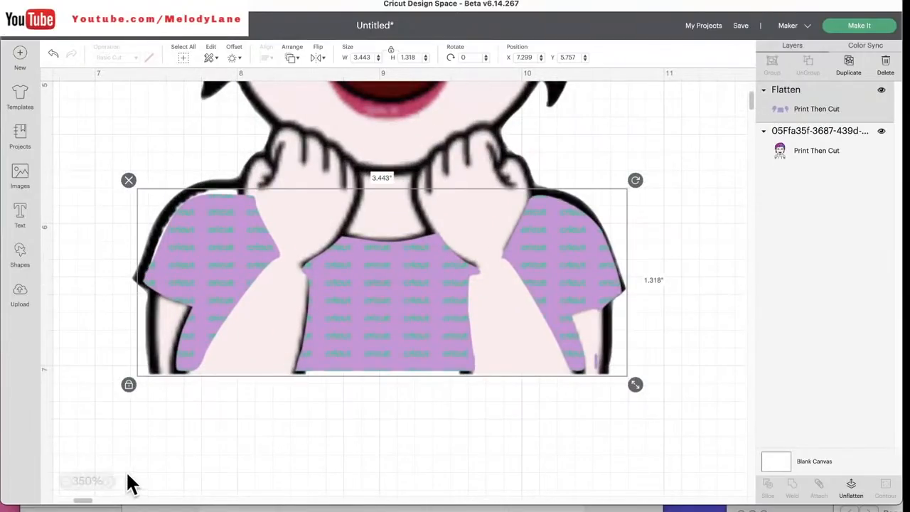
left_click_drag(361, 328, 360, 331)
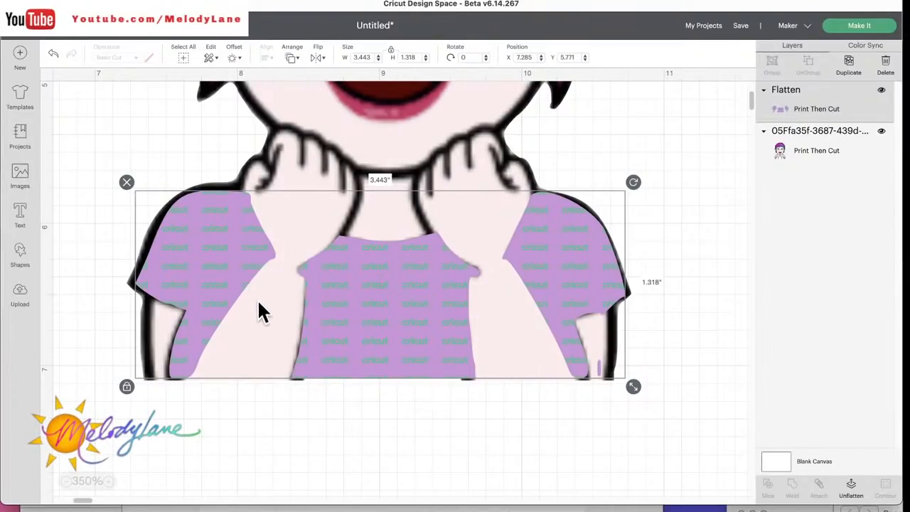
left_click(67, 482)
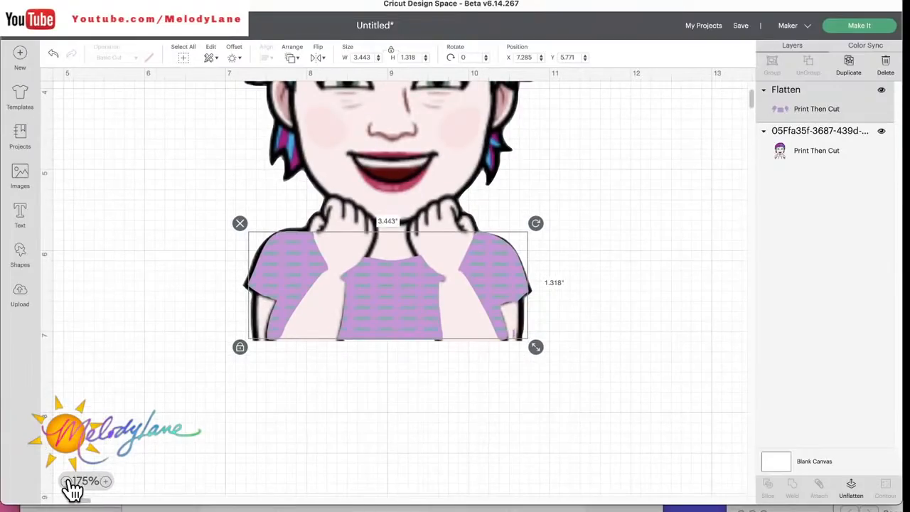
left_click(67, 482)
left_click(67, 483)
left_click(67, 482)
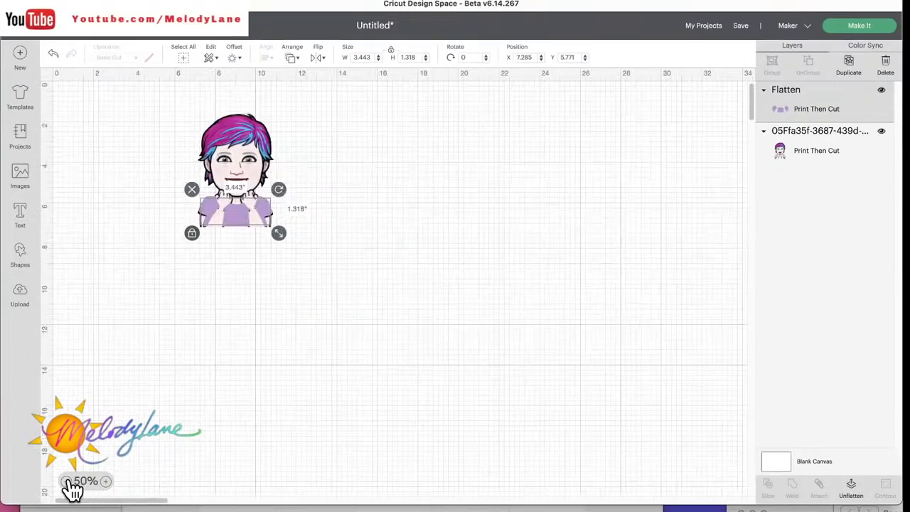
left_click(283, 406)
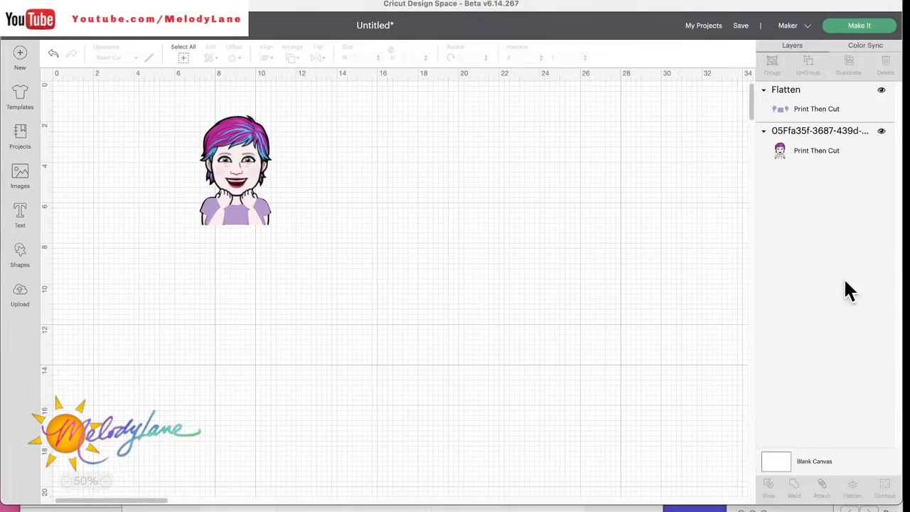
- Clear the Uploaded filter in the image library and open the image set that contains the blue AFK keys image
left_click(25, 174)
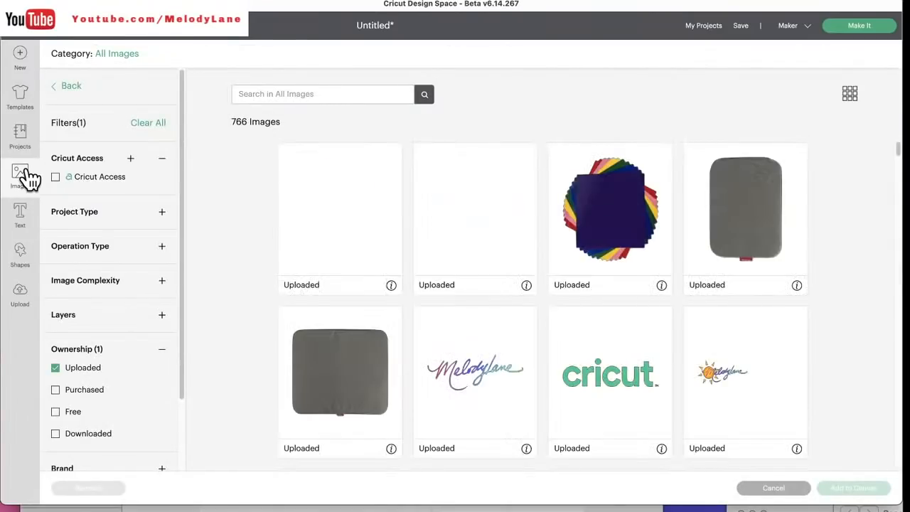
left_click(57, 367)
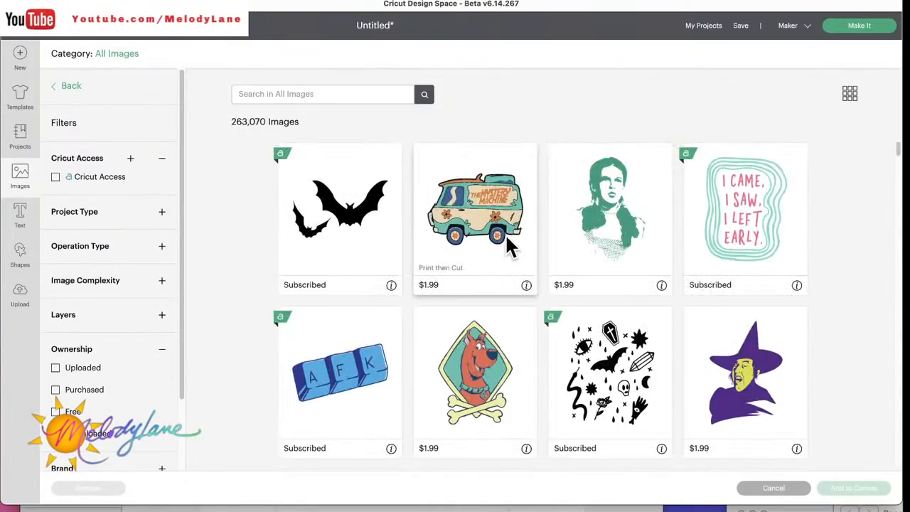
scroll(478, 281, "down", 5)
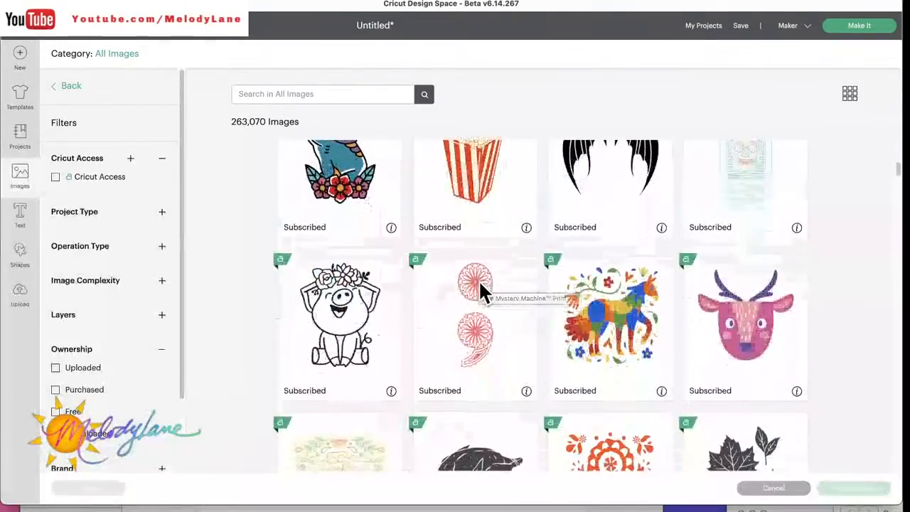
scroll(479, 281, "up", 4)
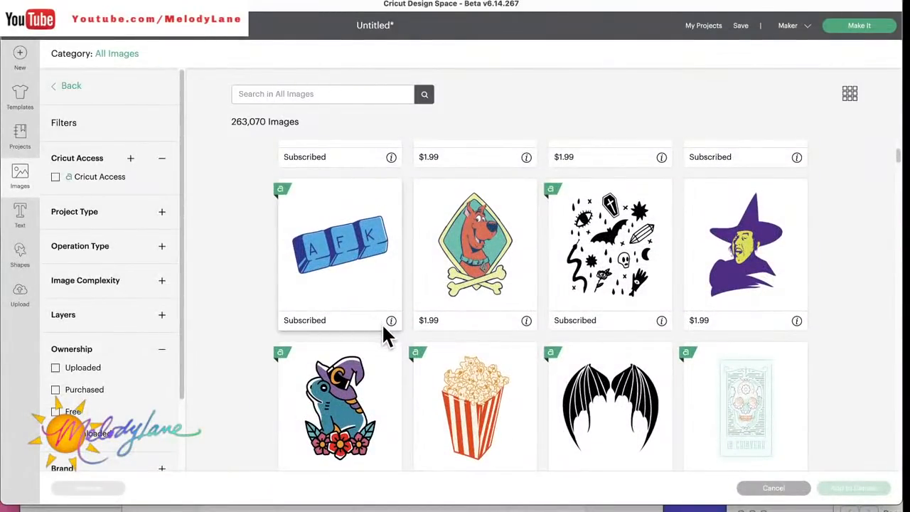
left_click(391, 321)
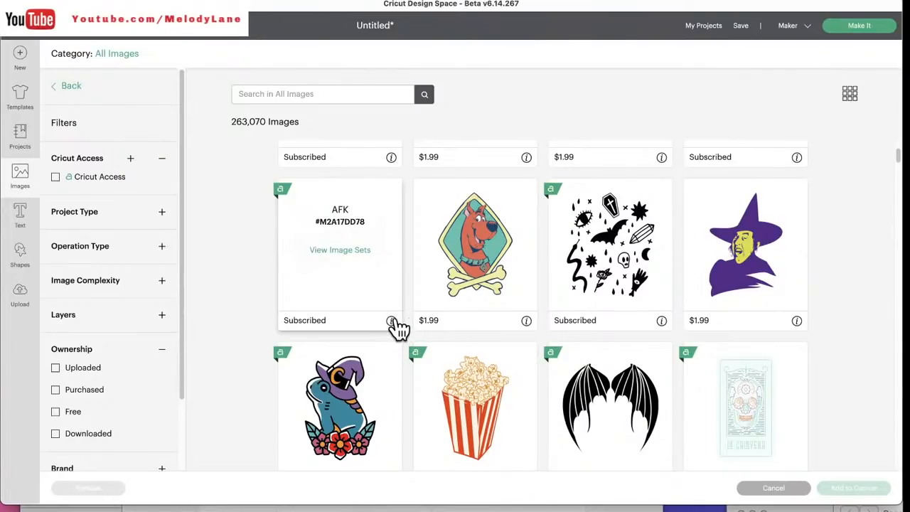
left_click(346, 260)
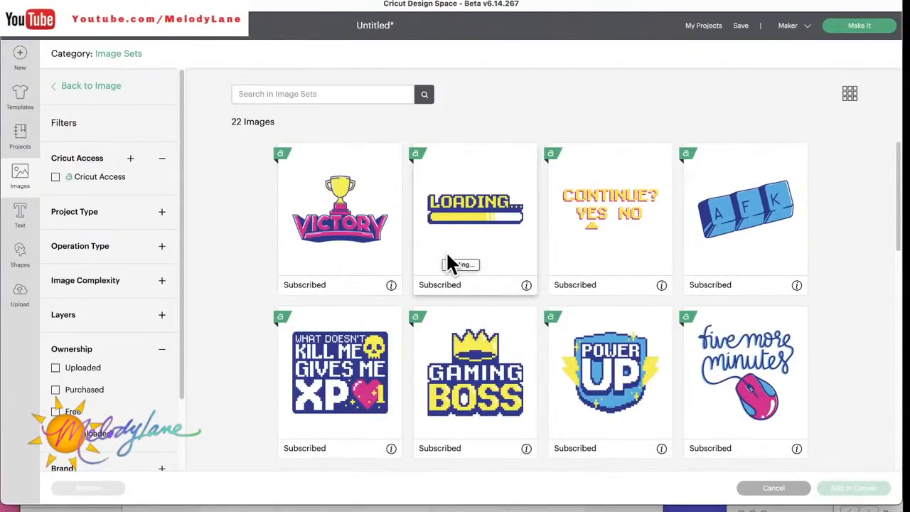
- Browse the gaming image set from start to end and view the Victory image's details
scroll(448, 256, "down", 3)
scroll(448, 256, "up", 3)
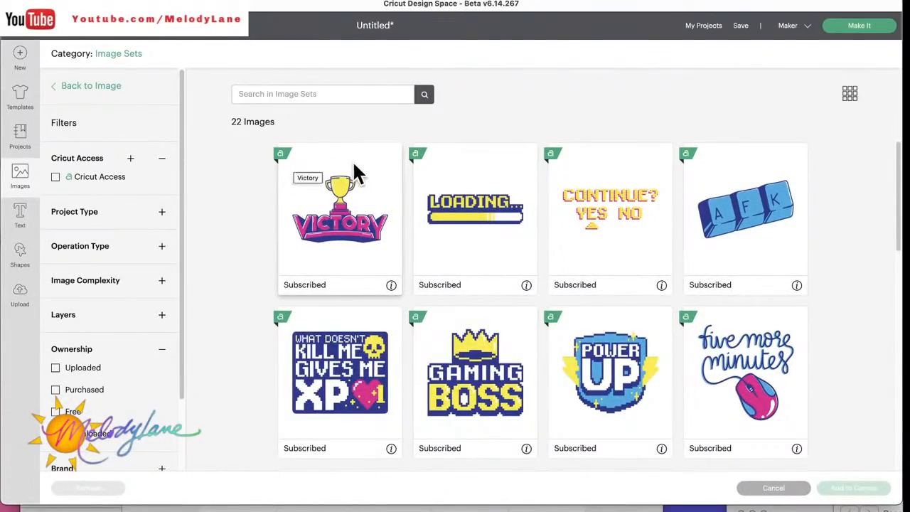
left_click(391, 285)
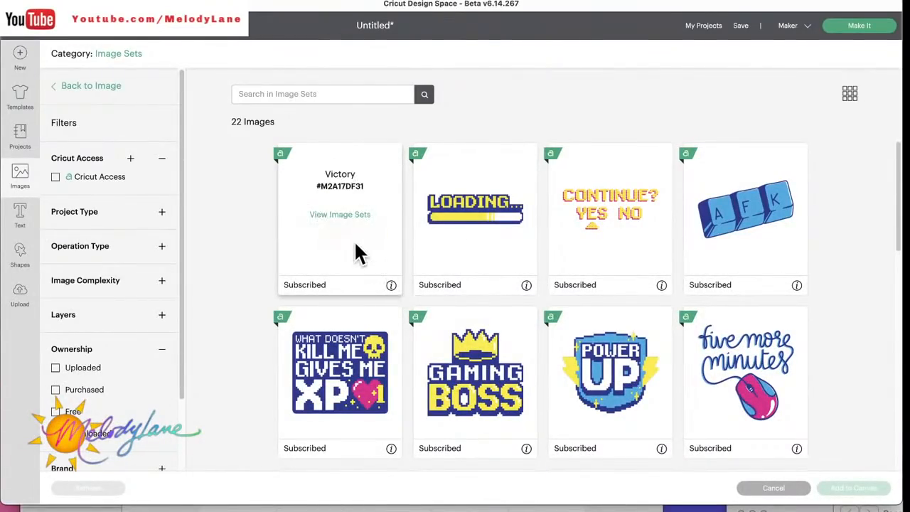
left_click(391, 285)
scroll(391, 284, "down", 5)
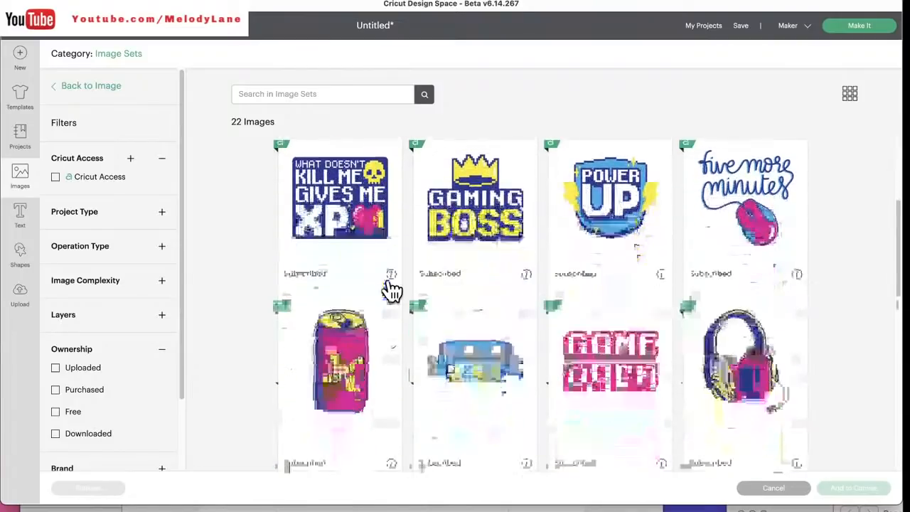
scroll(391, 291, "down", 5)
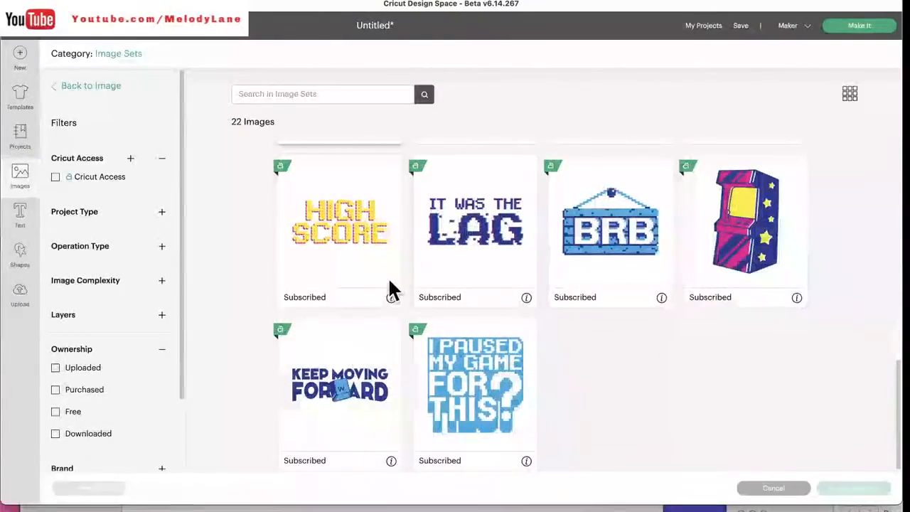
scroll(391, 291, "up", 5)
scroll(390, 288, "up", 5)
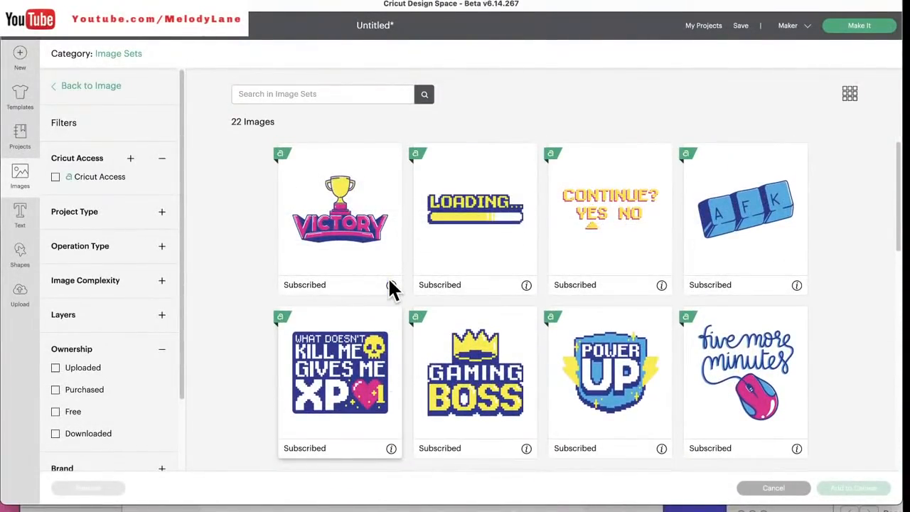
- Add the Loading... image to the canvas and place it clear of the character, at about X 16.44, Y 8.17
left_click(479, 235)
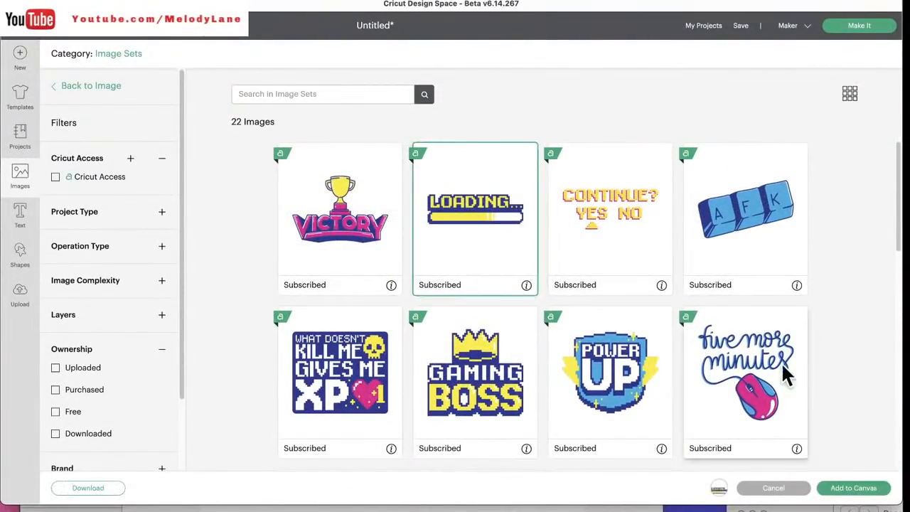
left_click(855, 488)
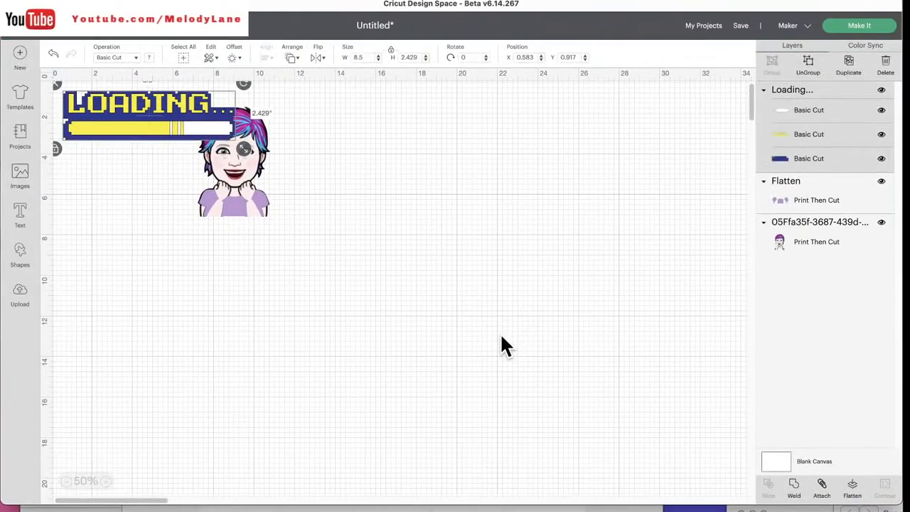
left_click_drag(145, 115, 466, 261)
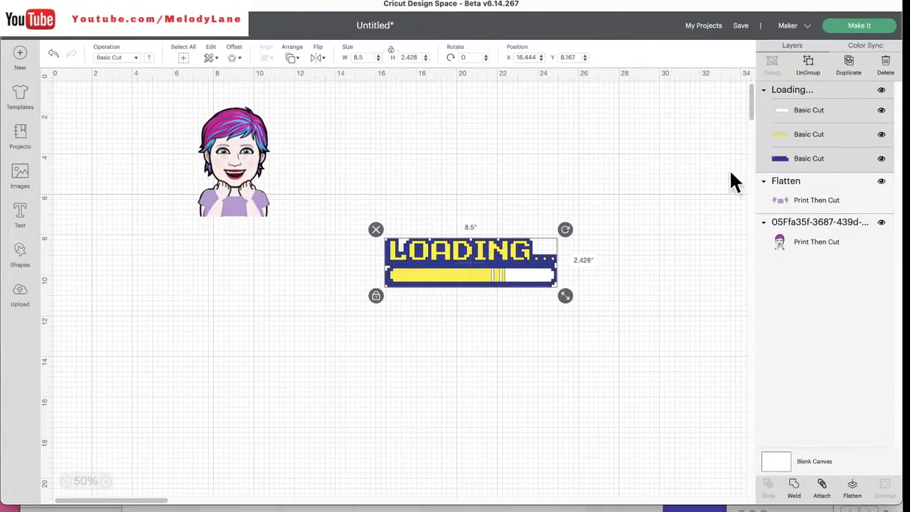
- Open the image set that contains the Loading... design, using the image info of its white layer
right_click(854, 164)
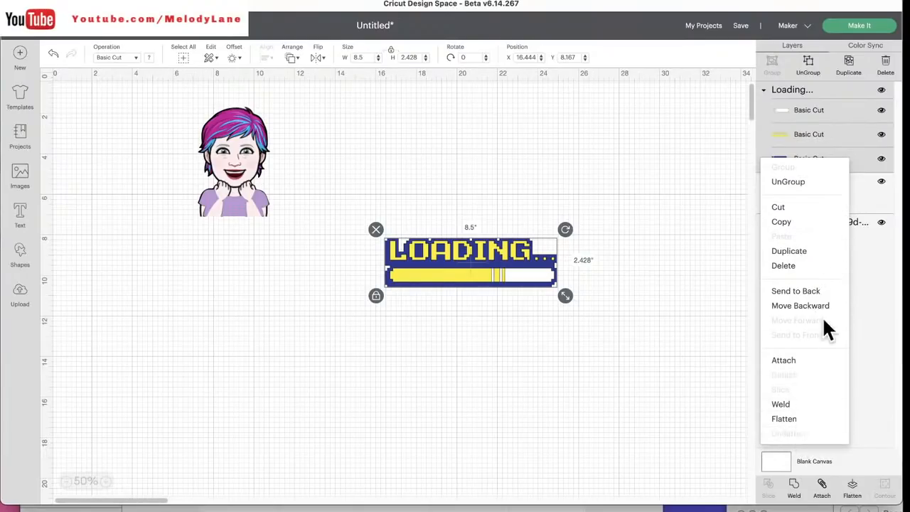
left_click(825, 112)
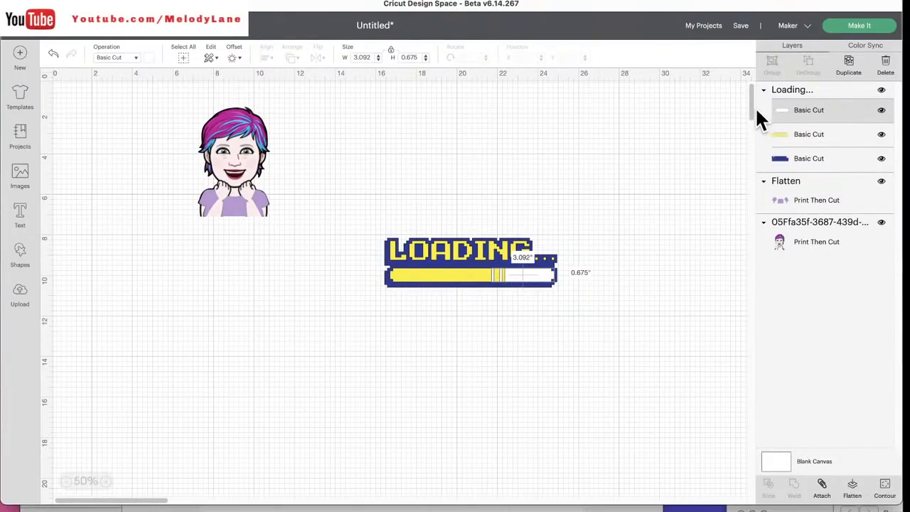
right_click(811, 121)
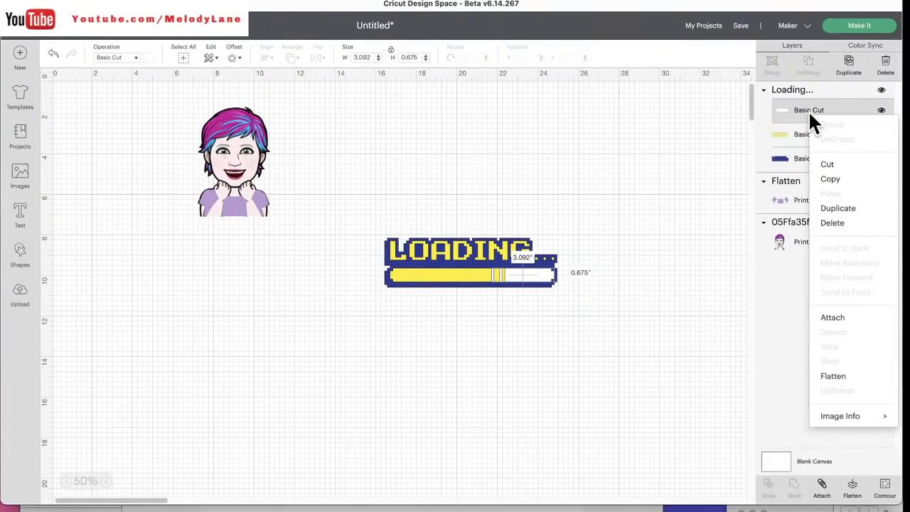
left_click(785, 133)
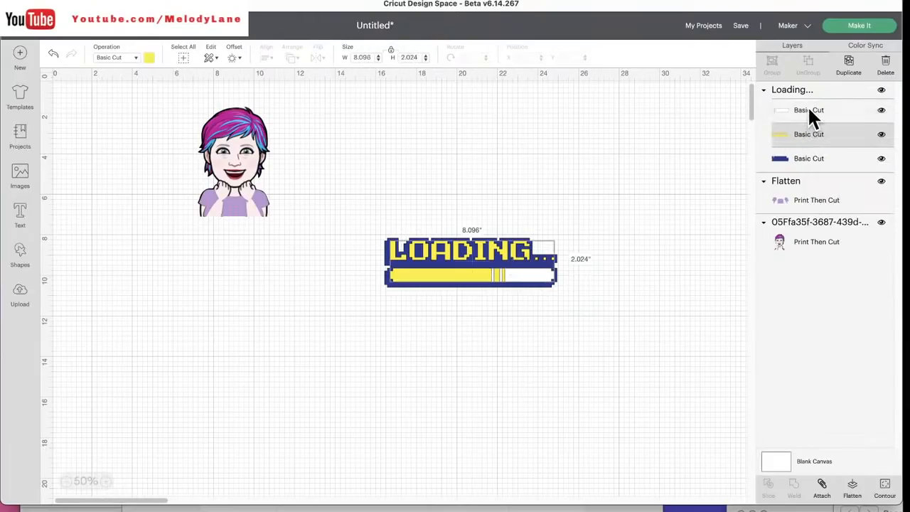
left_click(825, 89)
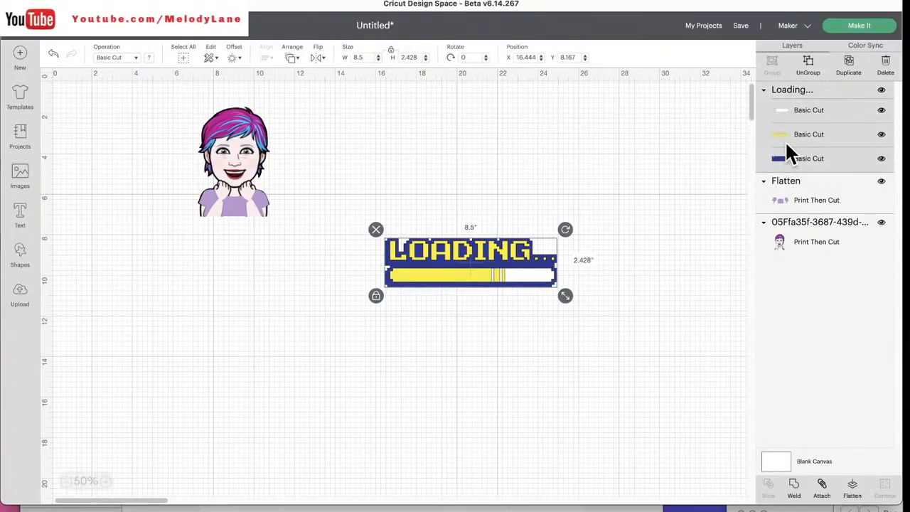
right_click(807, 111)
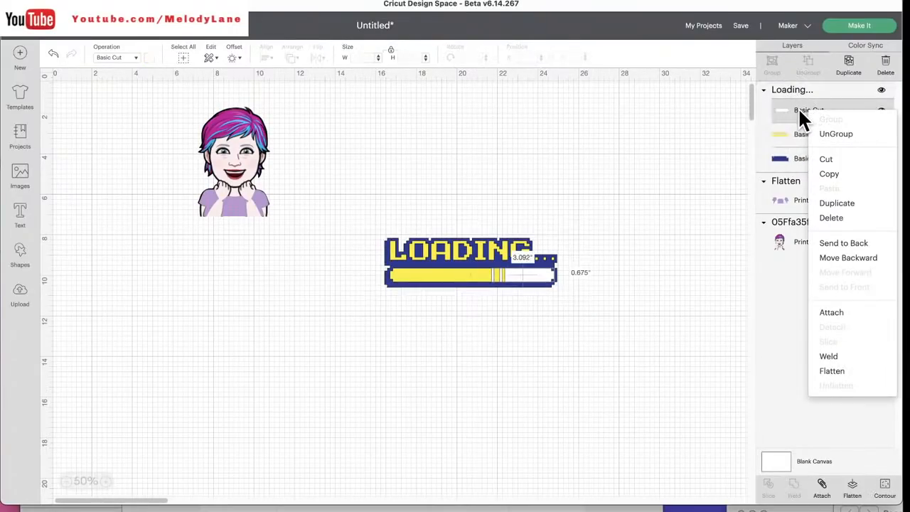
left_click(798, 107)
right_click(799, 110)
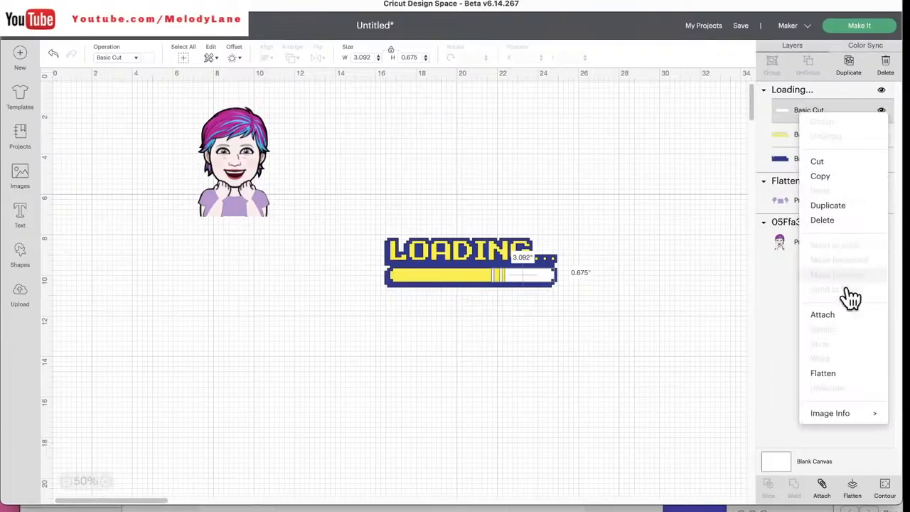
mouse_move(839, 428)
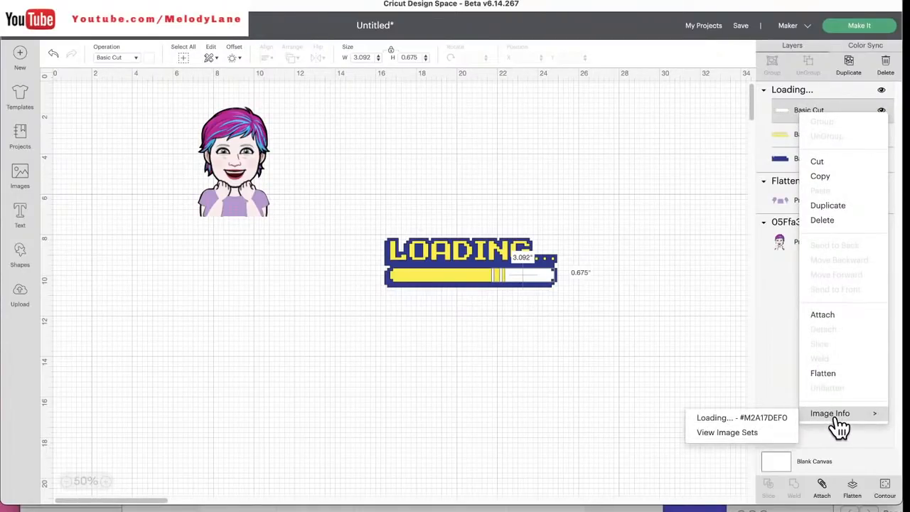
left_click(716, 435)
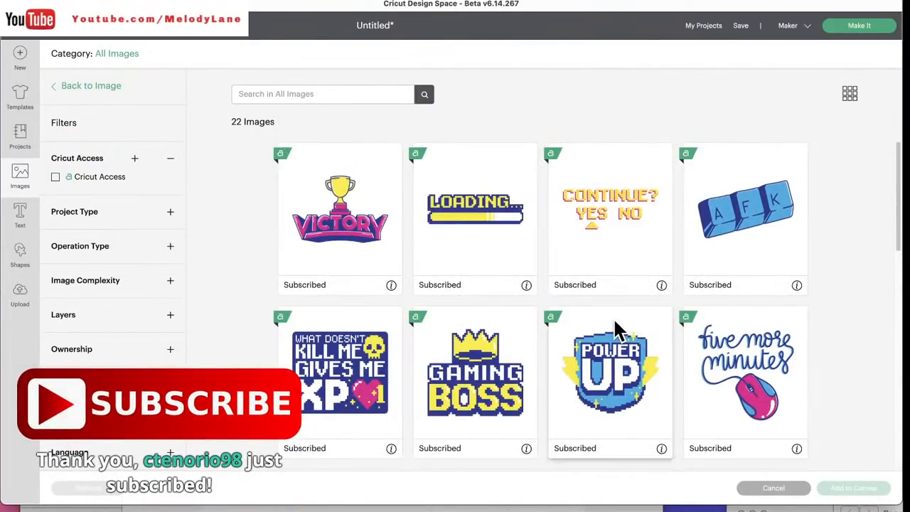
- Look through the gaming-themed images that belong to the same set as the Loading... design
scroll(616, 324, "down", 3)
scroll(612, 318, "down", 5)
scroll(613, 317, "up", 3)
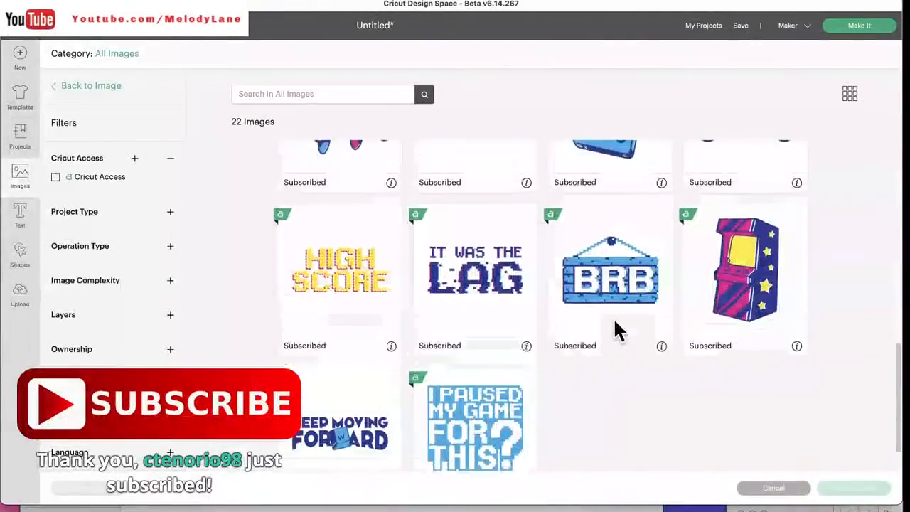
scroll(613, 317, "up", 6)
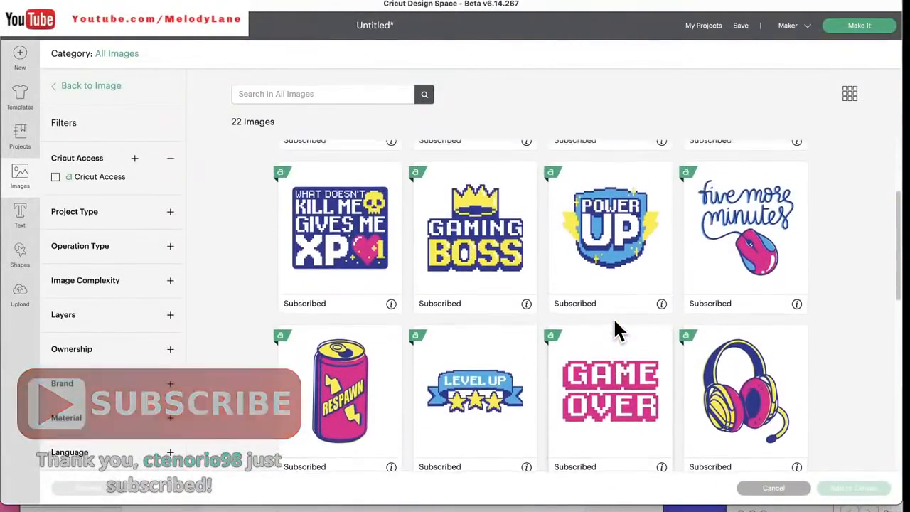
scroll(615, 323, "up", 1)
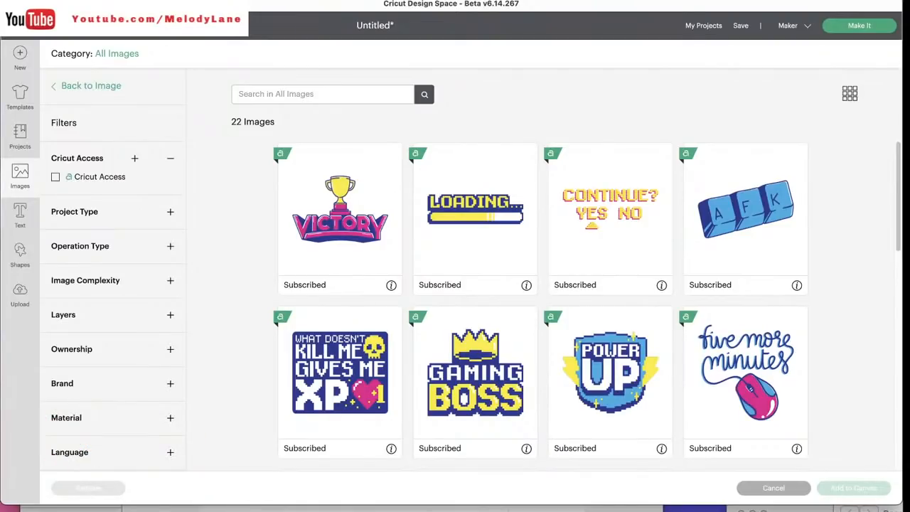
- Return to the image library and switch its category from All Images to Image Sets
left_click(19, 184)
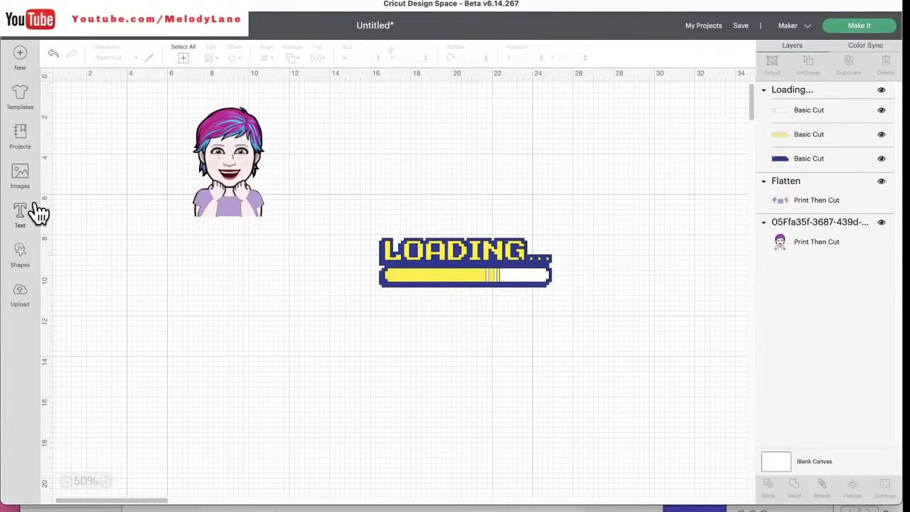
left_click(21, 178)
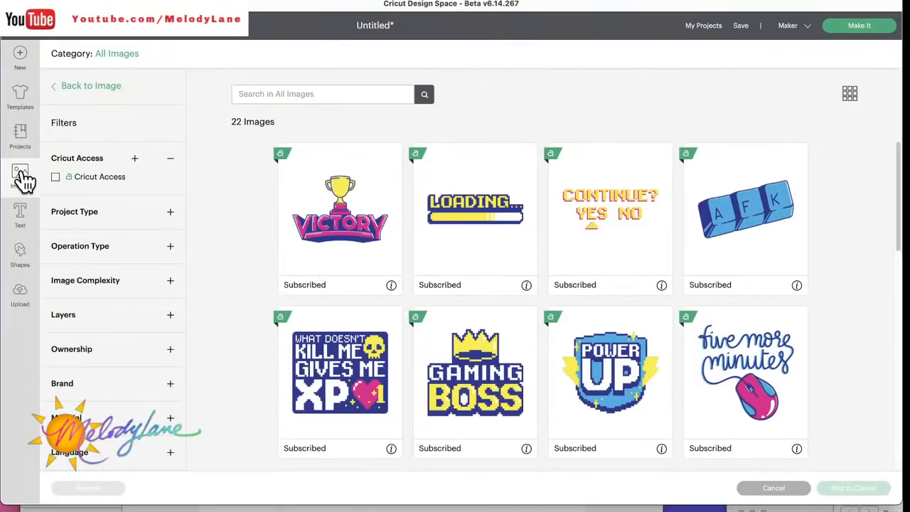
left_click(115, 55)
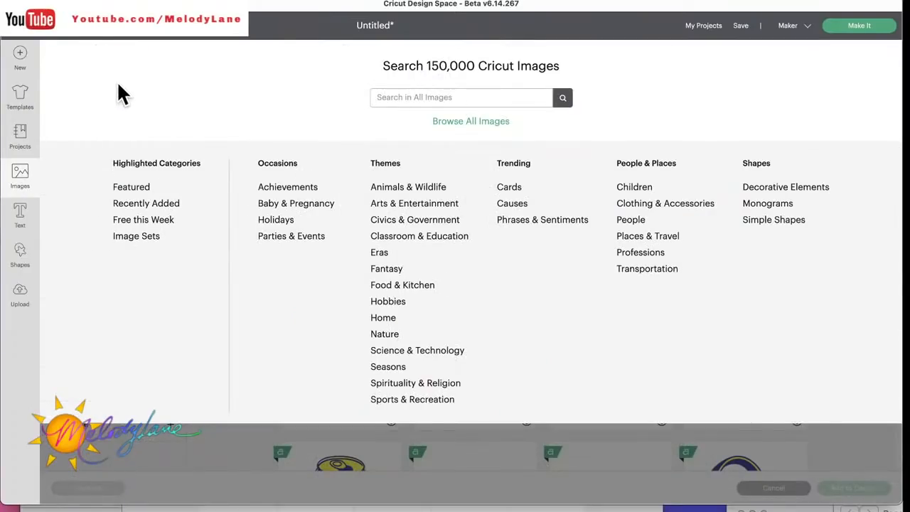
left_click(136, 237)
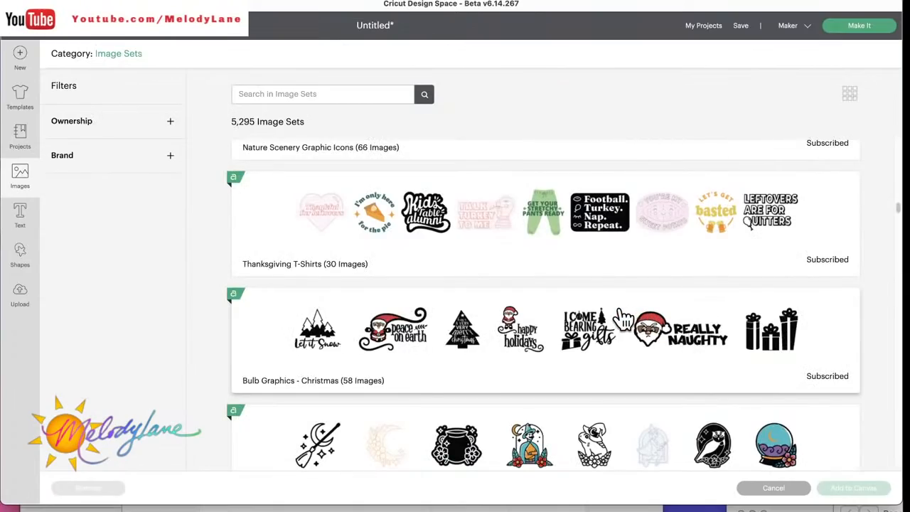
- Open the Bulb Graphics - Christmas image set and look through its designs
scroll(623, 319, "down", 3)
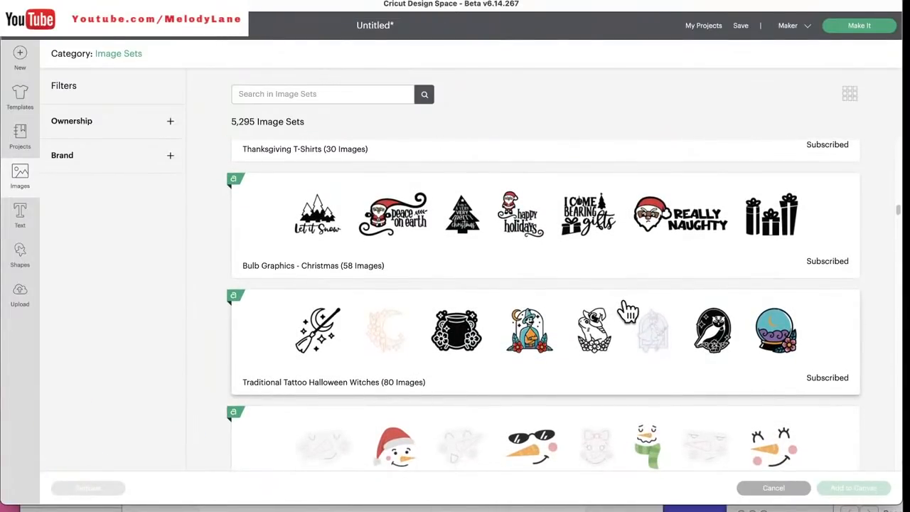
left_click(585, 226)
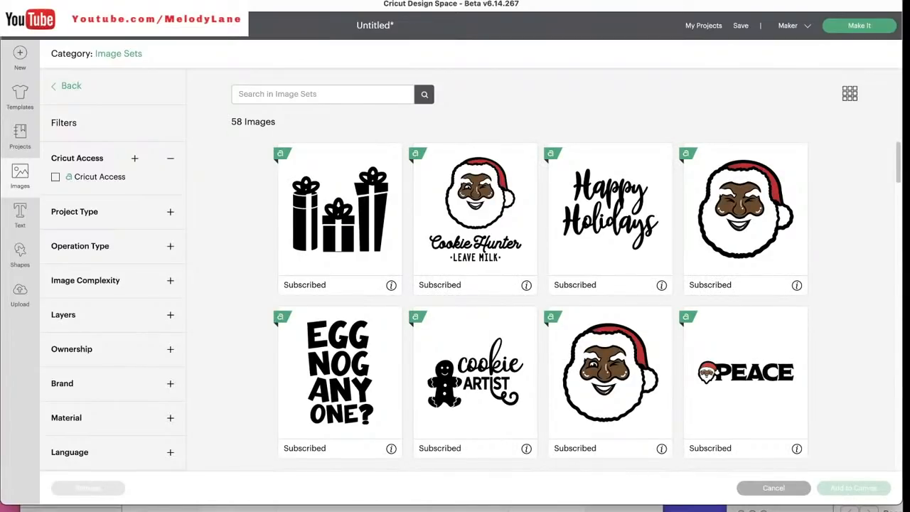
scroll(524, 359, "down", 1)
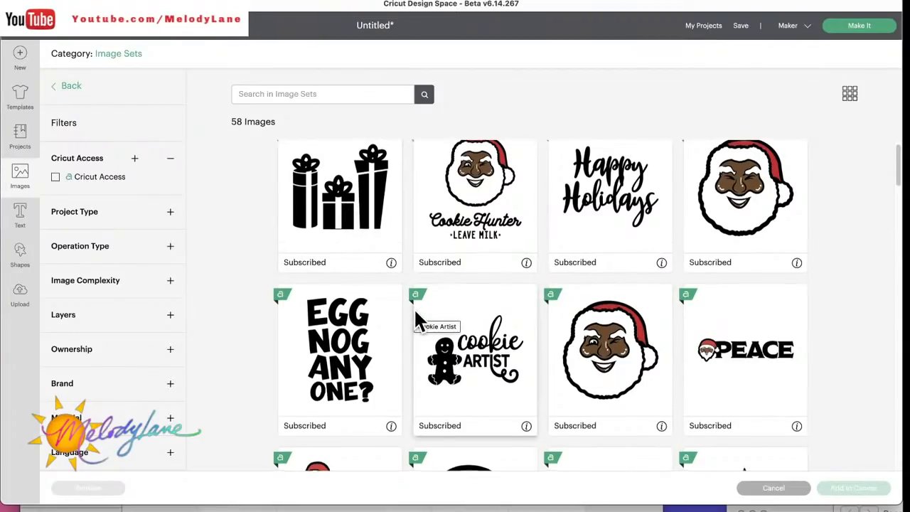
scroll(417, 319, "down", 3)
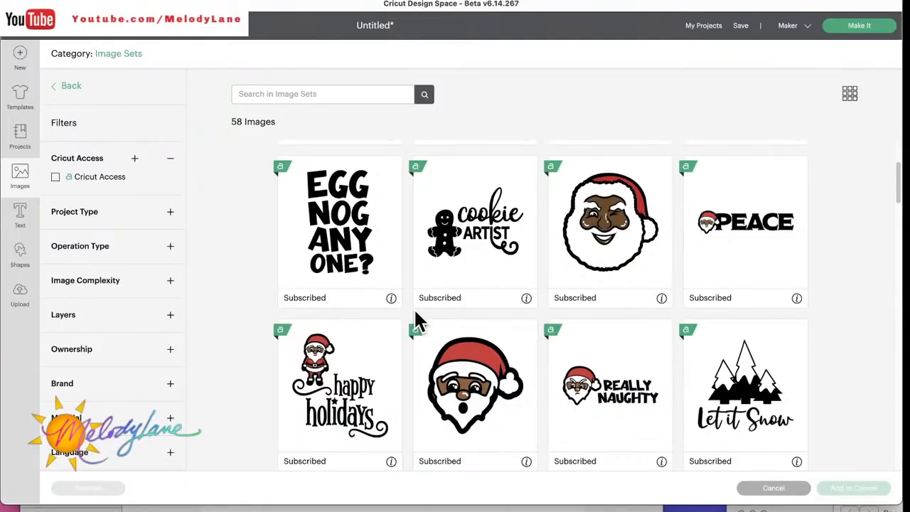
scroll(417, 321, "down", 5)
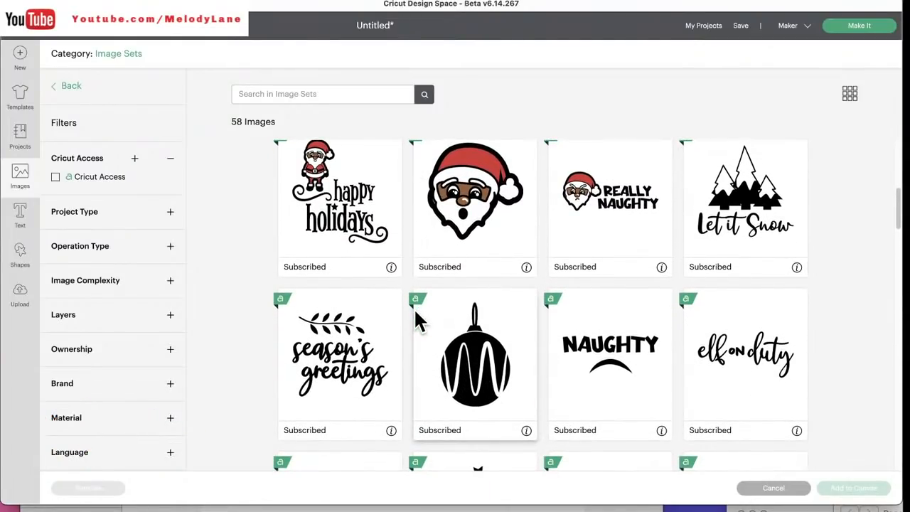
scroll(418, 321, "down", 9)
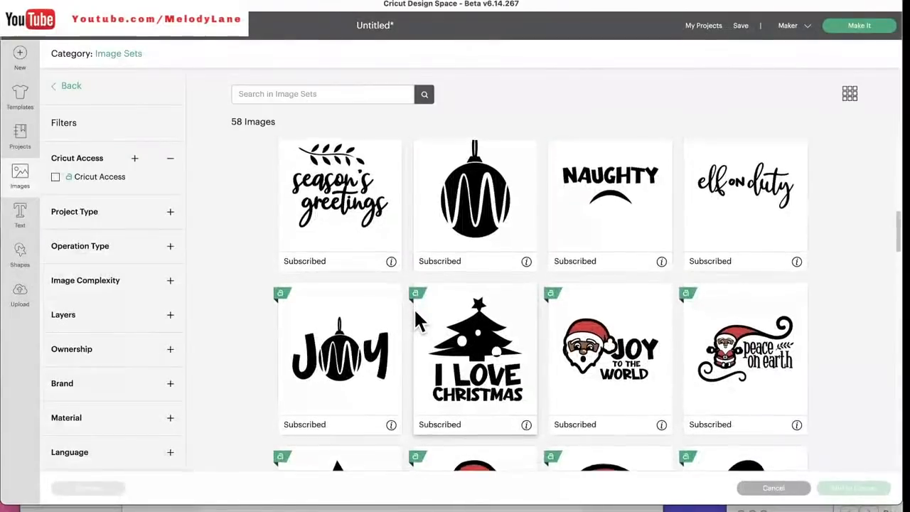
scroll(417, 321, "down", 10)
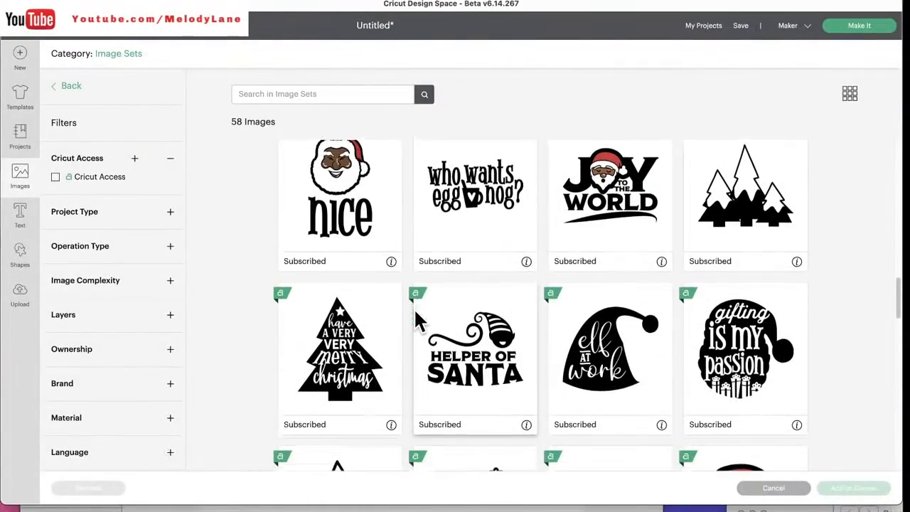
scroll(417, 321, "down", 8)
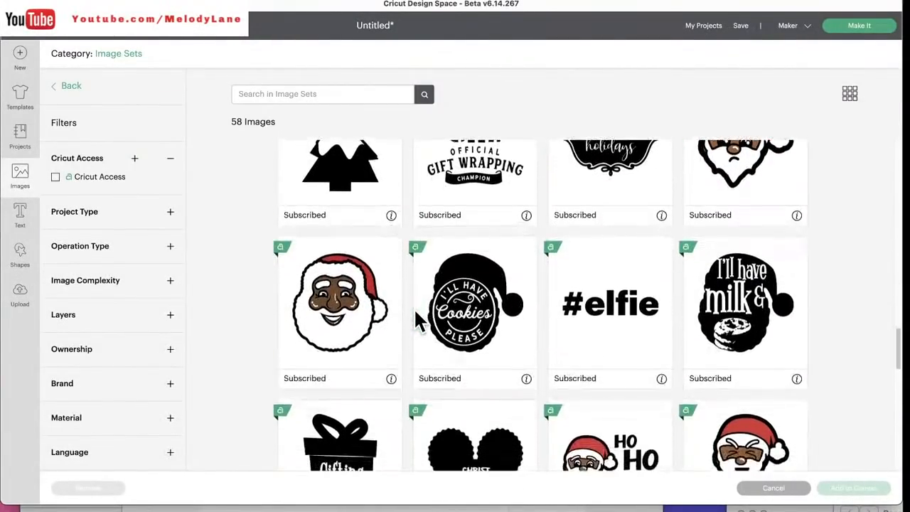
scroll(417, 322, "down", 8)
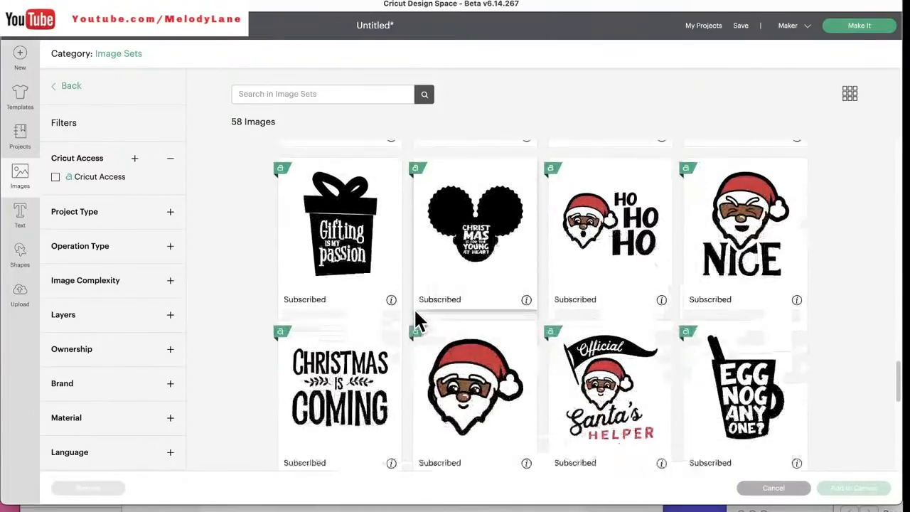
- Go back to the full list of image sets and browse the available collections
left_click(67, 87)
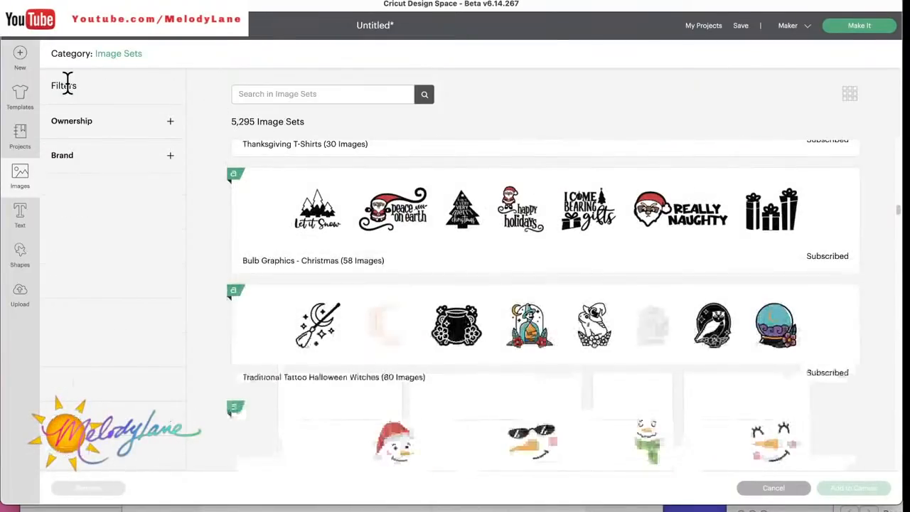
scroll(469, 352, "down", 12)
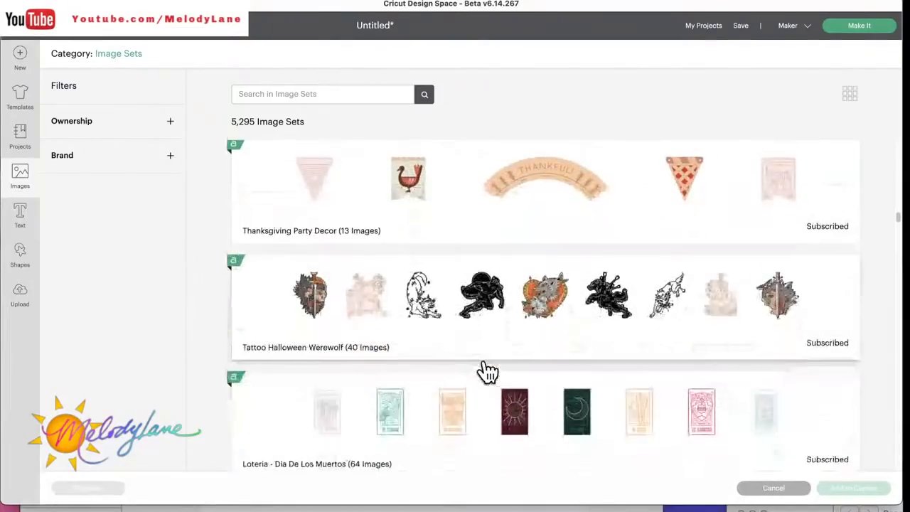
scroll(486, 370, "down", 10)
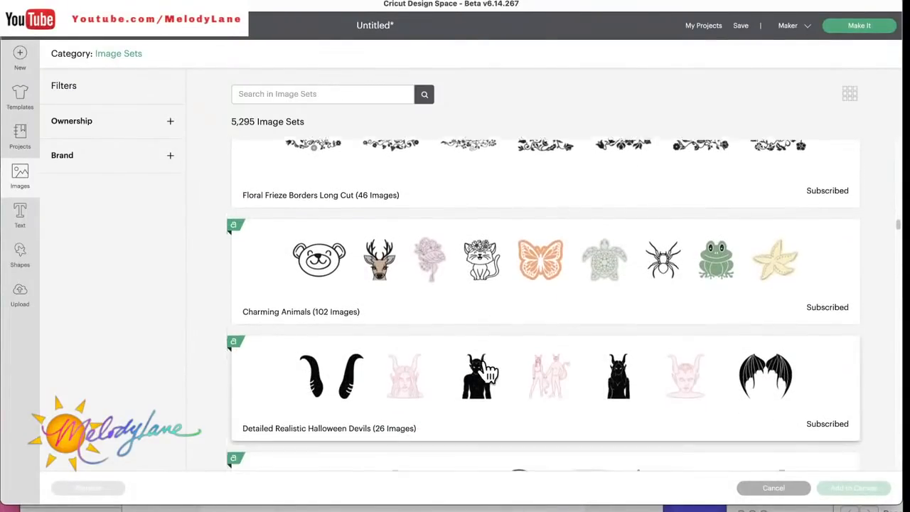
scroll(487, 370, "down", 6)
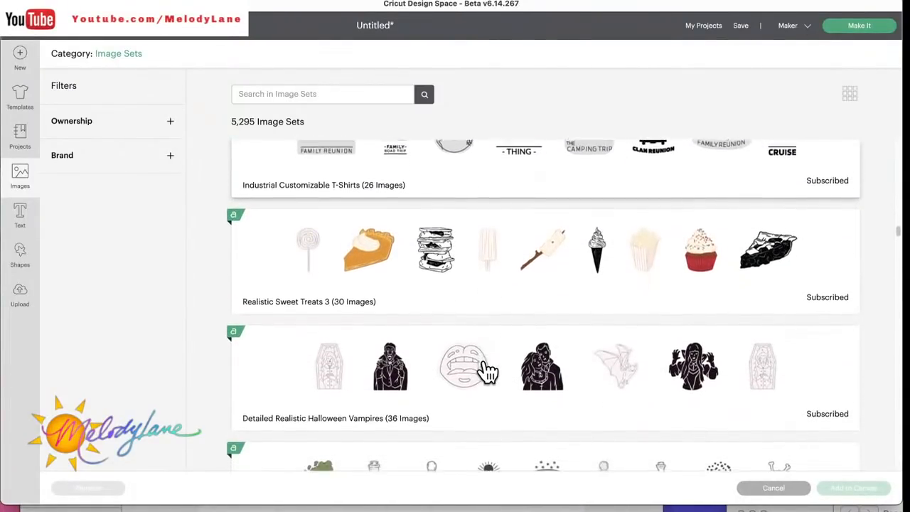
scroll(487, 369, "down", 10)
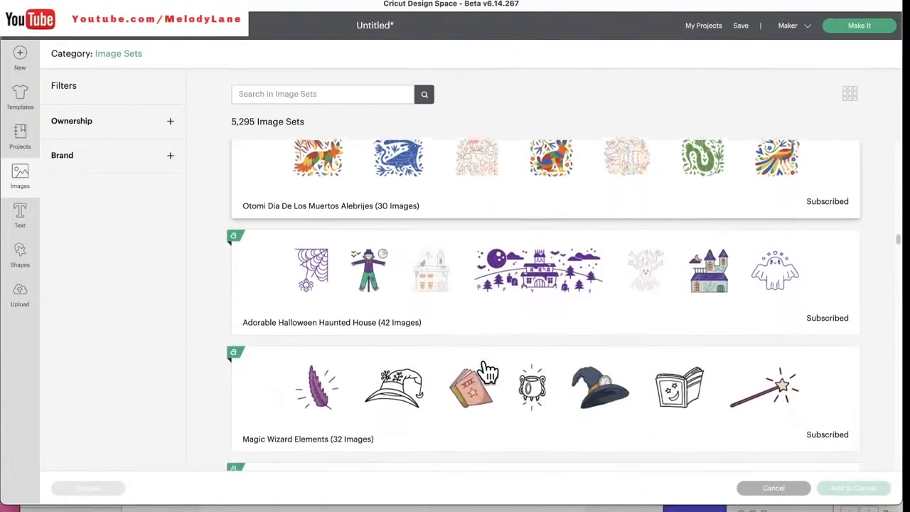
scroll(487, 369, "down", 11)
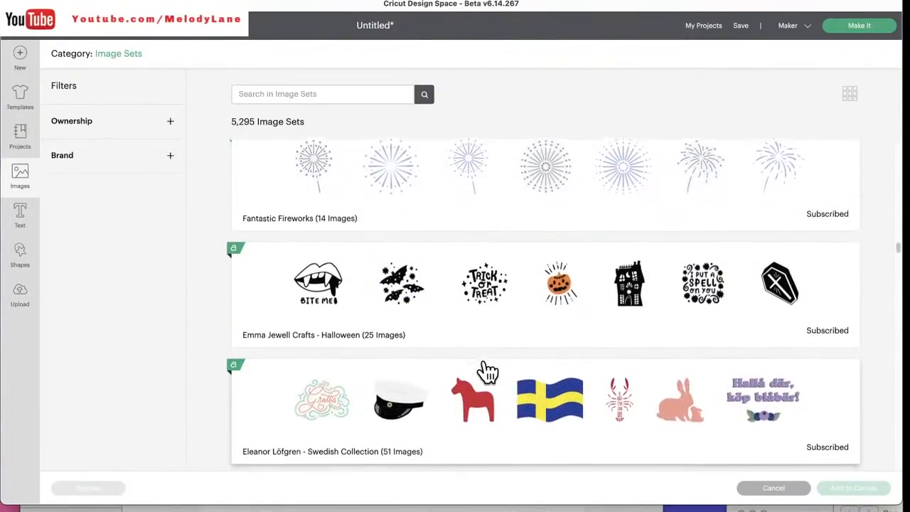
scroll(487, 370, "down", 11)
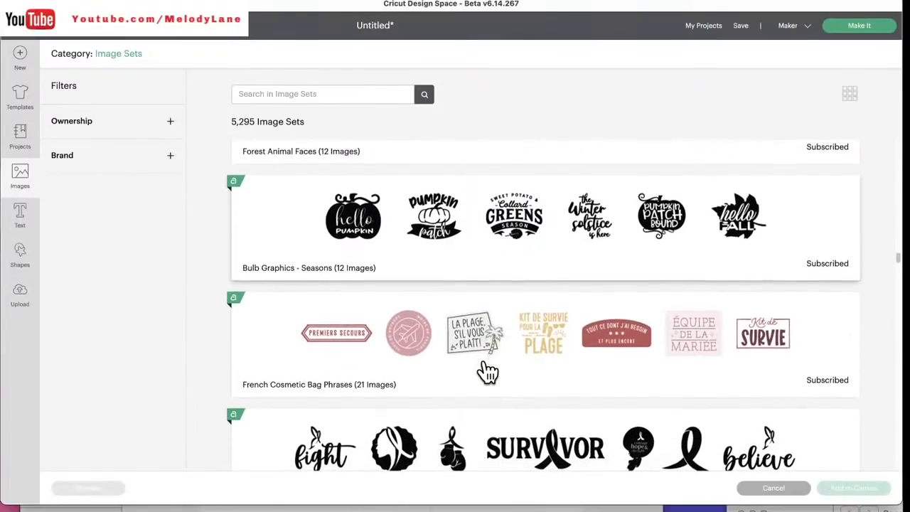
scroll(487, 369, "down", 3)
scroll(487, 369, "up", 14)
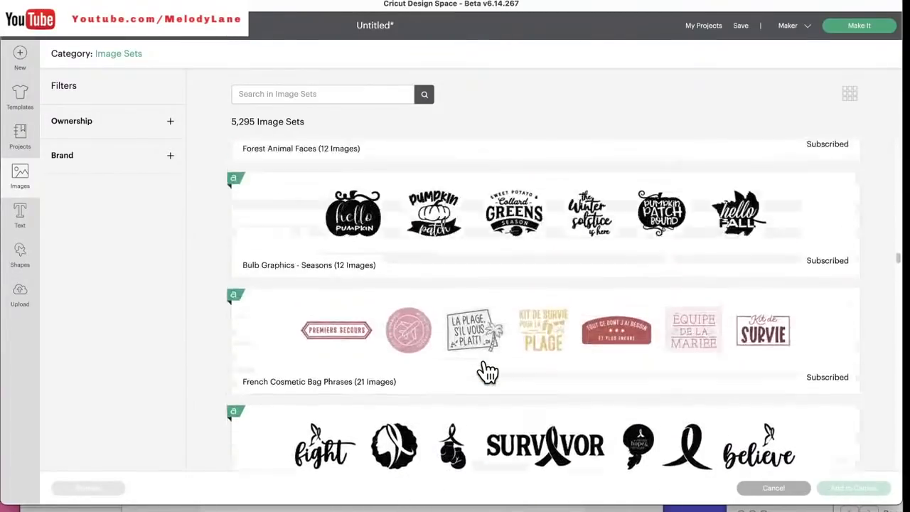
scroll(487, 370, "down", 1)
scroll(487, 369, "up", 6)
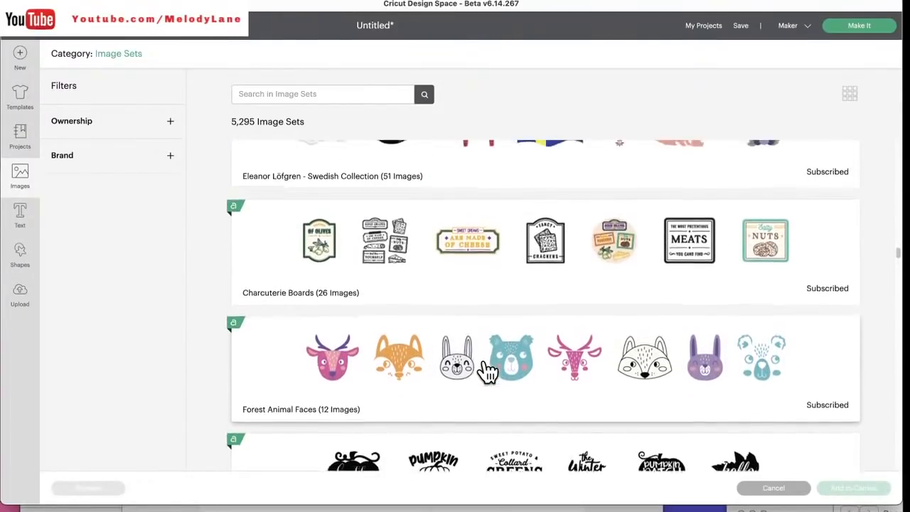
scroll(487, 370, "up", 5)
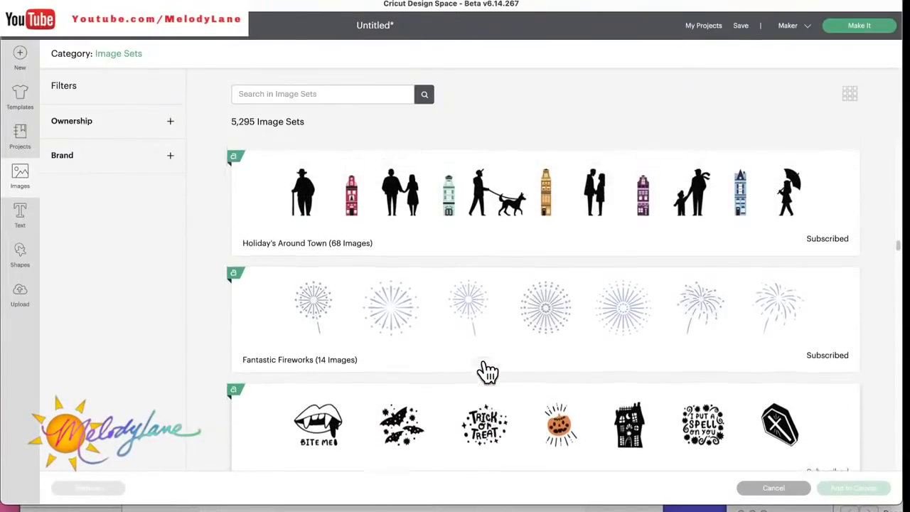
- Browse further through the image sets to find the Bulb Graphics - Breast Cancer set and open it
scroll(488, 371, "up", 4)
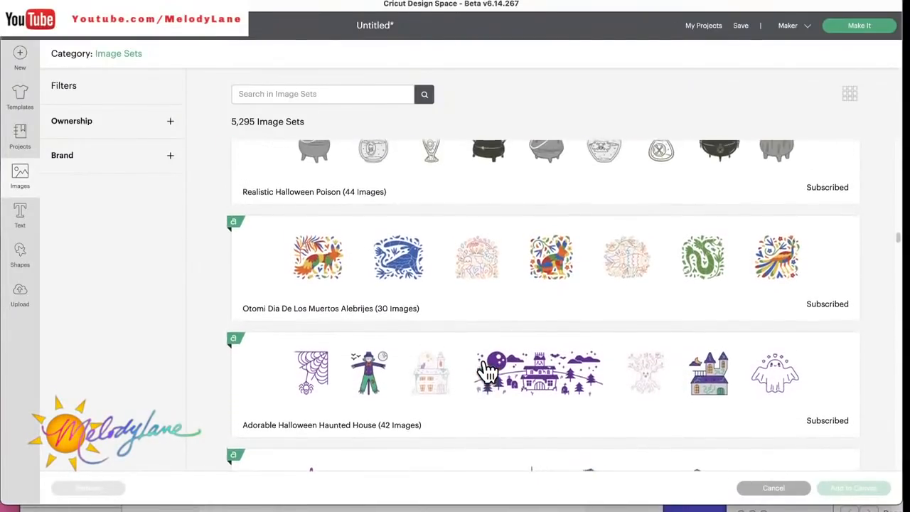
scroll(488, 370, "down", 4)
scroll(487, 371, "down", 6)
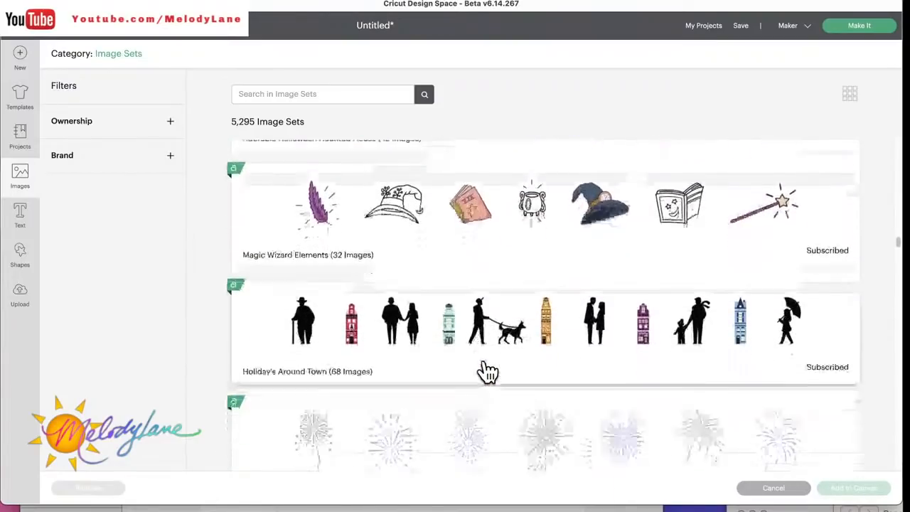
scroll(487, 371, "down", 1)
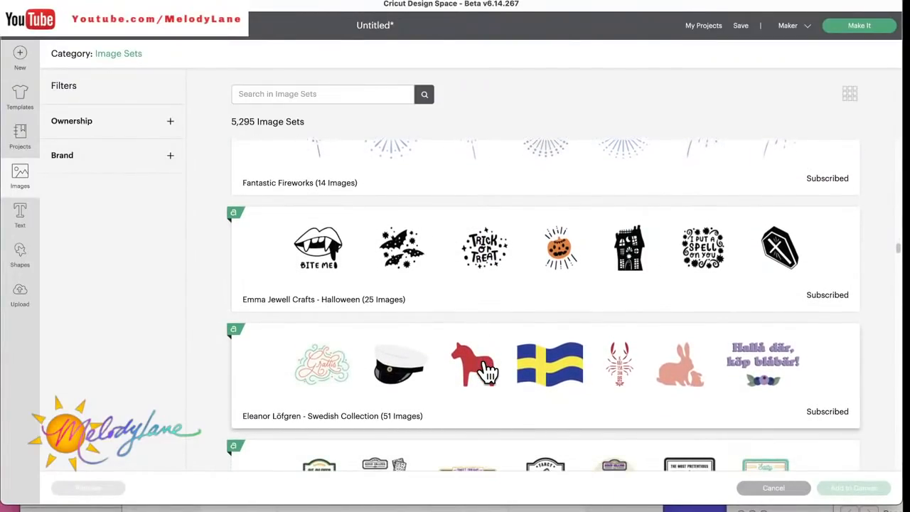
scroll(488, 371, "down", 4)
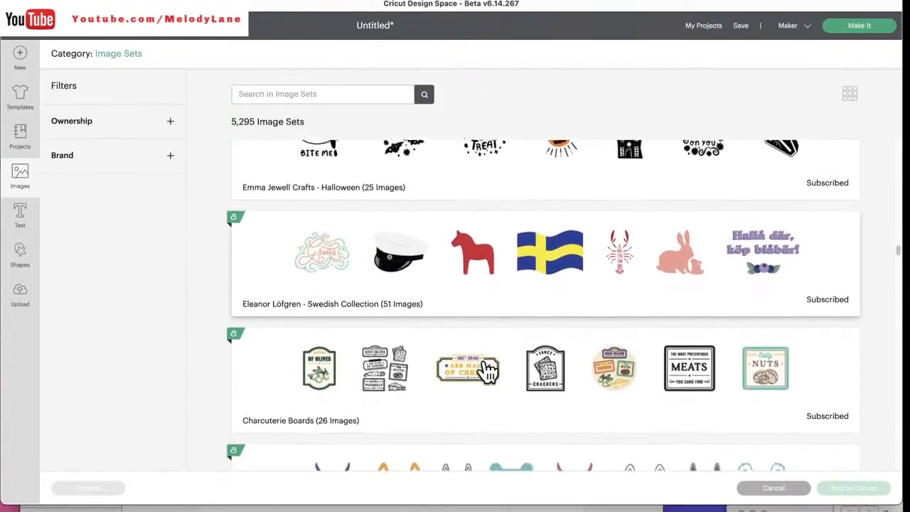
scroll(488, 372, "down", 5)
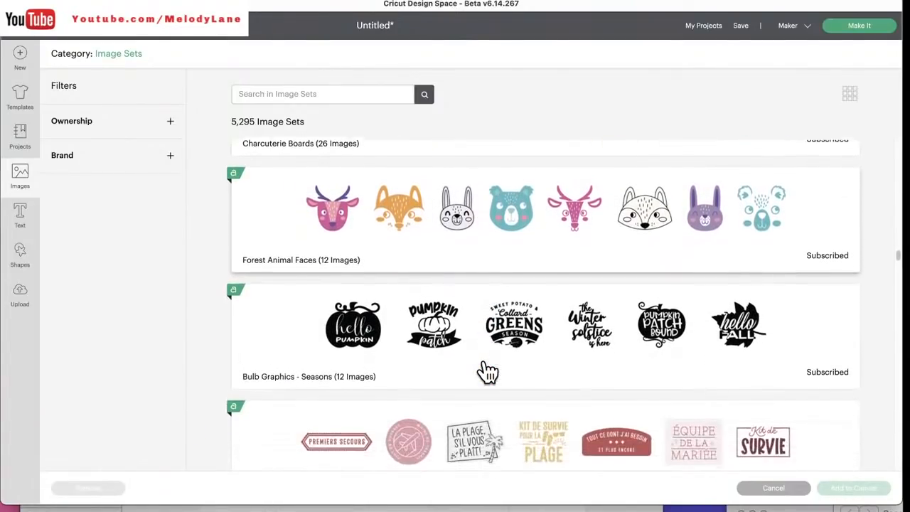
scroll(488, 371, "down", 3)
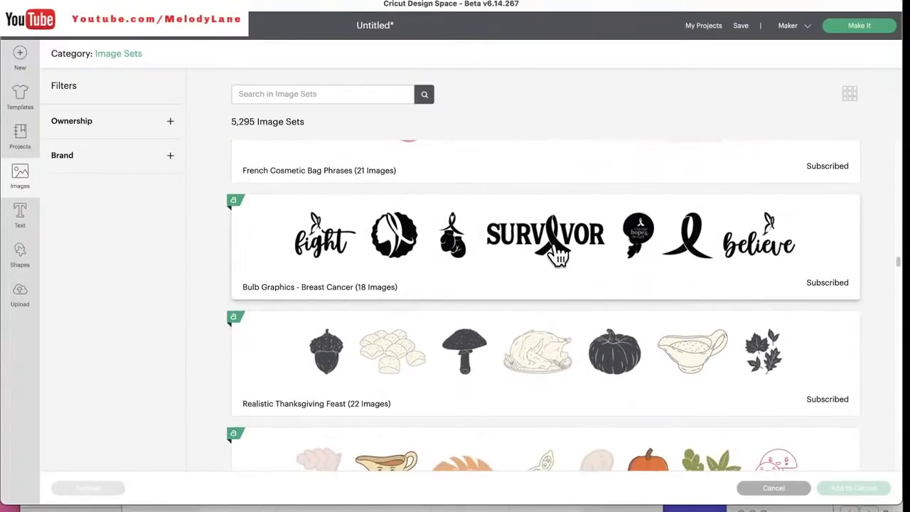
left_click(554, 246)
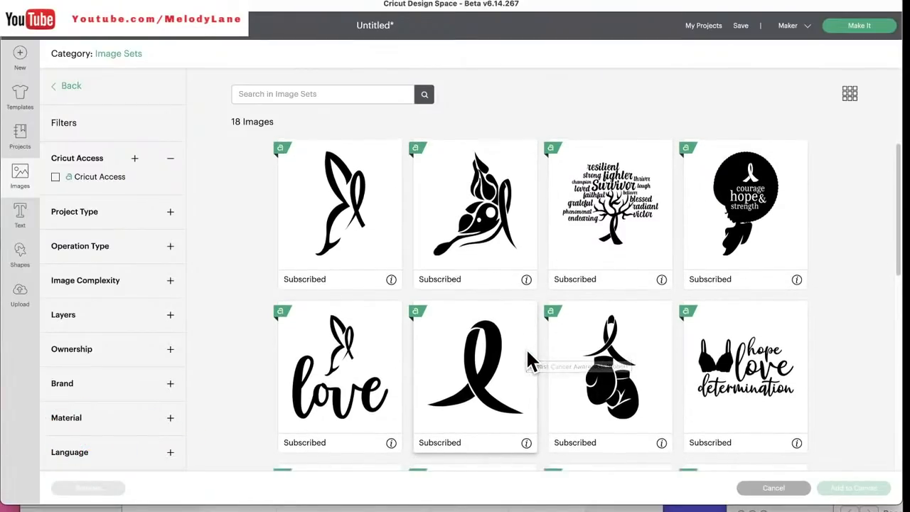
- Look through the ribbon, lettering and silhouette designs in the Bulb Graphics - Breast Cancer set
scroll(527, 352, "down", 3)
scroll(528, 351, "down", 6)
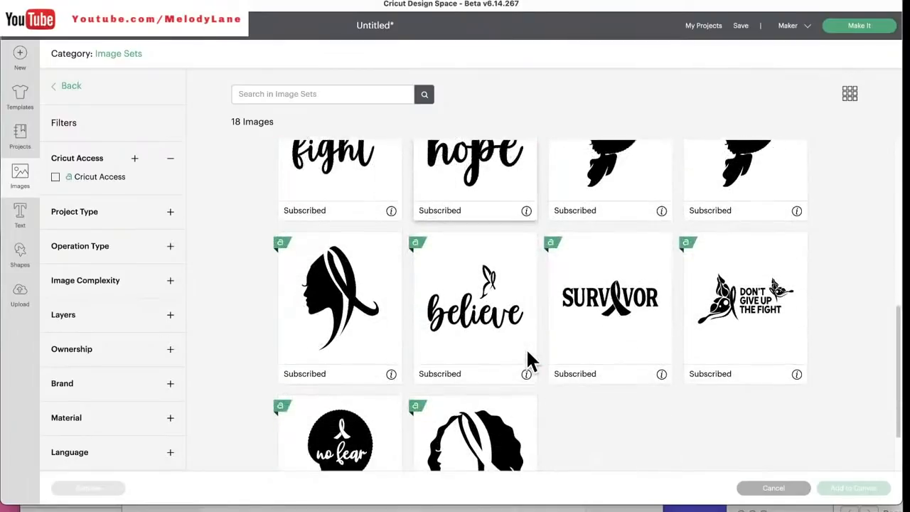
scroll(526, 348, "up", 6)
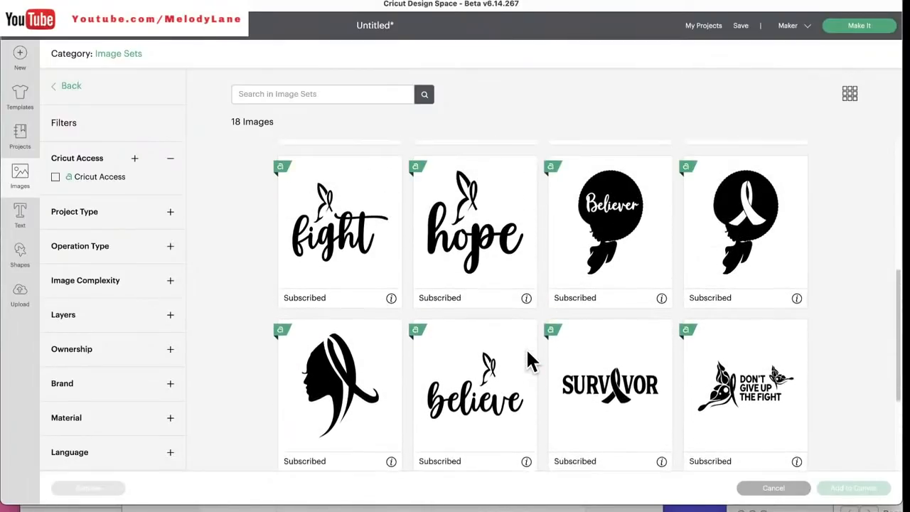
scroll(527, 352, "up", 1)
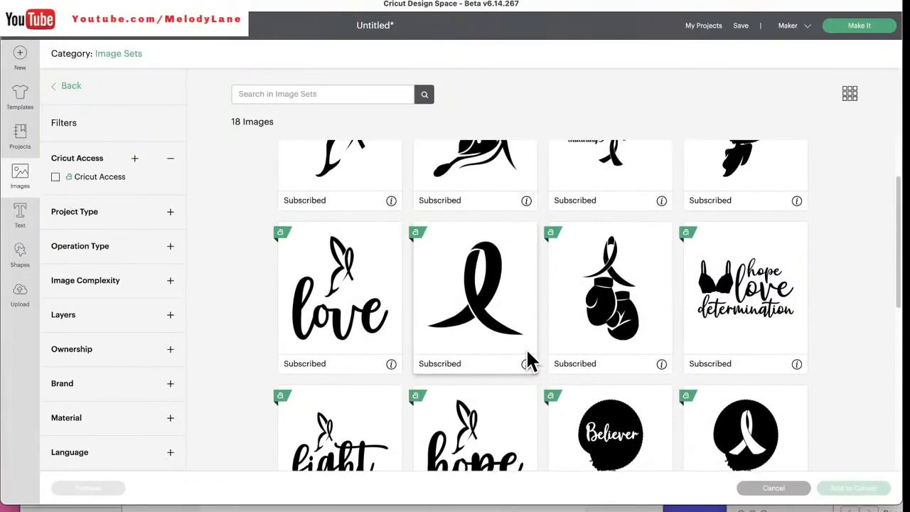
scroll(526, 363, "up", 1)
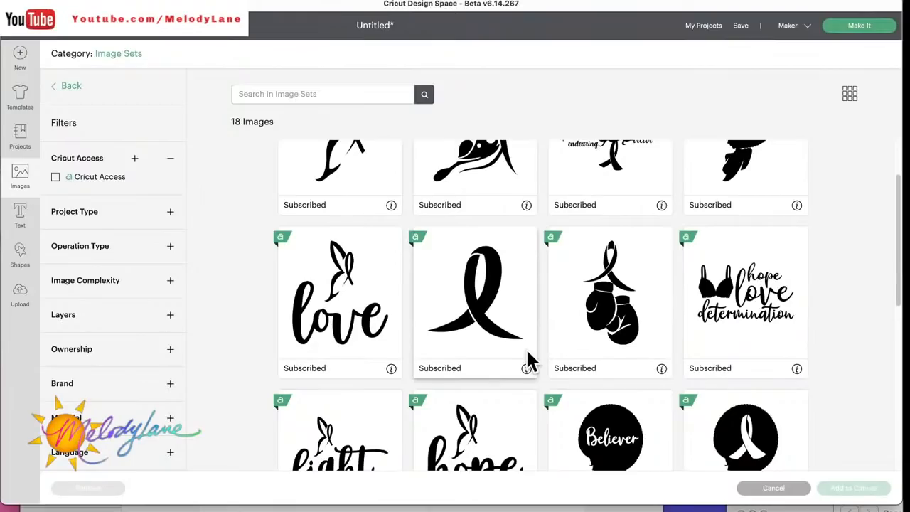
- Add the first design in the set, the butterfly-wing ribbon, to the canvas
scroll(528, 353, "up", 3)
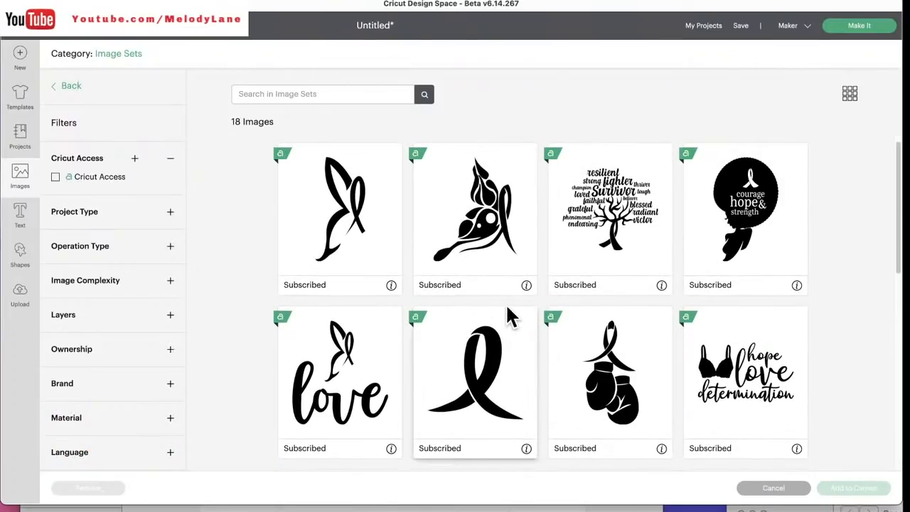
left_click(354, 199)
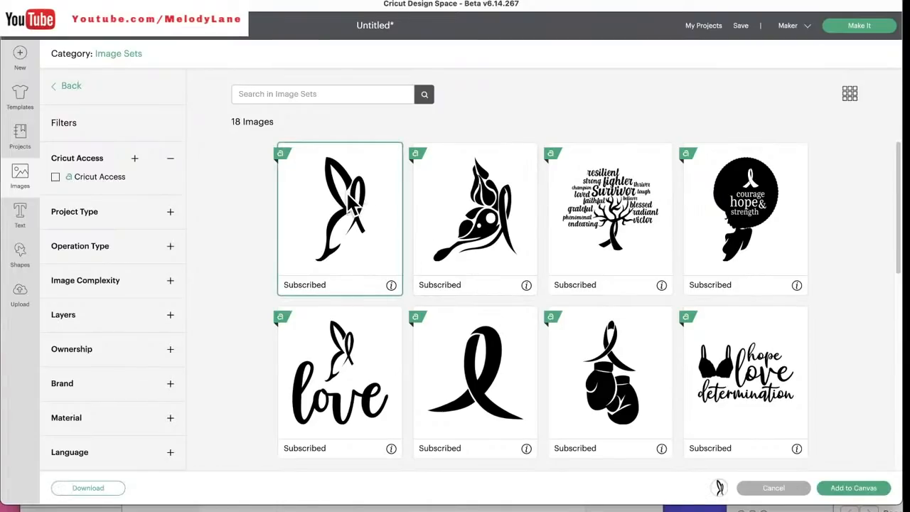
left_click(856, 496)
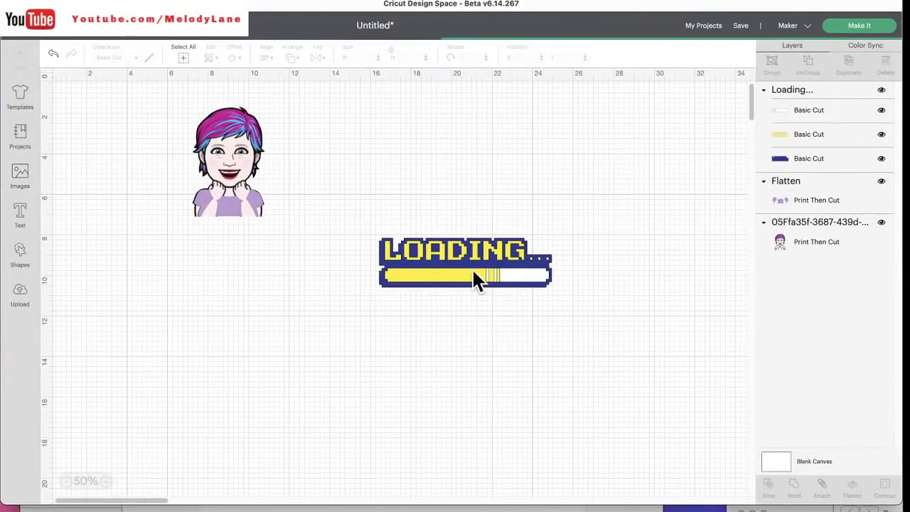
- Move the Loading... design up and to the right on the canvas, away from the other artwork
left_click_drag(440, 262, 566, 197)
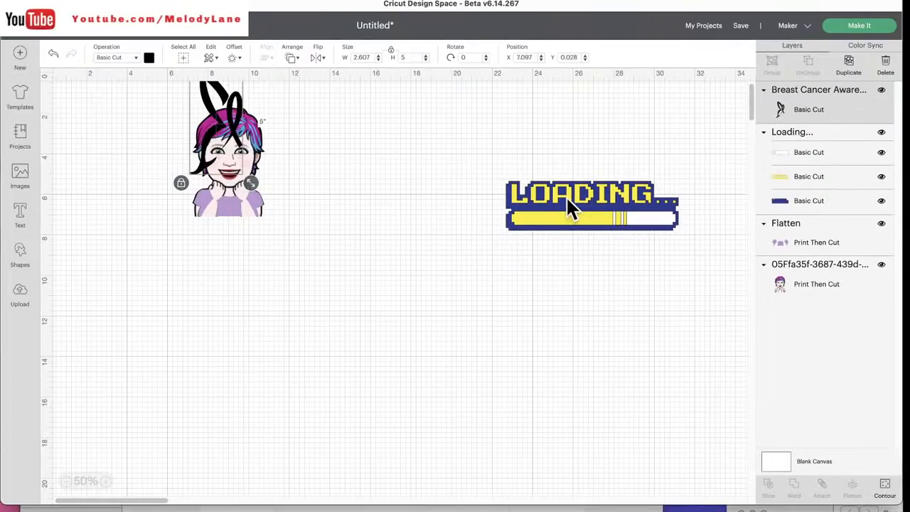
left_click(567, 197)
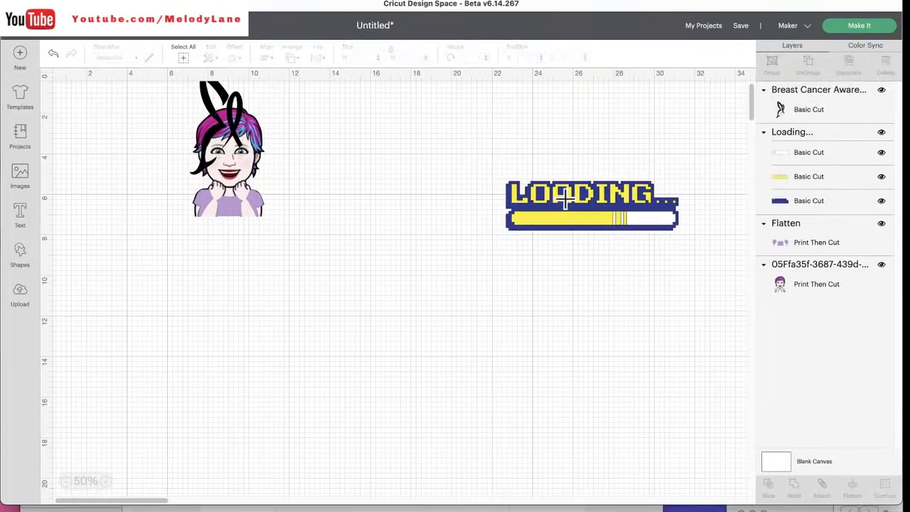
left_click(816, 181)
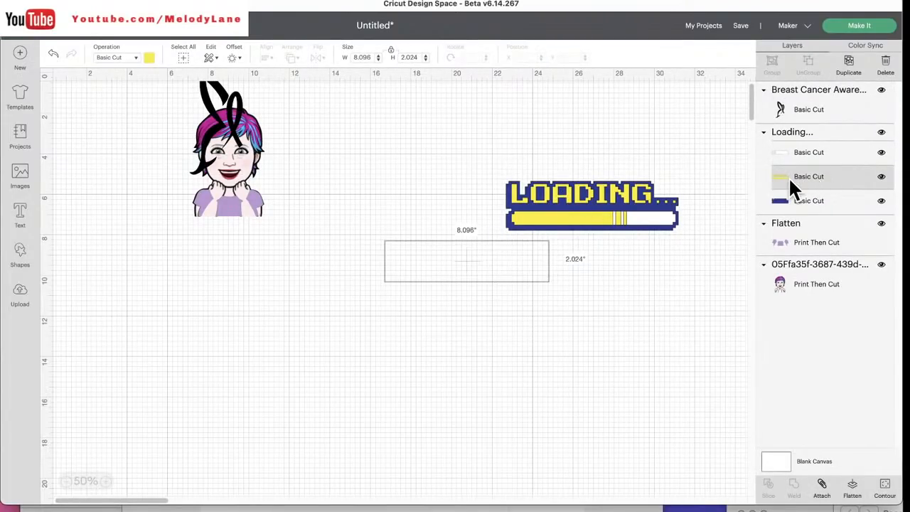
left_click(647, 199)
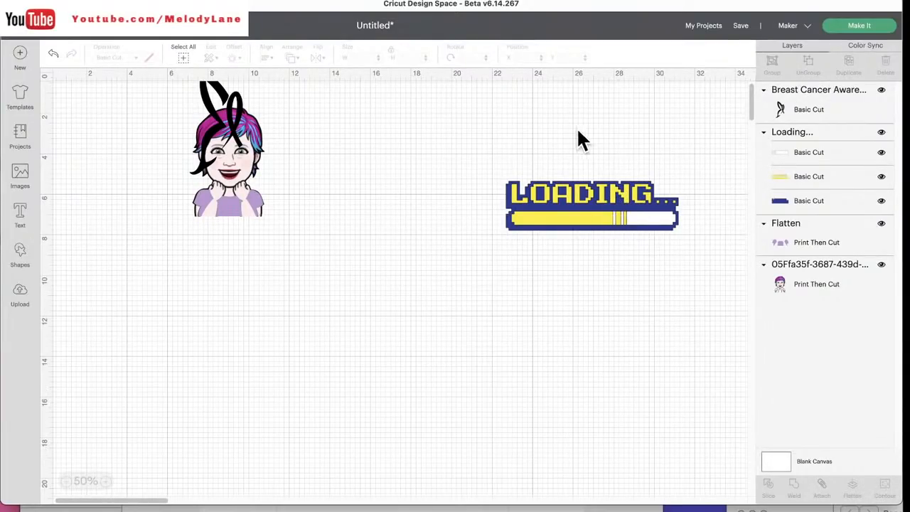
- Move the butterfly-wing ribbon off the avatar into the open space between it and the Loading... design
left_click_drag(494, 138, 658, 226)
left_click_drag(214, 125, 406, 242)
left_click(529, 204)
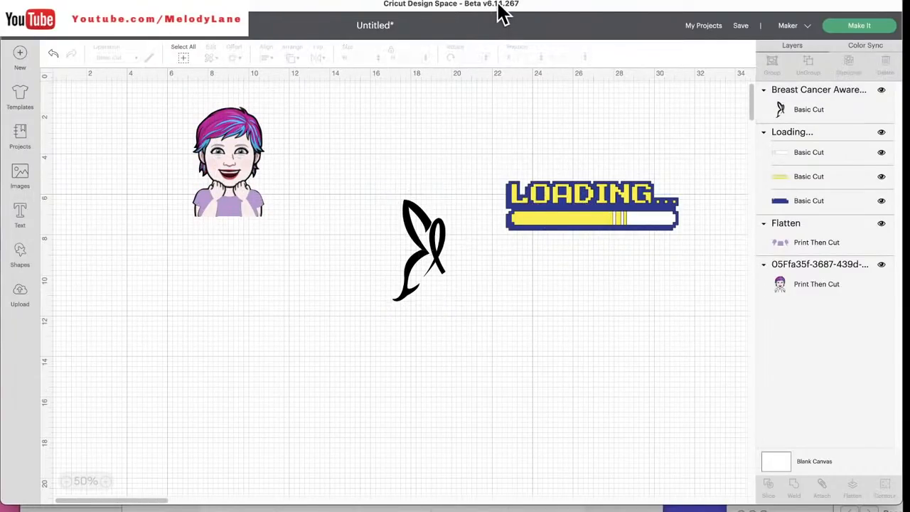
- Lower the Design Space window and shift the grouped Loading... design to about X 21.6, Y 5.5
left_click_drag(501, 12, 477, 71)
left_click(750, 191)
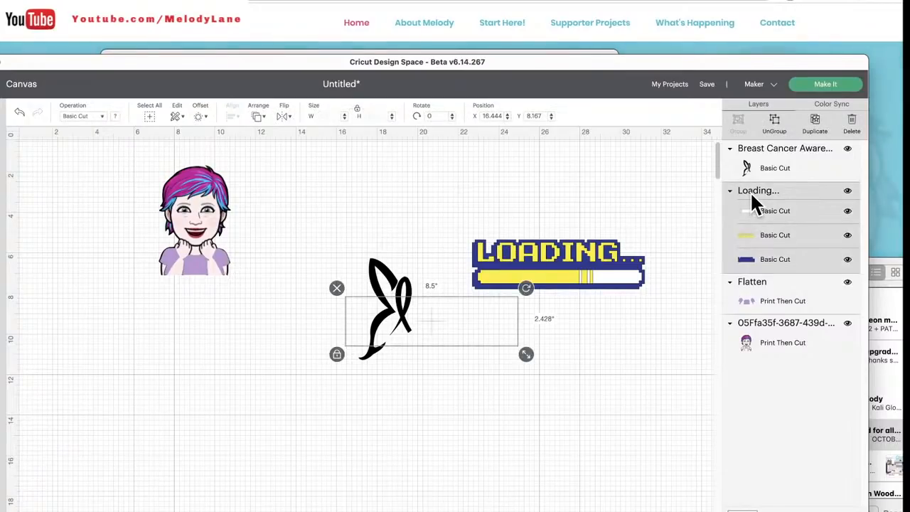
left_click(577, 259)
left_click_drag(550, 265, 528, 258)
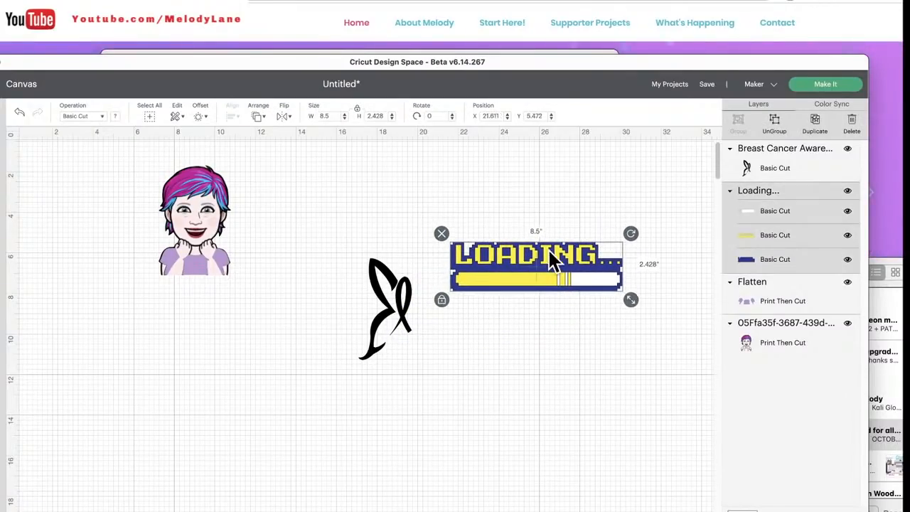
- Duplicate the Loading... design, place the copy below the original at about X 22.8, Y 11.0, and ungroup it
left_click(810, 128)
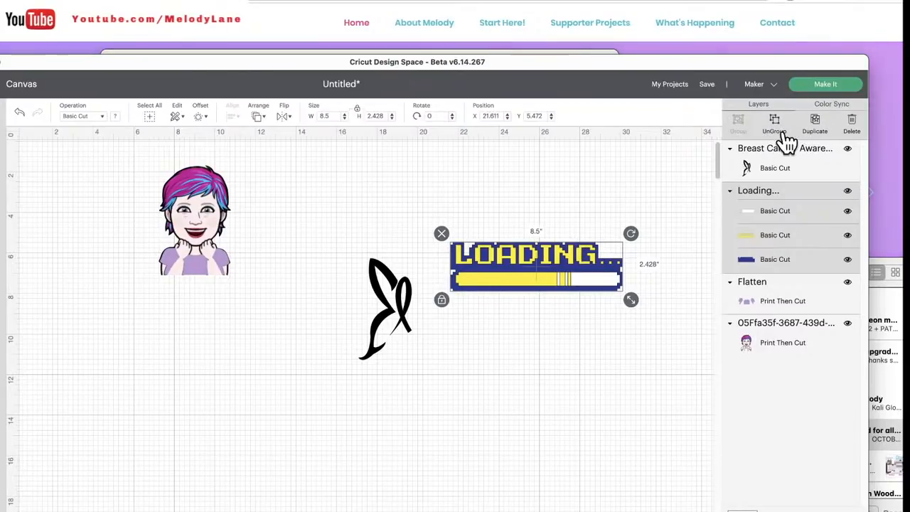
left_click_drag(534, 266, 559, 377)
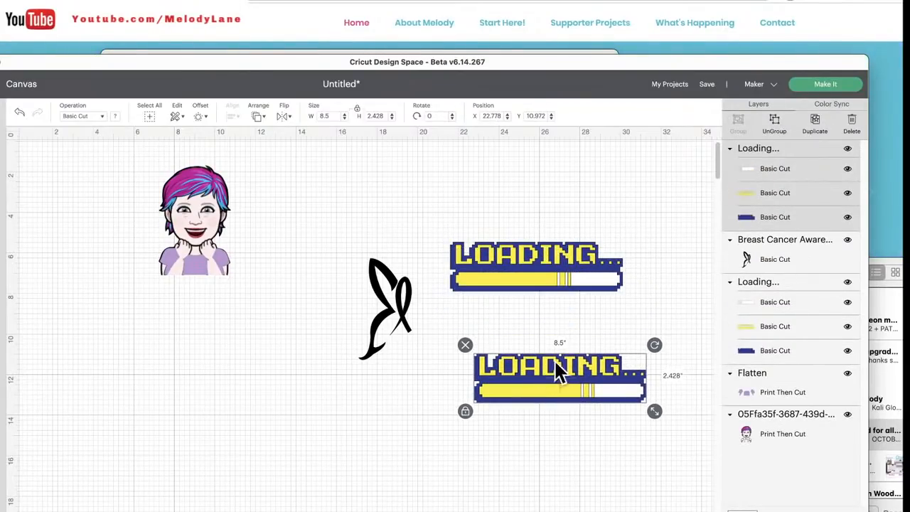
left_click(775, 127)
- Move the copy's yellow lettering layer below its blue background and place a duplicate of it at about X 8.5, Y 14.6
left_click(546, 411)
left_click_drag(546, 407, 518, 464)
mouse_move(561, 392)
left_mouse_down()
mouse_move(552, 406)
mouse_move(552, 387)
mouse_move(563, 391)
mouse_move(554, 389)
left_mouse_up()
left_click_drag(543, 446, 498, 441)
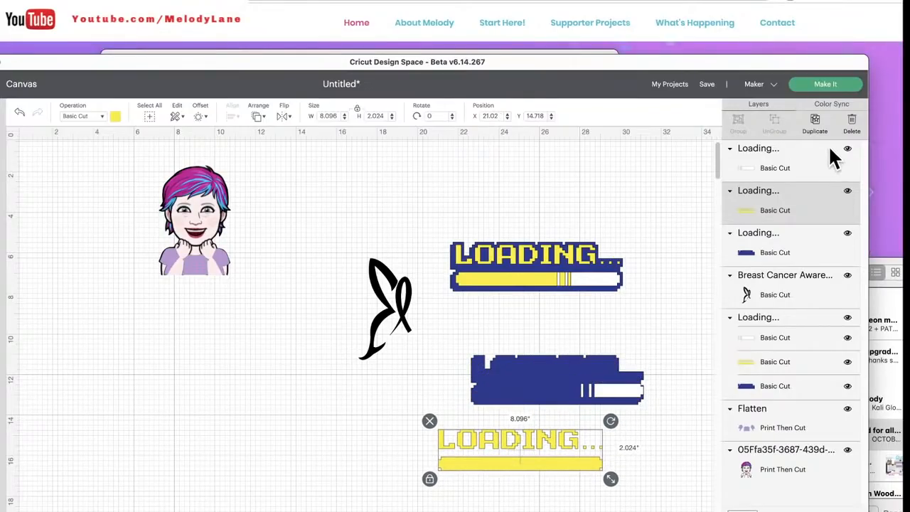
left_click(815, 123)
left_click_drag(507, 448, 260, 439)
- Use Contour on the yellow layer below the blue background to hide the letters O, D and N
left_click(505, 442)
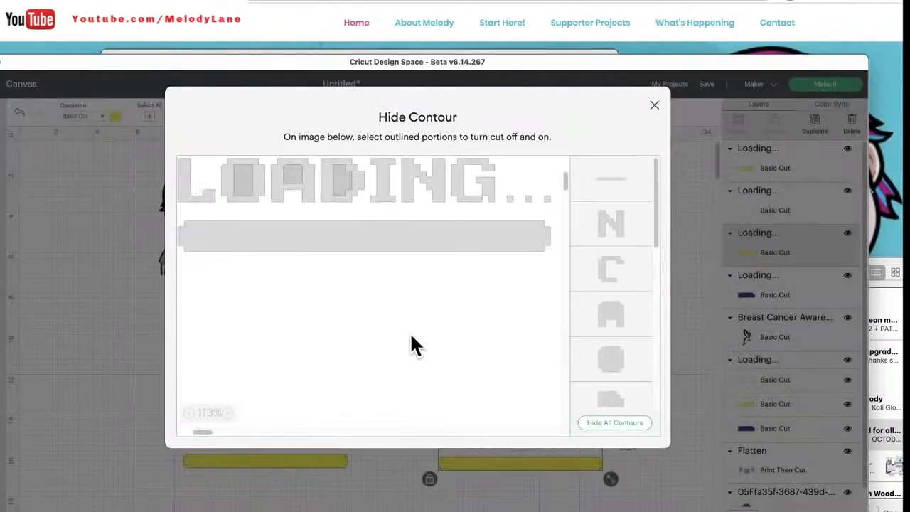
left_click(257, 179)
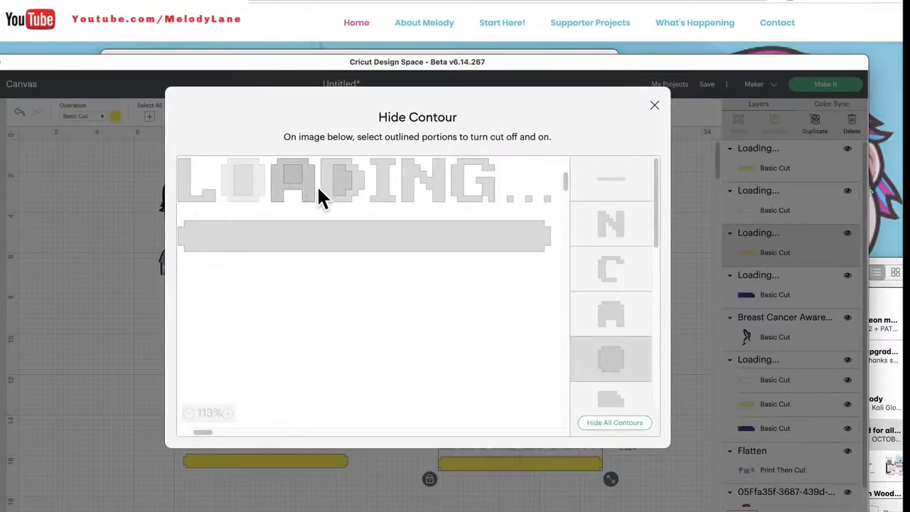
left_click(425, 182)
left_click(551, 452)
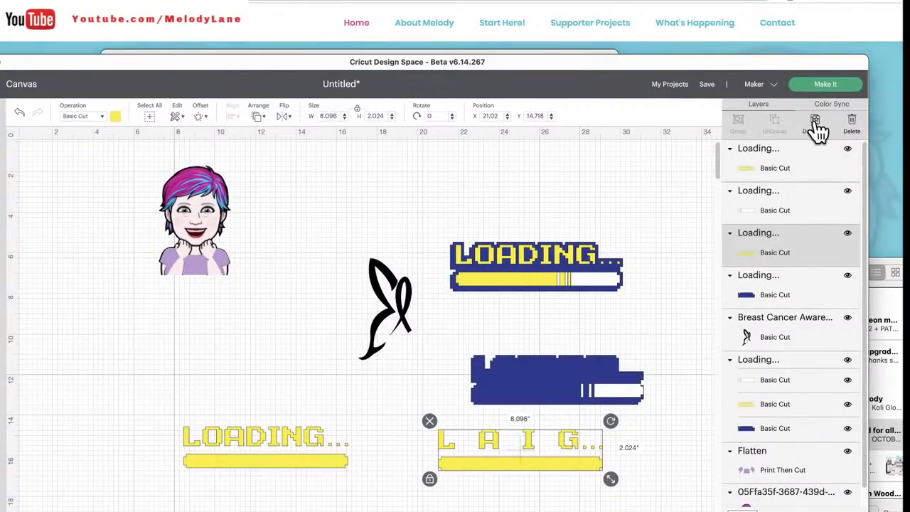
- Use Contour on the duplicated yellow layer to hide the letters L, A, I and G
left_click(275, 440)
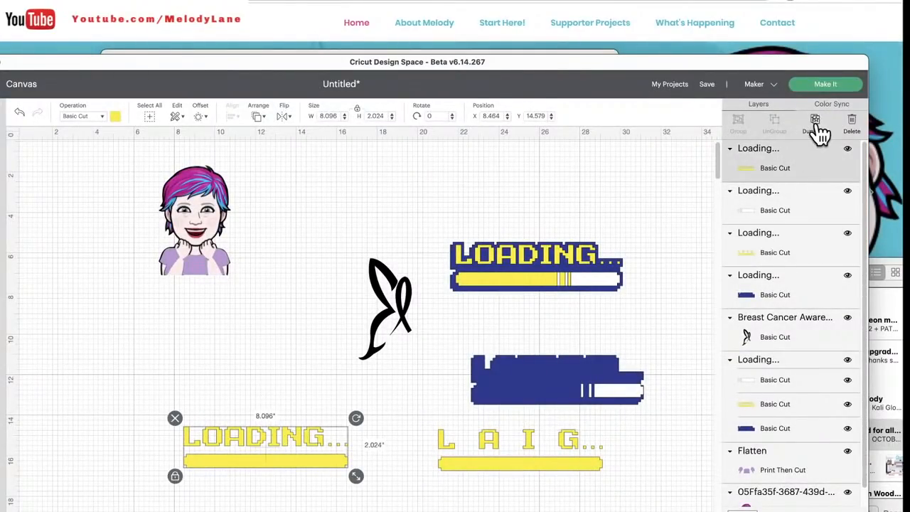
left_click(851, 509)
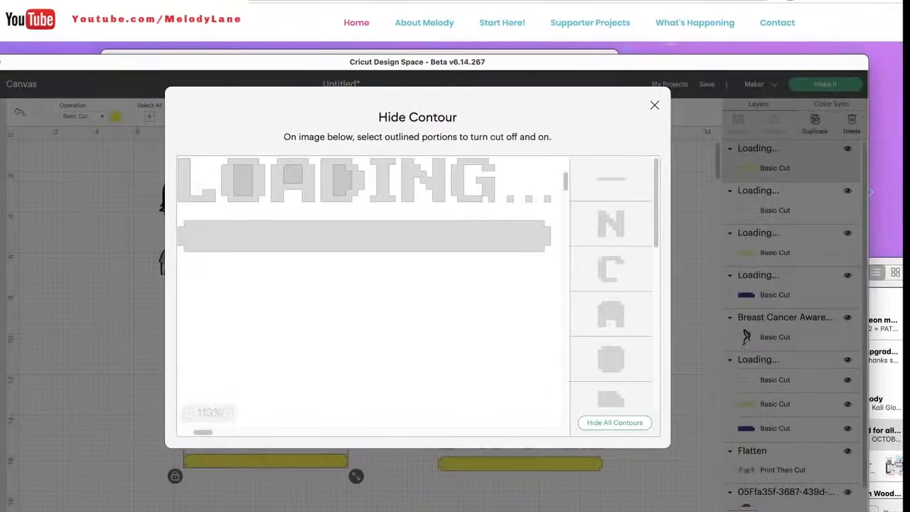
left_click(211, 196)
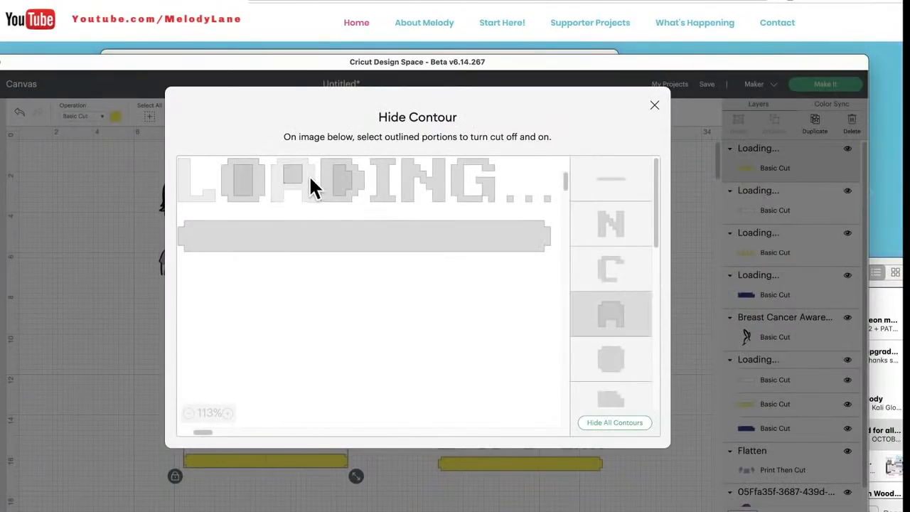
left_click(459, 191)
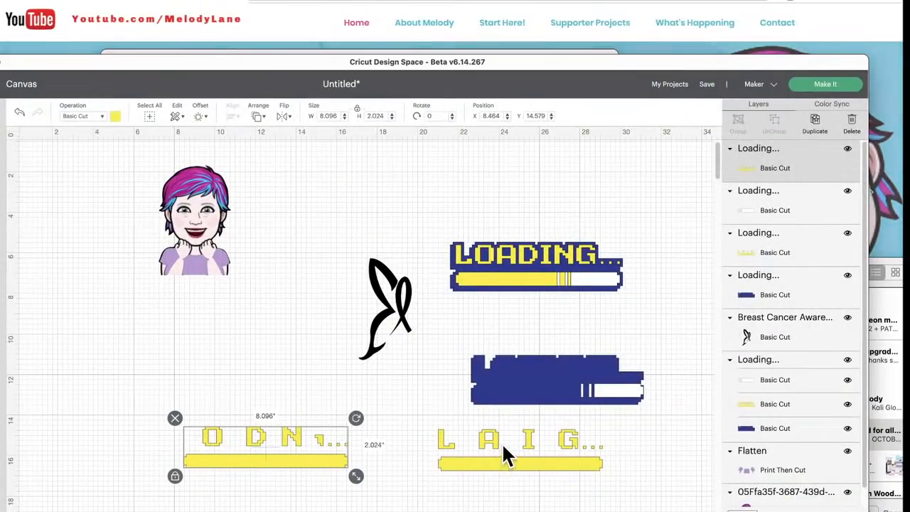
- Hide the progress bar contour in the L, A, I, G layer and overlay its letters on the O, D, N layer to complete the word
left_click(494, 445)
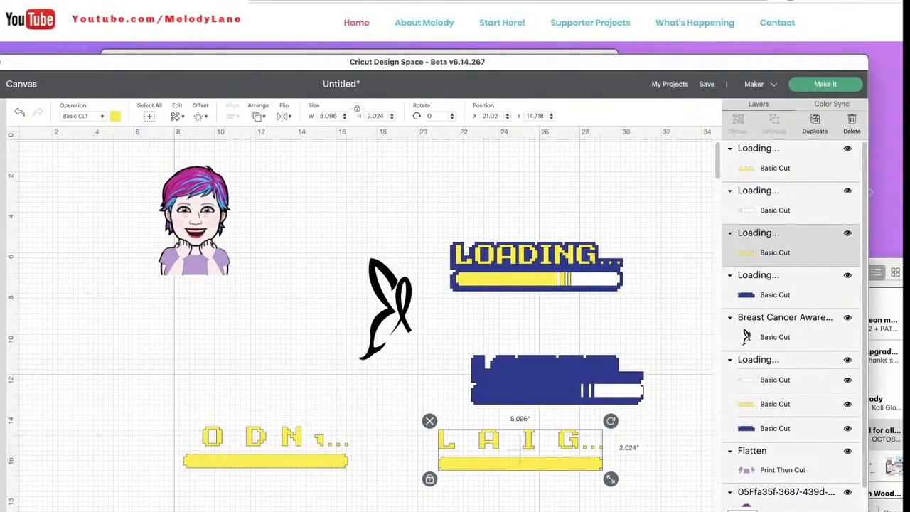
left_click(851, 509)
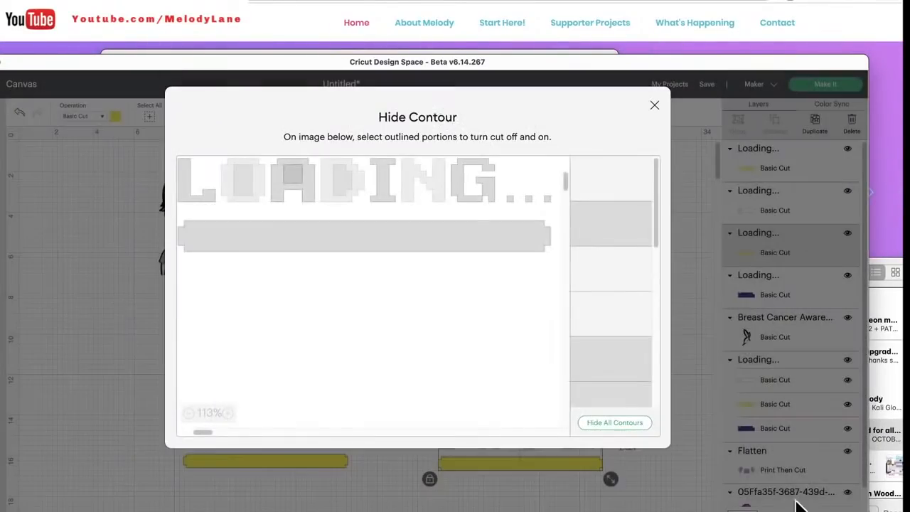
left_click(355, 238)
left_click(453, 496)
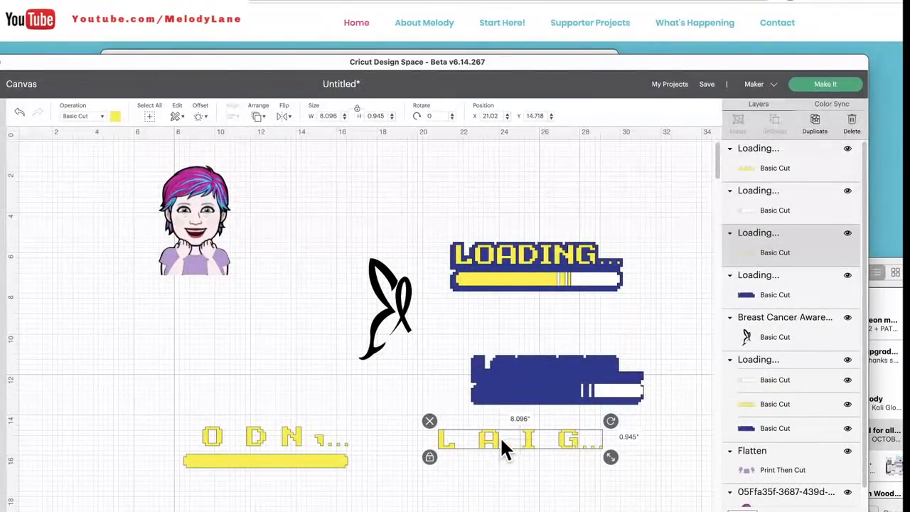
left_click_drag(500, 436, 239, 440)
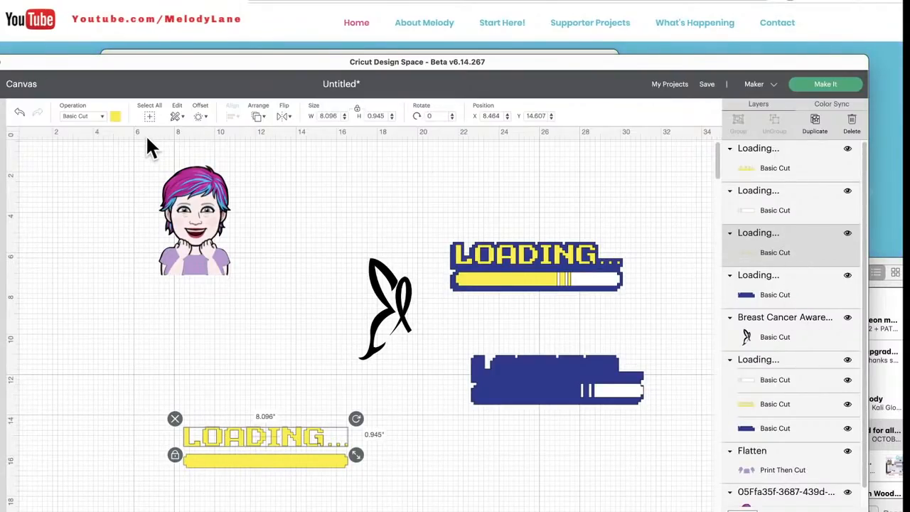
- Recolour the layer holding the letters L, A, I and G green
left_click(115, 116)
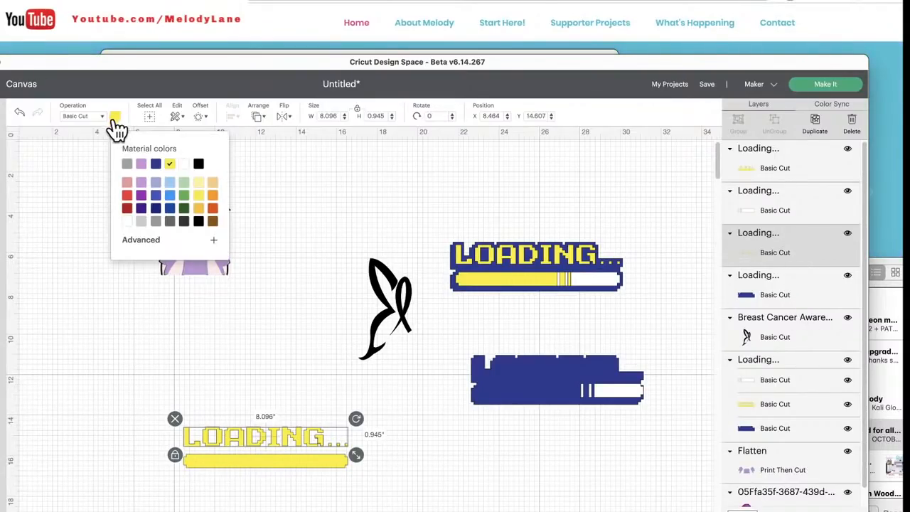
left_click(185, 197)
left_click(278, 409)
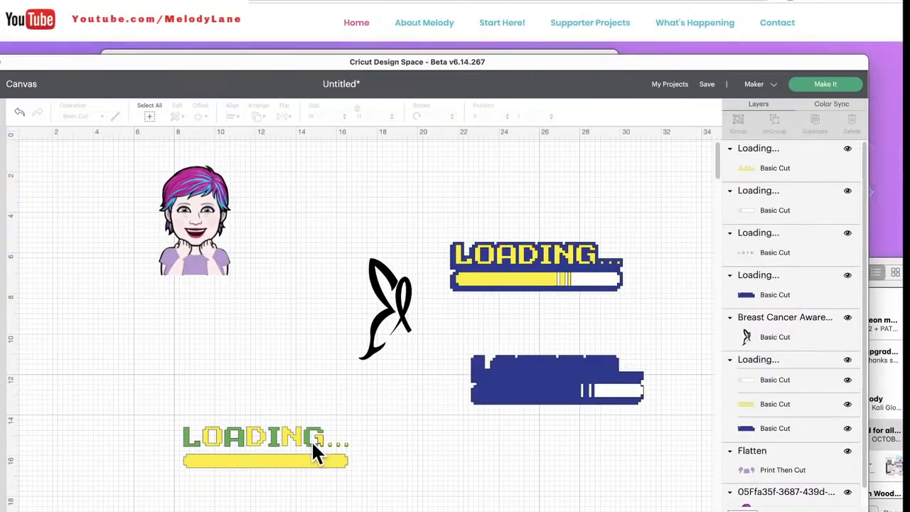
- Group the yellow and green lettering layers and place the group over the lower blue background at about X 22.8, Y 11.3
left_click_drag(148, 420, 376, 498)
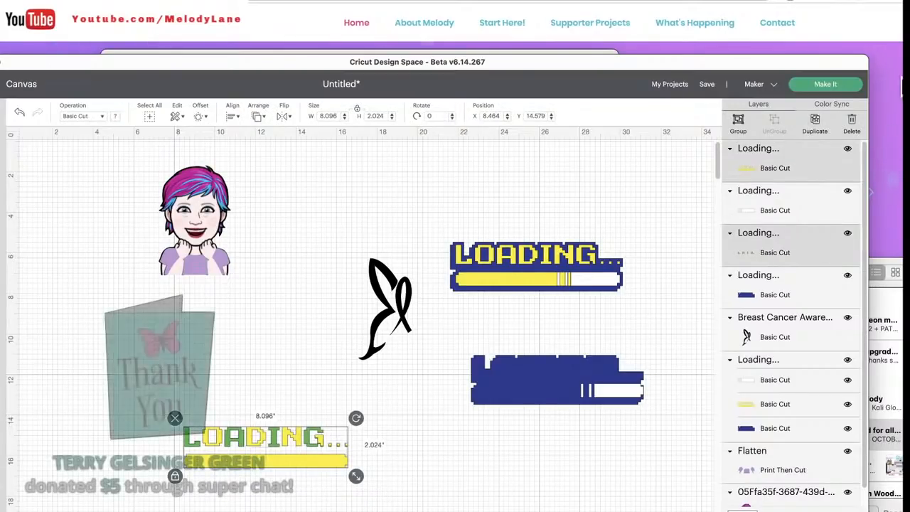
left_click(739, 123)
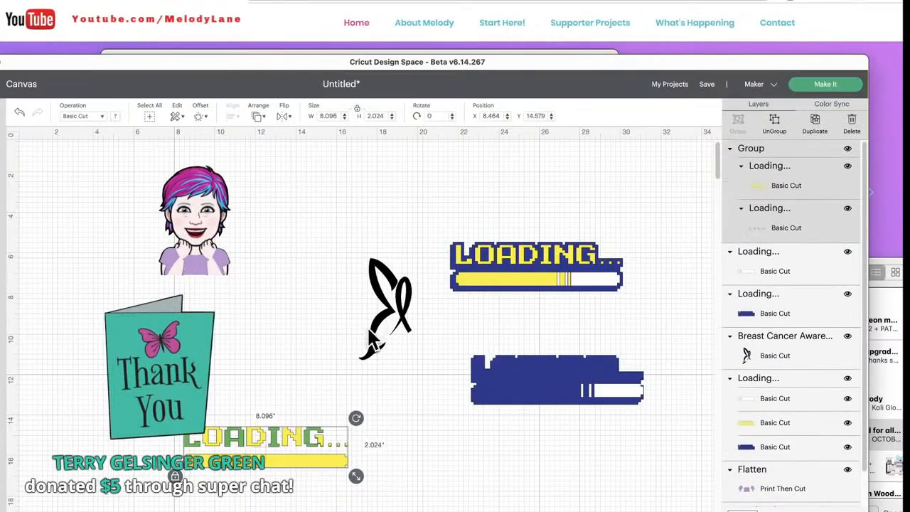
left_click_drag(285, 432, 578, 363)
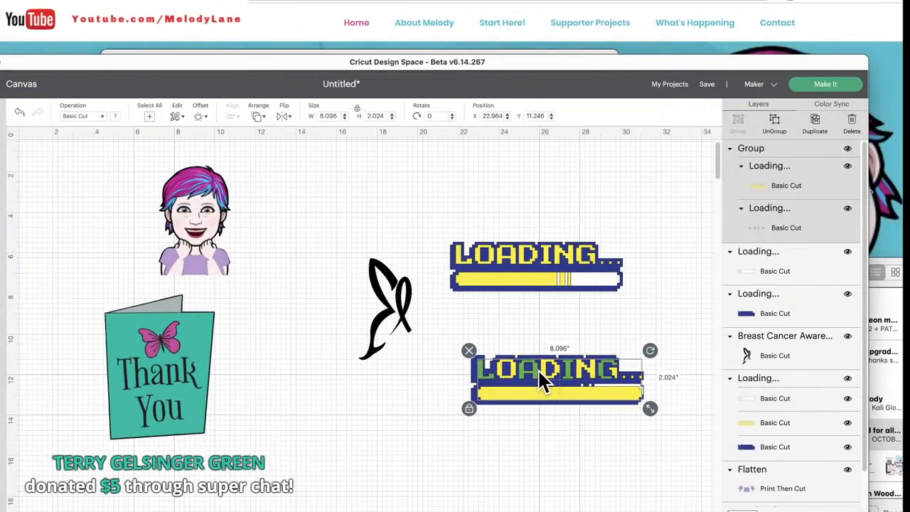
scroll(540, 373, "down", 1)
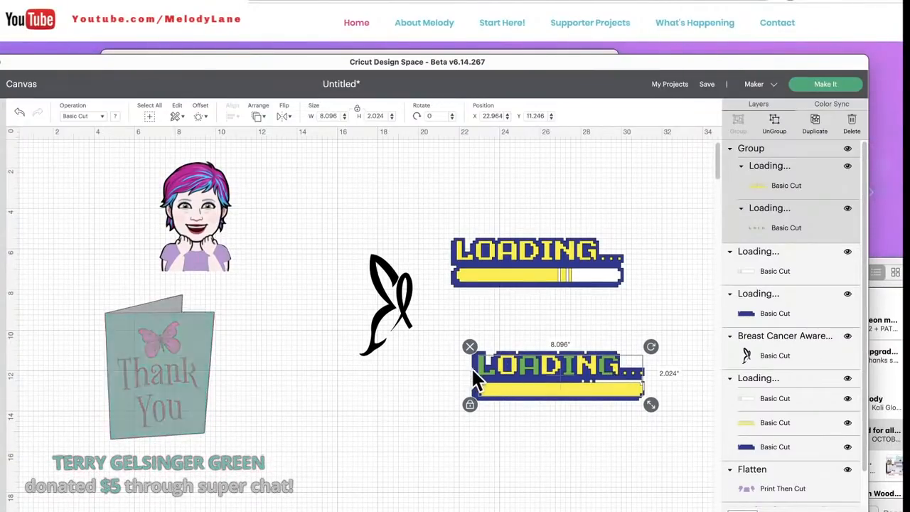
scroll(578, 365, "up", 1)
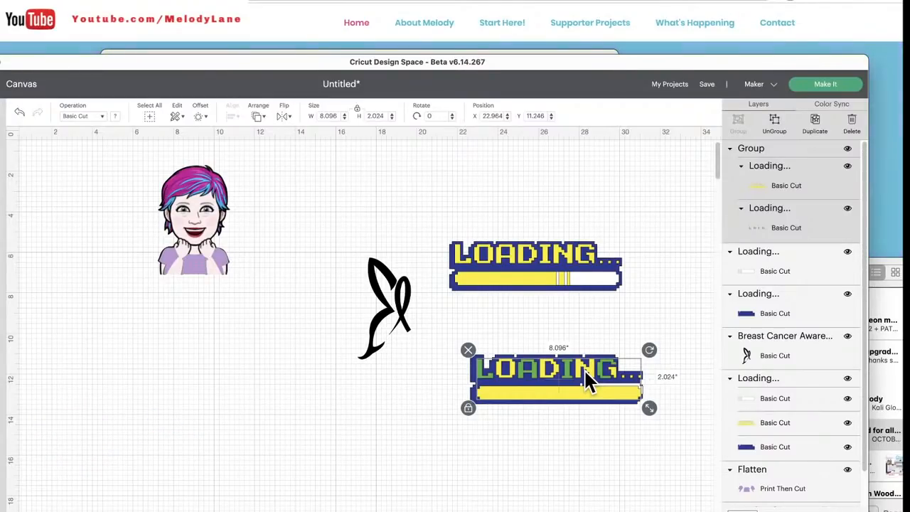
left_click_drag(585, 374, 583, 373)
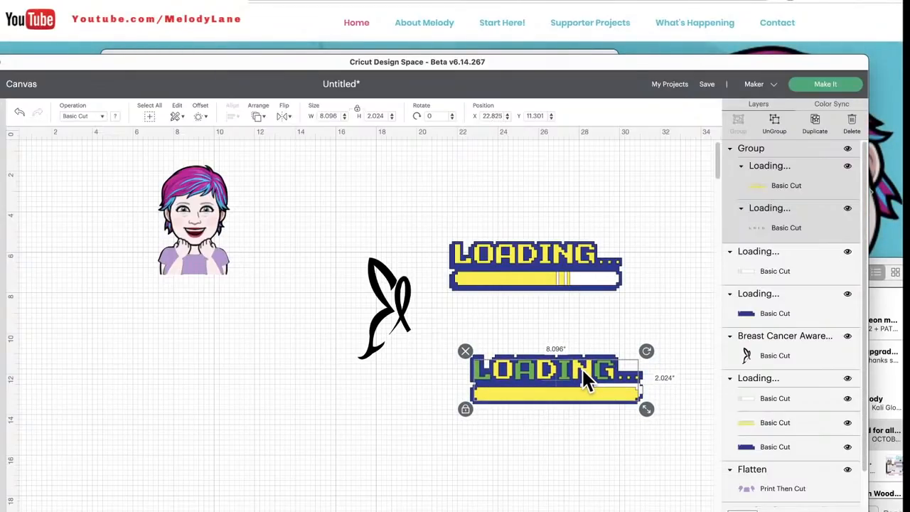
- Use Contour on the grouped yellow O, D, N layer to hide its progress bar while keeping the letters
left_click(769, 179)
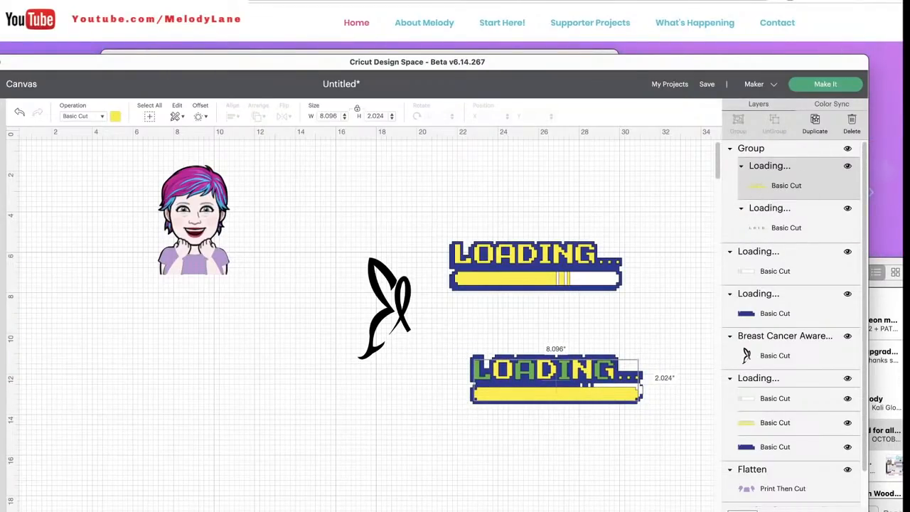
left_click(851, 508)
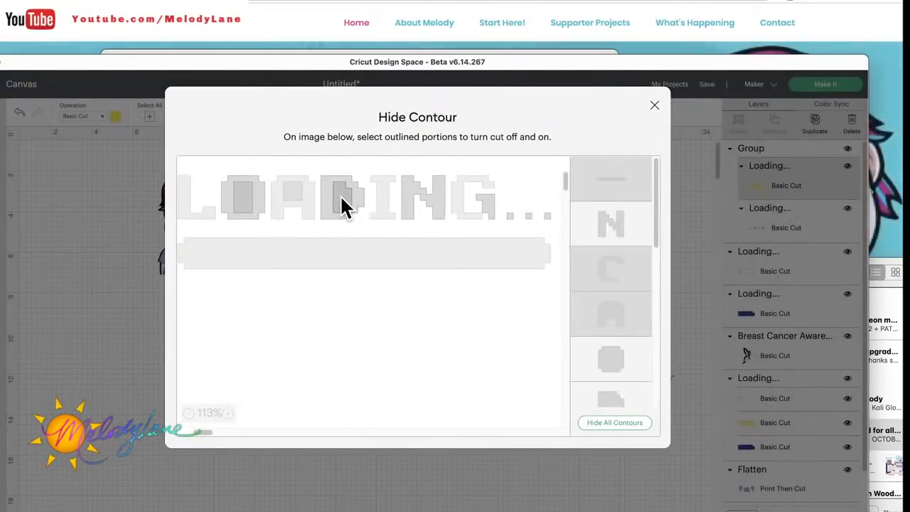
left_click(326, 208)
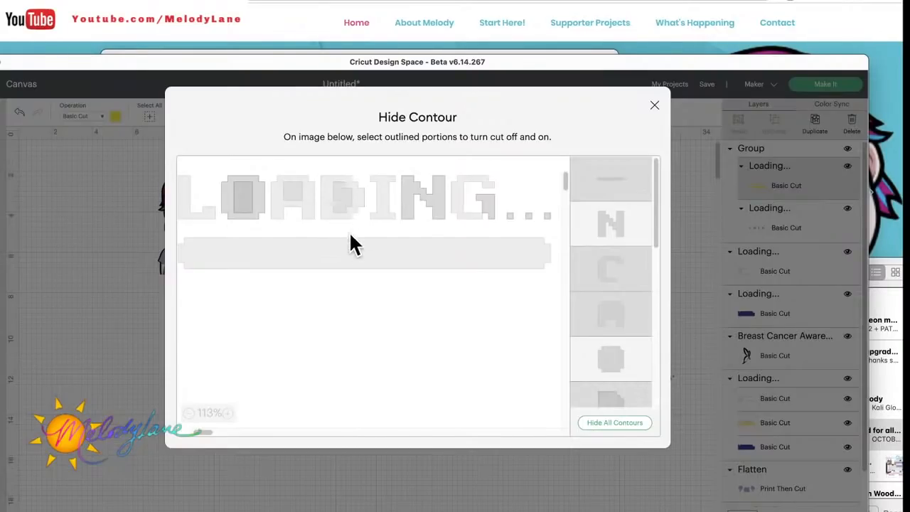
left_click(432, 197)
left_click(579, 477)
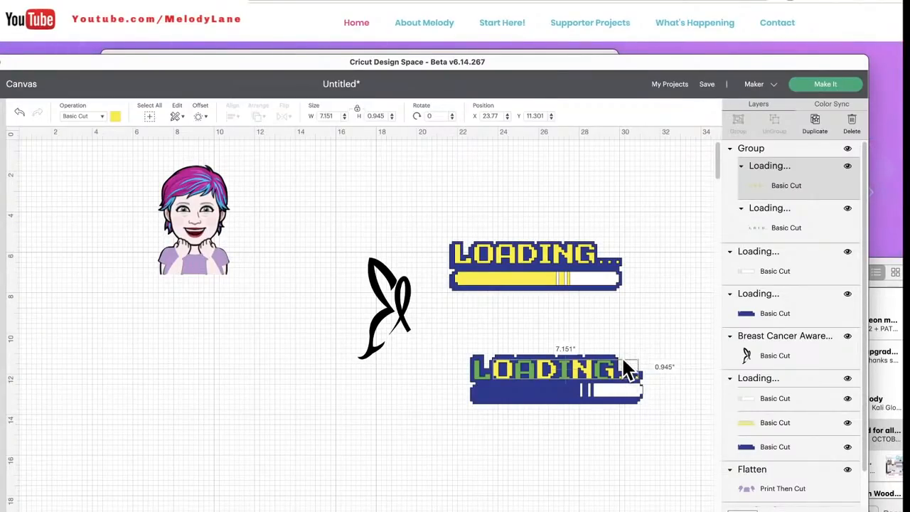
- Change the avatar image's operation from Print Then Cut to Basic Cut and recolour it green
mouse_move(189, 190)
left_mouse_down()
mouse_move(203, 187)
mouse_move(195, 212)
mouse_move(191, 199)
left_mouse_up()
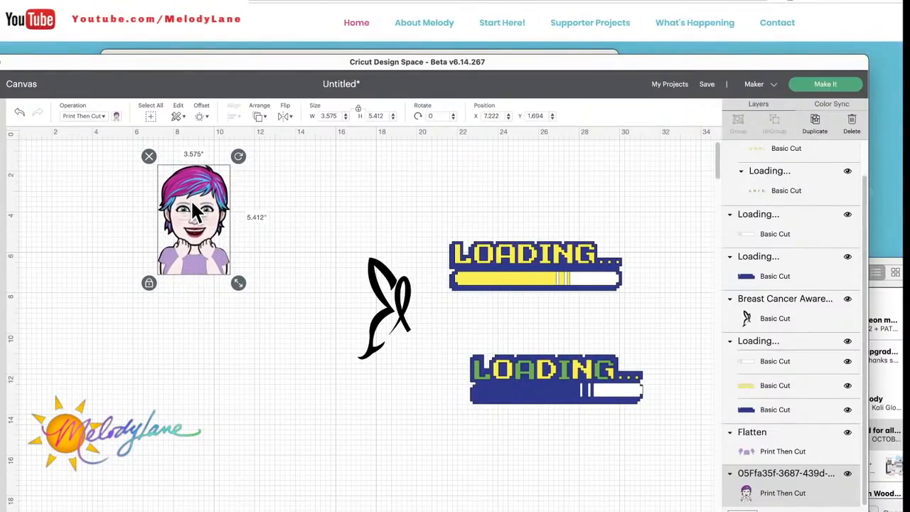
left_click(91, 117)
left_click(93, 147)
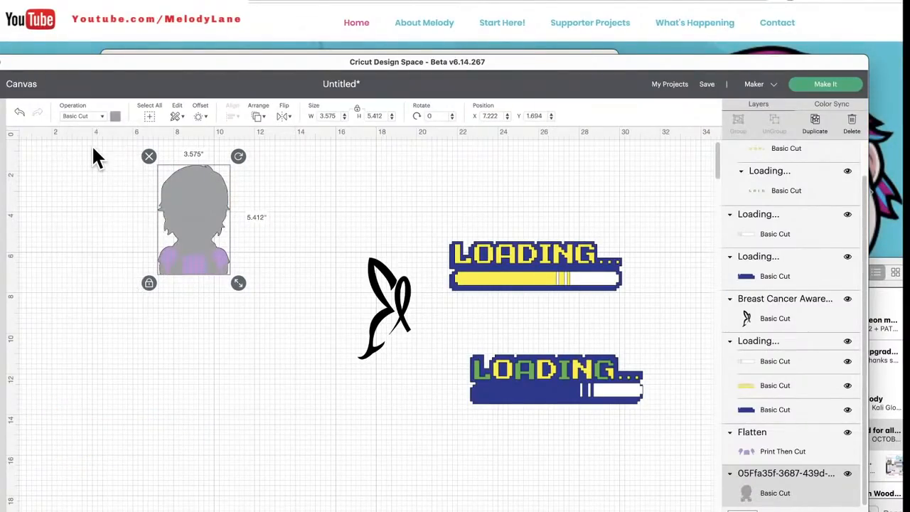
left_click(116, 116)
left_click(157, 185)
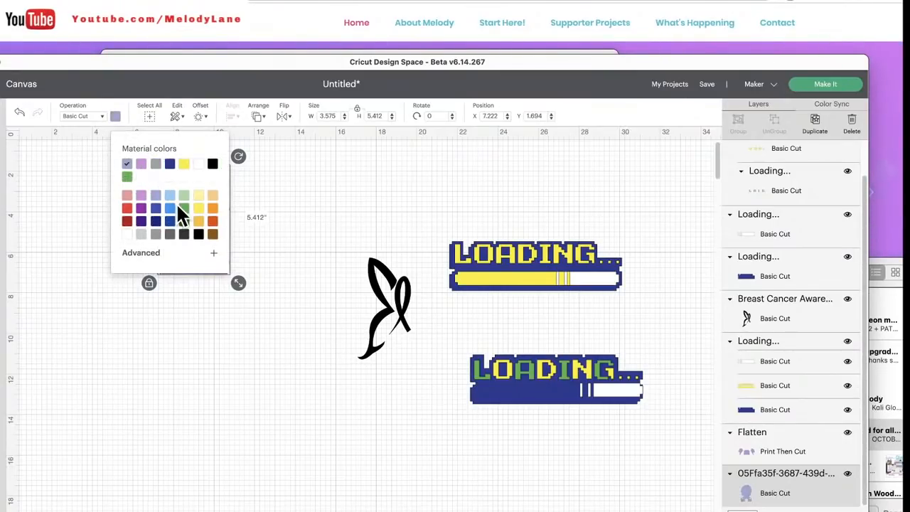
left_click(183, 208)
left_click(288, 203)
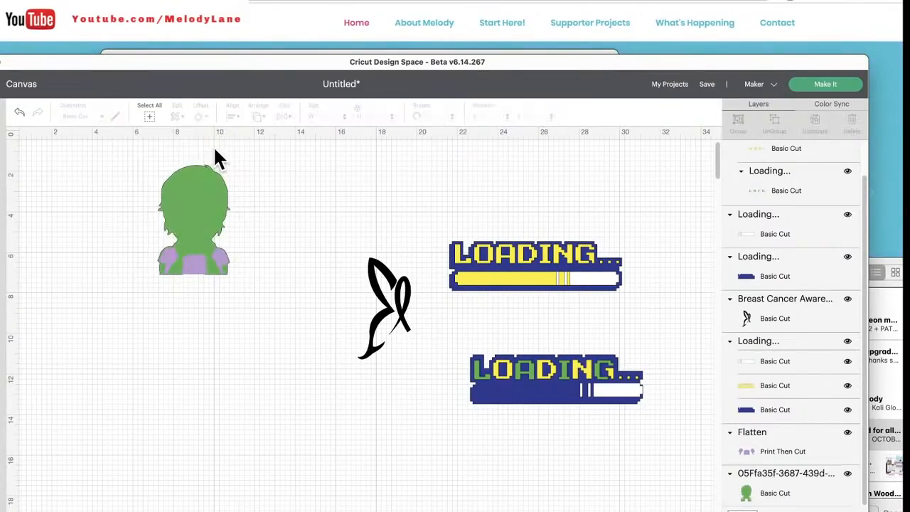
- Set the green avatar silhouette to standard Print Then Cut and restore its original artwork
left_click(166, 179)
left_click(103, 117)
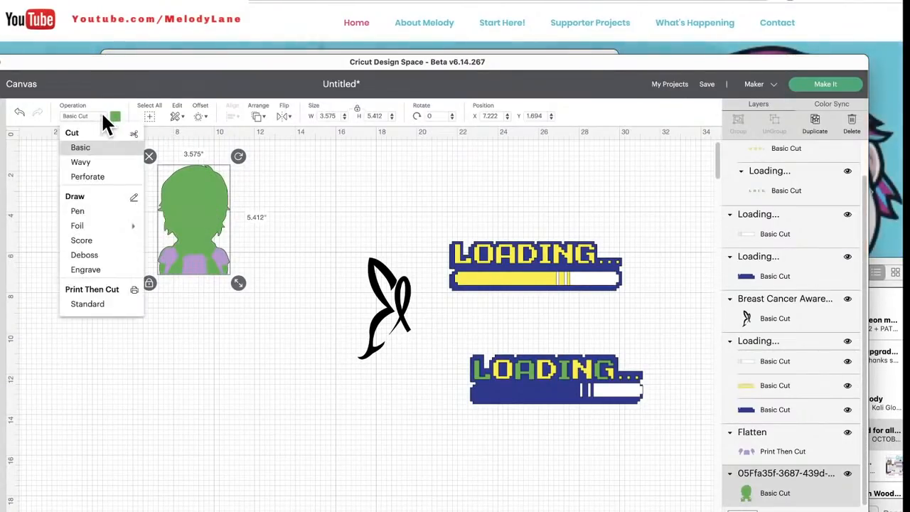
left_click(99, 305)
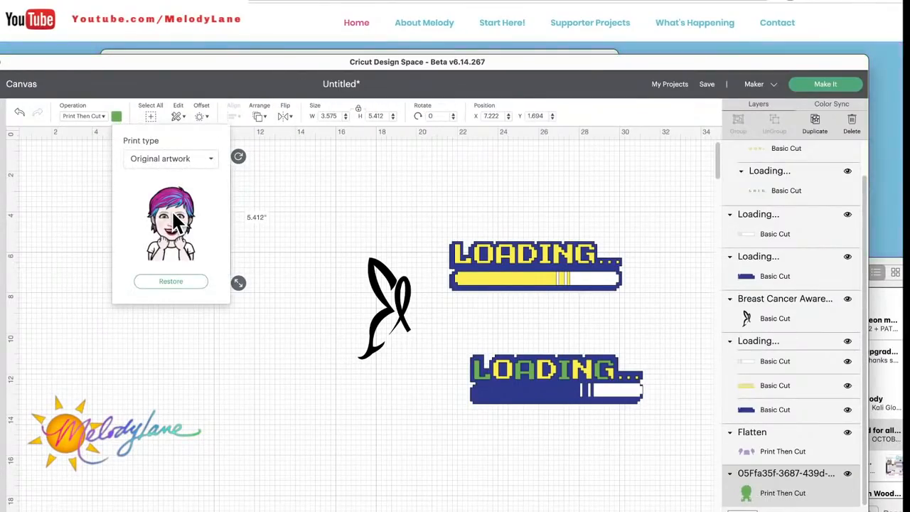
left_click(172, 285)
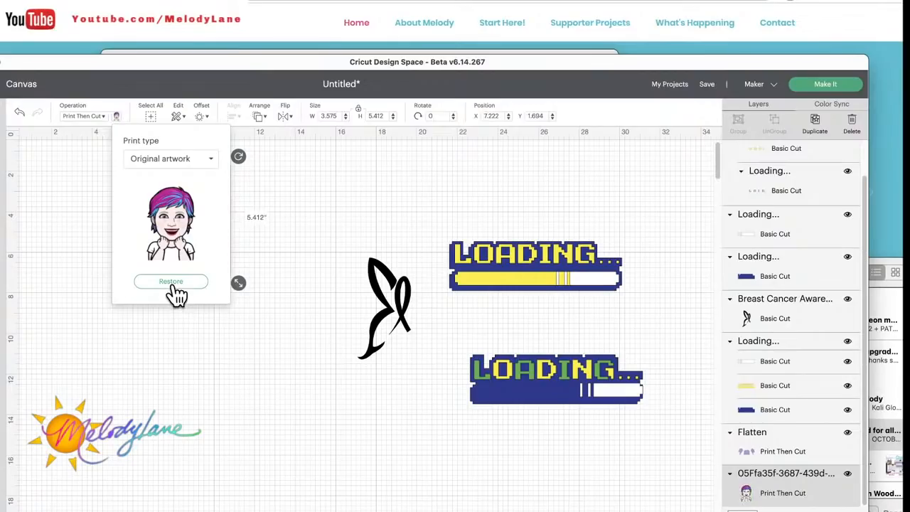
left_click(277, 218)
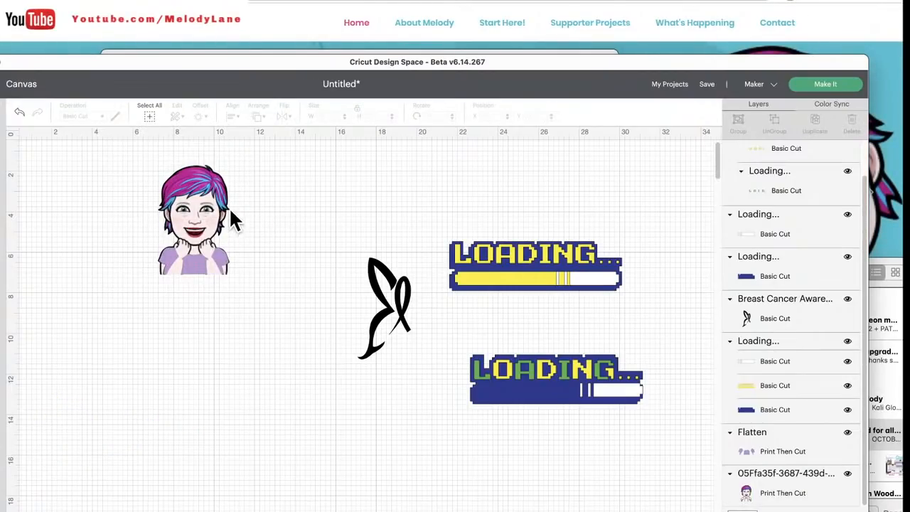
- Move the avatar to about X 10, Y 1.5 and realign the separate purple shirt pieces over it at about X 10.1, Y 5.6
left_click(190, 192)
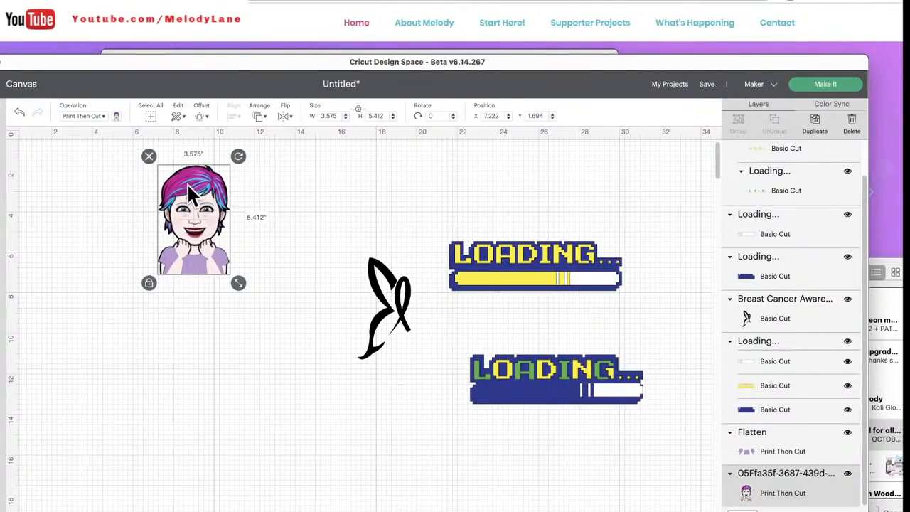
left_click_drag(206, 213, 264, 211)
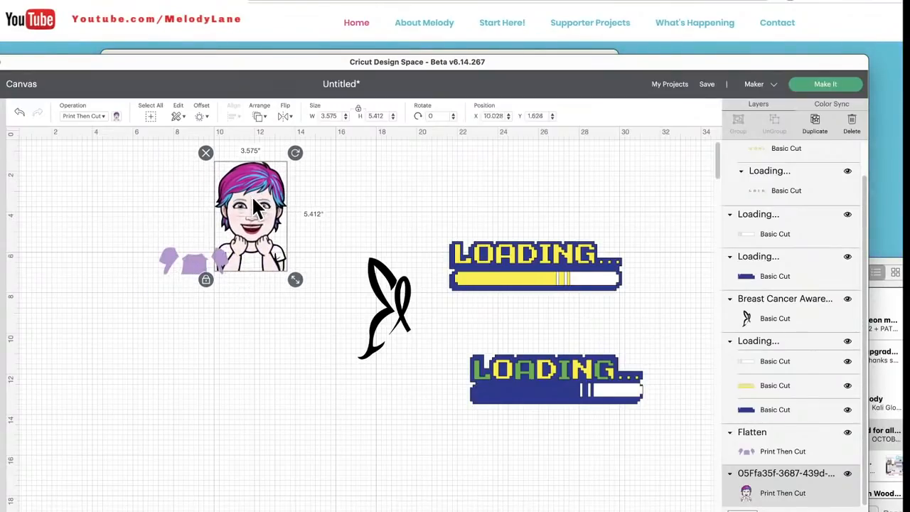
mouse_move(189, 260)
left_mouse_down()
mouse_move(186, 269)
mouse_move(193, 263)
left_mouse_up()
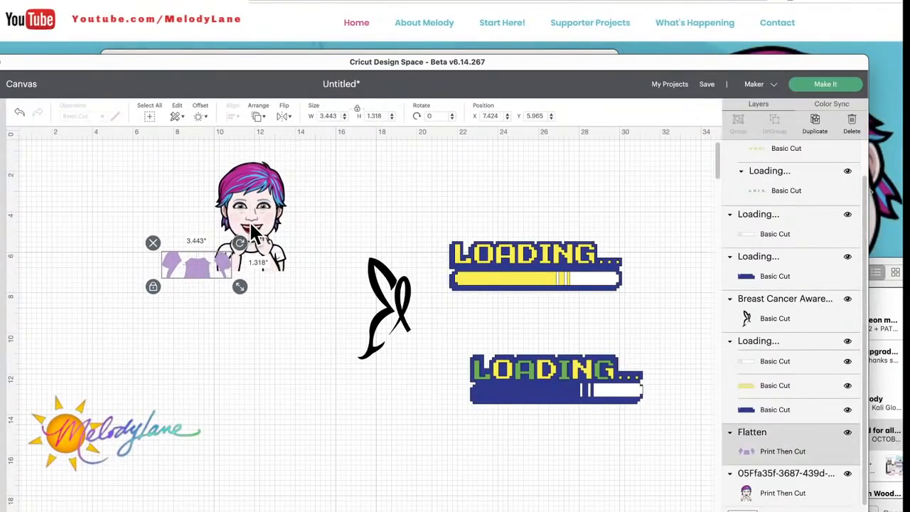
left_click_drag(204, 262, 261, 256)
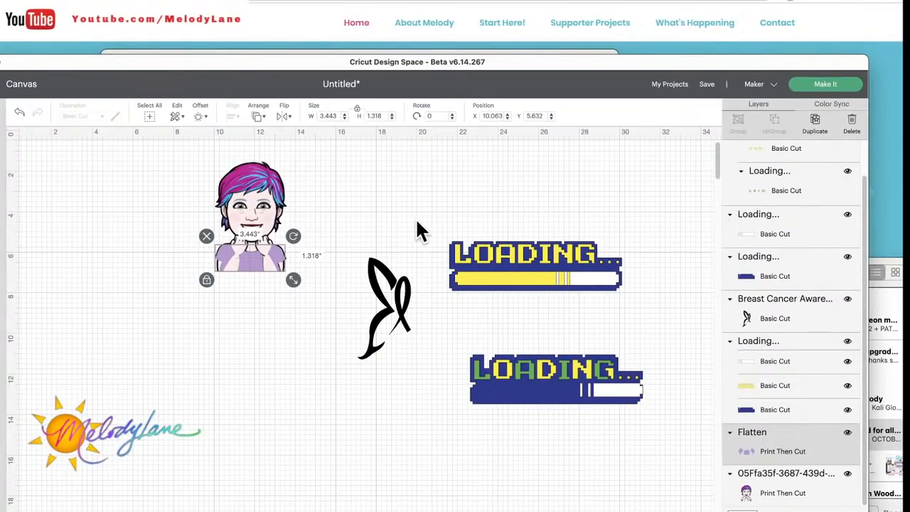
- Move the black butterfly ribbon to about X 14.2, Y 8.9 and apply a 0.25 in offset with rounded corners
left_click_drag(395, 285, 363, 341)
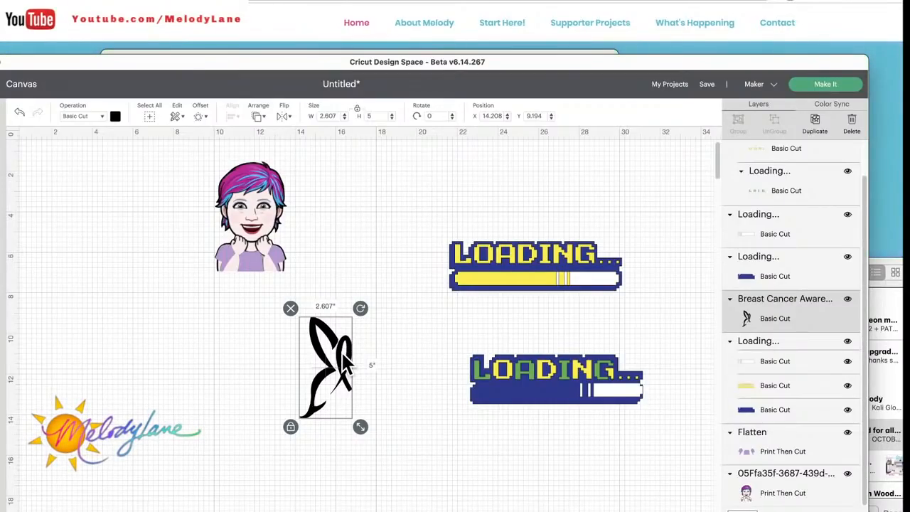
mouse_move(344, 358)
left_mouse_down()
mouse_move(370, 343)
mouse_move(343, 352)
left_mouse_up()
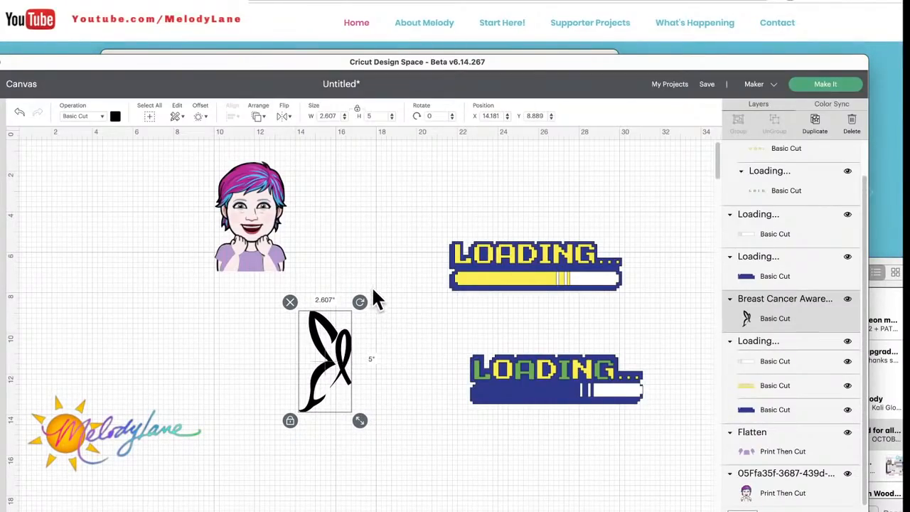
left_click(202, 118)
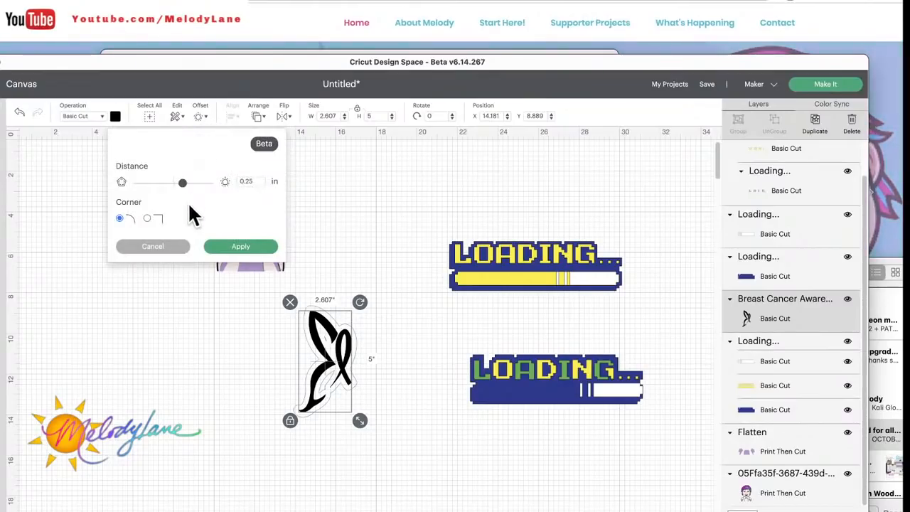
left_click(242, 249)
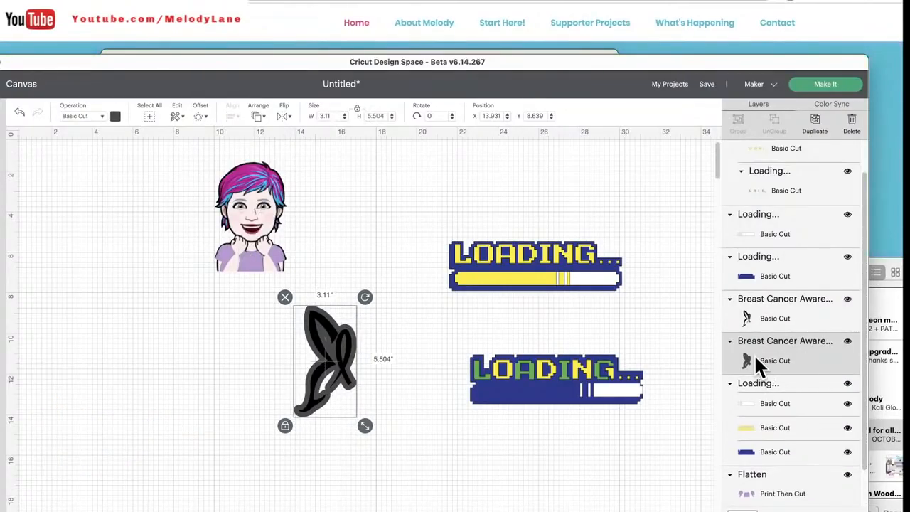
- Recolour the original butterfly ribbon layer above its offset with a custom light pink
left_click(751, 314)
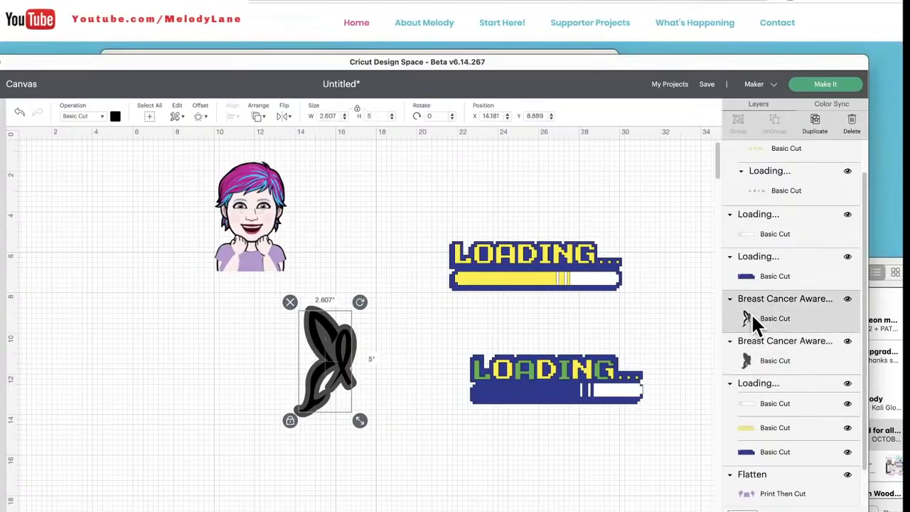
left_click(114, 117)
left_click(127, 209)
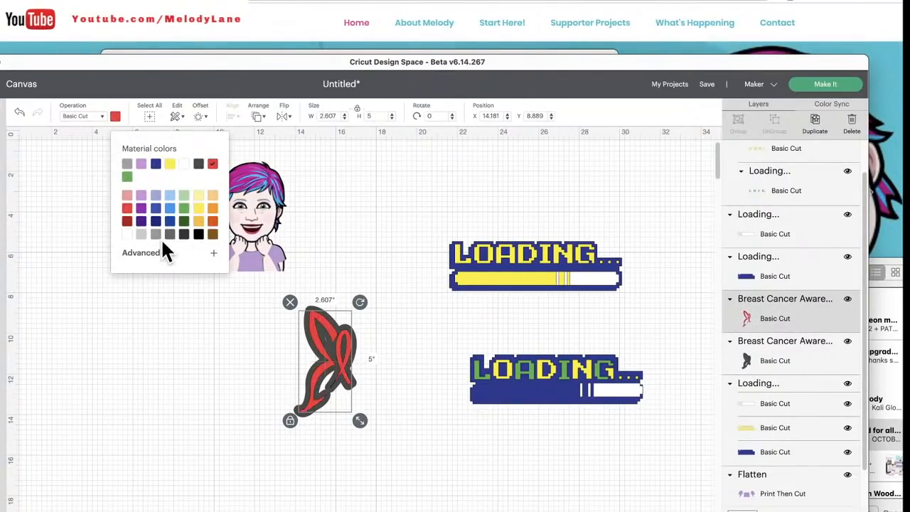
left_click(145, 254)
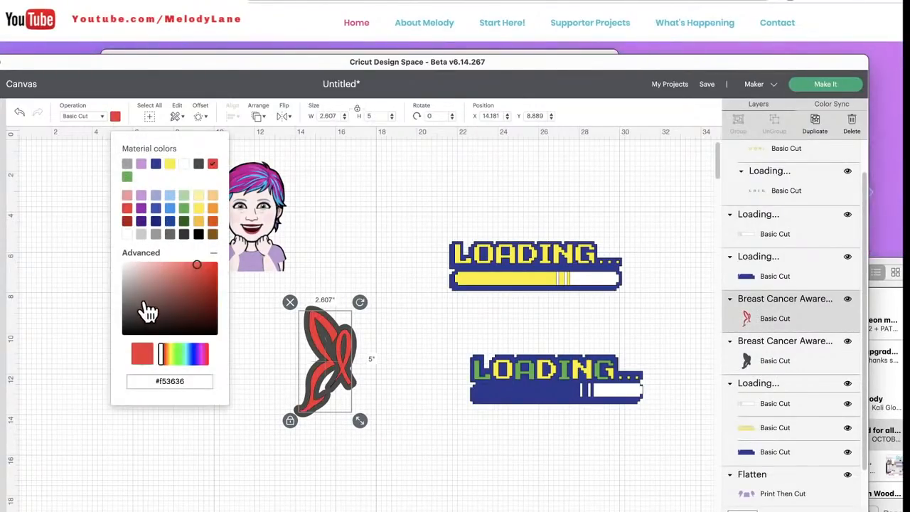
left_click(204, 353)
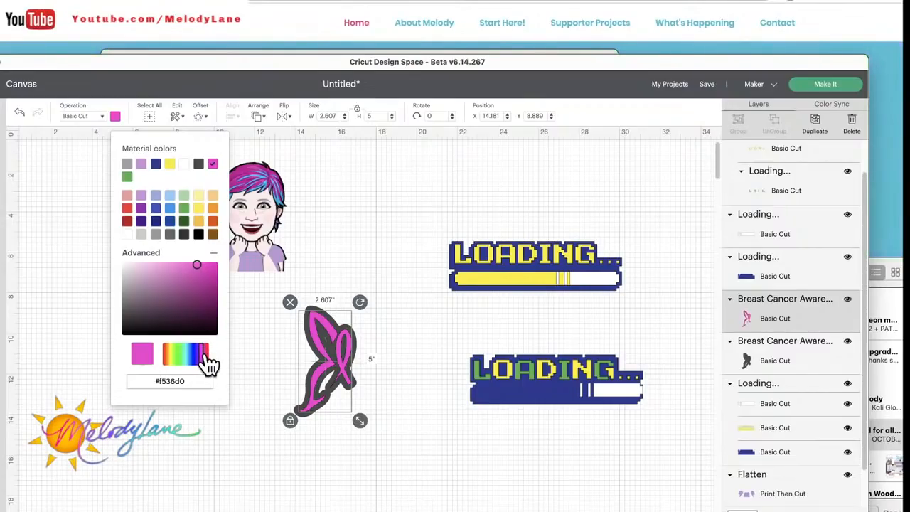
left_click(206, 354)
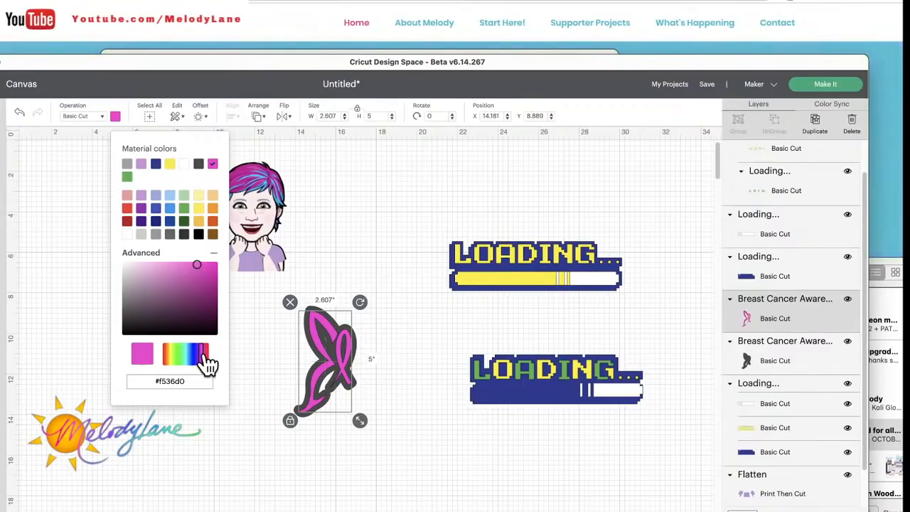
left_click(174, 265)
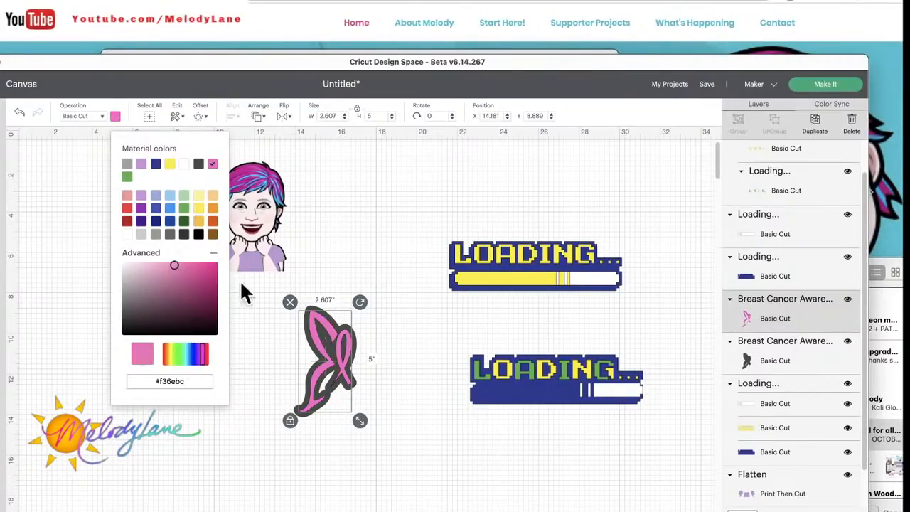
left_click(164, 262)
left_click(383, 257)
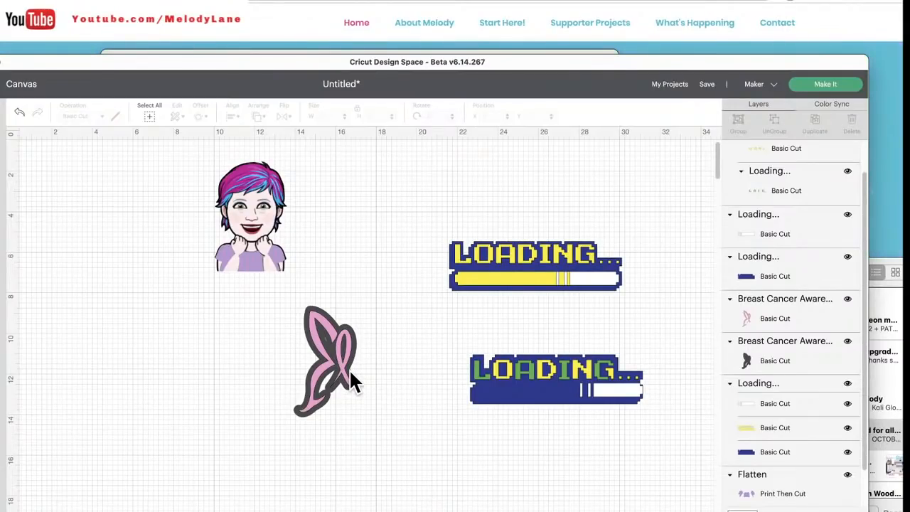
- Hide the small inner cutouts of the black butterfly offset layer with Contour so it becomes a solid shape
left_click(764, 359)
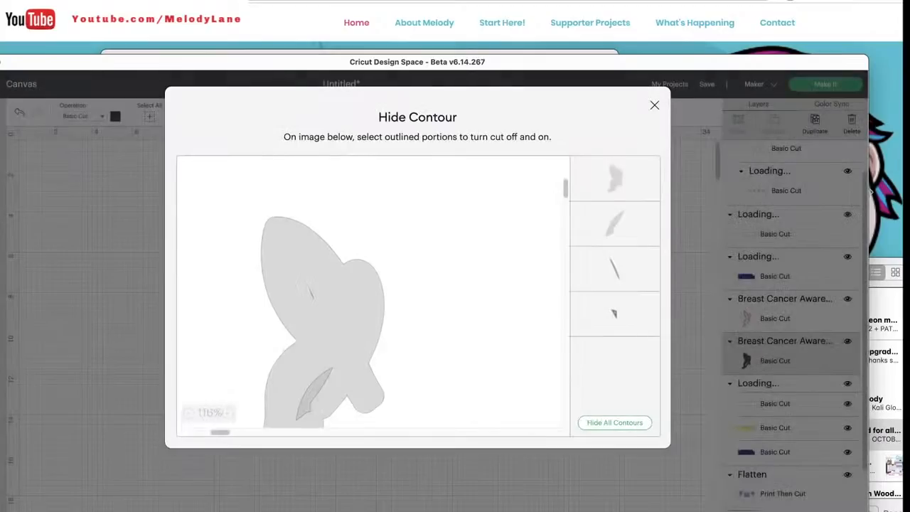
left_click(315, 381)
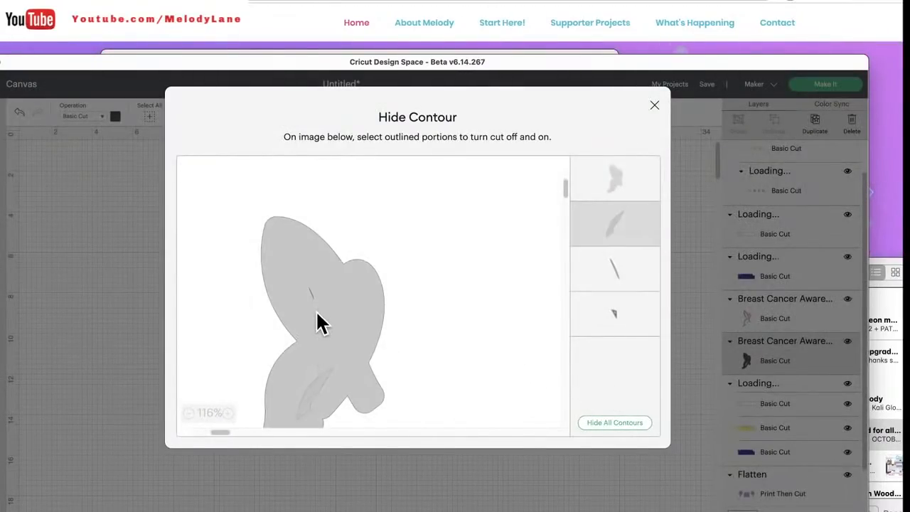
left_click(311, 291)
left_click(633, 313)
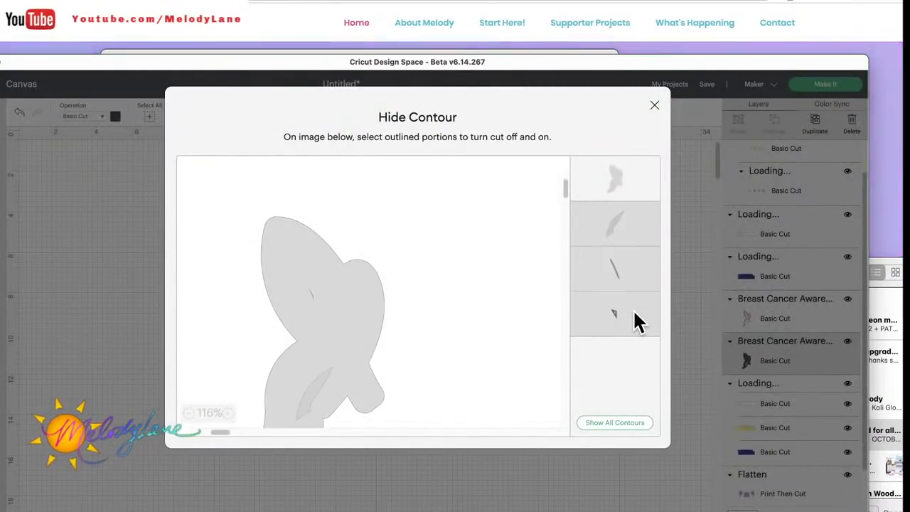
left_click(583, 481)
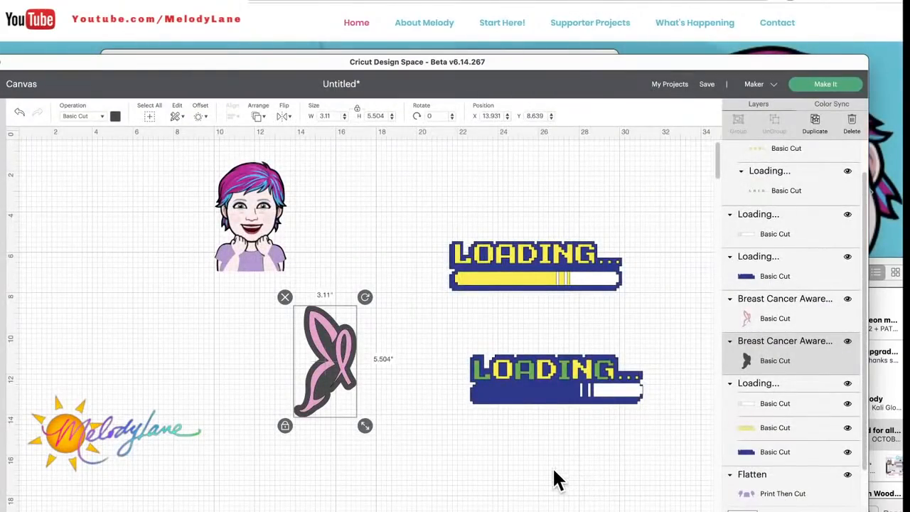
- Recolour the offset layer behind the pink butterfly ribbon to white (#ffffff)
left_click(260, 331)
left_click_drag(261, 326, 383, 392)
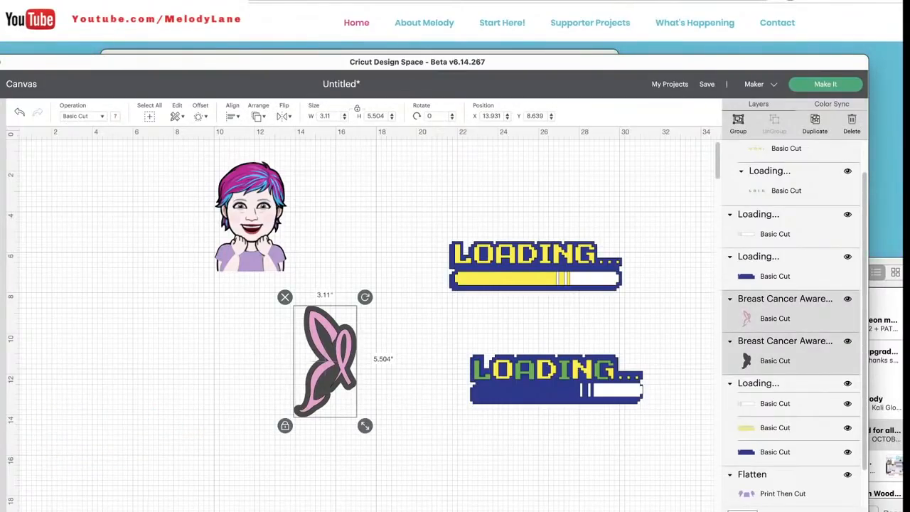
left_click(754, 356)
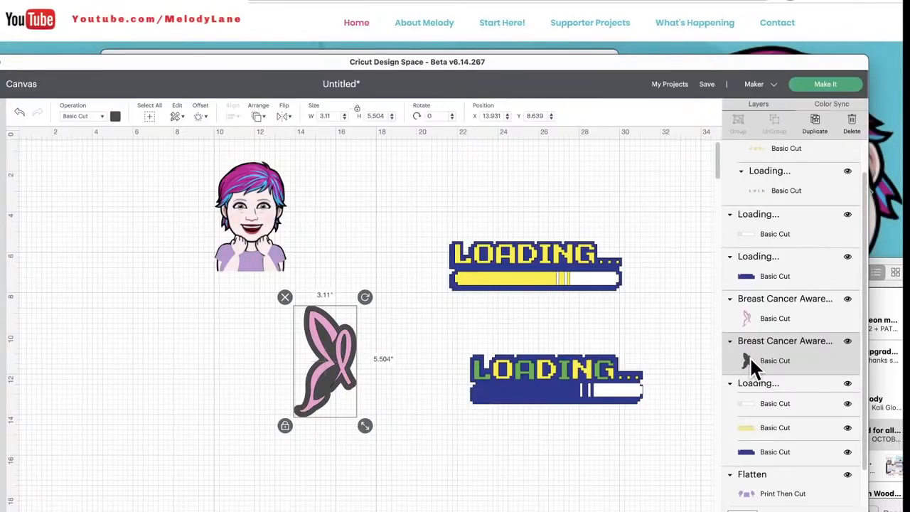
left_click(115, 116)
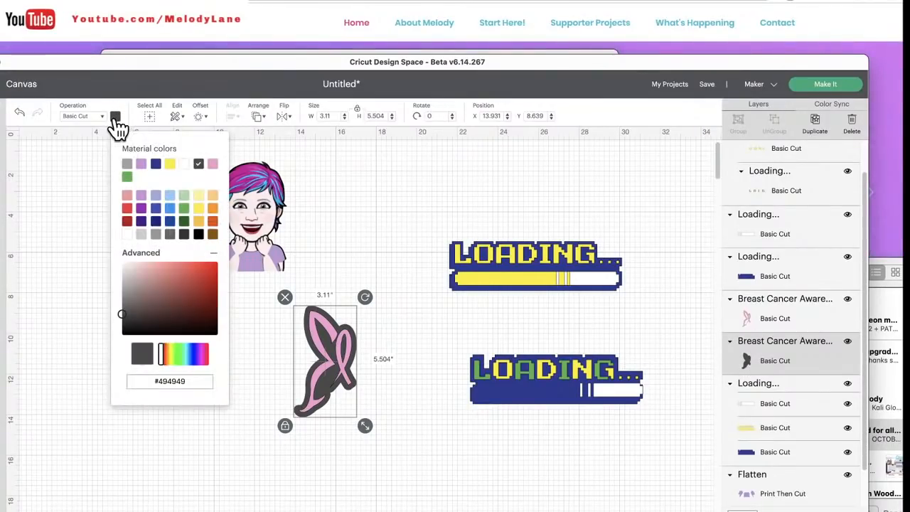
left_click(185, 164)
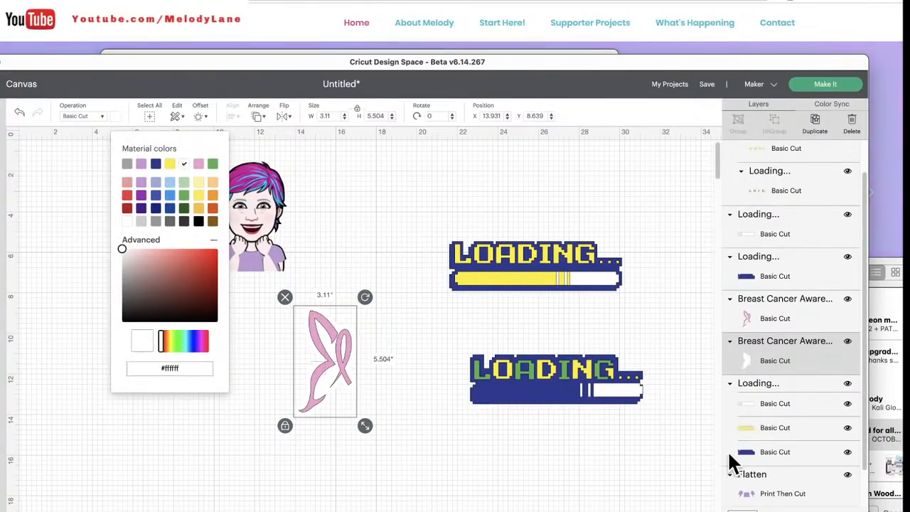
key("Escape")
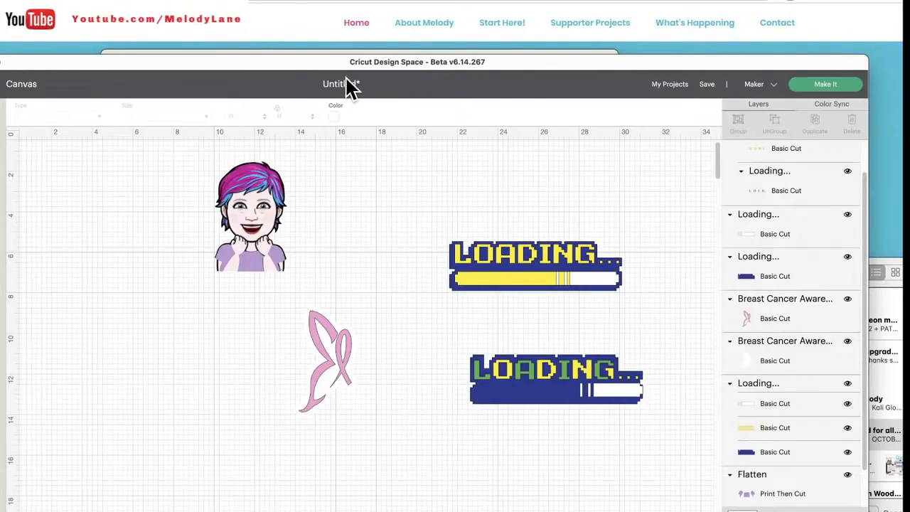
- Set the canvas background colour to light green from the basic colour swatches
left_click(338, 124)
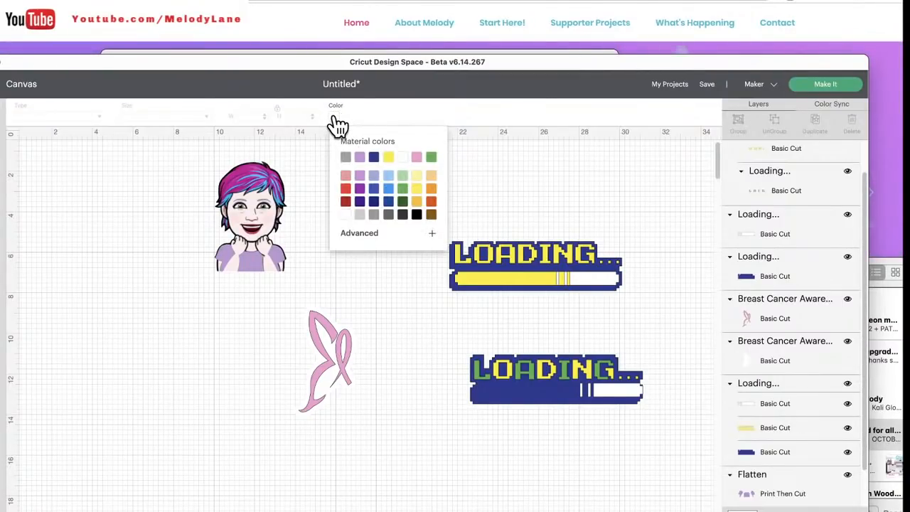
left_click(403, 176)
left_click(406, 288)
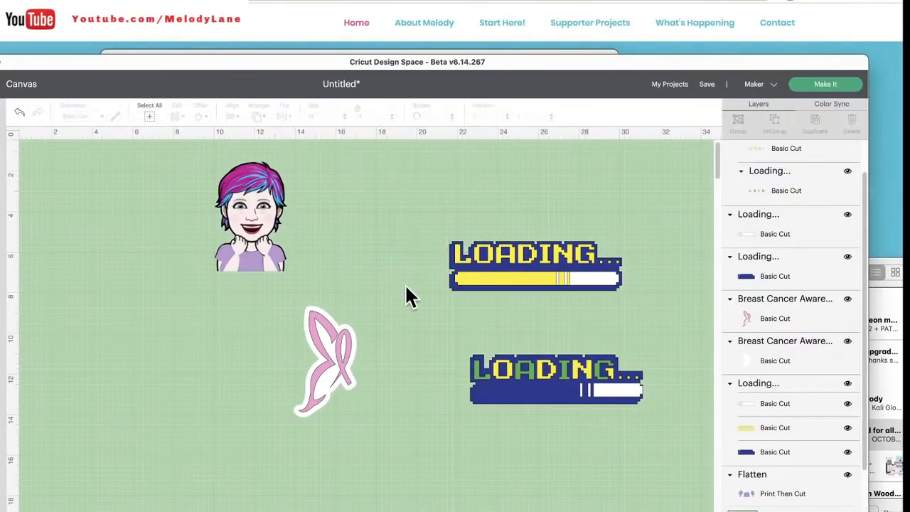
- Flatten the butterfly and its offset into one Print Then Cut layer, sized about 5.29 × 9.37 in at about X 15.1, Y 9.2
left_click_drag(278, 309, 386, 444)
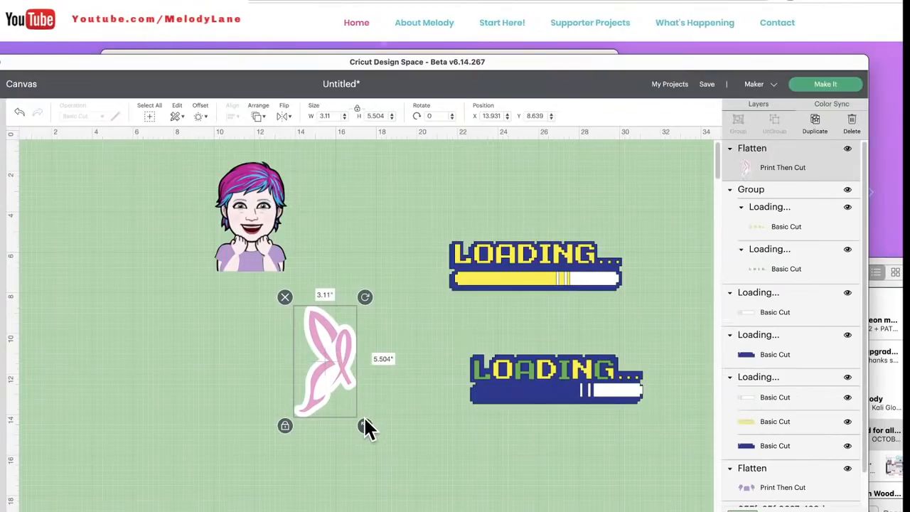
left_click_drag(363, 425, 340, 382)
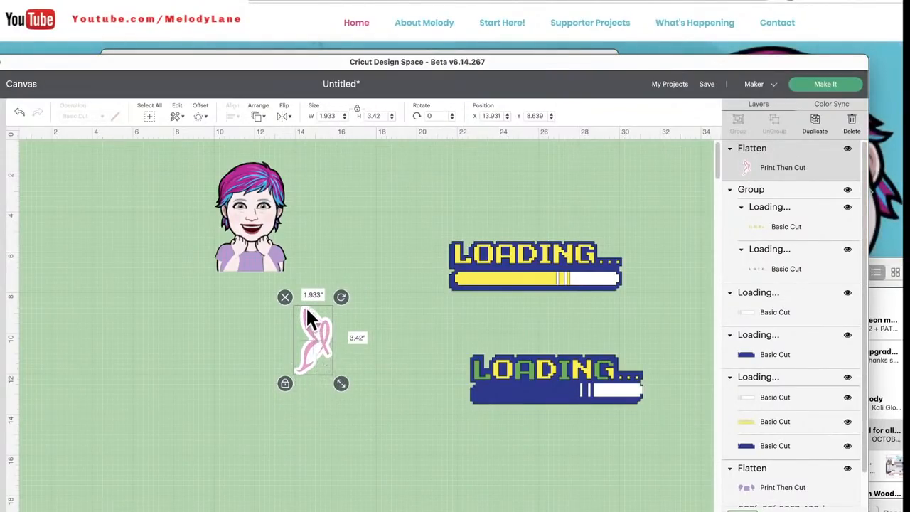
left_click_drag(310, 341, 333, 353)
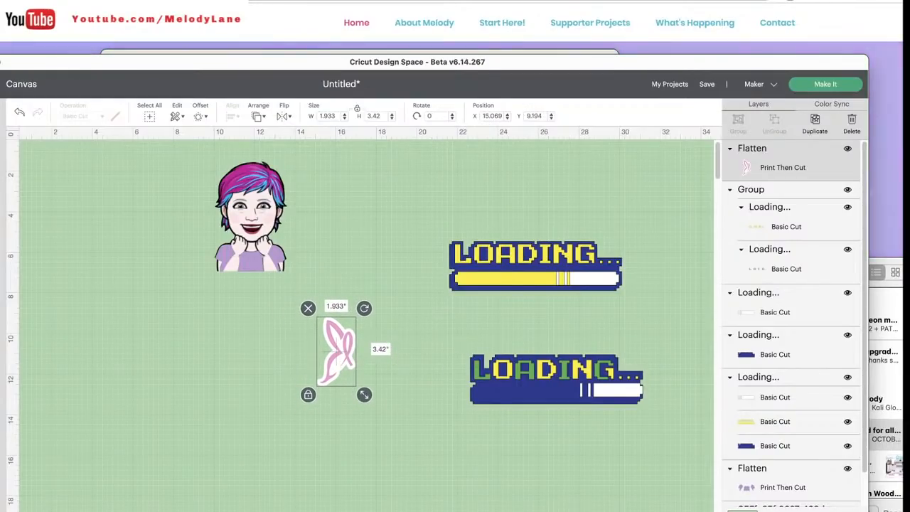
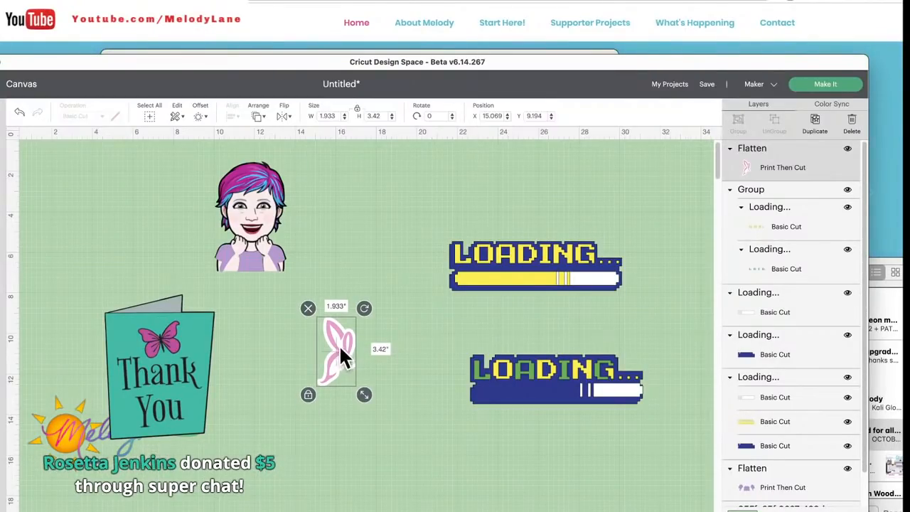
left_click_drag(363, 395, 416, 435)
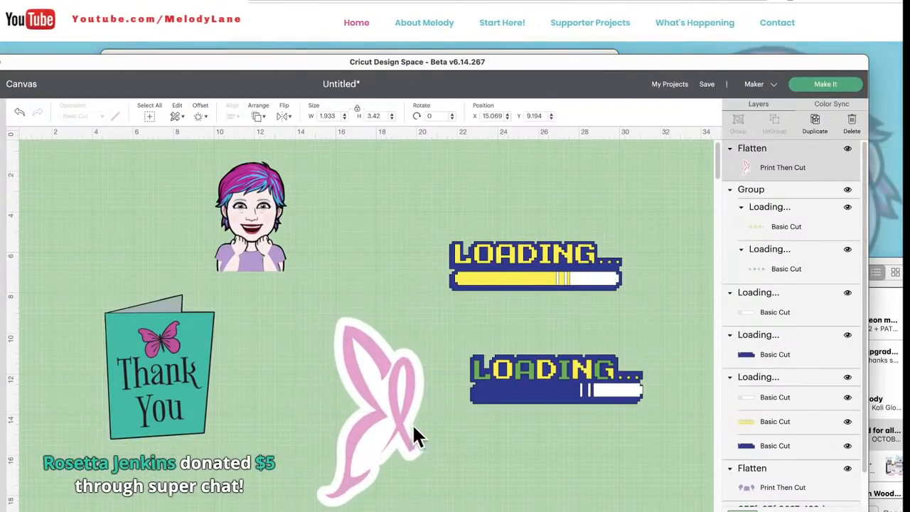
- Open the image set of the flattened butterfly through its image info and add the black awareness ribbon to the canvas
right_click(746, 167)
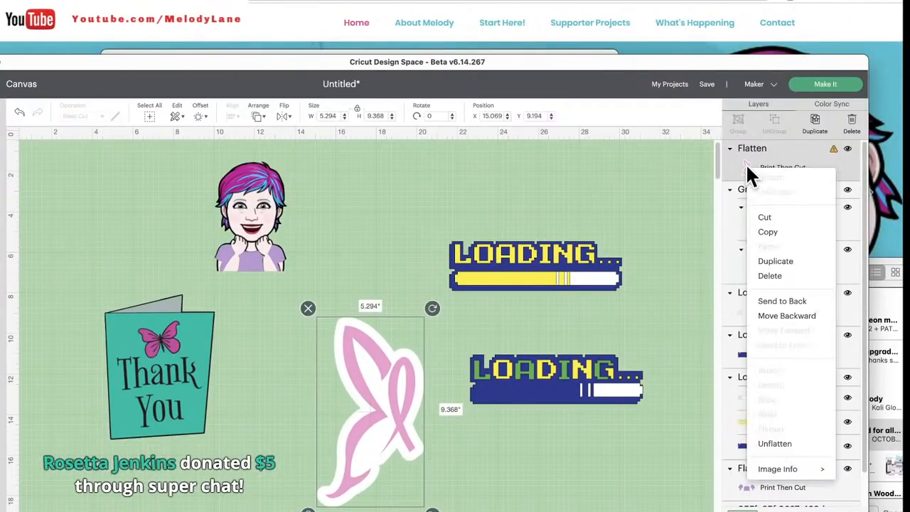
mouse_move(778, 470)
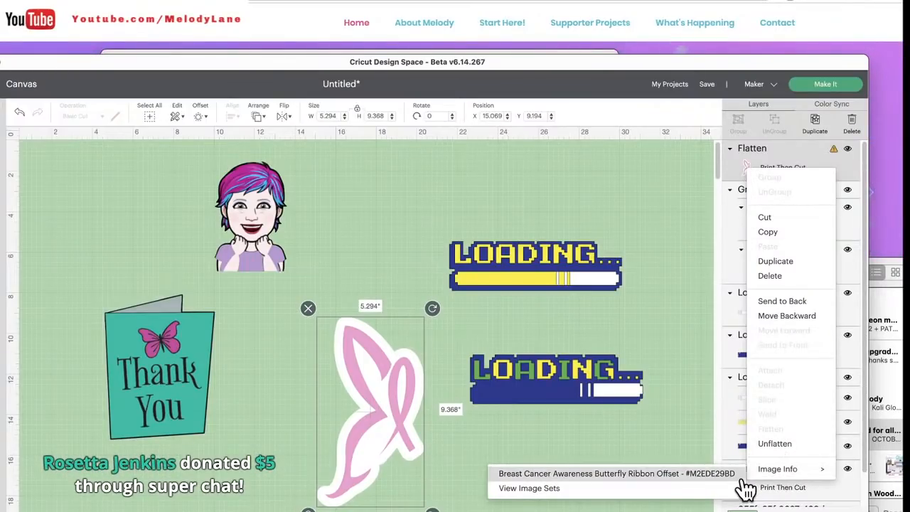
left_click(545, 494)
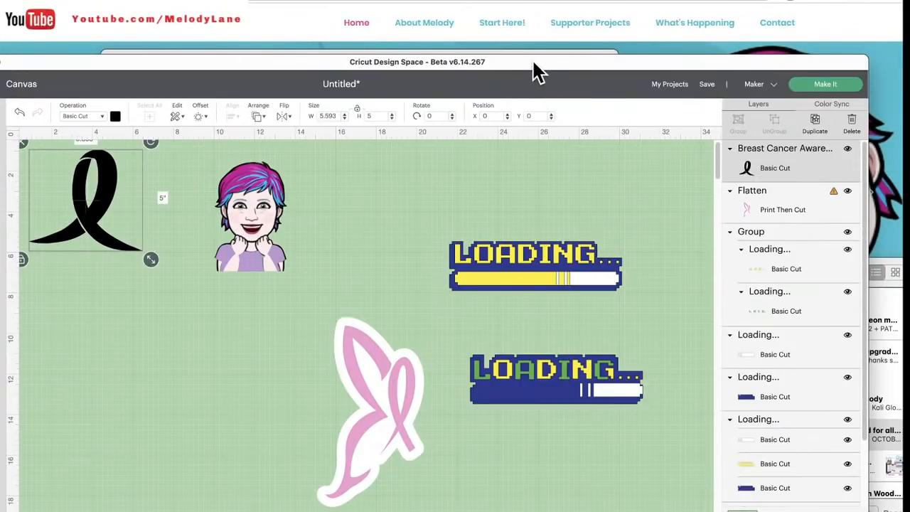
left_click_drag(534, 63, 559, 14)
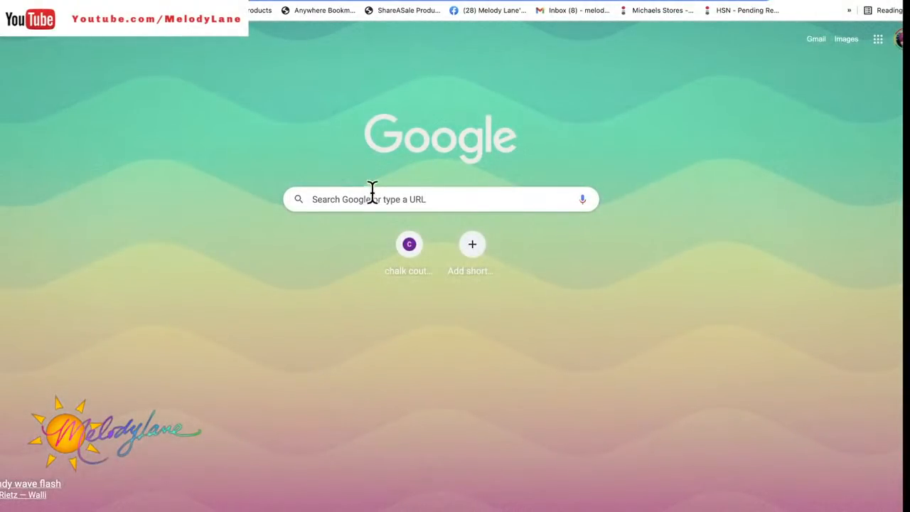
- Switch to the web browser, search Google for "autism" and browse the image results
left_click(372, 192)
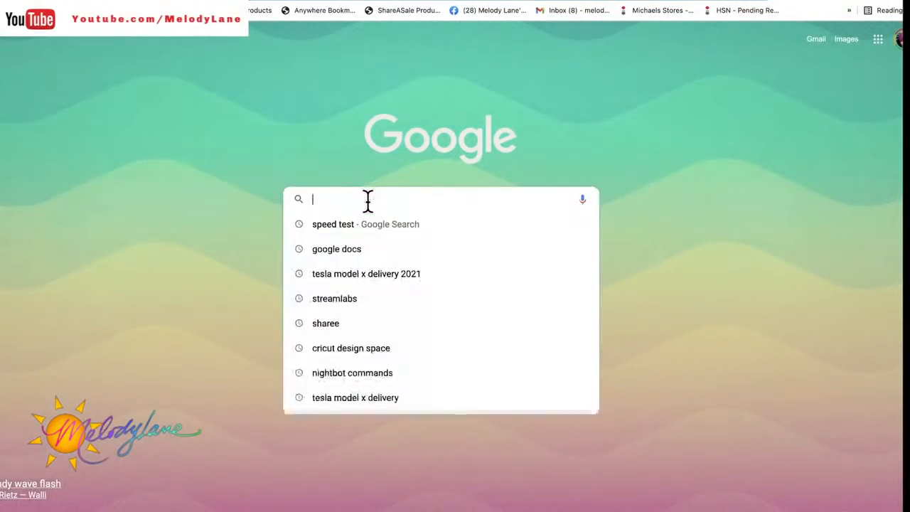
type("autis")
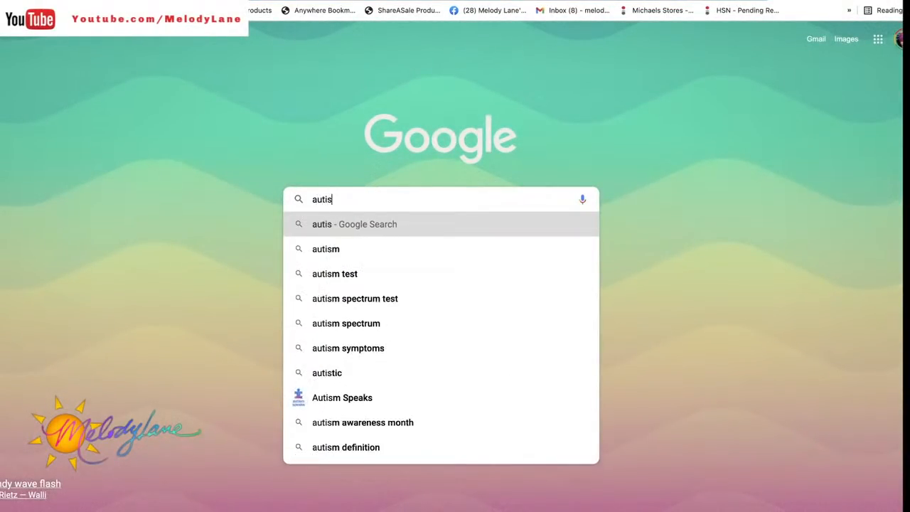
type("m")
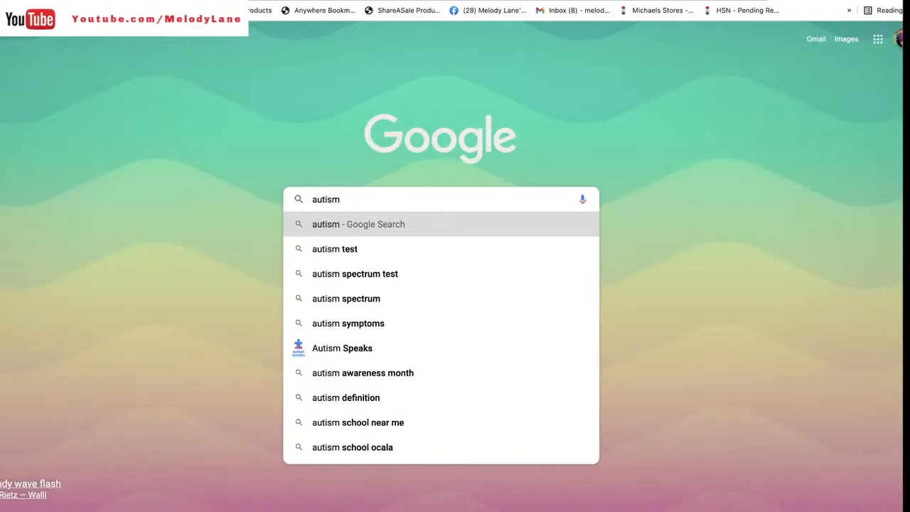
key("Return")
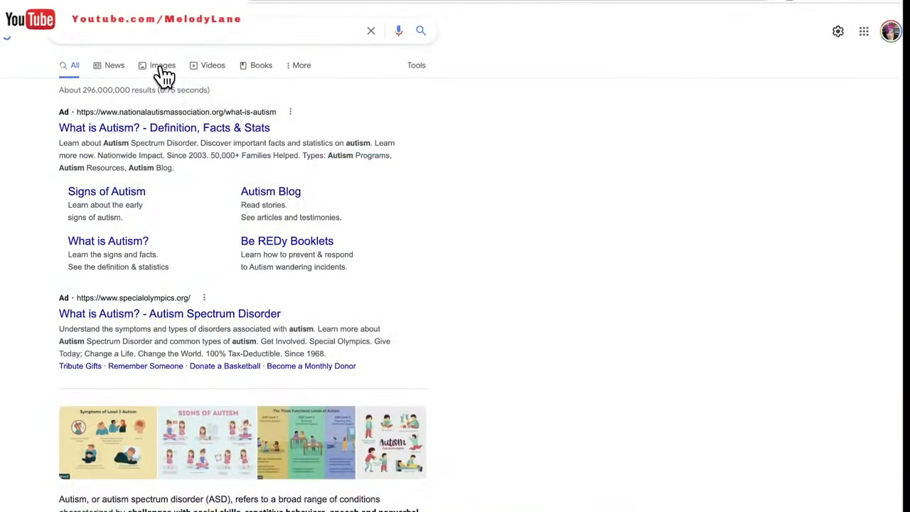
left_click(163, 65)
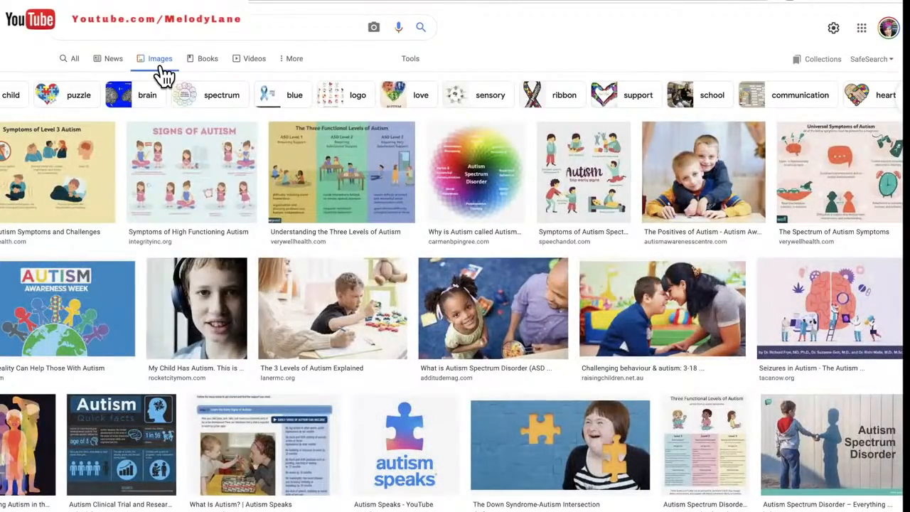
scroll(237, 335, "down", 5)
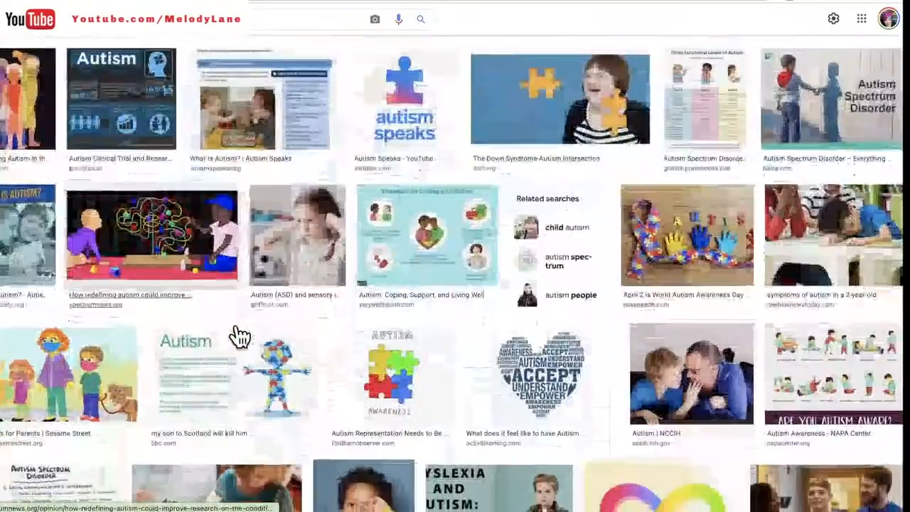
scroll(236, 335, "up", 5)
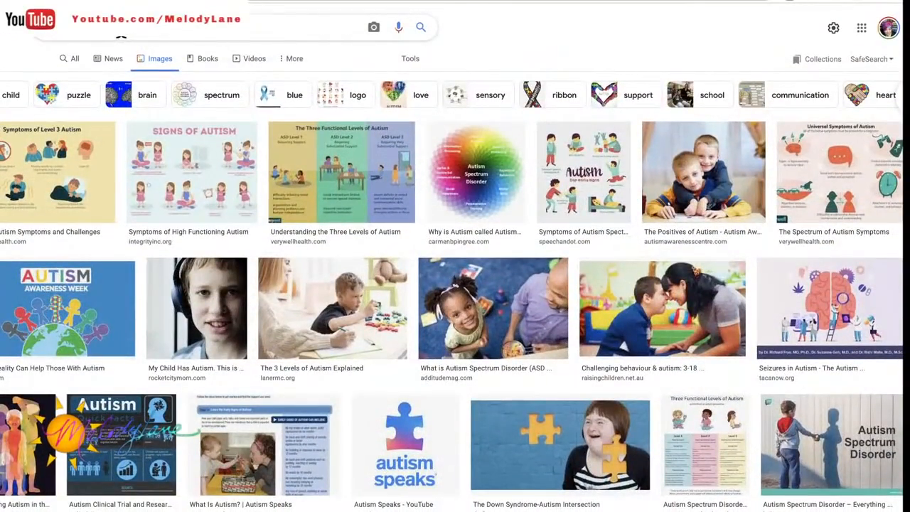
- Refine the Google image search to "autism pattern"
left_click(121, 35)
type("patte")
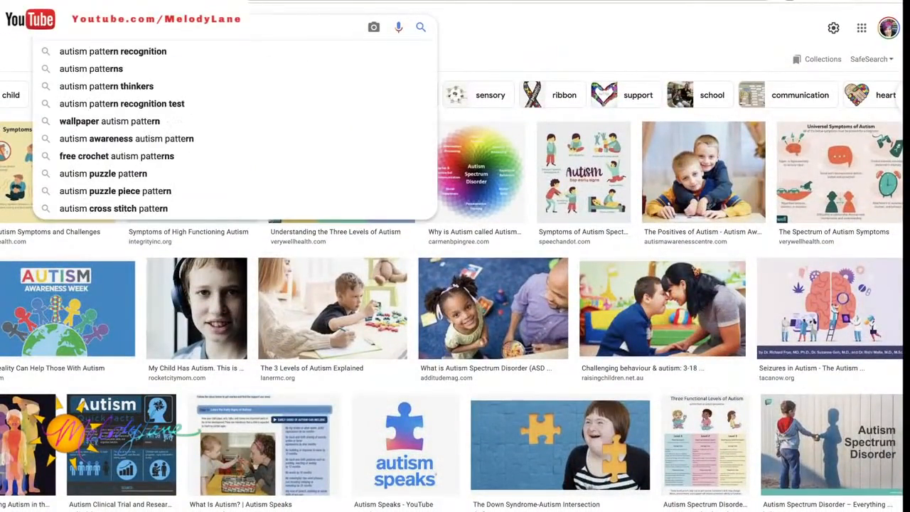
type("rn")
key("Return")
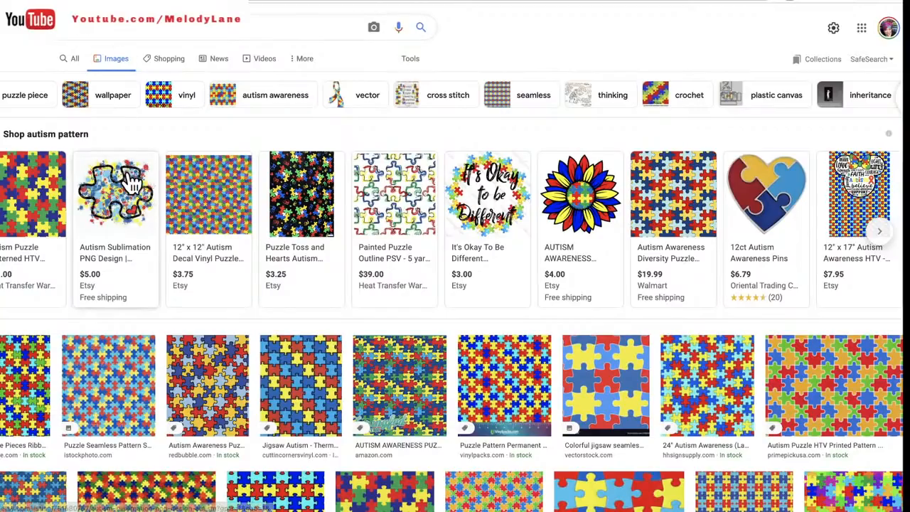
- Open the Autism Puzzle HTV product page, dismiss its sign-up popup and capture the puzzle pattern image area
left_click(19, 210)
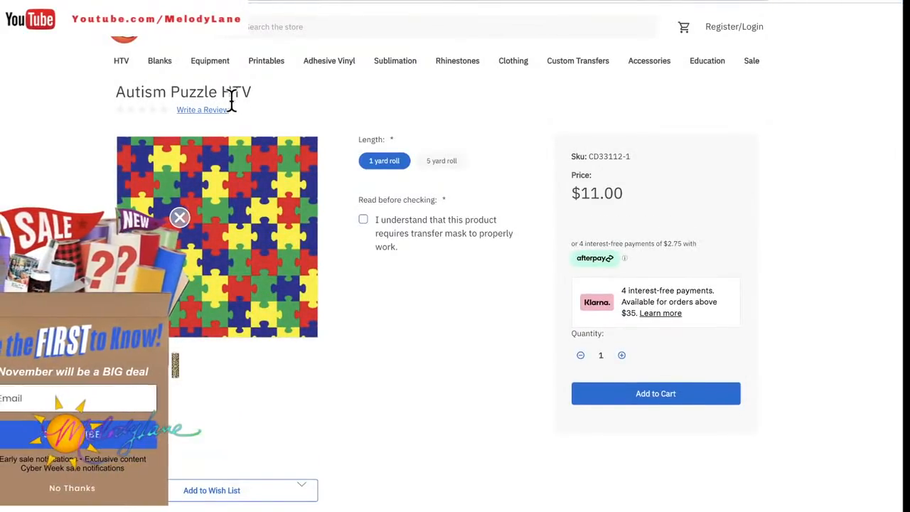
left_click(179, 214)
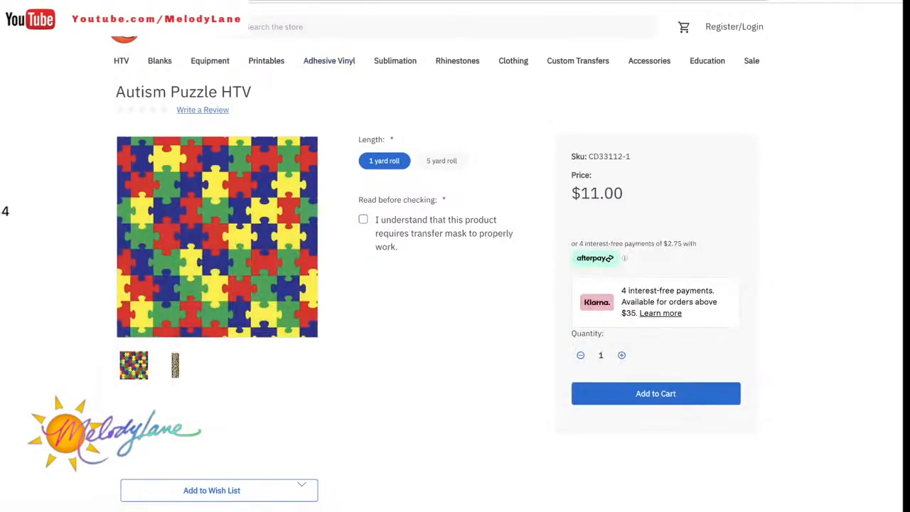
left_click_drag(121, 141, 314, 325)
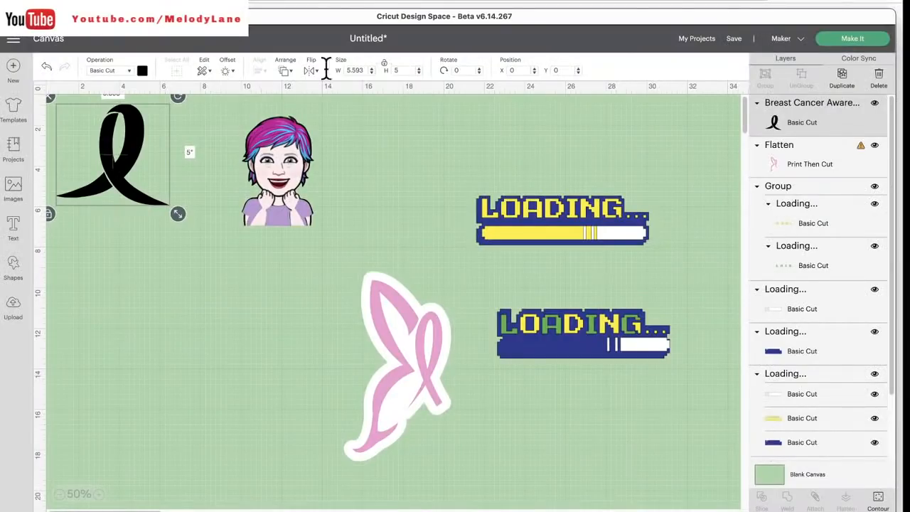
- Upload the captured puzzle screenshot from the recent files as a pattern fill and return to the canvas
left_click(13, 307)
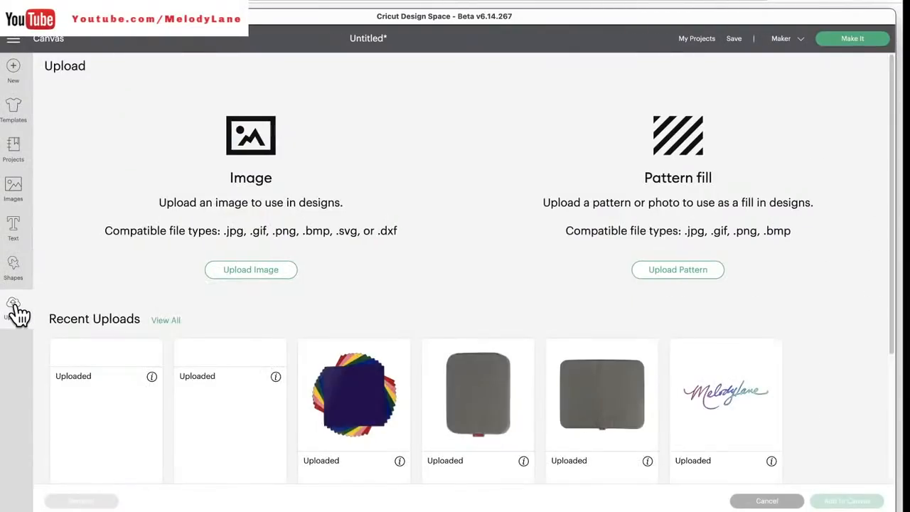
left_click(672, 269)
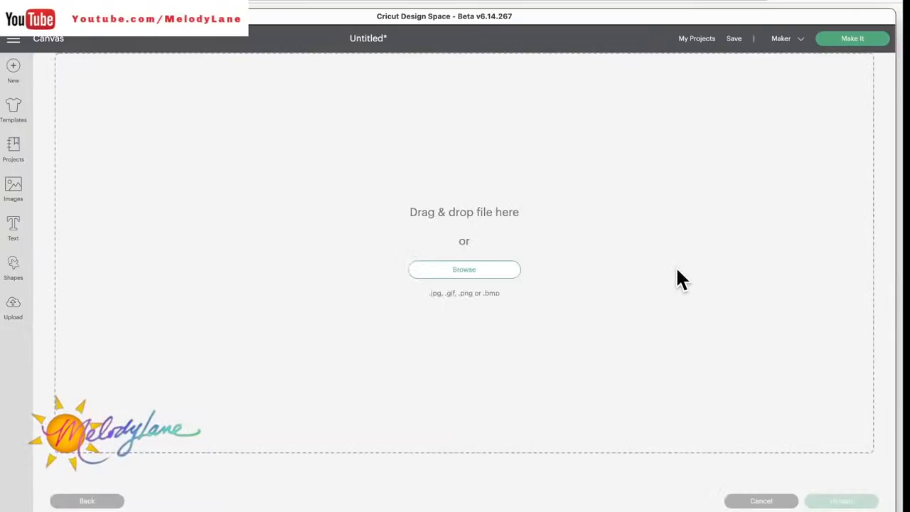
left_click(458, 274)
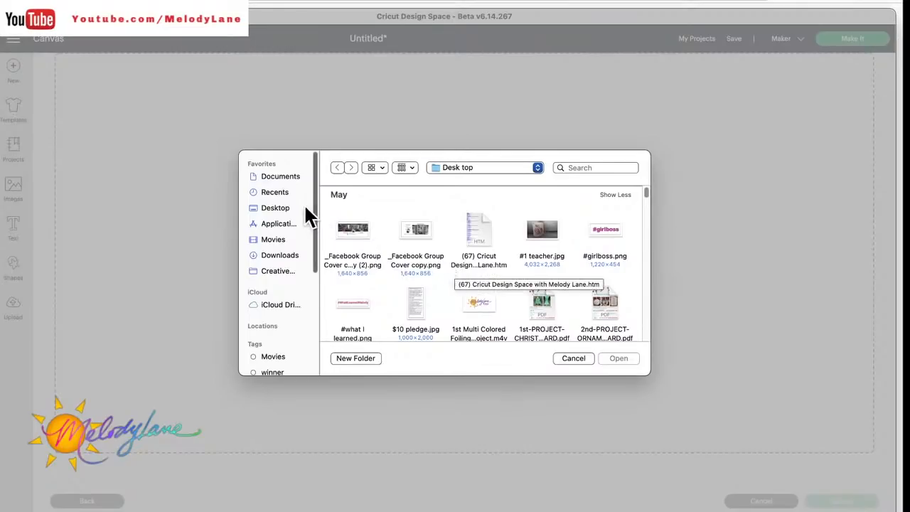
left_click(274, 192)
double_click(351, 225)
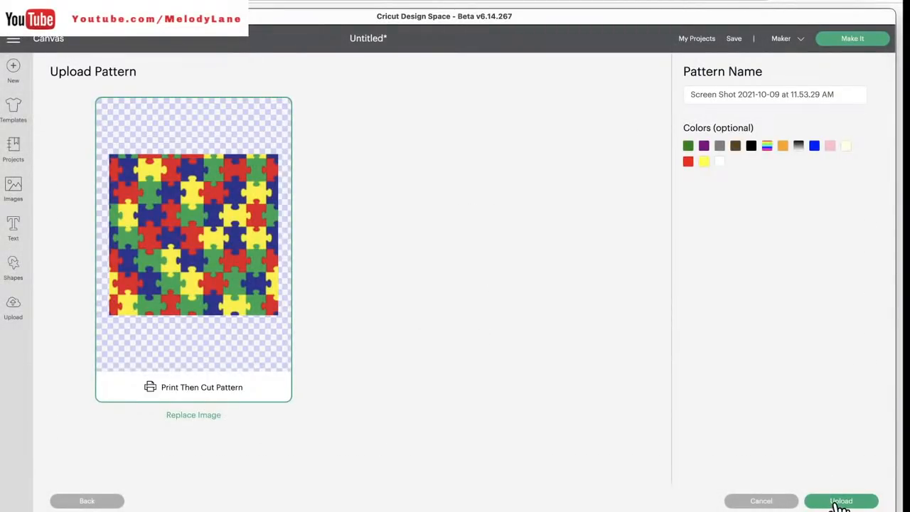
left_click(841, 501)
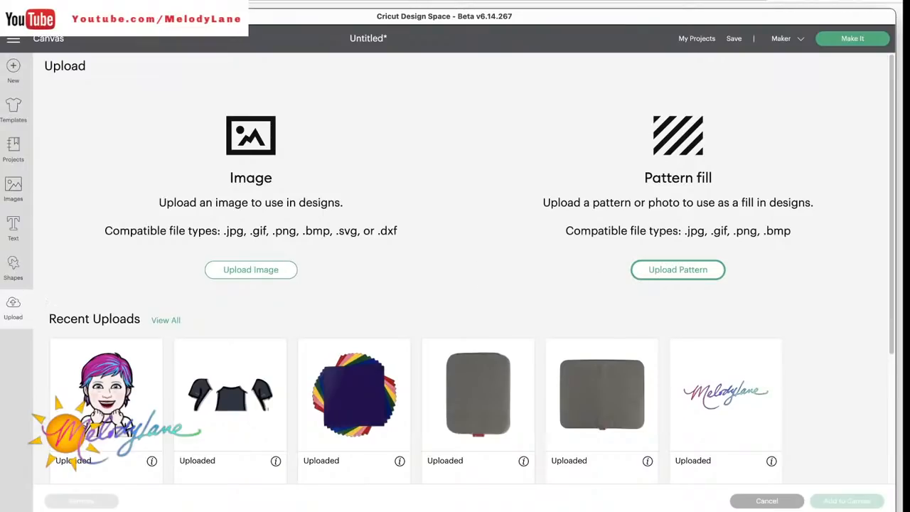
left_click(13, 307)
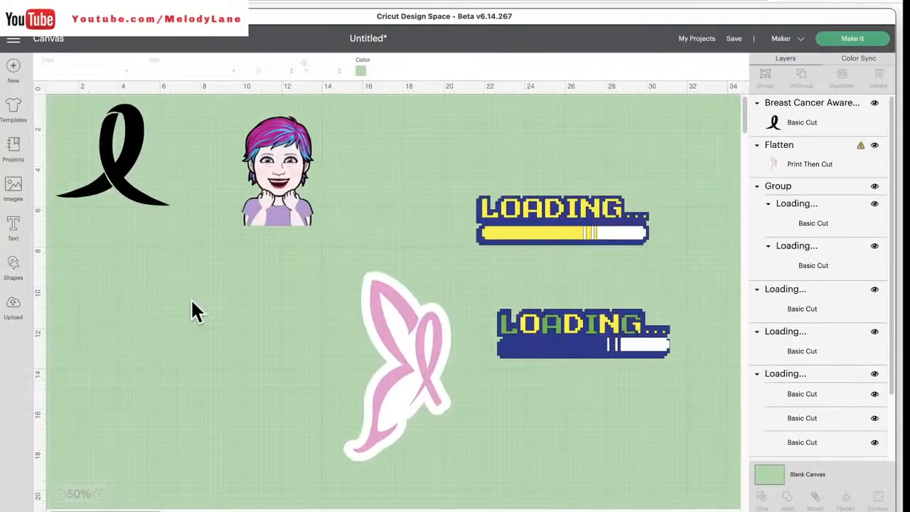
- Move the black awareness ribbon to about X 4.972, Y 8.083 and set its operation to standard Print Then Cut
left_click_drag(107, 171, 189, 315)
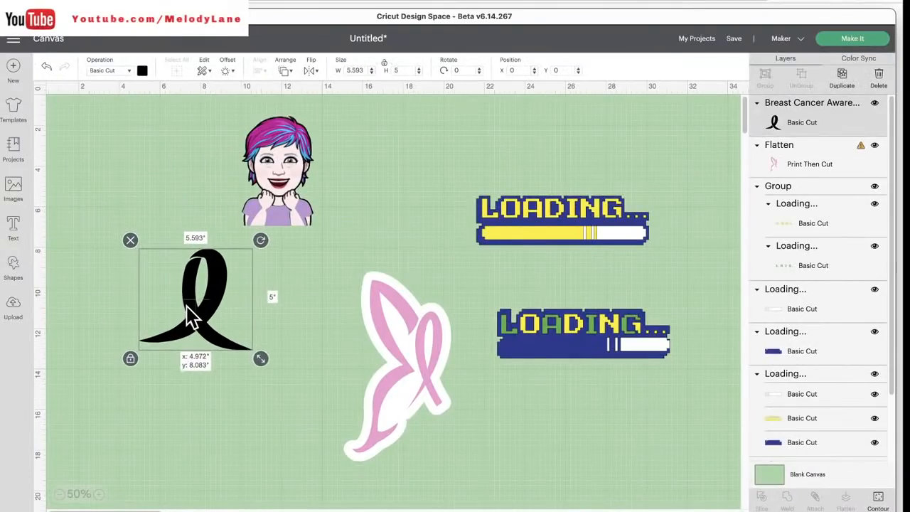
left_click(130, 71)
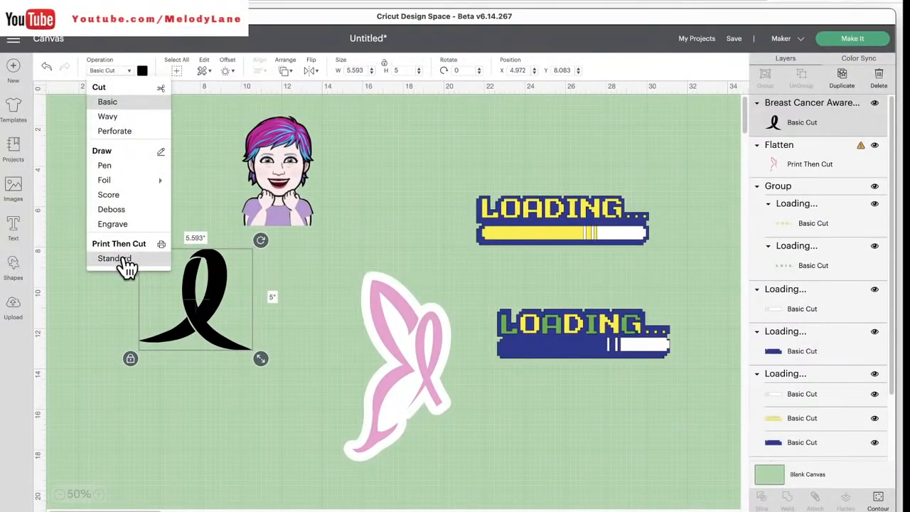
left_click(122, 259)
- Change the ribbon's print type to Pattern and fill it with the uploaded puzzle pattern
left_click(144, 72)
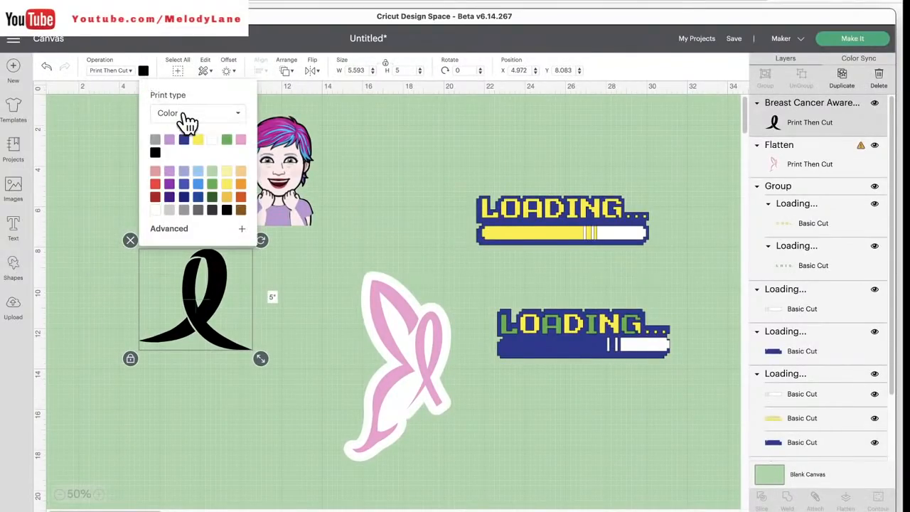
left_click(241, 119)
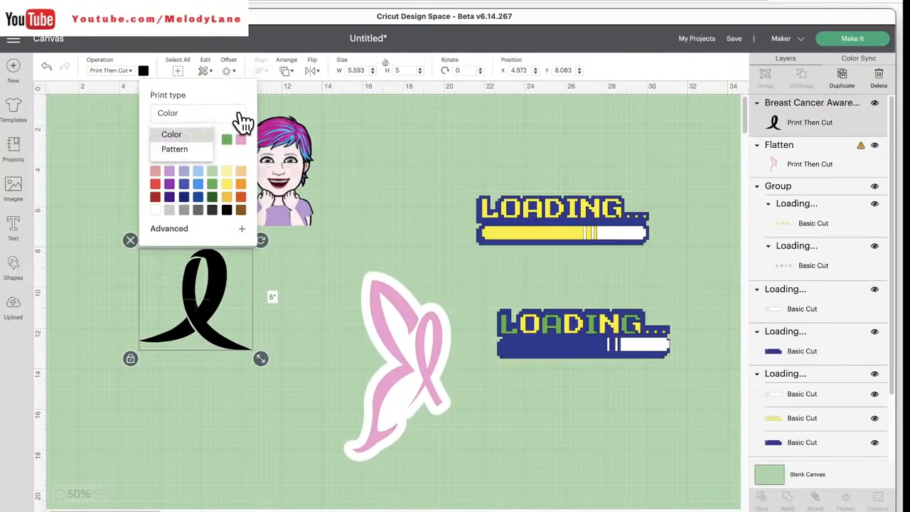
left_click(183, 149)
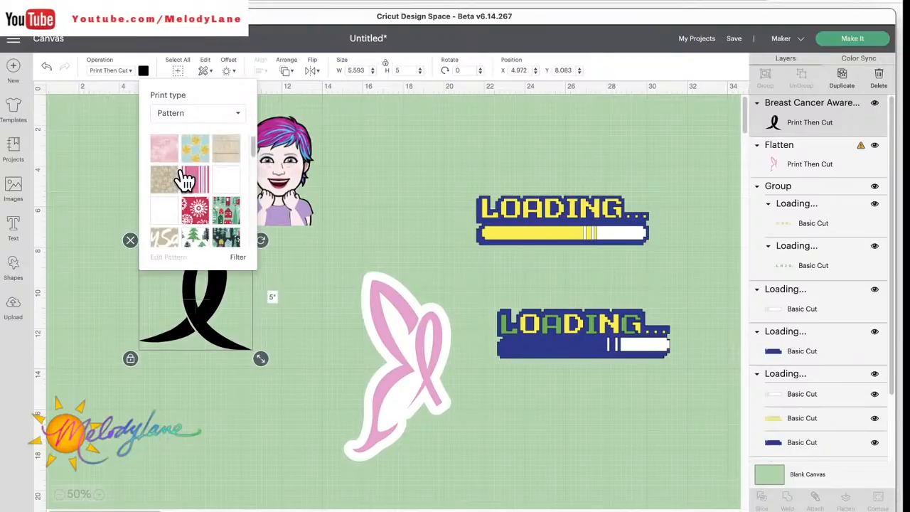
scroll(197, 203, "down", 5)
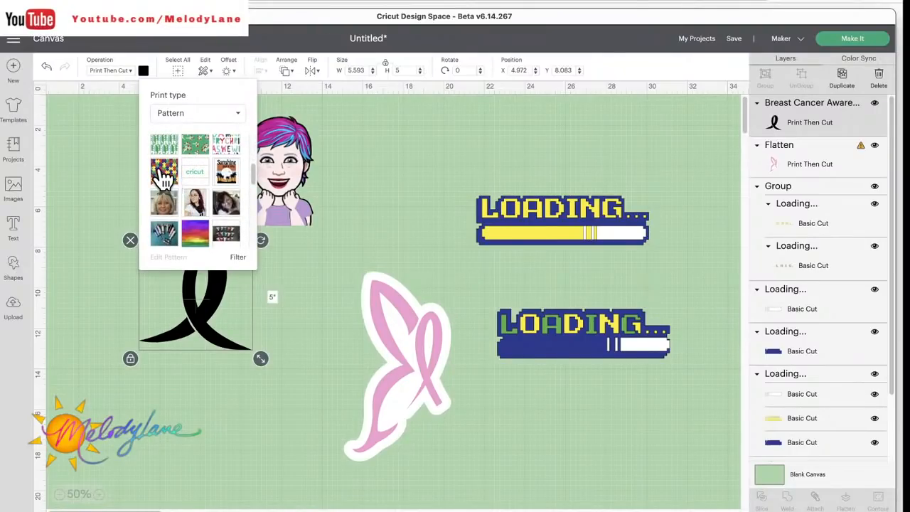
left_click(164, 178)
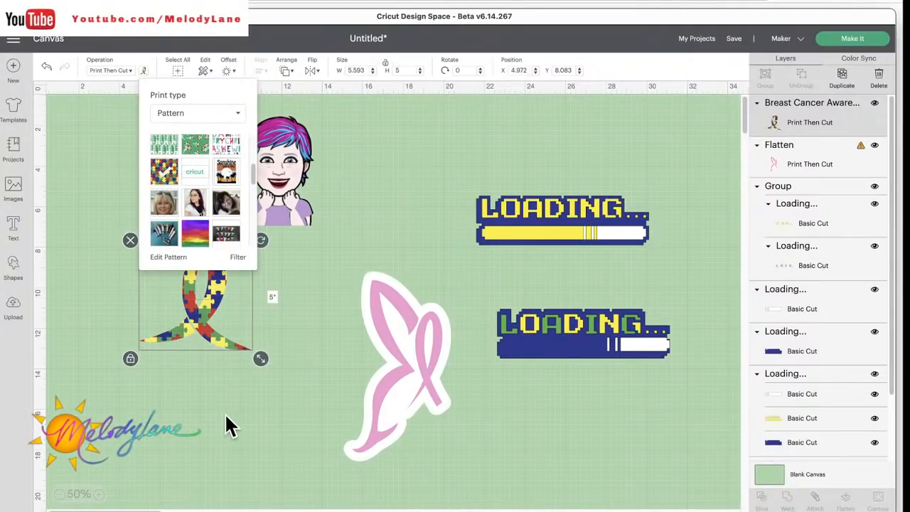
left_click(204, 396)
- Adjust the scale of the ribbon's puzzle pattern and move the ribbon to about X 5.944, Y 9
left_click(214, 276)
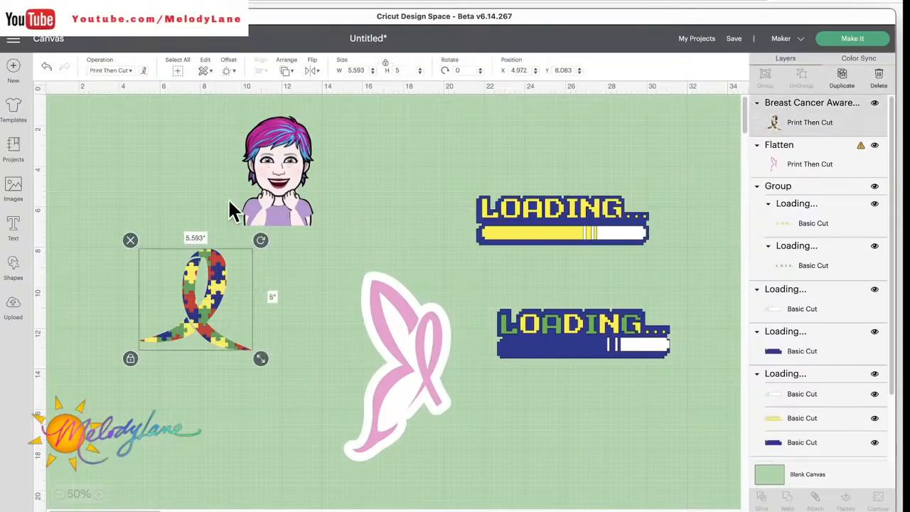
left_click(144, 71)
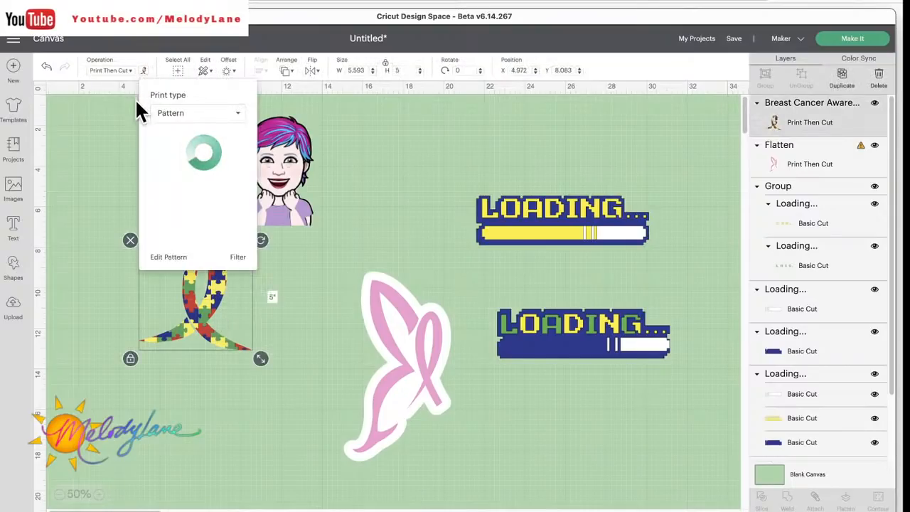
left_click(171, 257)
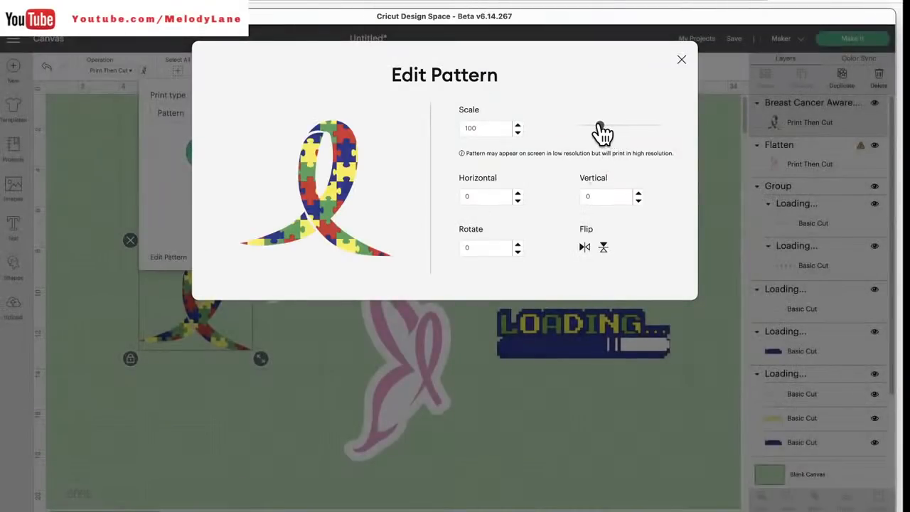
mouse_move(600, 126)
left_mouse_down()
mouse_move(625, 127)
mouse_move(600, 126)
left_mouse_up()
left_click(262, 408)
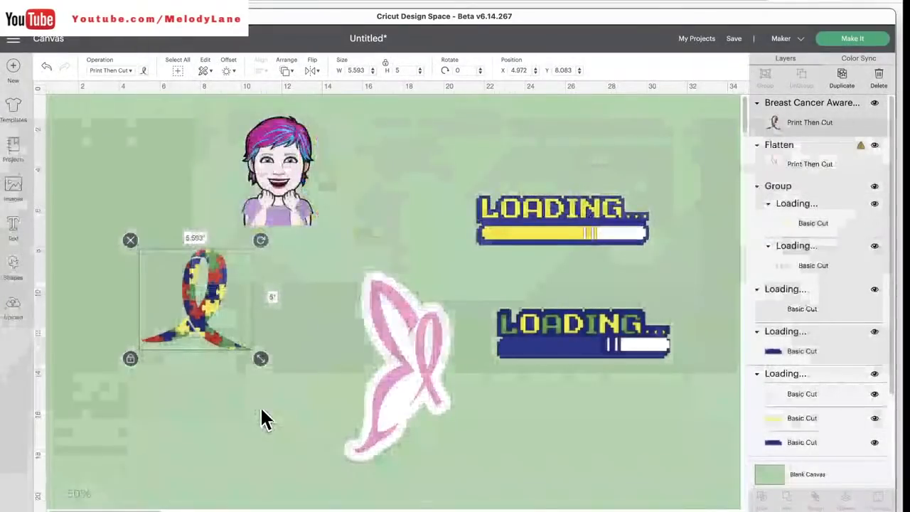
left_click_drag(206, 322, 222, 337)
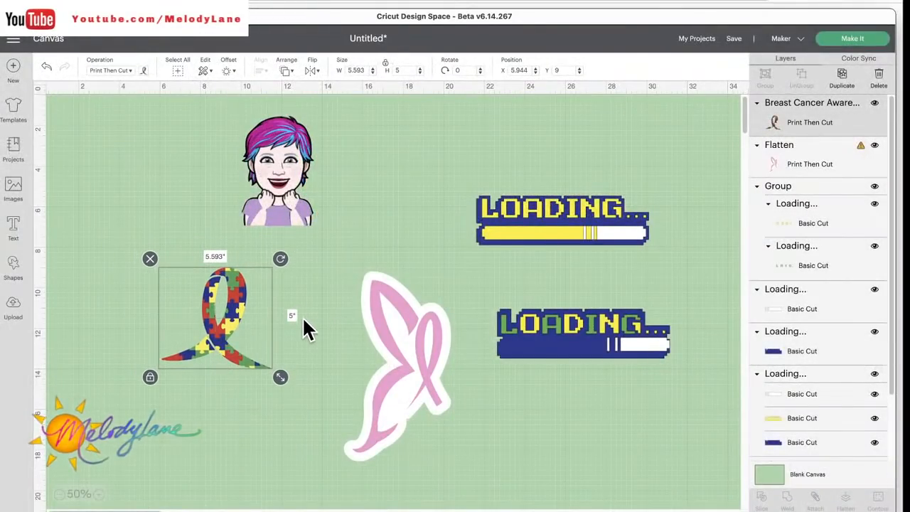
- Go back to the image sets and search them for "autism"
left_click(13, 187)
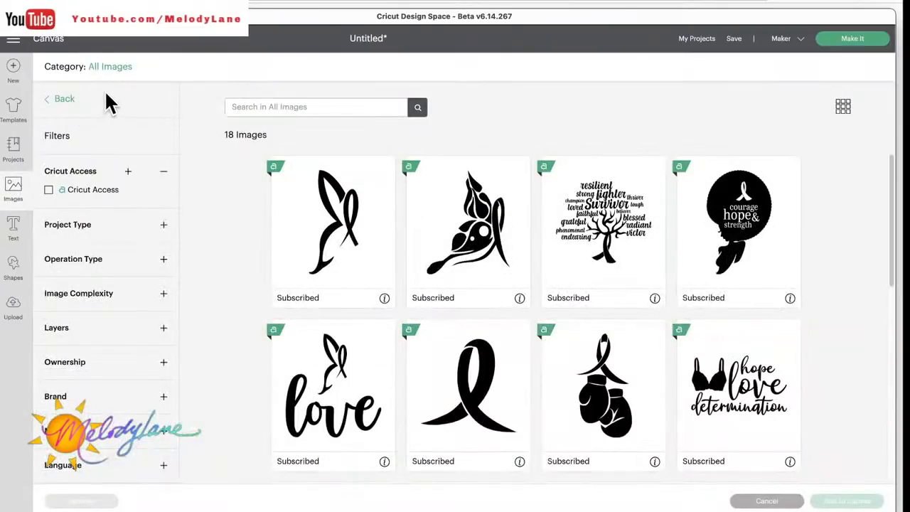
left_click(65, 99)
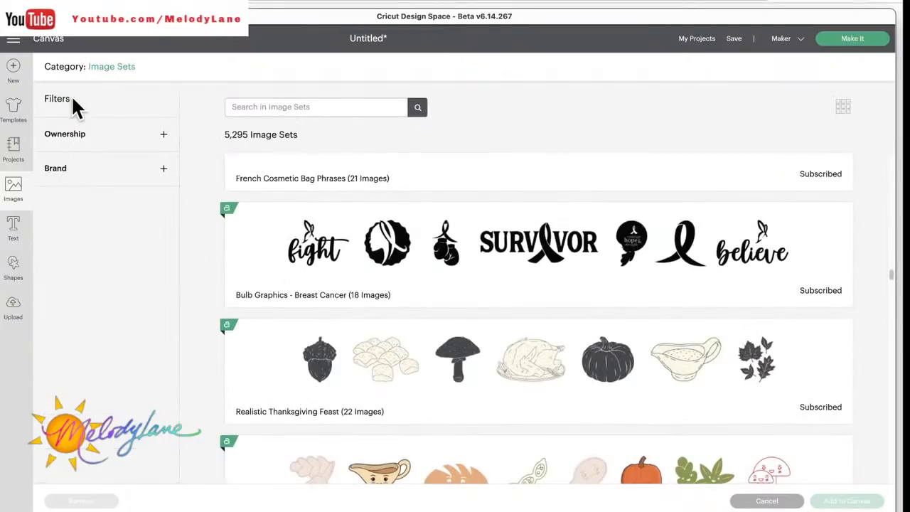
left_click(265, 107)
type("autism")
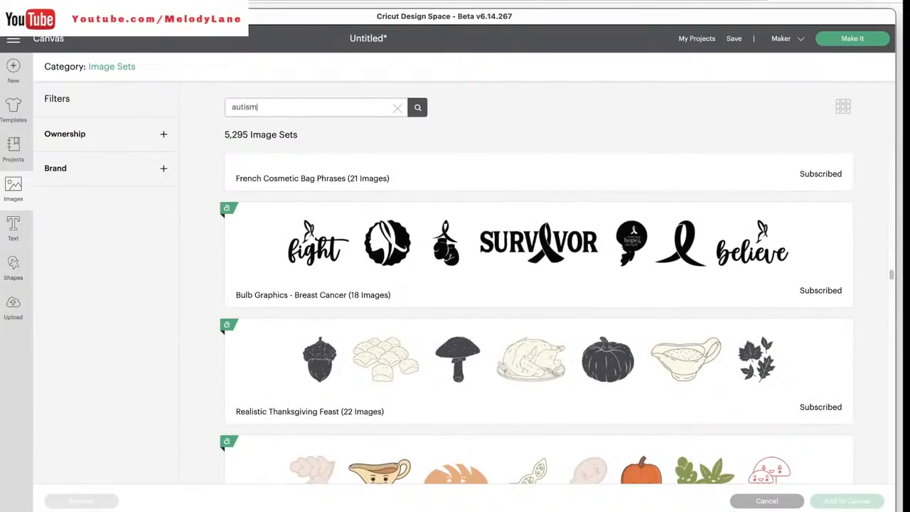
key("Return")
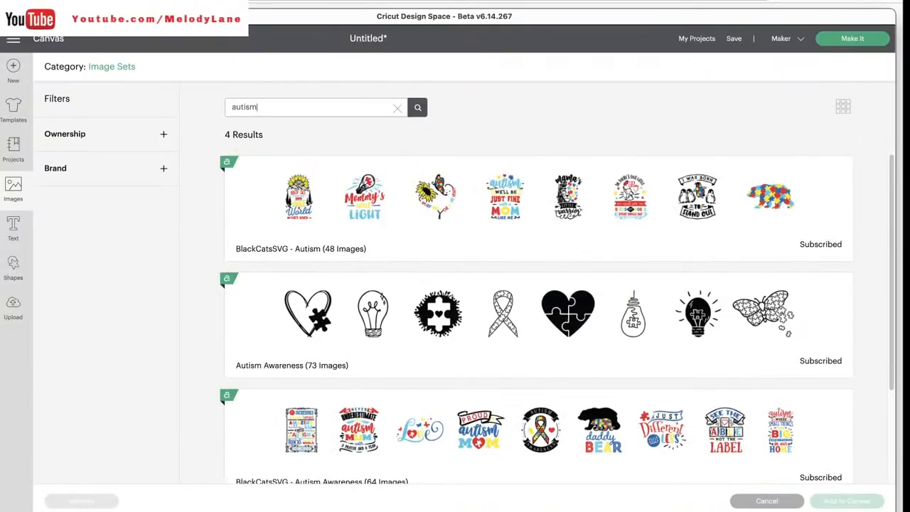
scroll(431, 420, "down", 1)
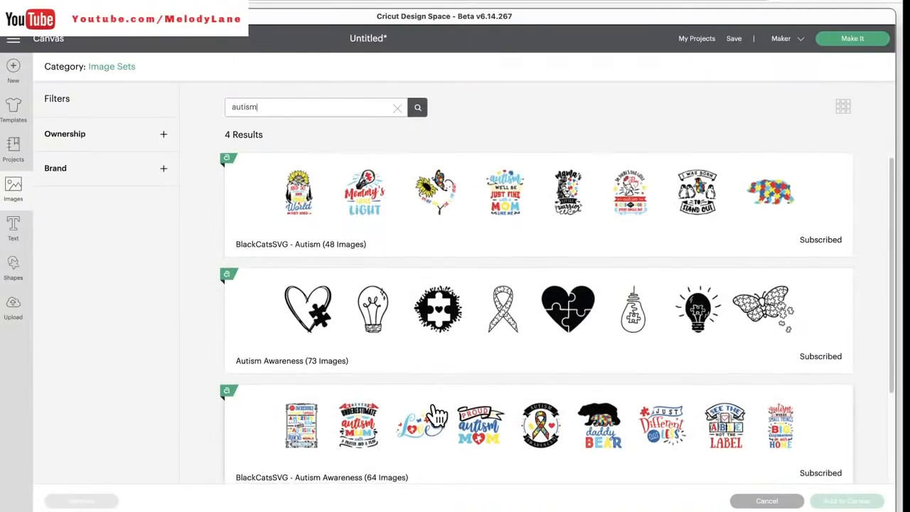
- Open the BlackCatsSVG - Autism image set, look through its designs and return to the canvas
left_click(773, 206)
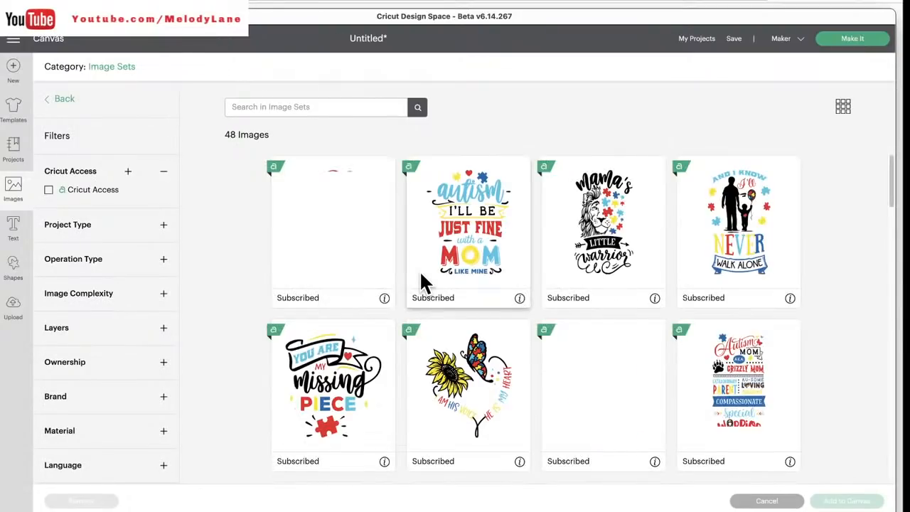
scroll(435, 339, "down", 6)
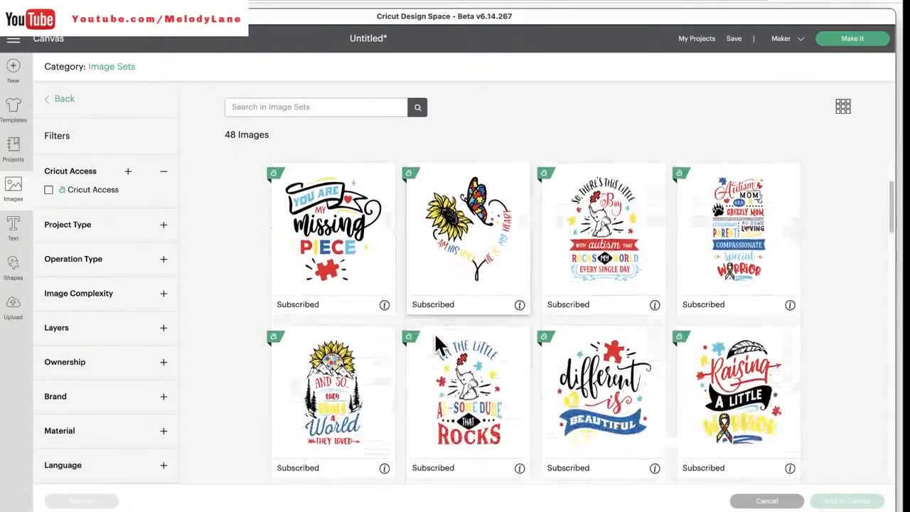
scroll(436, 343, "down", 3)
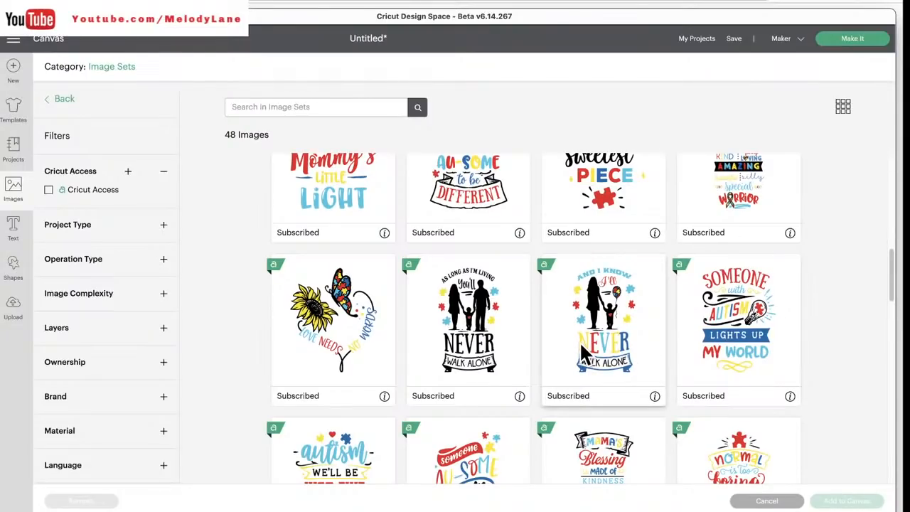
scroll(582, 348, "down", 5)
scroll(583, 348, "down", 7)
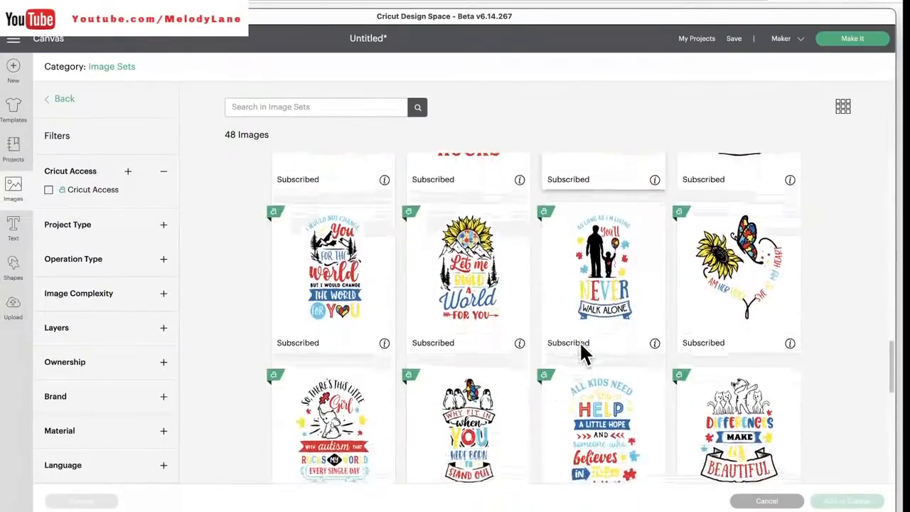
scroll(583, 349, "down", 1)
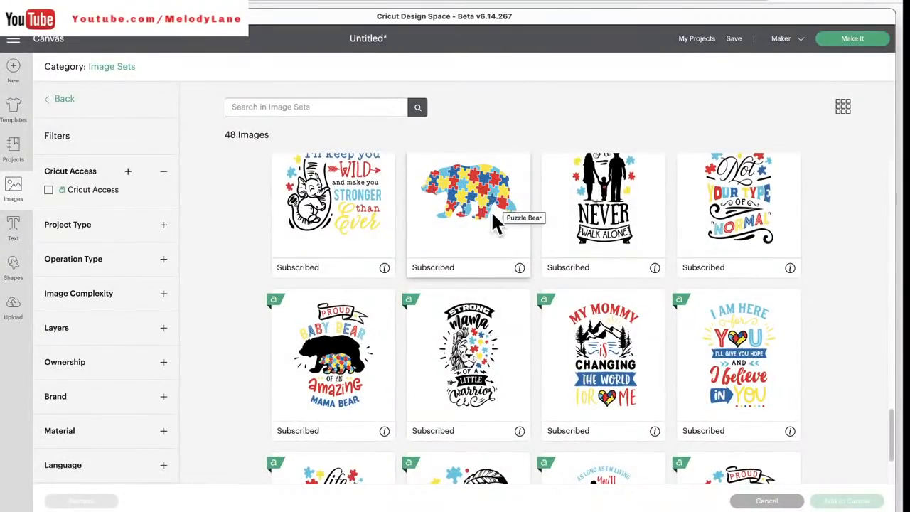
scroll(536, 305, "down", 3)
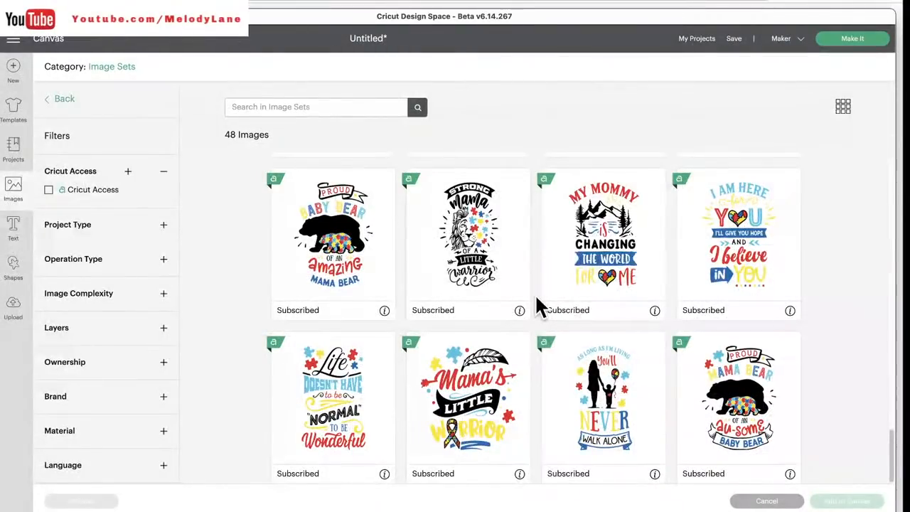
scroll(536, 305, "up", 8)
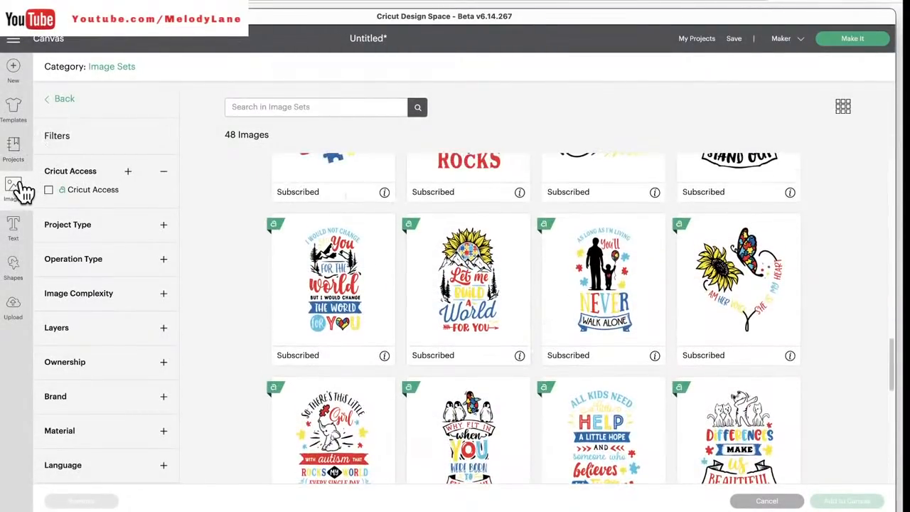
left_click(20, 188)
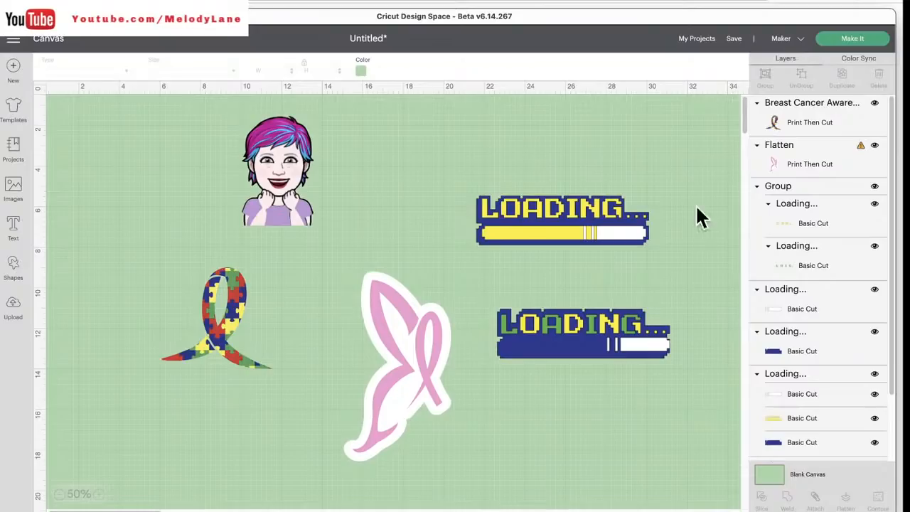
- Offset the puzzle ribbon by 0.25 in with rounded corners and colour the offset layer black
left_click_drag(231, 318, 235, 317)
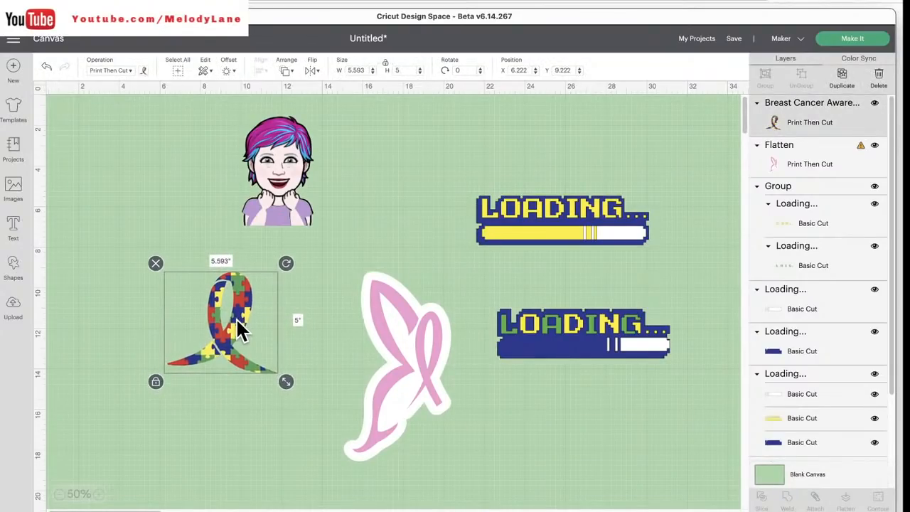
left_click(228, 70)
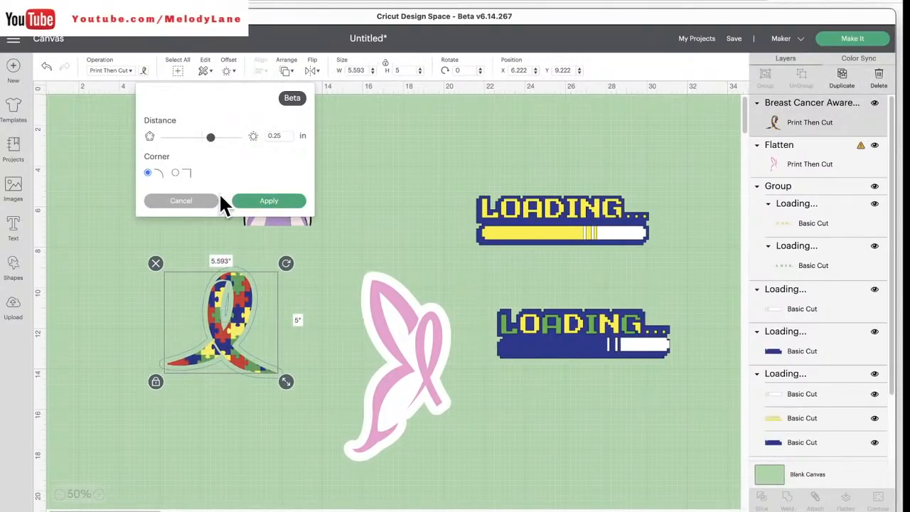
left_click(261, 202)
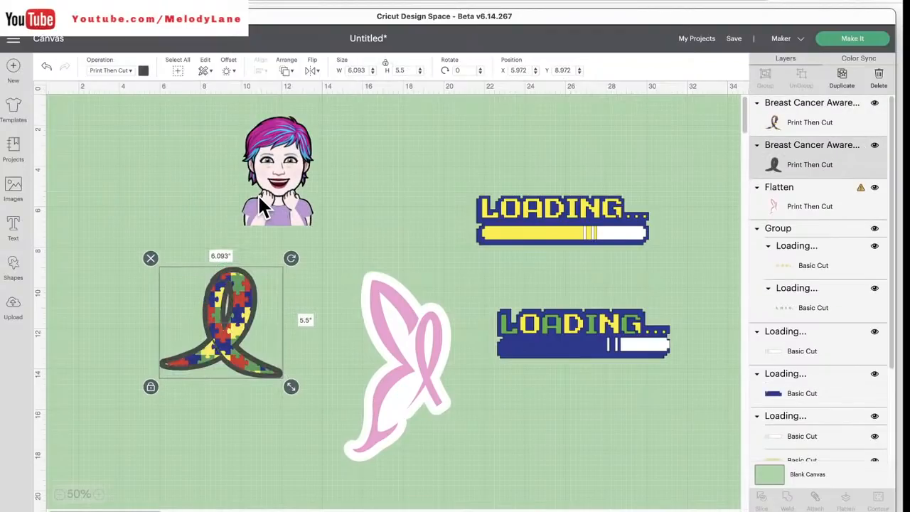
left_click(143, 72)
left_click(169, 152)
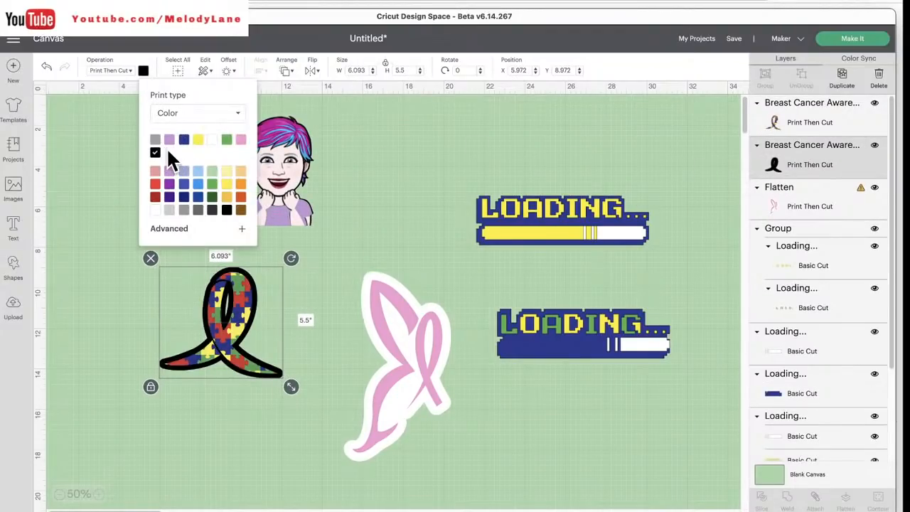
- Add the text "Hello" in Cricut Sans and place it beside the puzzle ribbon at about X 3.4, Y 10.2
left_click(366, 238)
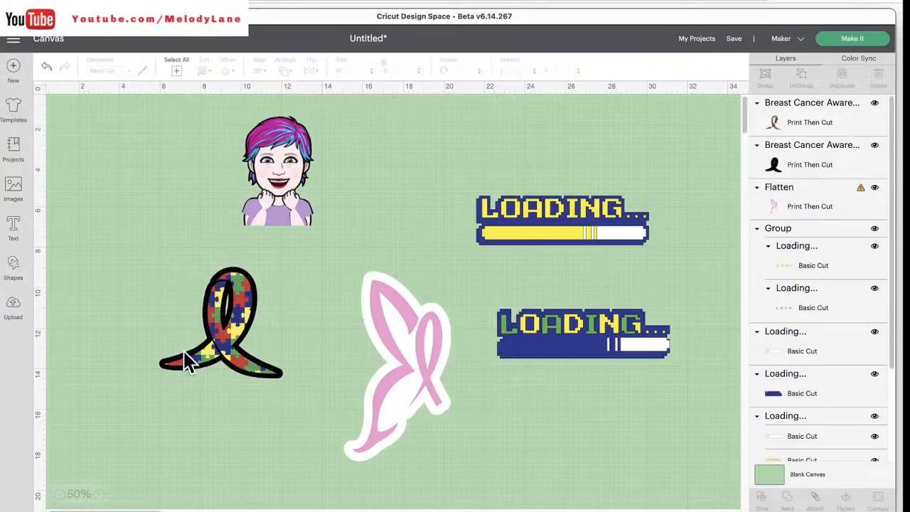
left_click(13, 227)
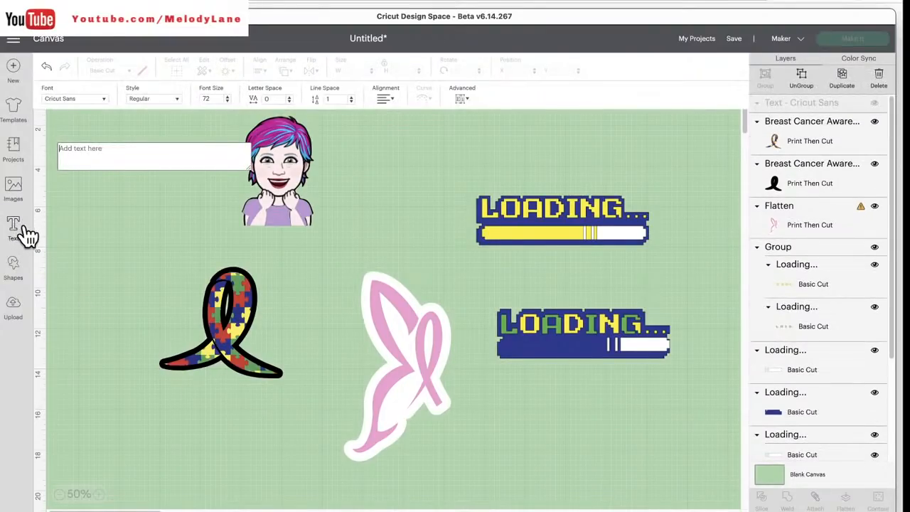
type("Hello")
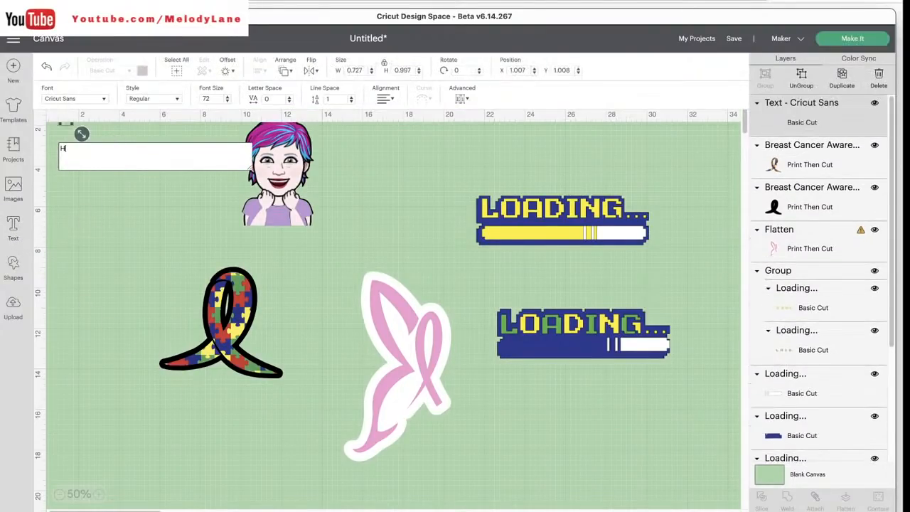
left_click(142, 213)
left_click_drag(83, 126, 133, 285)
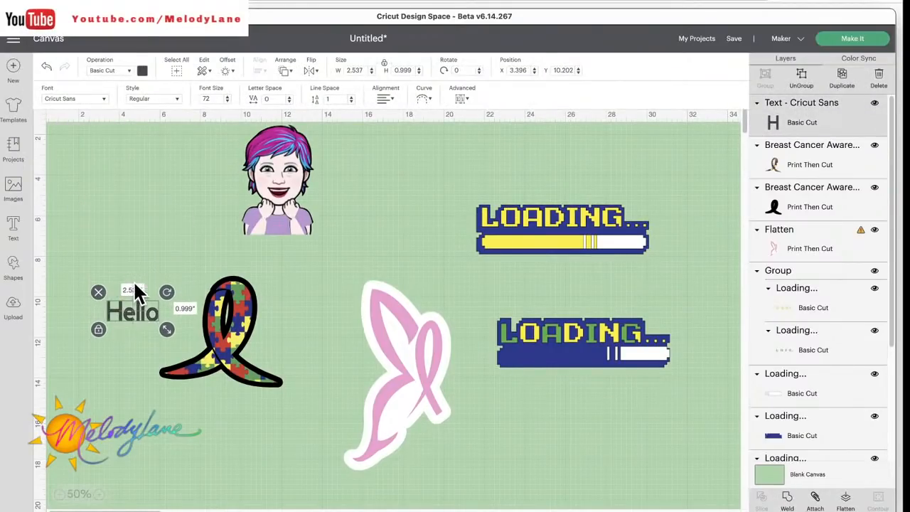
- Enlarge the Hello text to about 12.3 in wide and move the puzzle ribbon with its black offset to about X 26.3, Y 14.7
left_click(162, 339)
left_click(146, 315)
left_click_drag(168, 331, 237, 379)
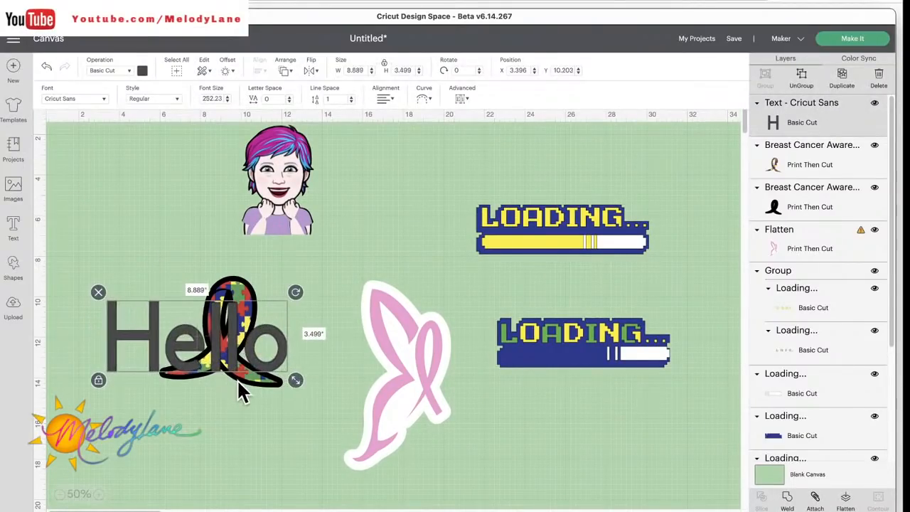
left_click_drag(205, 268, 296, 307)
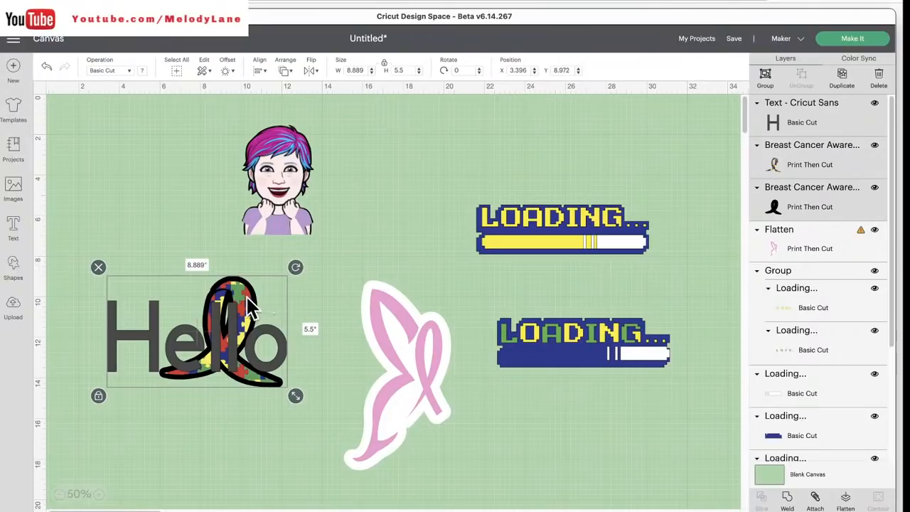
left_click_drag(233, 290, 556, 391)
left_click(236, 270)
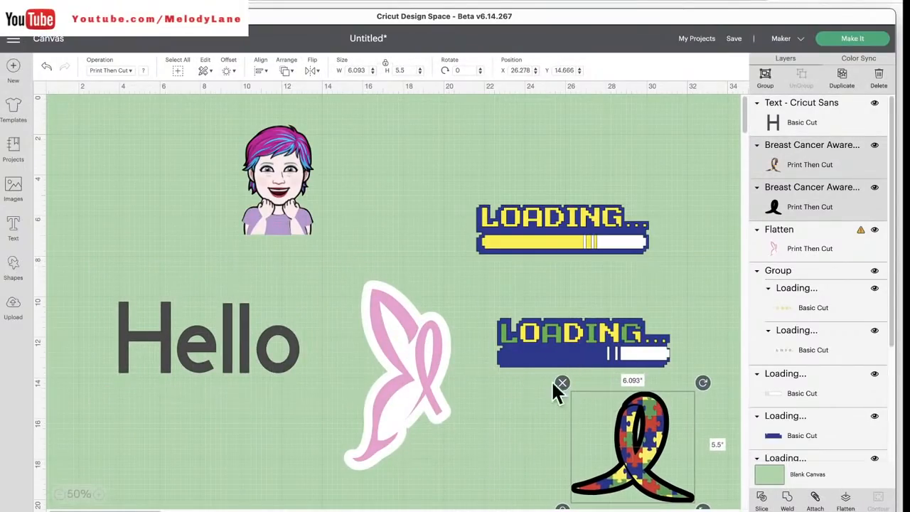
left_click(197, 347)
left_click_drag(294, 370, 343, 396)
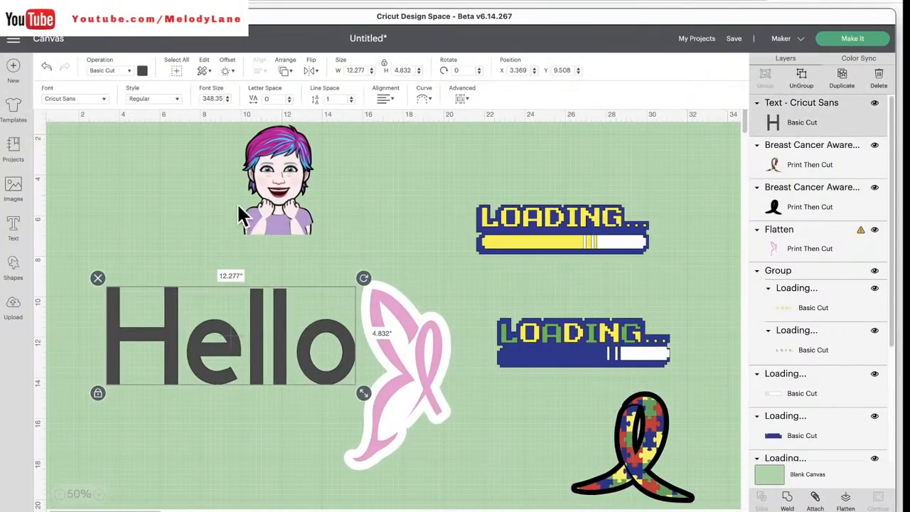
- Change the Hello text's operation to standard Print Then Cut and shift it to about X 3.3, Y 9.3
left_click(160, 98)
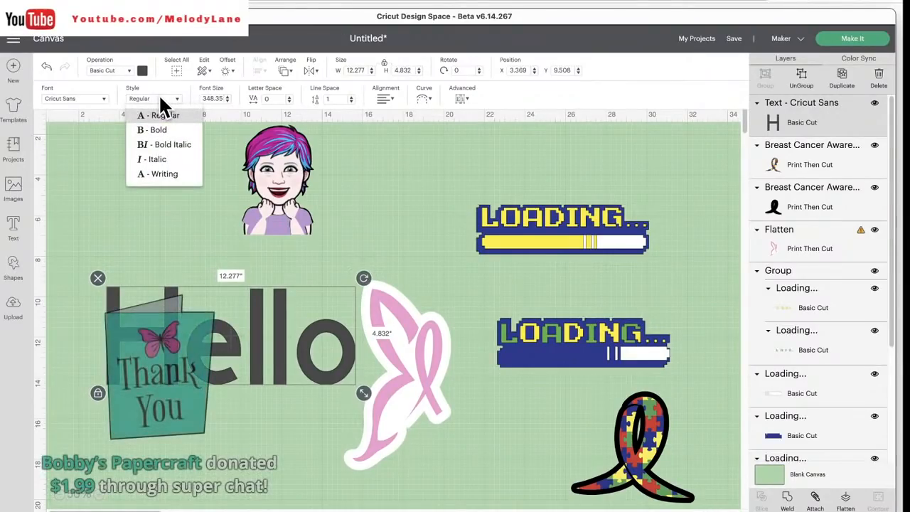
left_click(112, 63)
left_click(114, 64)
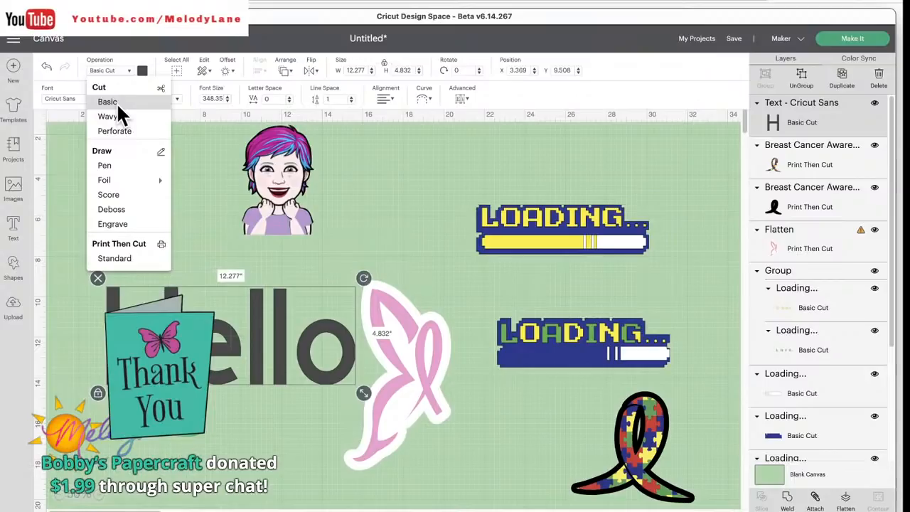
left_click(108, 258)
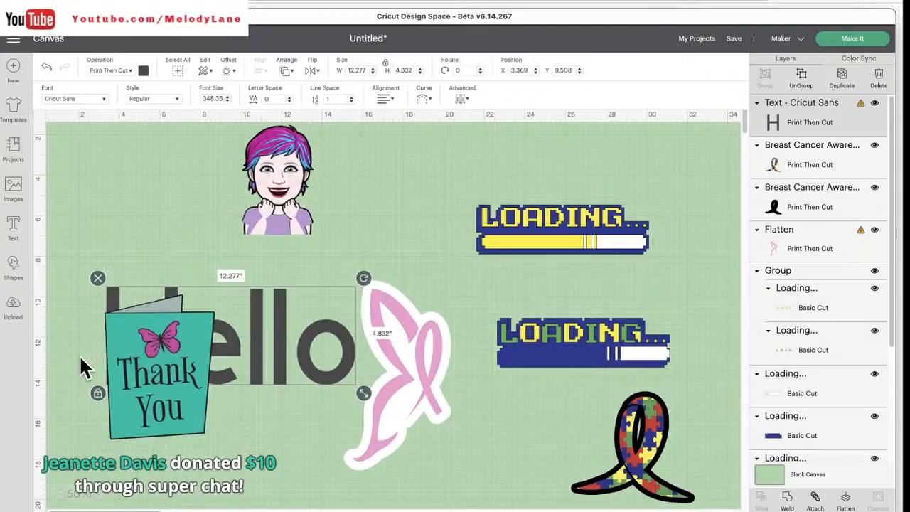
left_click_drag(142, 348, 140, 345)
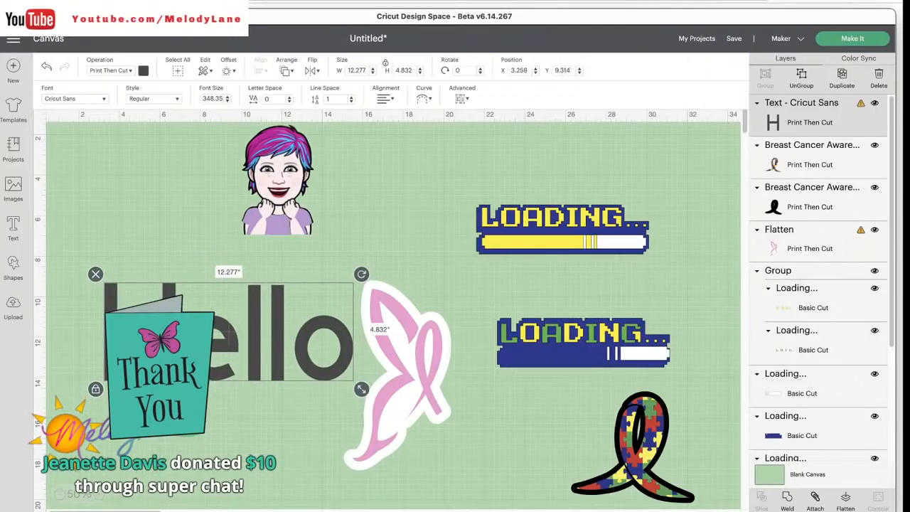
- Fill the Hello text with the uploaded puzzle pattern and move it to about X 3.9, Y 9.5
left_click(143, 71)
left_click(205, 114)
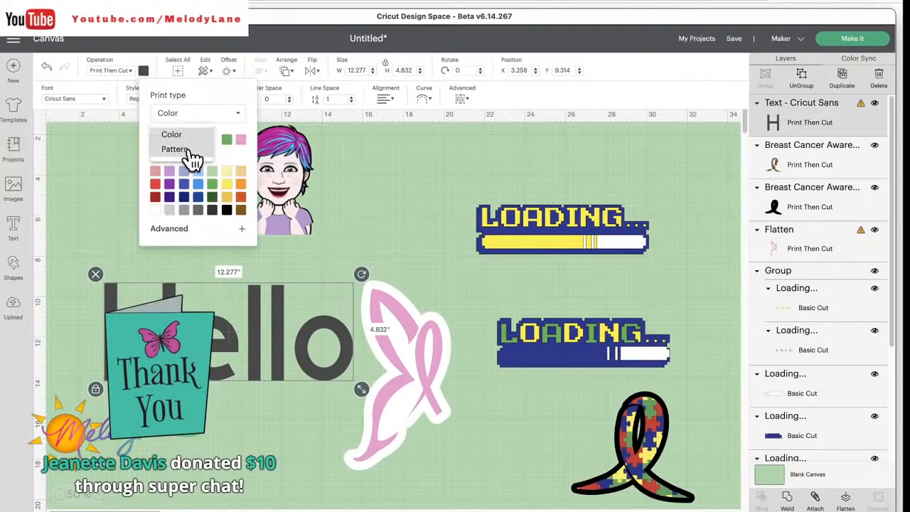
left_click(187, 149)
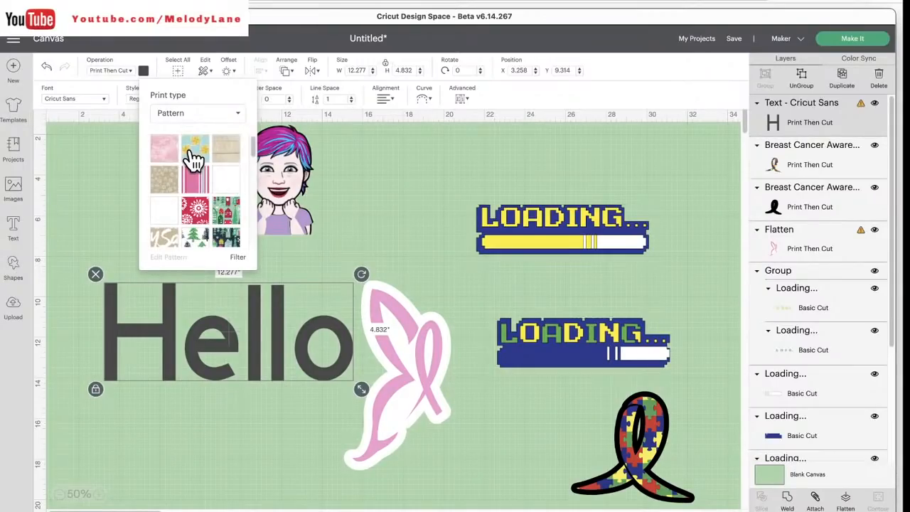
scroll(202, 207, "down", 5)
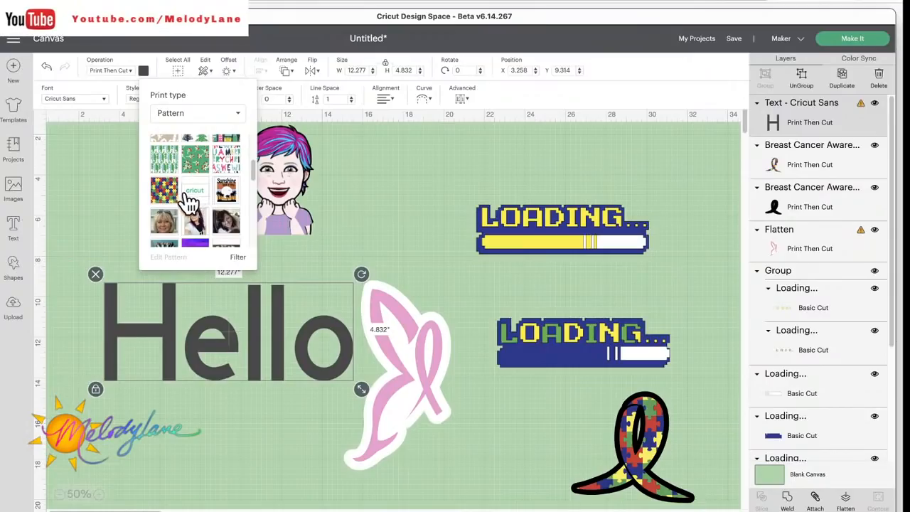
left_click(169, 193)
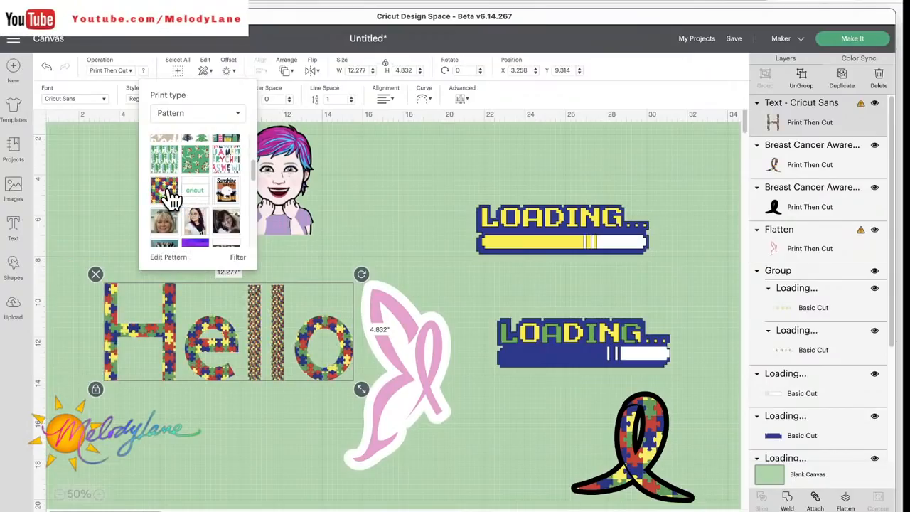
left_click(227, 377)
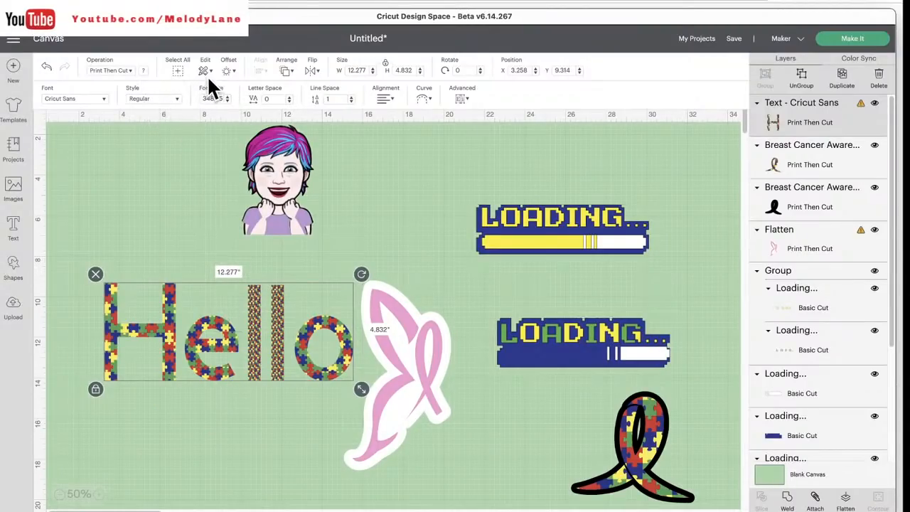
mouse_move(164, 318)
left_mouse_down()
mouse_move(239, 455)
mouse_move(257, 462)
mouse_move(177, 326)
left_mouse_up()
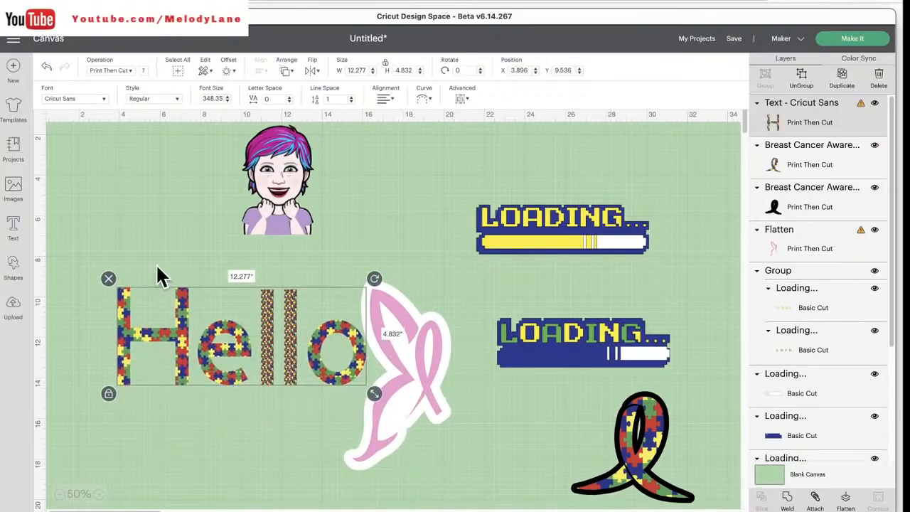
- Change the Hello text's operation to Pen and move it to about X 3.0, Y 8.8
left_click(127, 70)
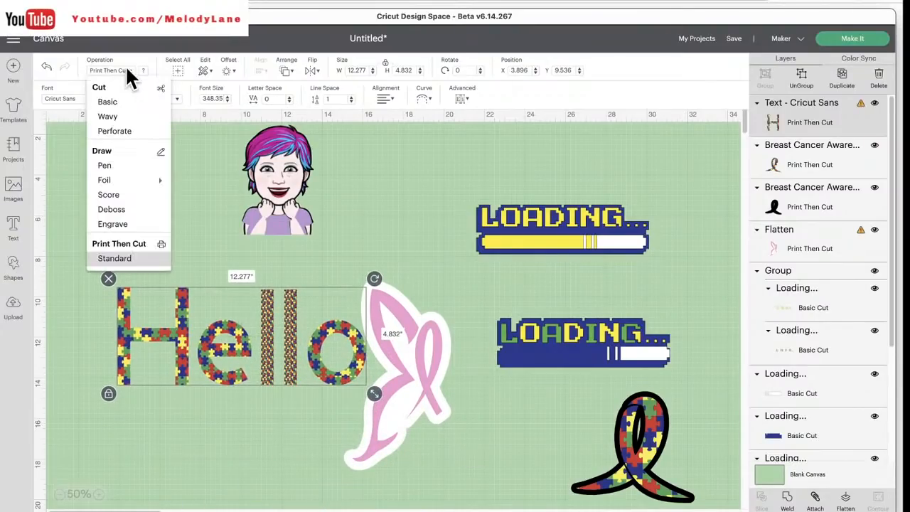
left_click(114, 165)
left_click_drag(206, 349, 208, 349)
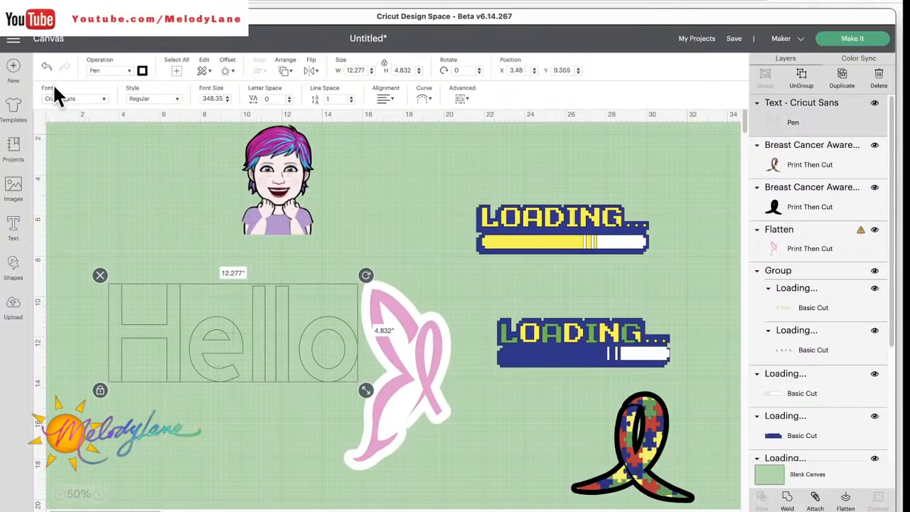
left_click(34, 114)
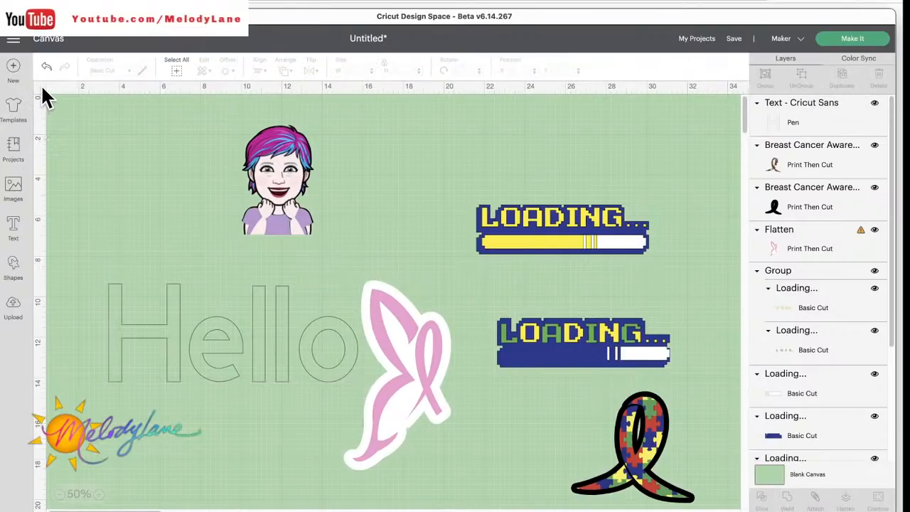
left_click(175, 327)
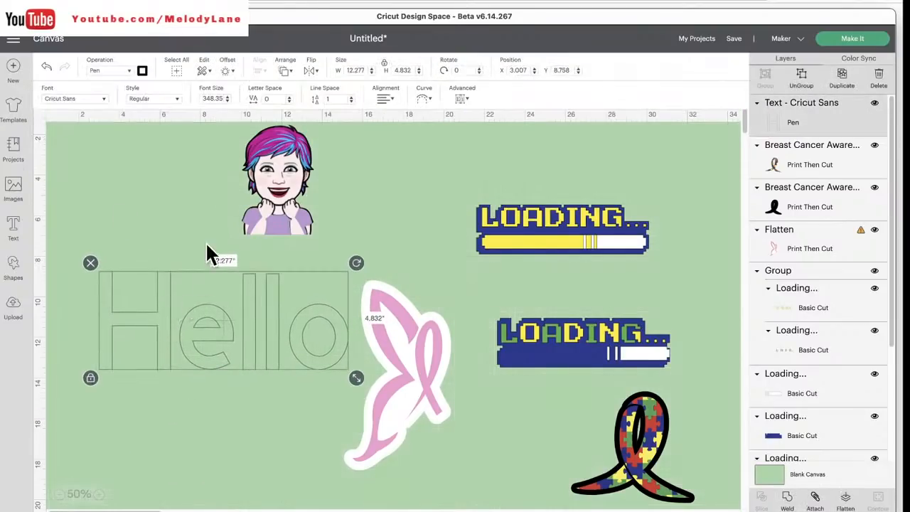
- Offset the Hello outline by -0.002 in with rounded corners and welded offsets
left_click(229, 73)
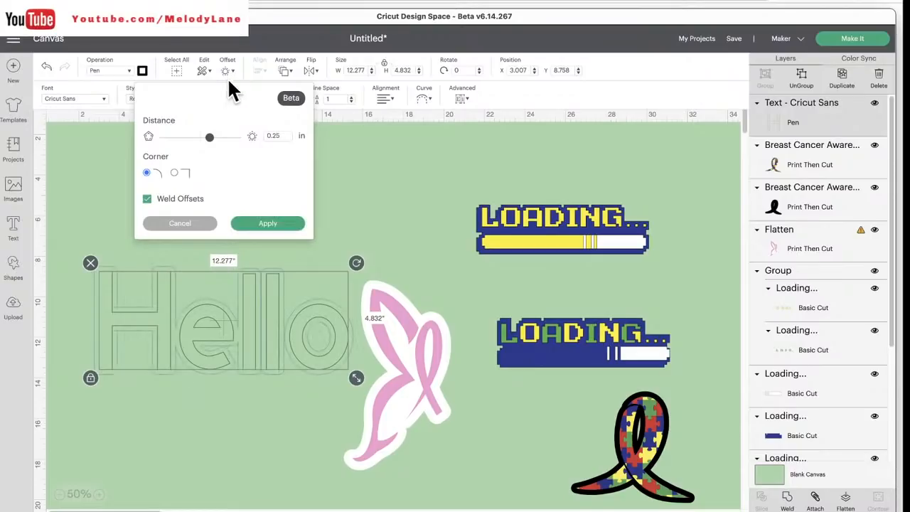
left_click_drag(214, 145, 212, 147)
left_click_drag(291, 136, 267, 135)
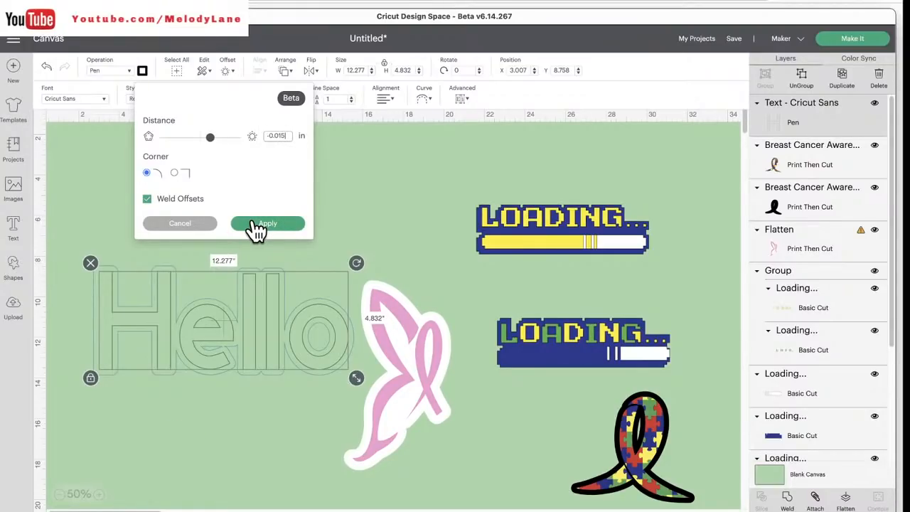
left_click_drag(213, 144, 201, 145)
left_click(201, 145)
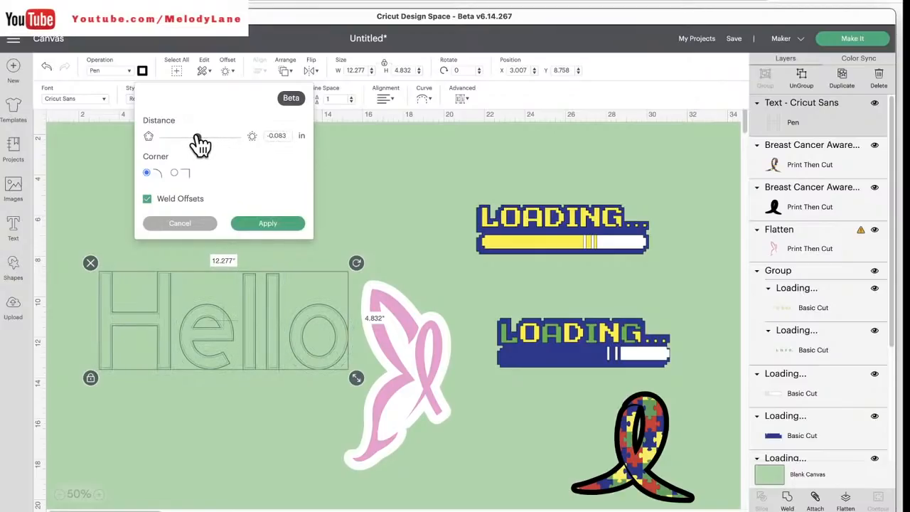
left_click(284, 135)
type("02")
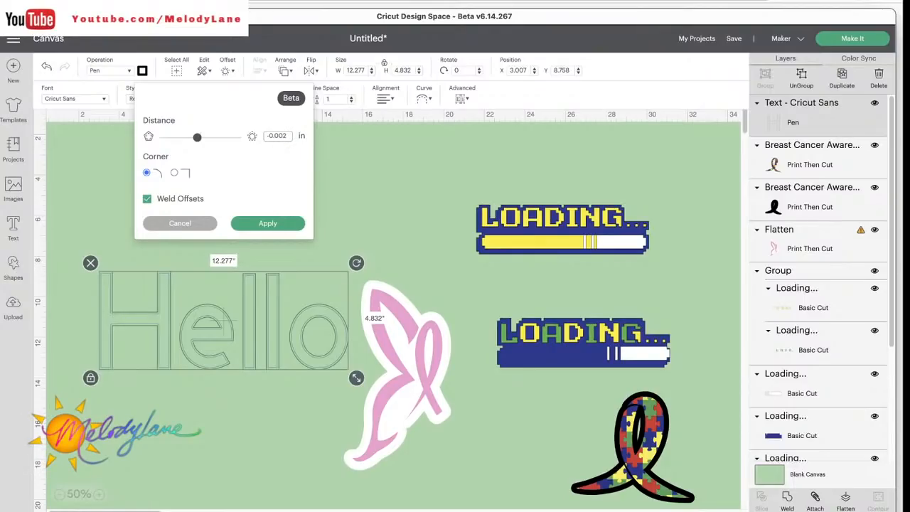
left_click(271, 224)
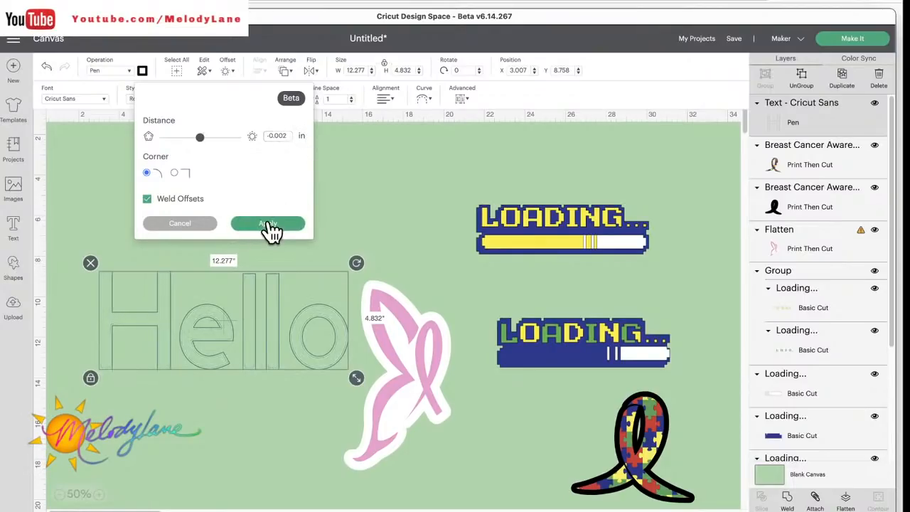
- Offset the newest Hello outline by -0.002 in two more times to thicken the pen lines
left_click(228, 72)
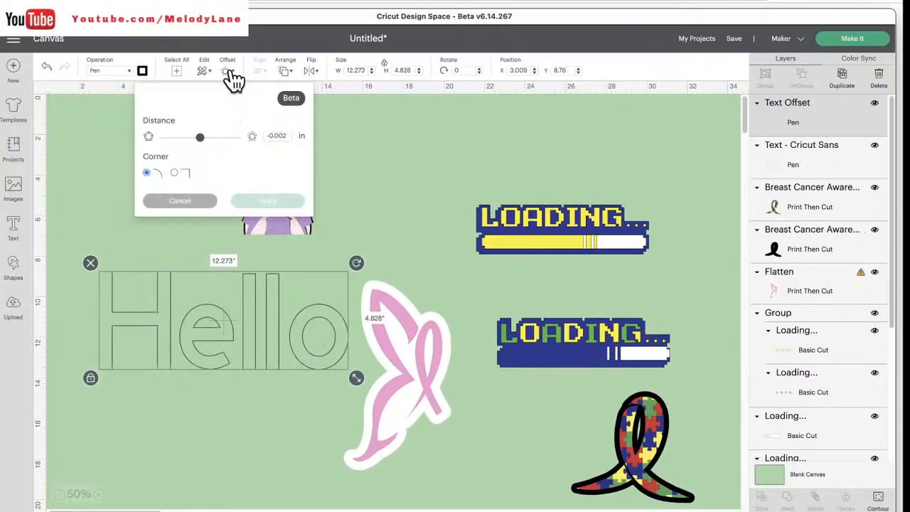
left_click(267, 202)
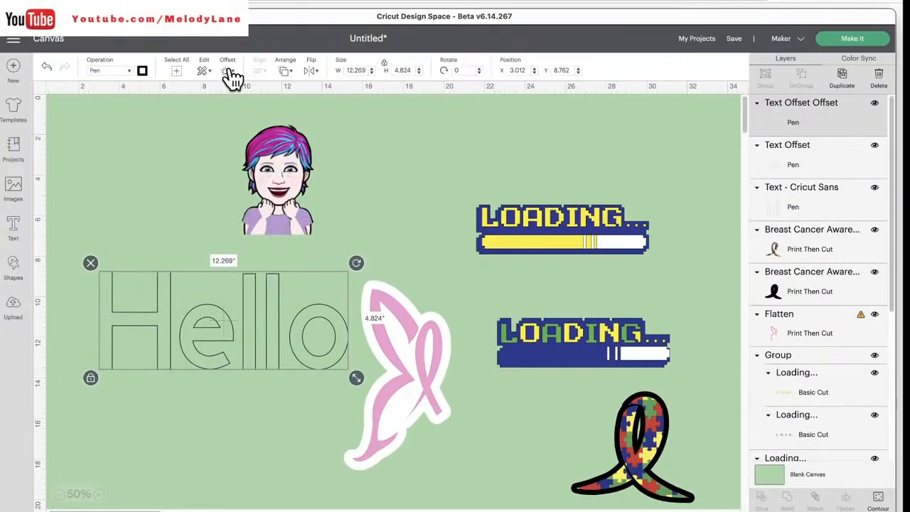
left_click(228, 74)
left_click(268, 202)
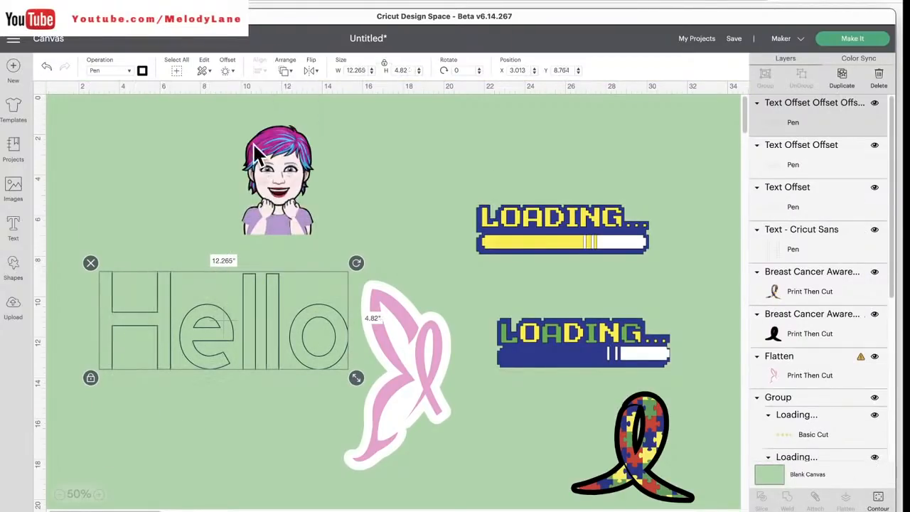
- Offset the newest Hello outline by -0.015 in with rounded corners three times, each time from the latest outline
left_click(228, 72)
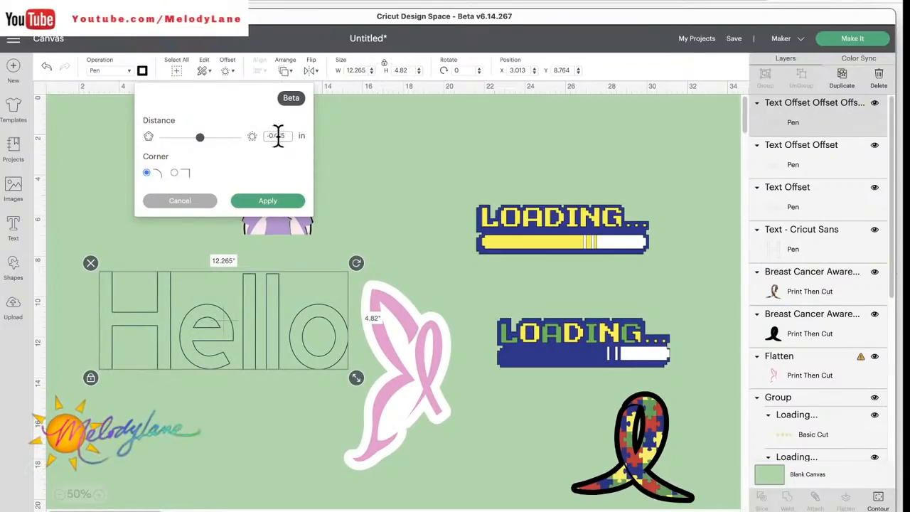
left_click(272, 201)
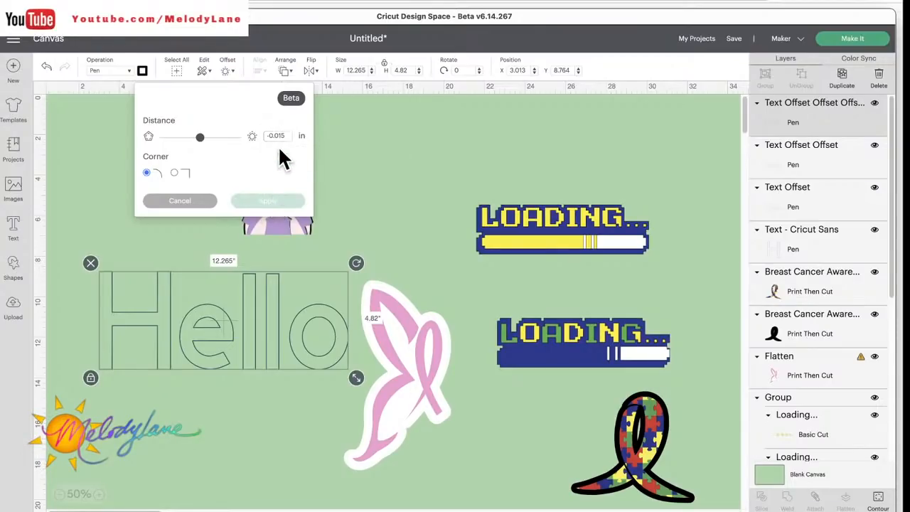
left_click(269, 203)
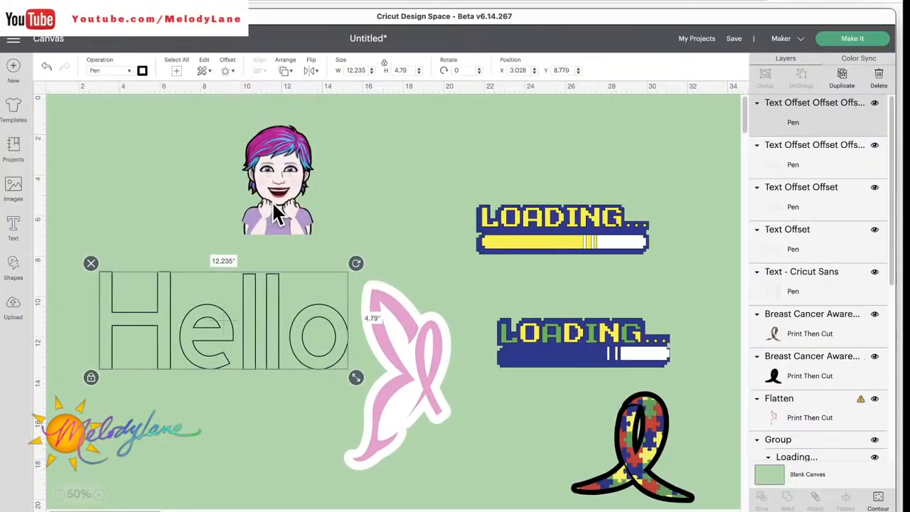
left_click(231, 77)
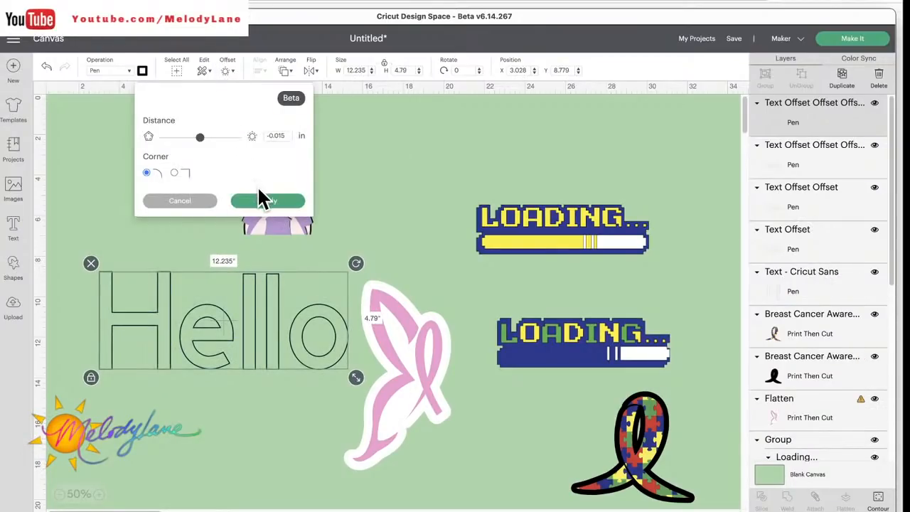
left_click(268, 200)
left_click(225, 73)
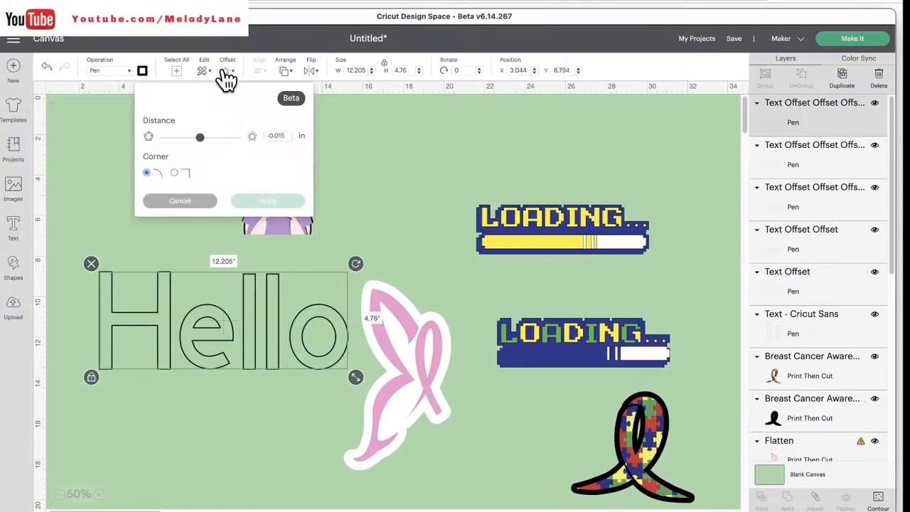
left_click(265, 202)
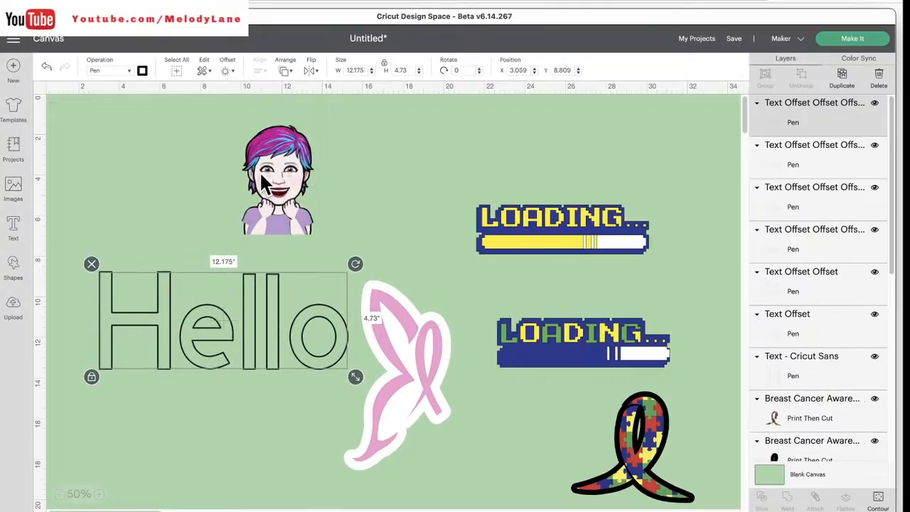
- Offset the newest Hello outline by -0.02 in with rounded corners nine times in succession to fill the letter strokes
left_click(227, 73)
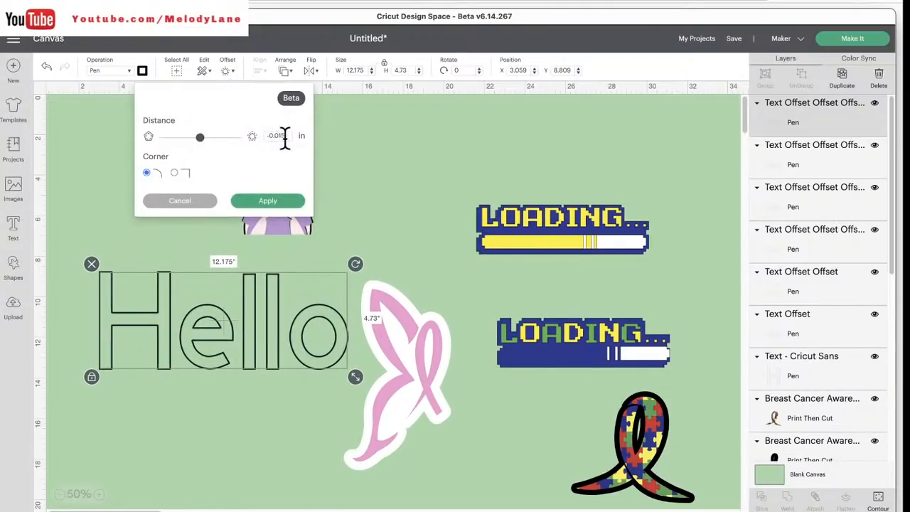
left_click_drag(283, 136, 288, 135)
key("Return")
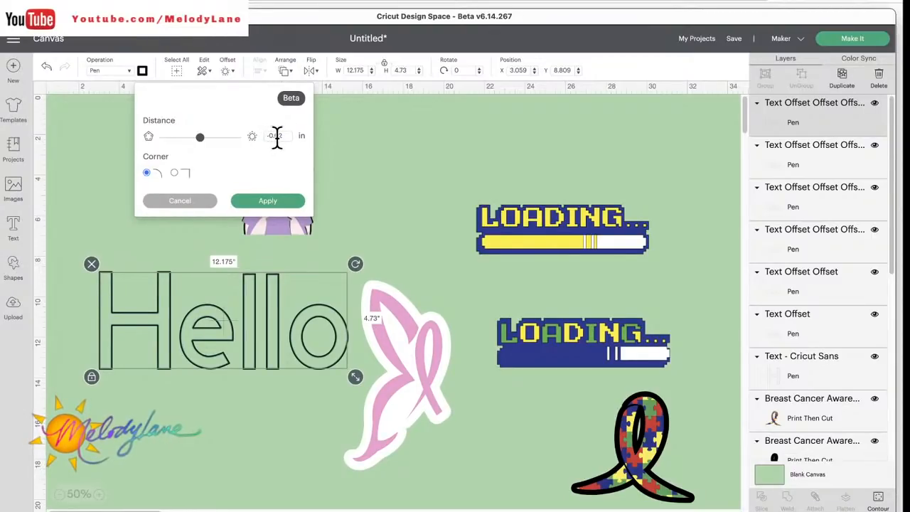
left_click(270, 203)
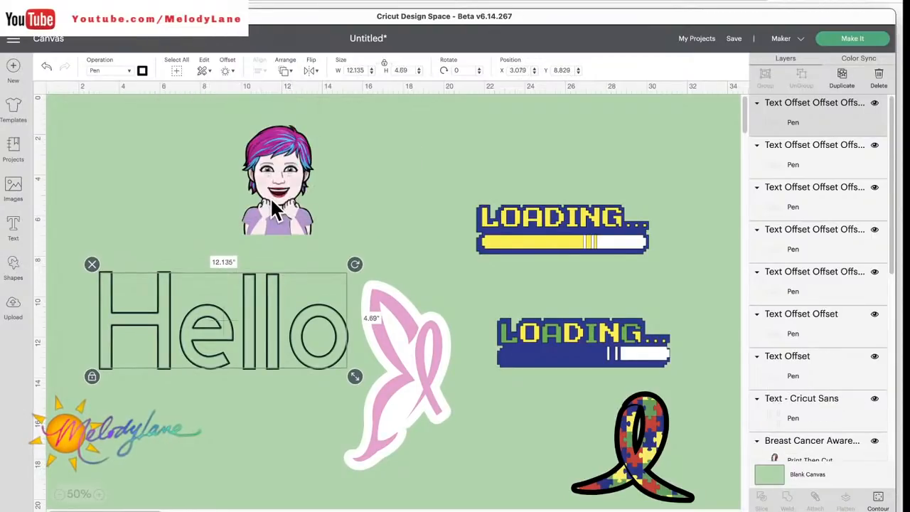
left_click(227, 72)
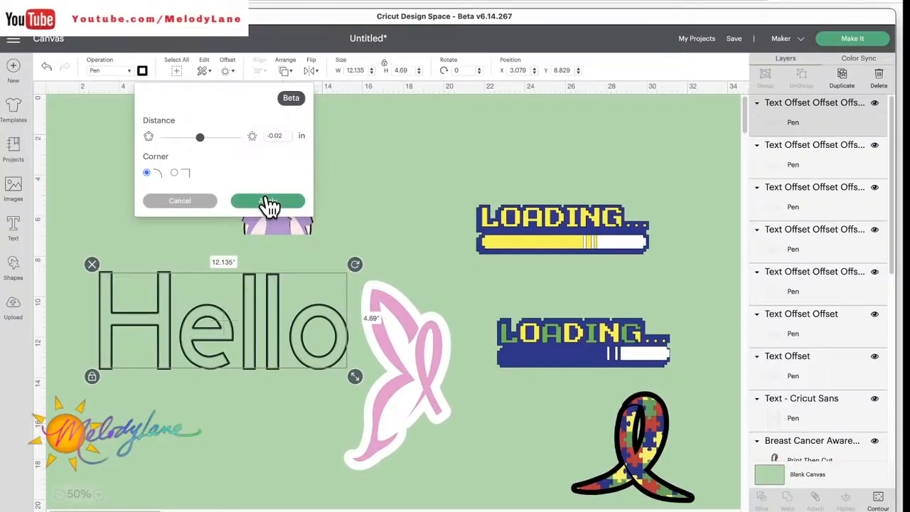
left_click(269, 203)
left_click(224, 72)
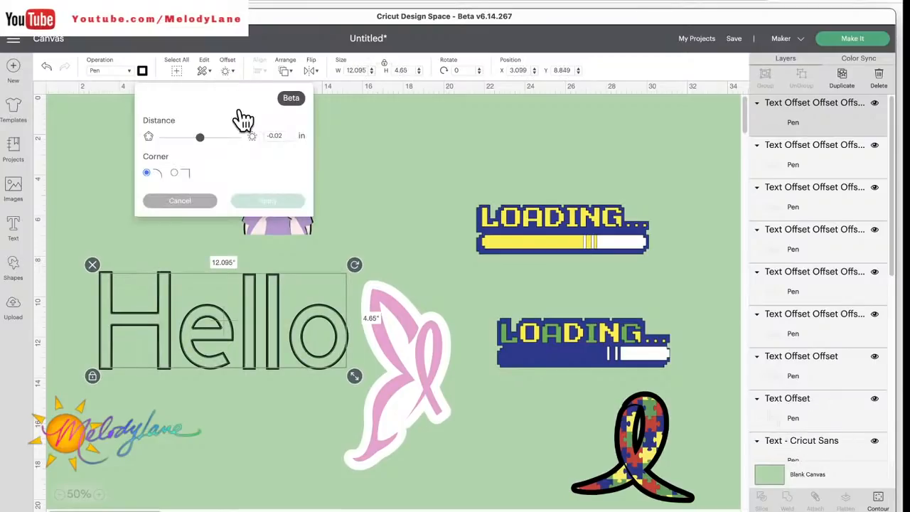
left_click(260, 201)
left_click(225, 71)
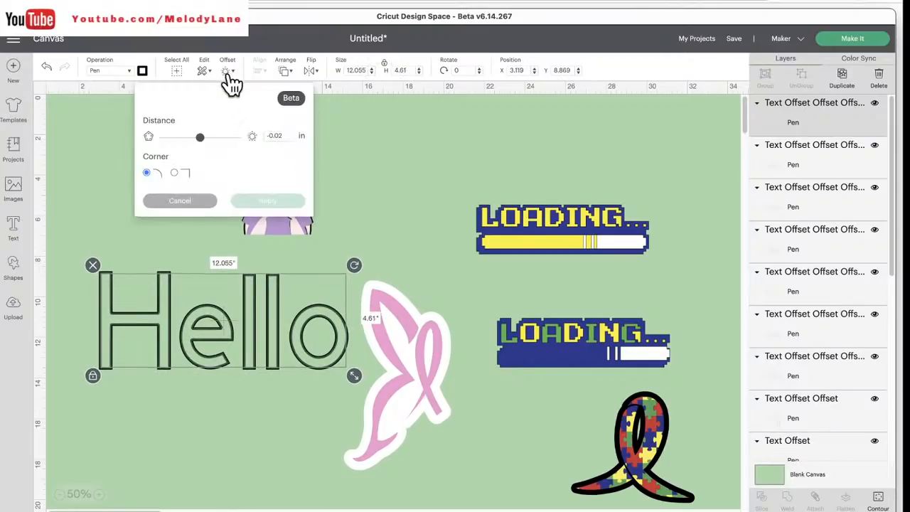
left_click(259, 200)
left_click(224, 72)
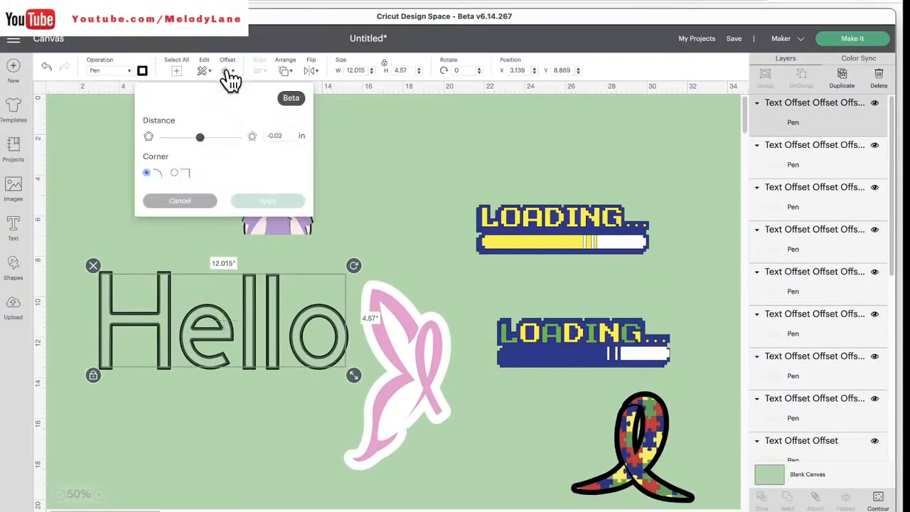
left_click(264, 202)
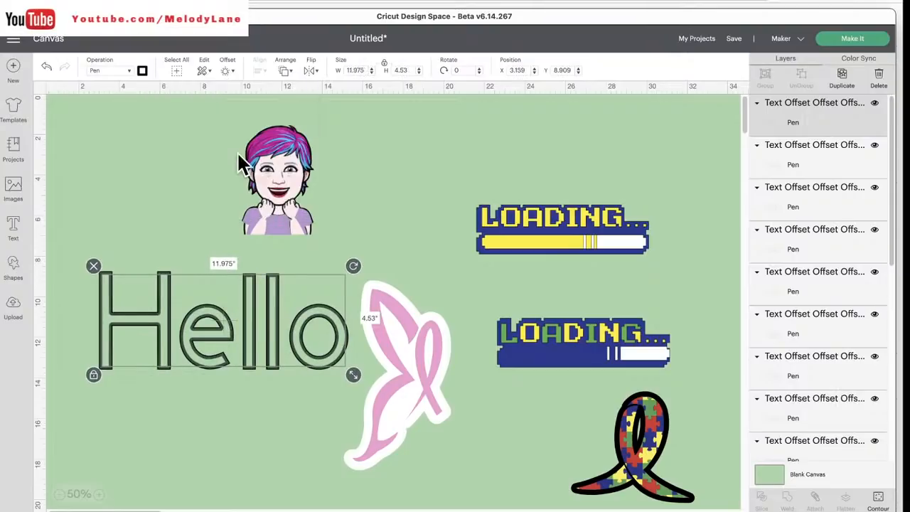
left_click(228, 73)
left_click(264, 204)
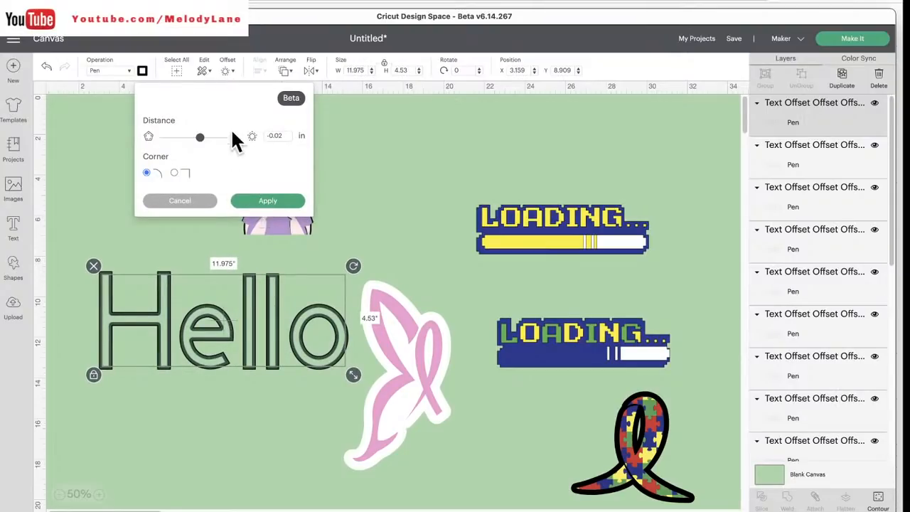
left_click(228, 72)
left_click(262, 200)
left_click(228, 72)
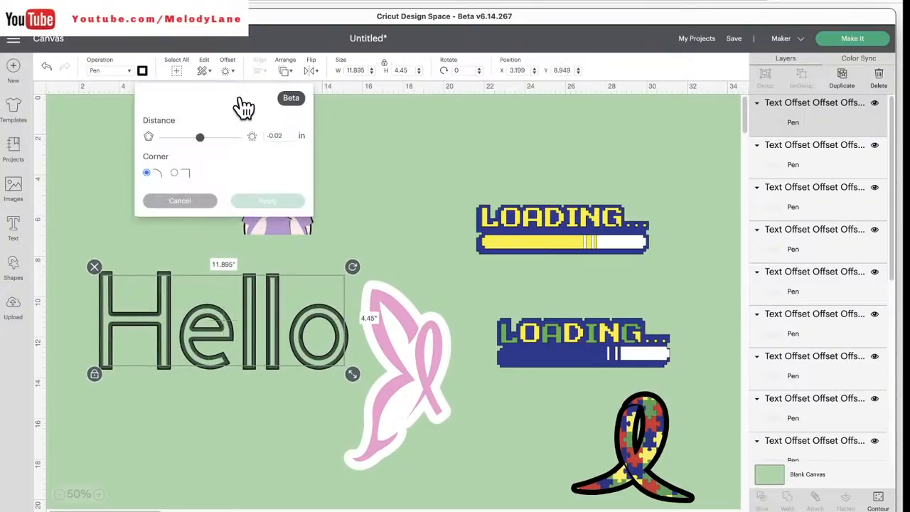
left_click(264, 203)
left_click(222, 72)
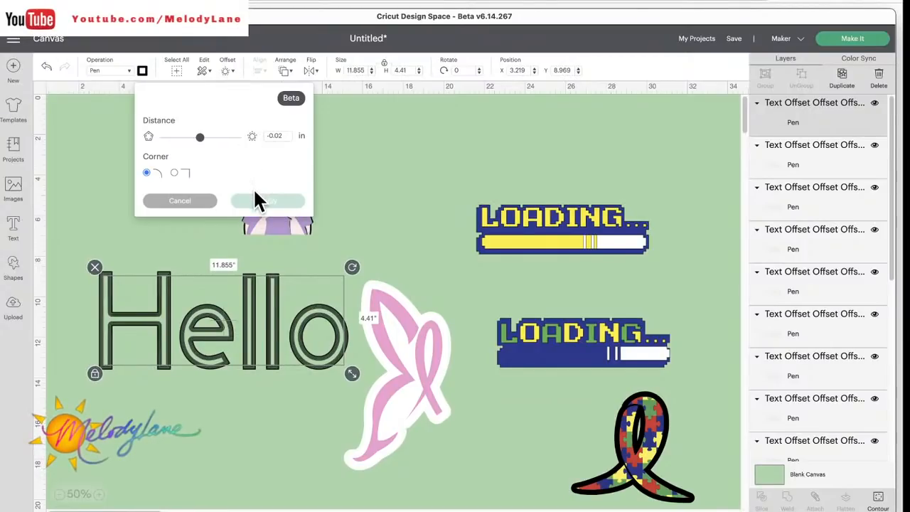
left_click(257, 200)
- Offset the newest Hello outline by -0.05 in with rounded corners three times, then deselect the lettering
left_click(228, 73)
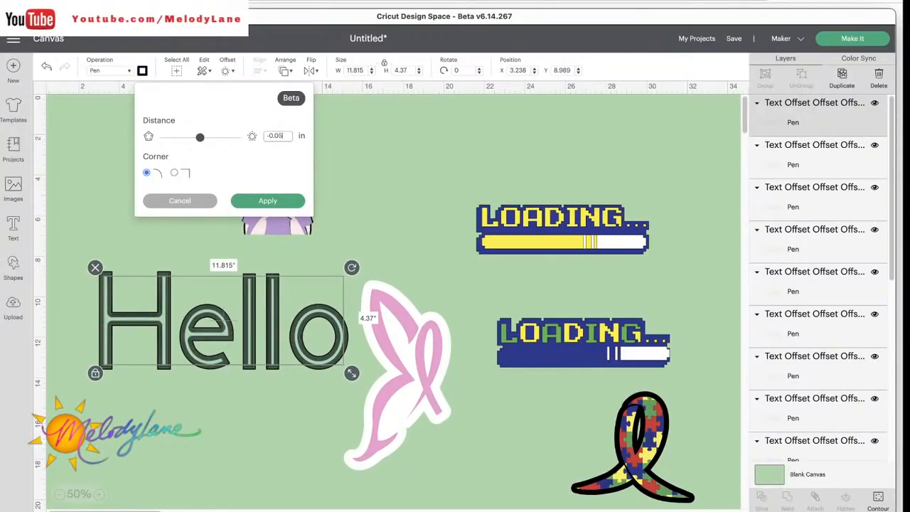
key("Return")
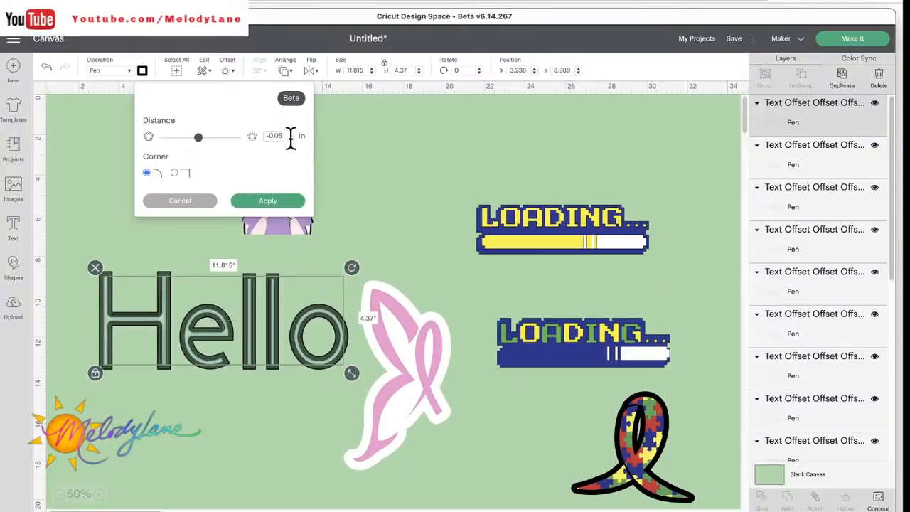
left_click(265, 202)
left_click(227, 71)
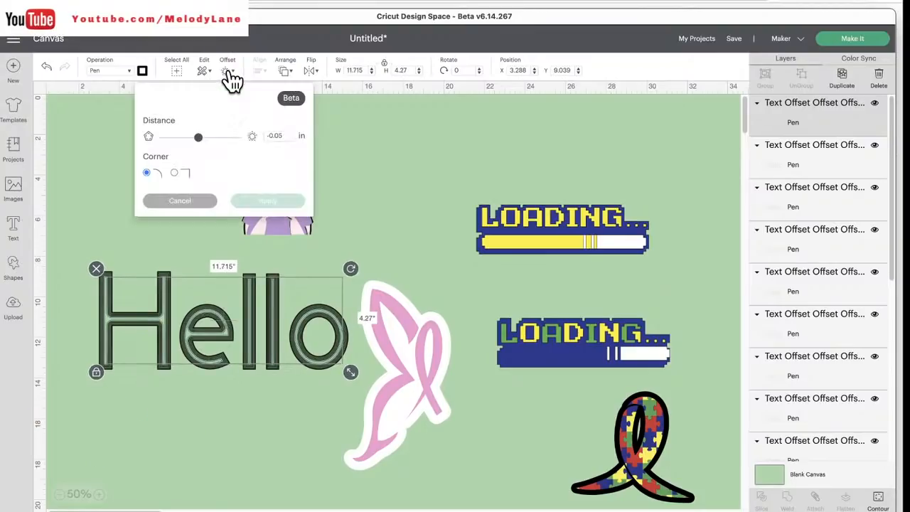
left_click(268, 202)
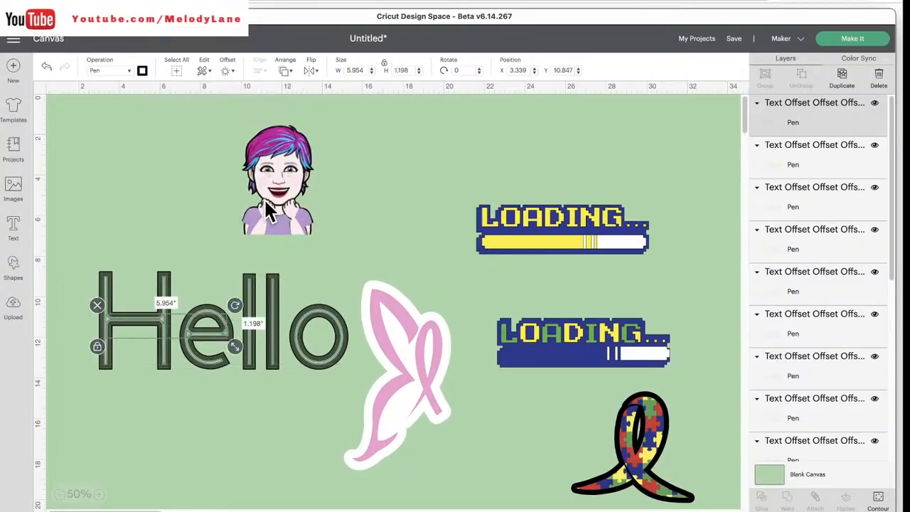
left_click(227, 71)
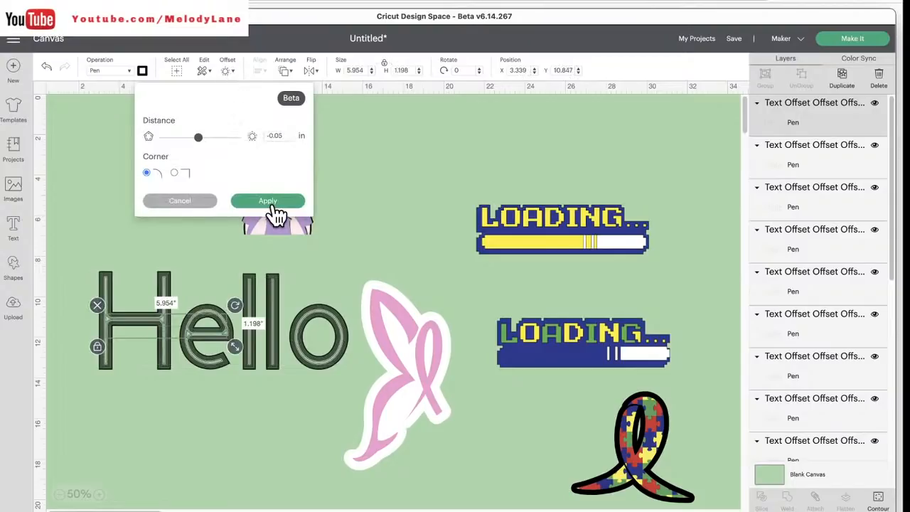
left_click(270, 204)
left_click(174, 212)
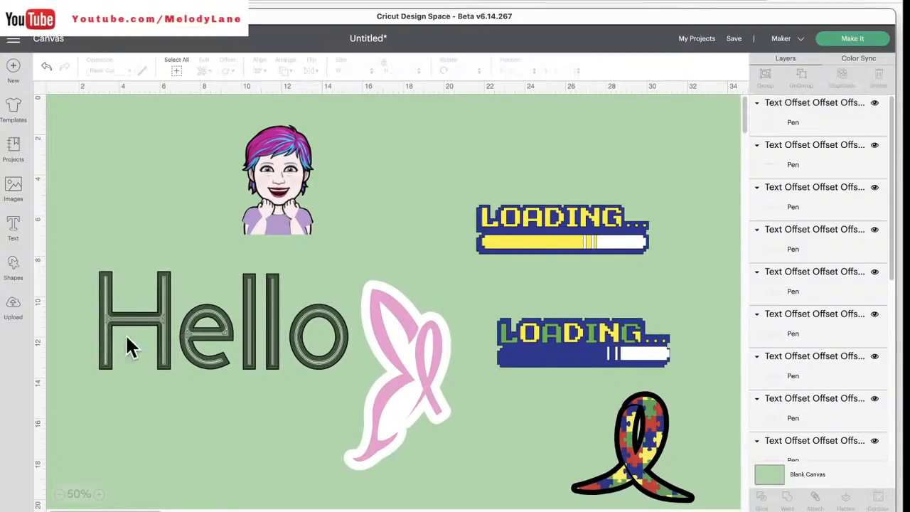
- Examine the nested offset lines inside the H and e of the Hello lettering up close
left_click(100, 493)
left_click(99, 494)
left_click(100, 493)
left_click(99, 493)
left_click(100, 494)
scroll(122, 404, "left", 10)
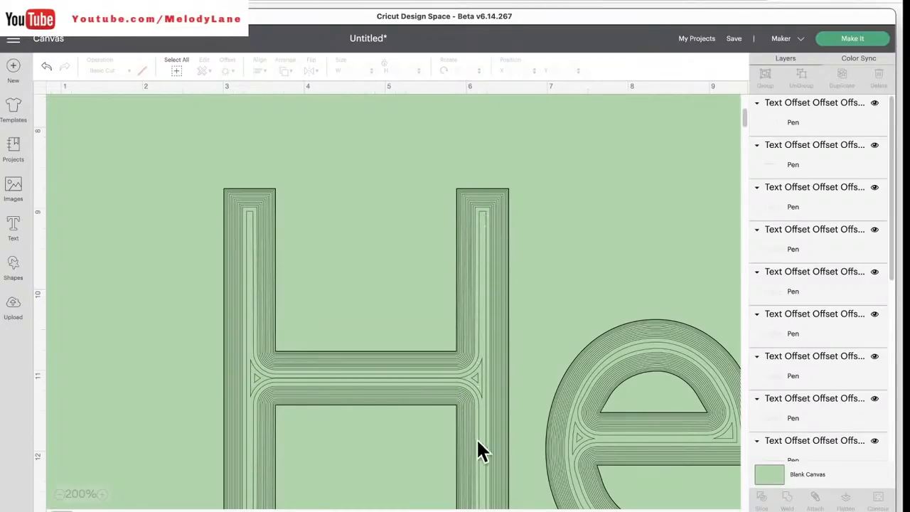
left_click(60, 494)
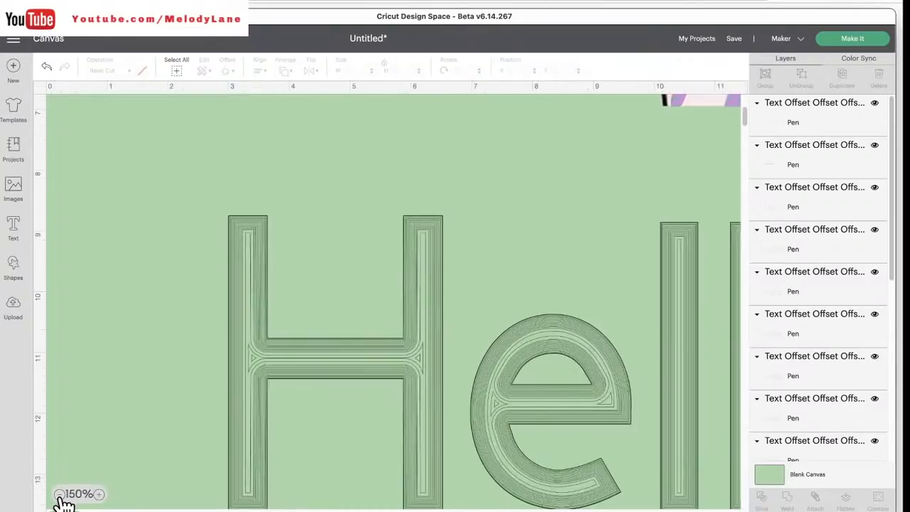
left_click(59, 494)
- Move the pink butterfly ribbon design farther right, clear of the Hello lettering
left_click_drag(85, 295, 509, 416)
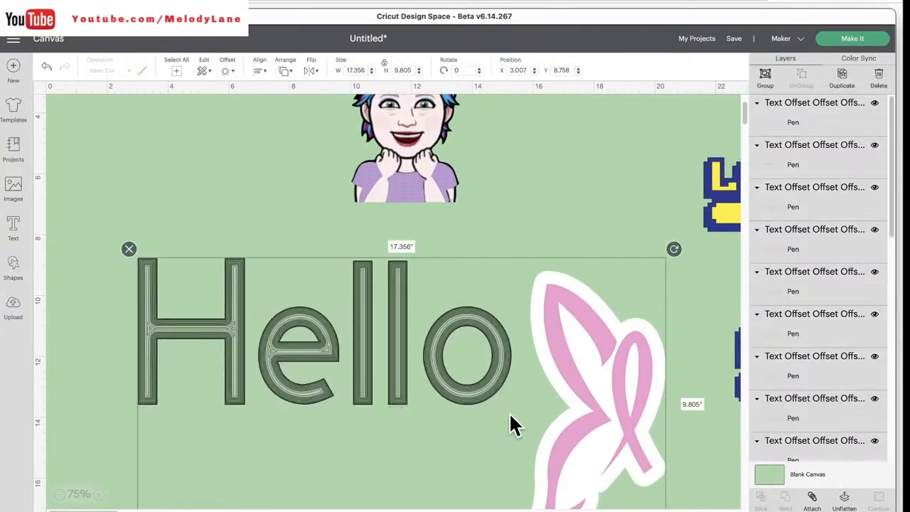
left_click(462, 223)
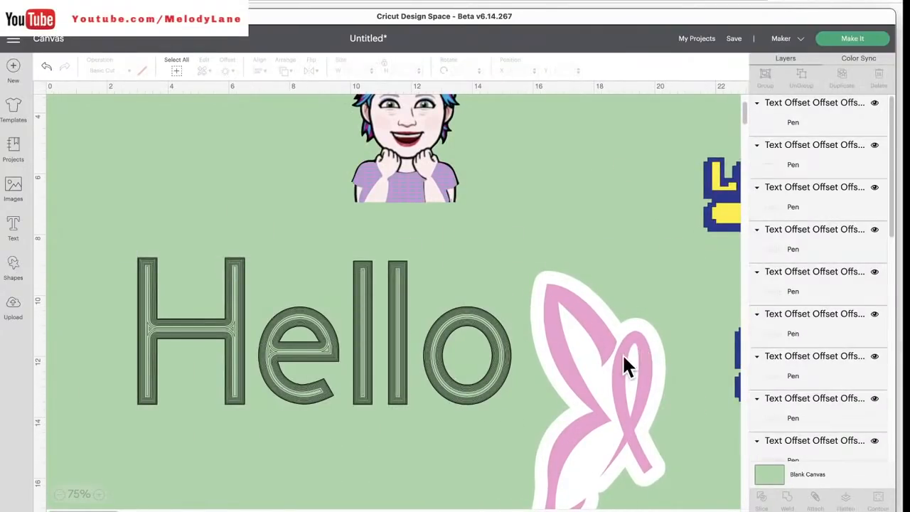
left_click_drag(616, 359, 745, 368)
- Set all the Hello outline layers to the Black Fine Point (0.4mm) pen and attach them together
left_click_drag(107, 319, 555, 366)
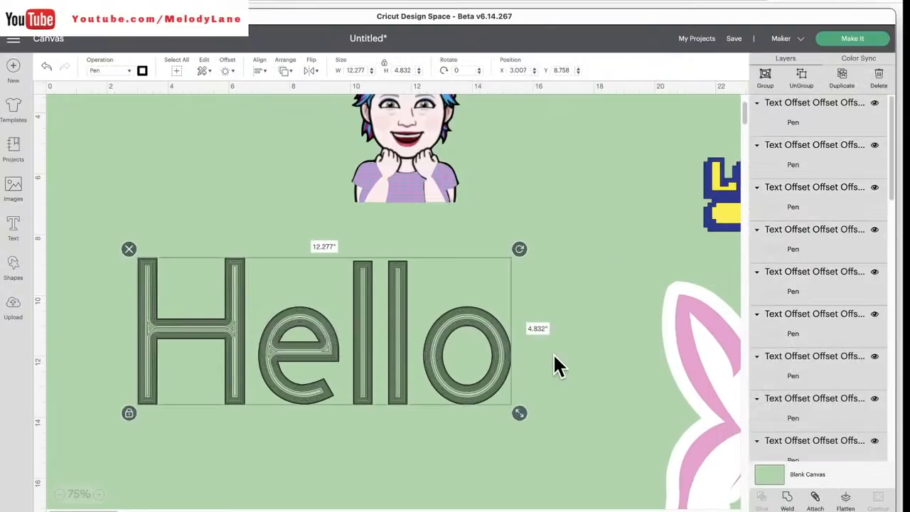
left_click(142, 72)
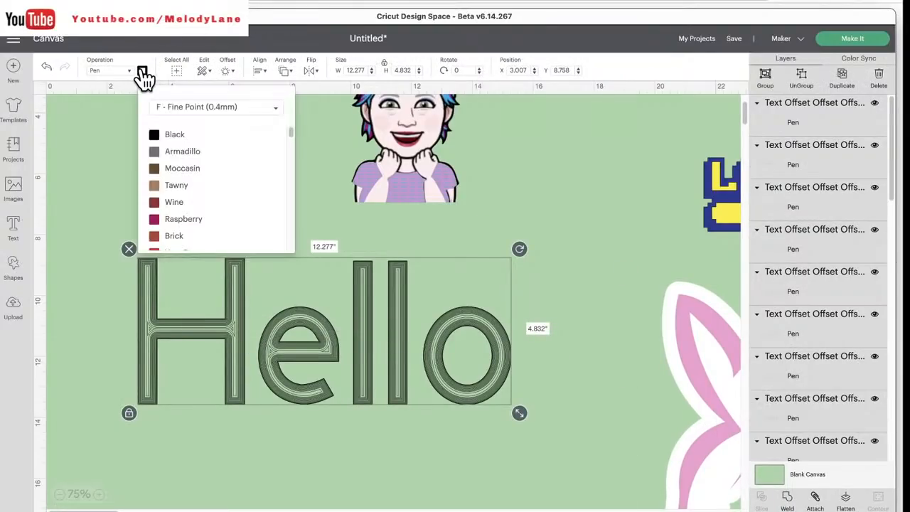
left_click(169, 139)
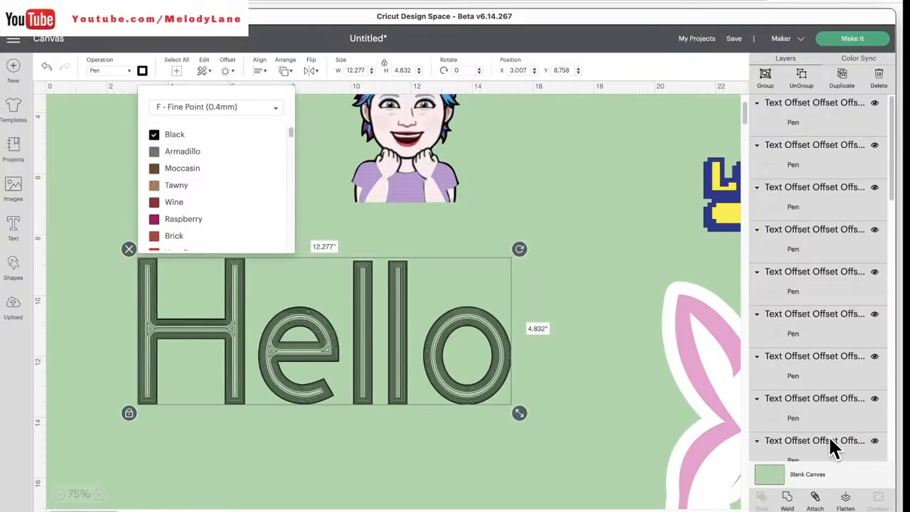
left_click(815, 498)
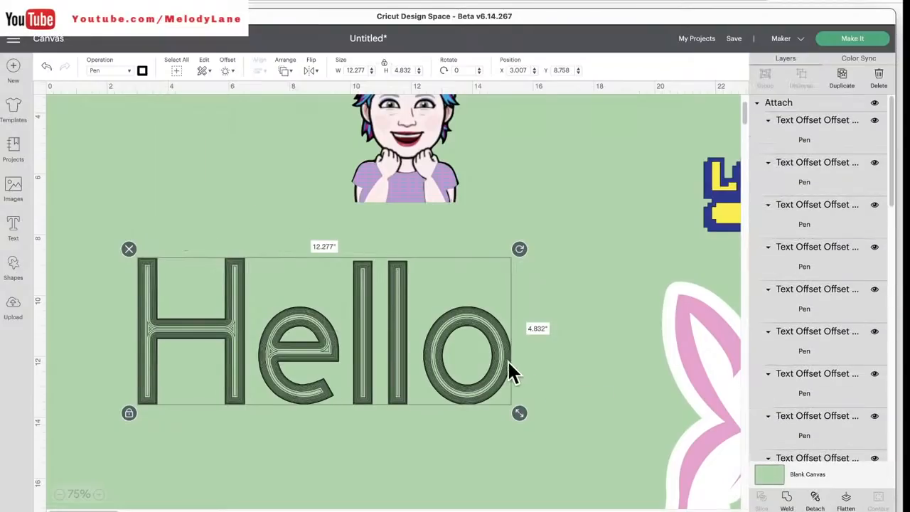
- Set the fourth, sixth, seventh and eighth offset layers of the attached Hello to the Raspberry Fine Point (0.4mm) pen
left_click(804, 264)
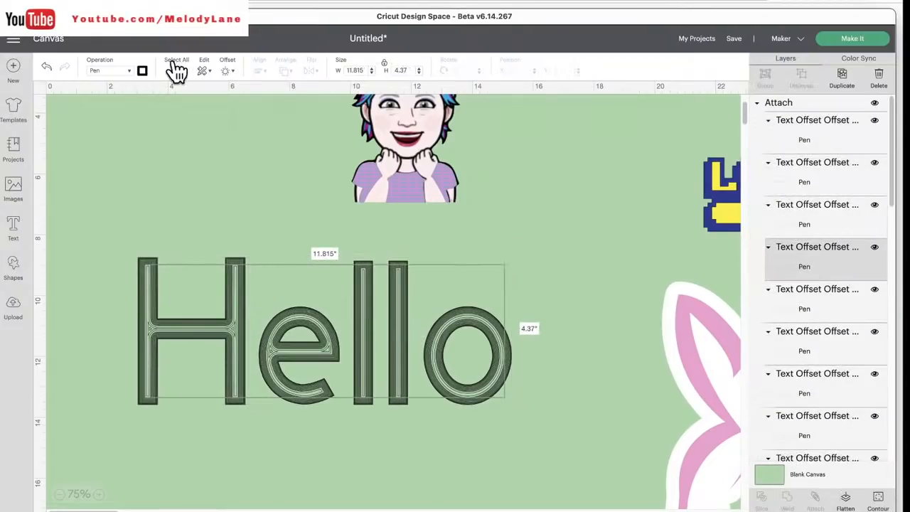
left_click(142, 72)
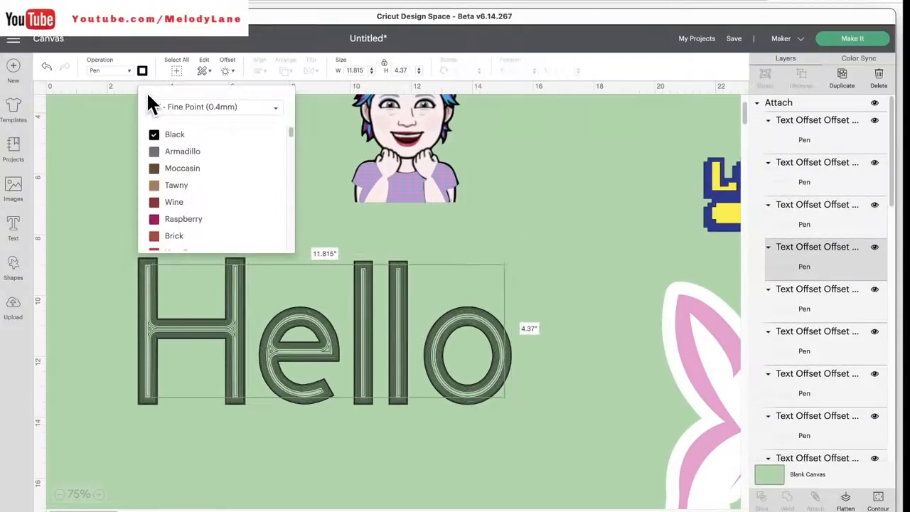
left_click(170, 219)
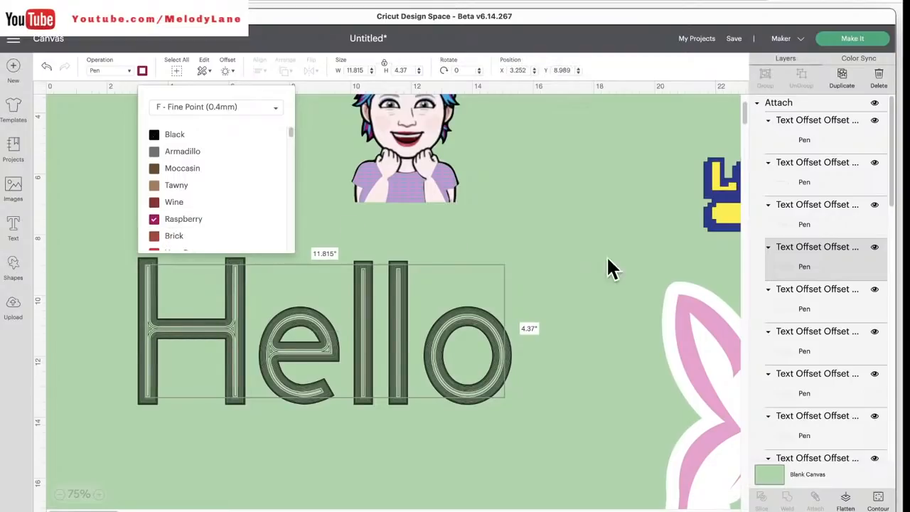
left_click(804, 348)
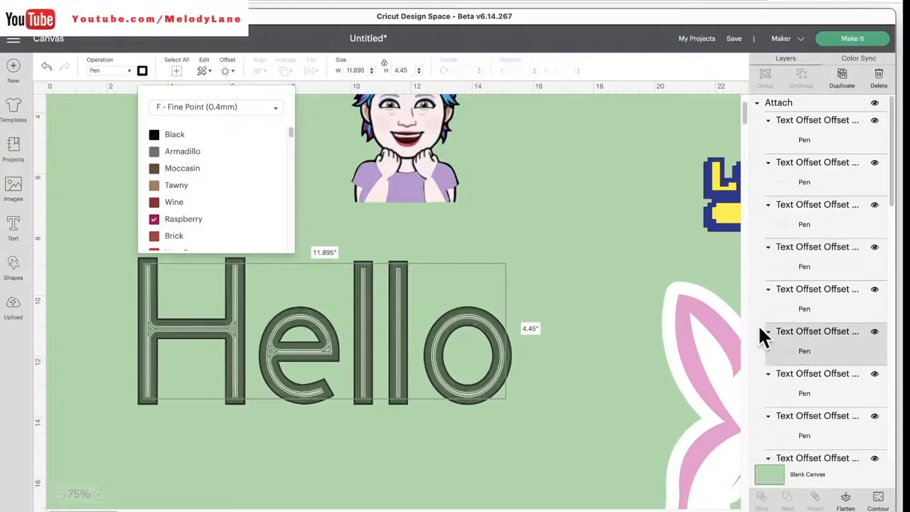
left_click(169, 220)
left_click(818, 394)
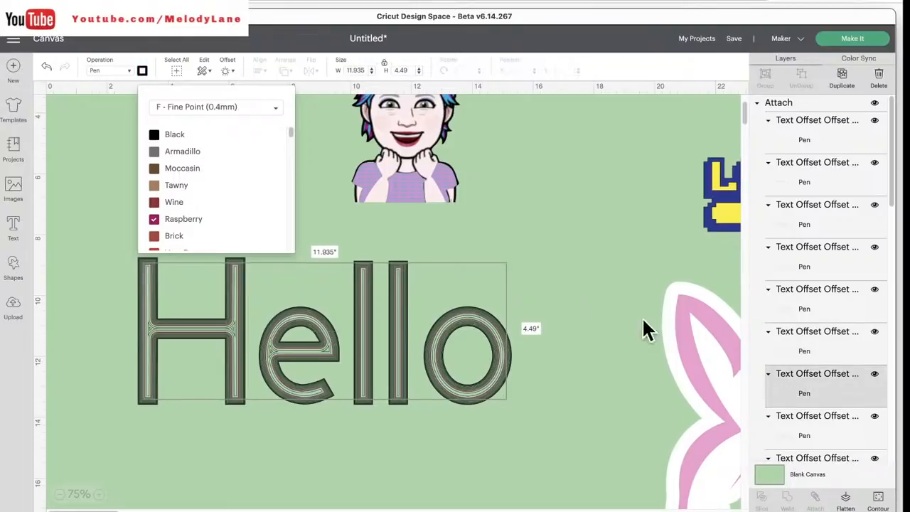
left_click(172, 220)
left_click(792, 430)
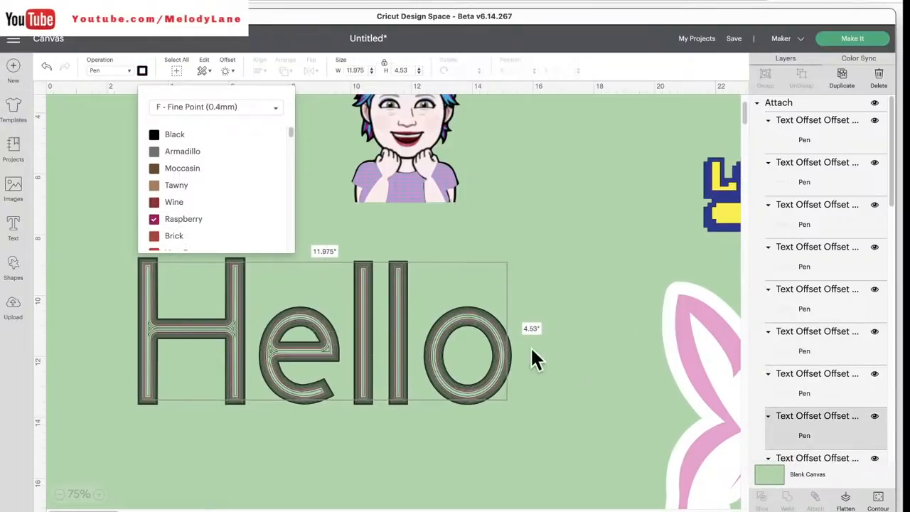
left_click(160, 227)
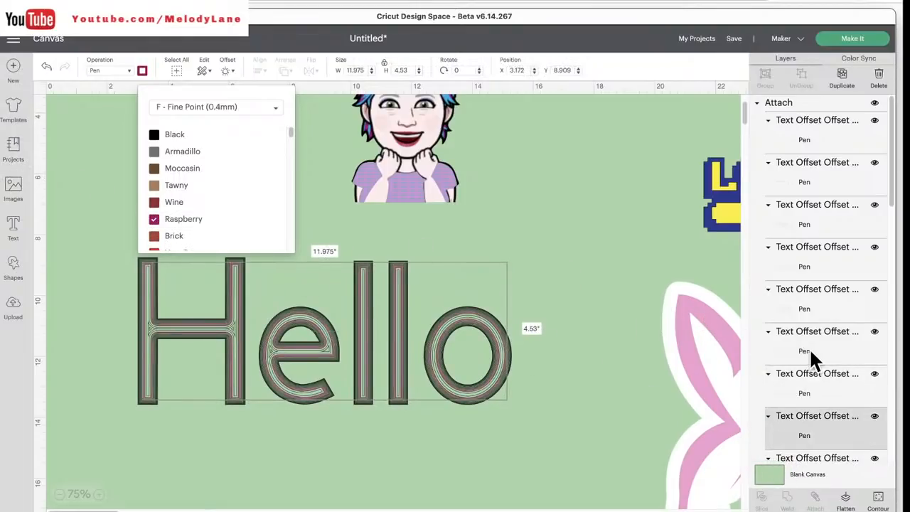
- Set the Text Offset Offset layer and the offset layer directly above it to the Candy Crystal Fine Point pen
scroll(821, 349, "down", 5)
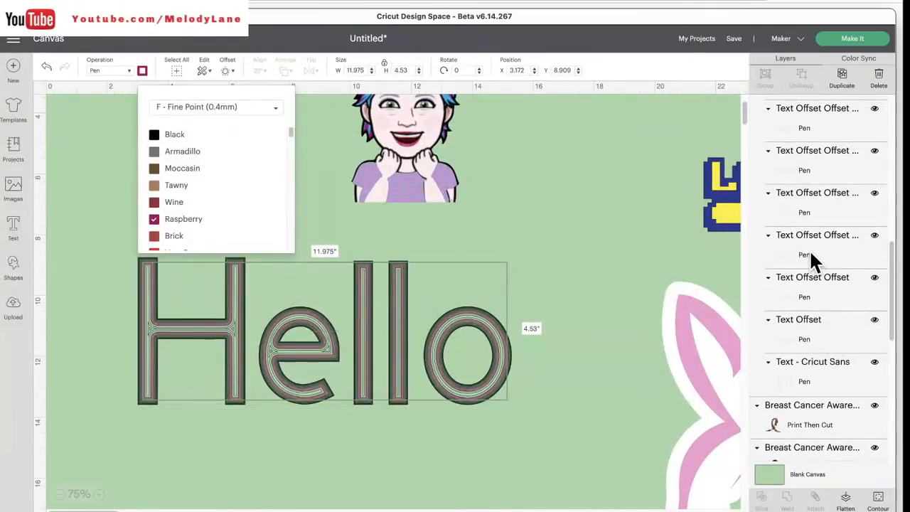
left_click(813, 257)
scroll(181, 231, "down", 3)
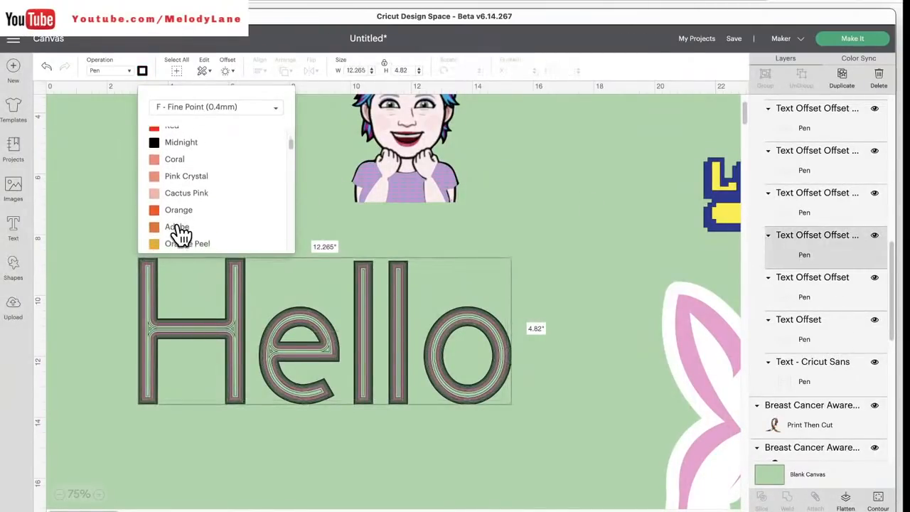
scroll(179, 239, "down", 3)
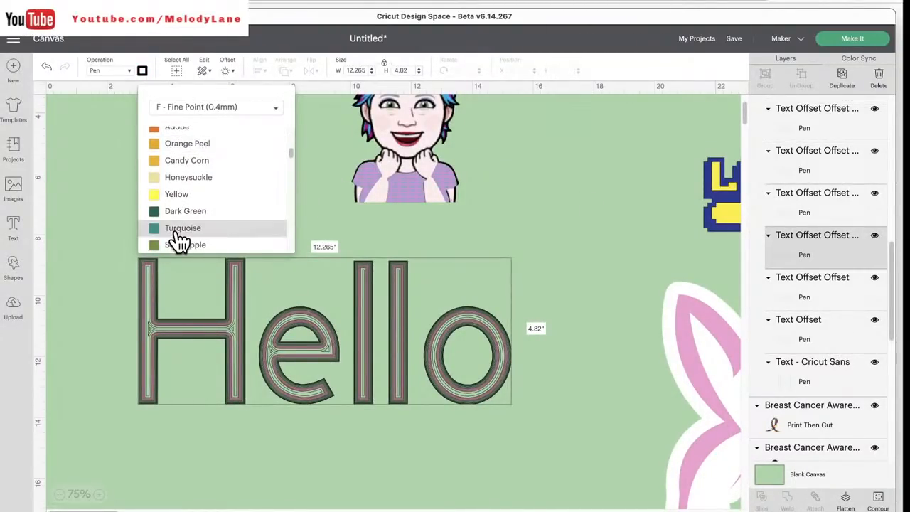
scroll(182, 237, "down", 2)
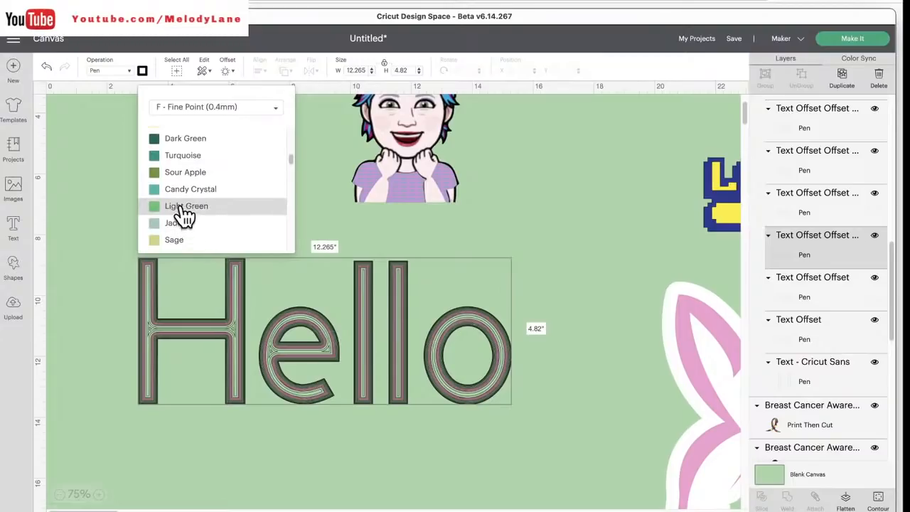
left_click(176, 190)
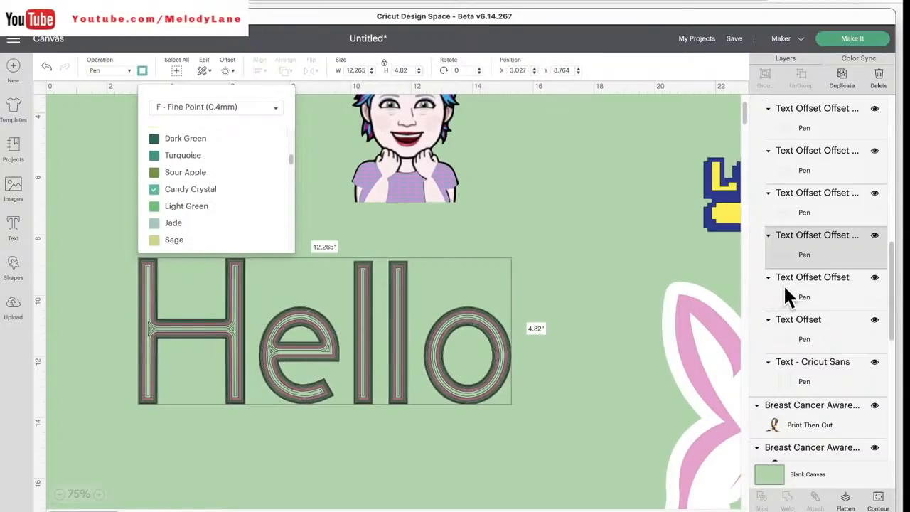
left_click(787, 296)
left_click(171, 190)
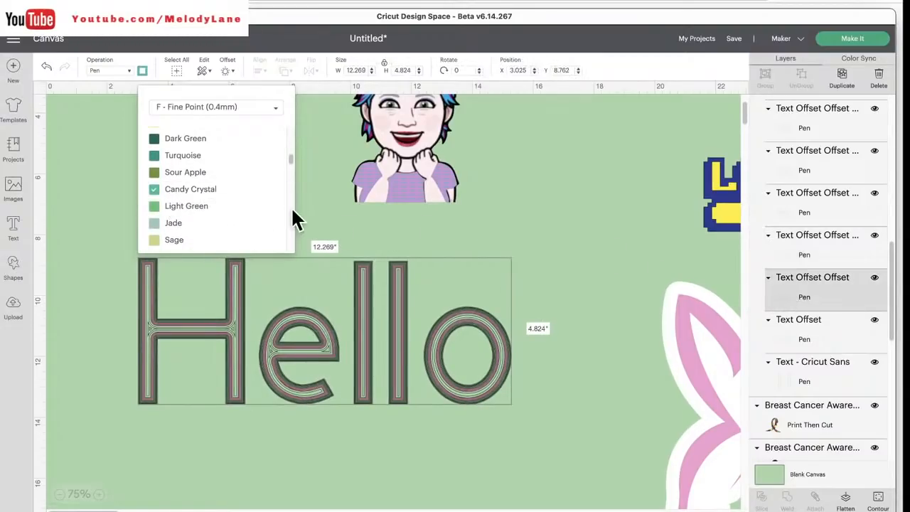
- Change the canvas background colour to white
left_click(540, 132)
left_click(774, 477)
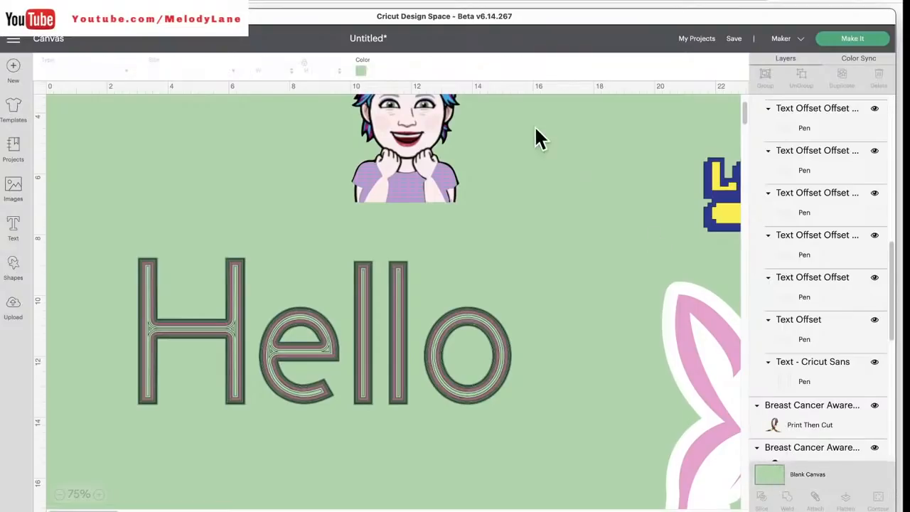
left_click(361, 71)
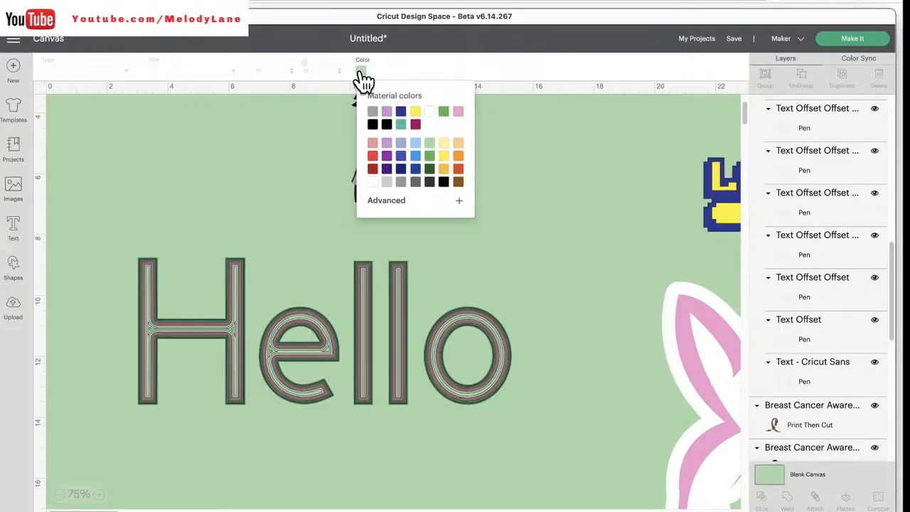
left_click(369, 183)
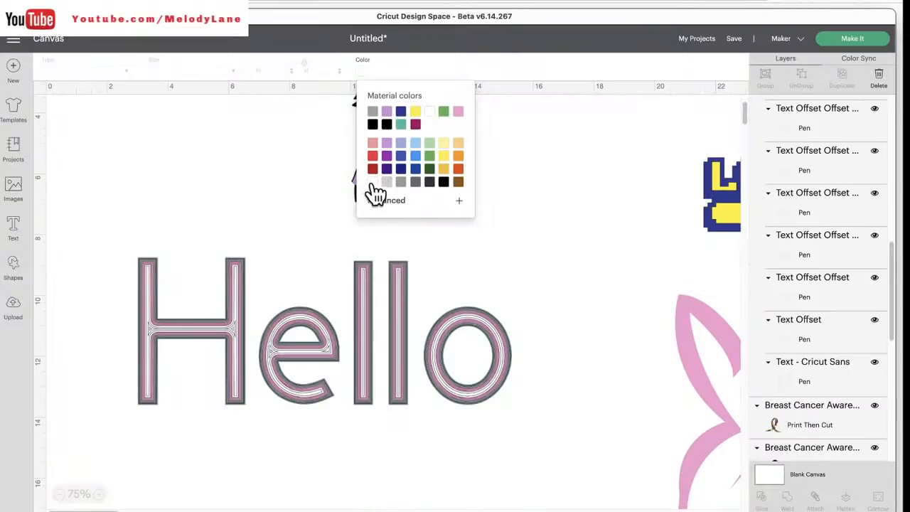
left_click(549, 299)
- Set the Text - Cricut Sans layer and the Text Offset layer to the Candy Crystal Fine Point pen
left_click(455, 335)
left_click(861, 359)
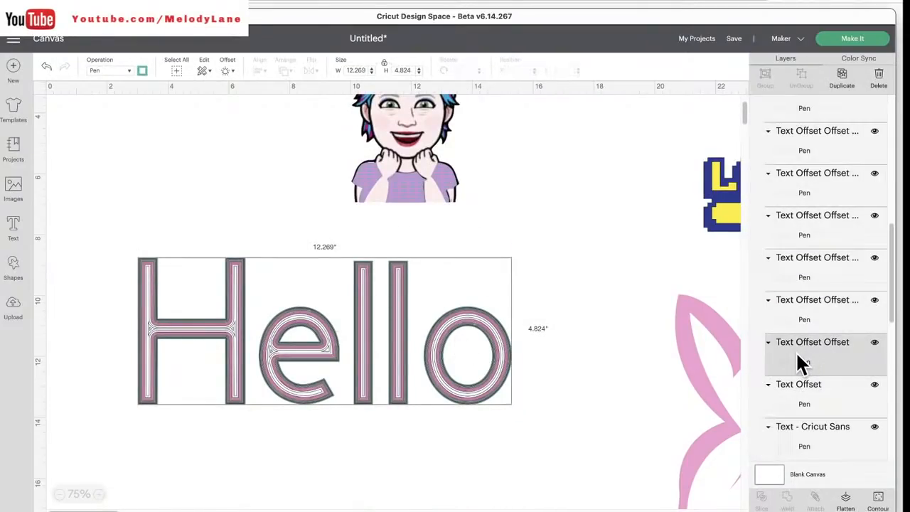
scroll(825, 348, "down", 2)
left_click(141, 72)
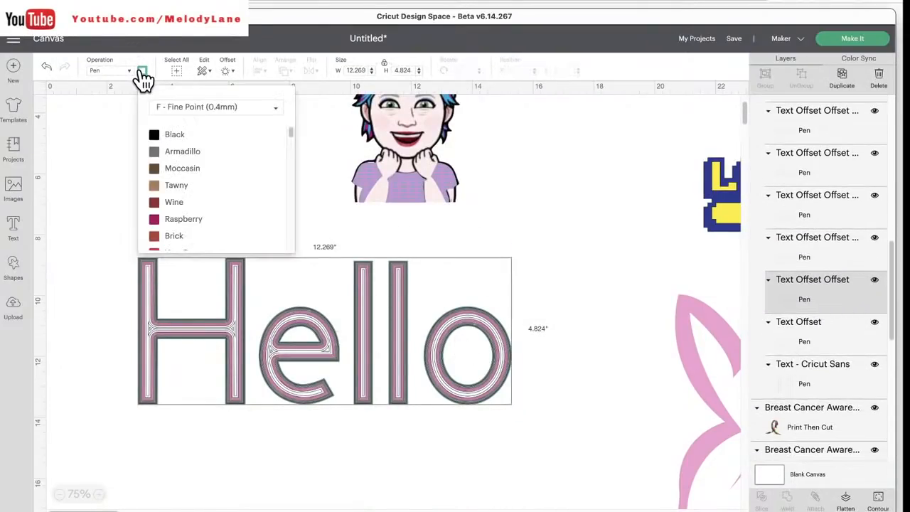
scroll(190, 198, "down", 1)
scroll(189, 203, "down", 6)
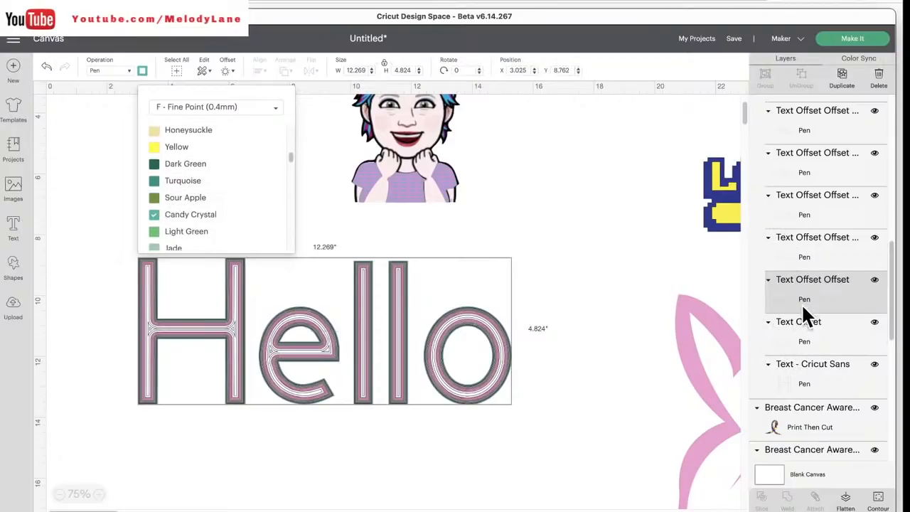
left_click(785, 375)
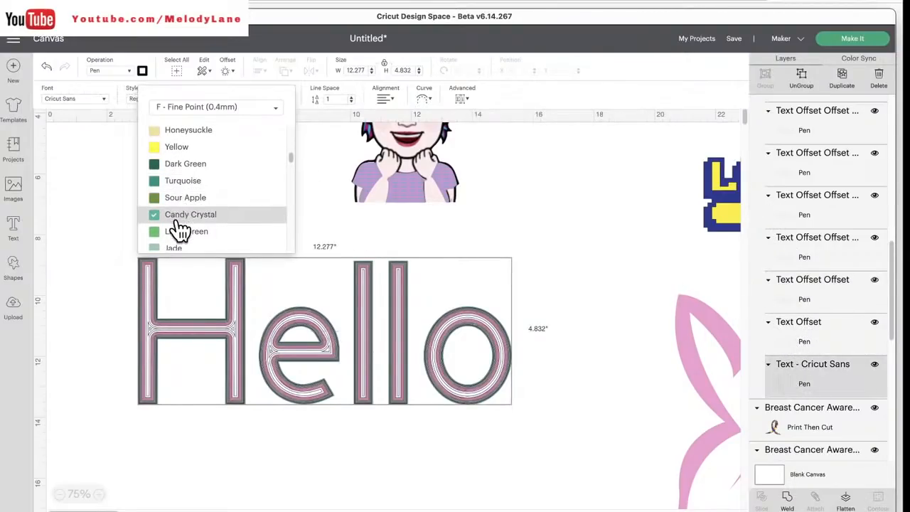
left_click(792, 325)
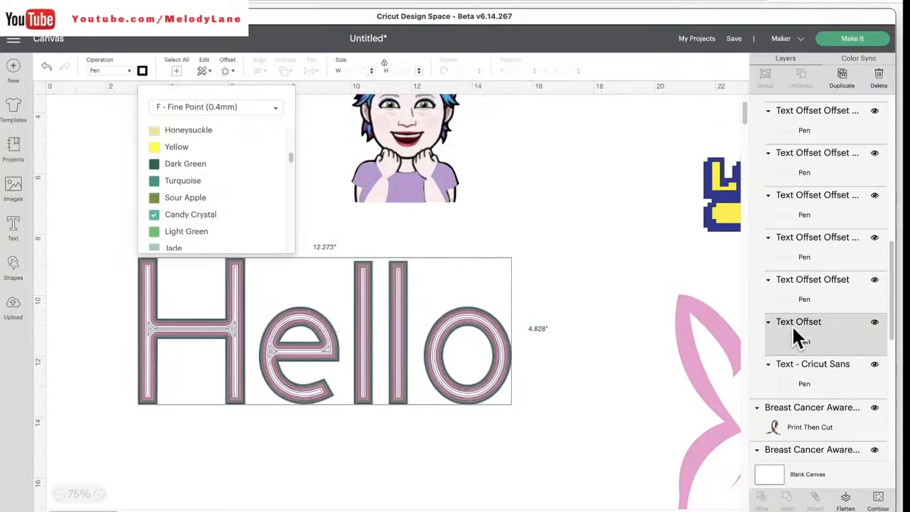
left_click(202, 215)
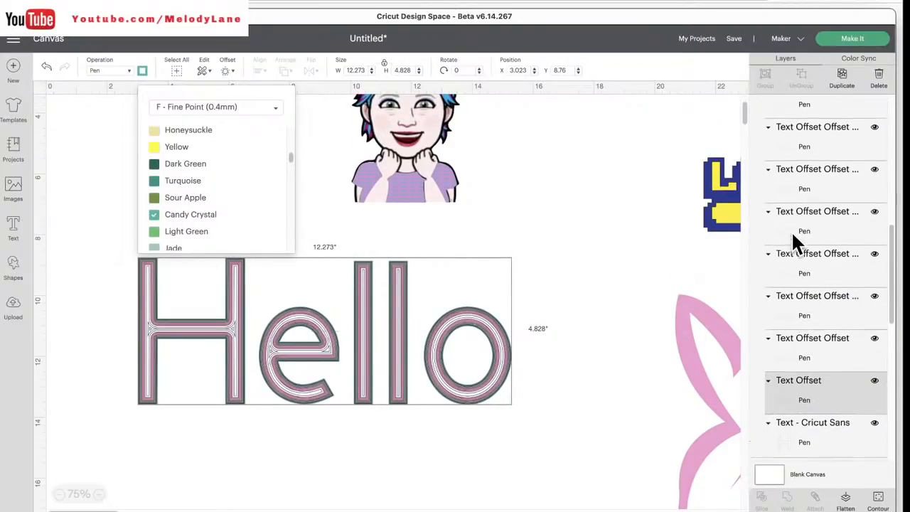
- Recolour the first four attached offset layers, from first to fourth, as Light Green, Sour Apple, Dark Green and Turquoise pens
left_click(797, 228)
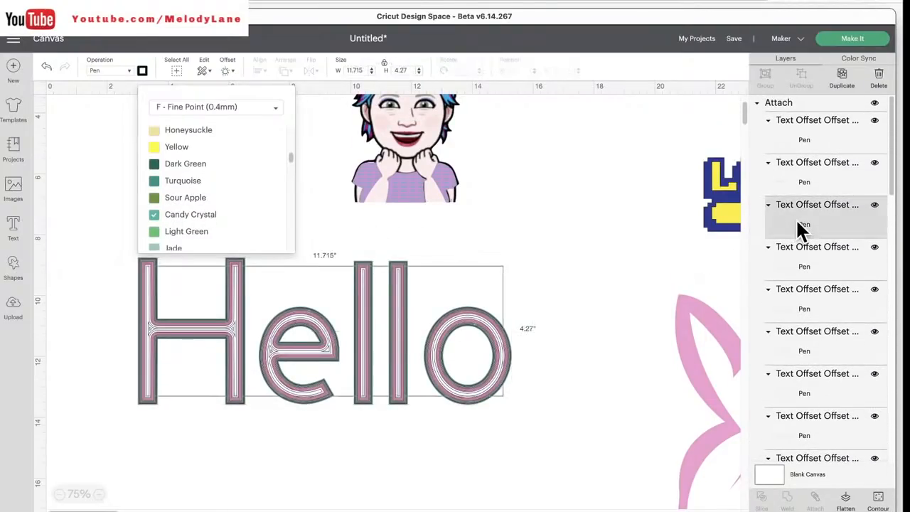
left_click(175, 164)
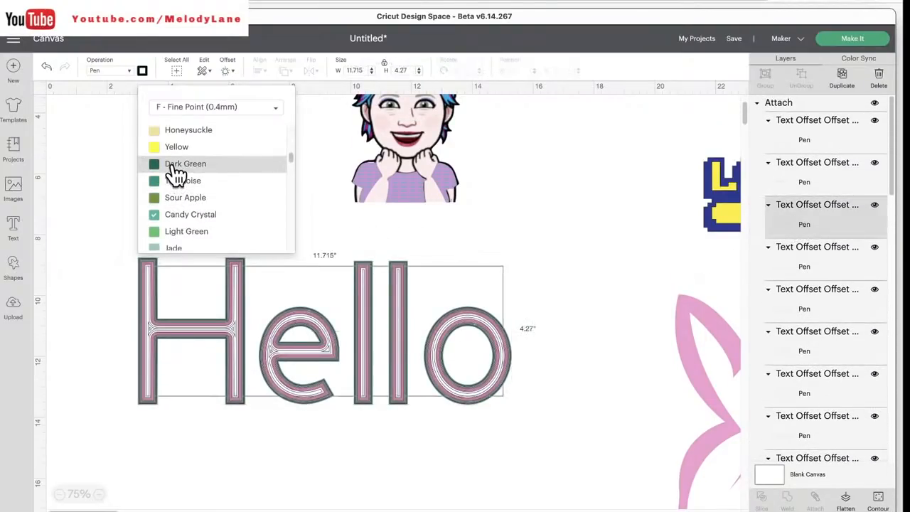
left_click(759, 260)
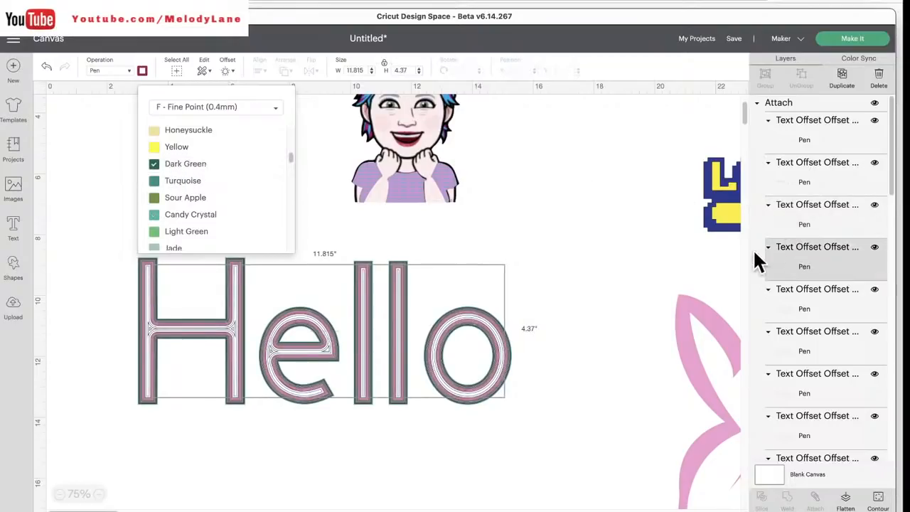
left_click(181, 181)
left_click(807, 181)
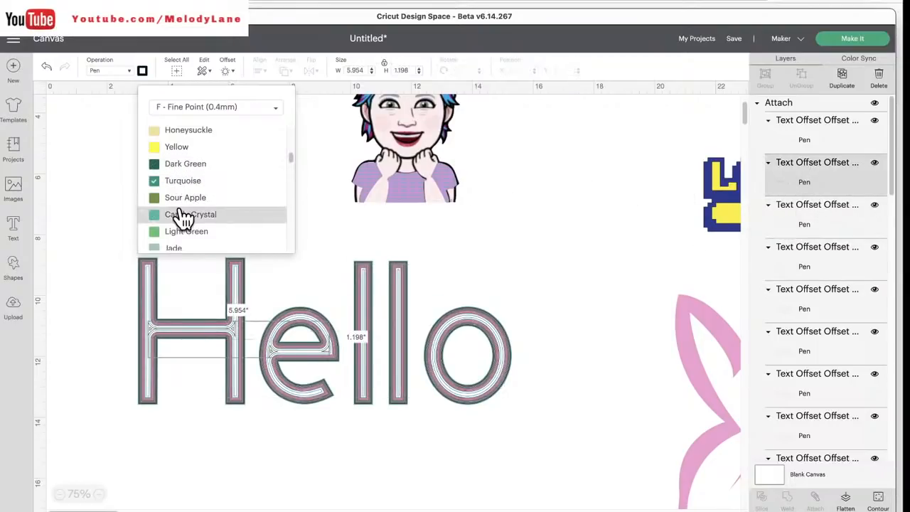
left_click(174, 198)
left_click(802, 142)
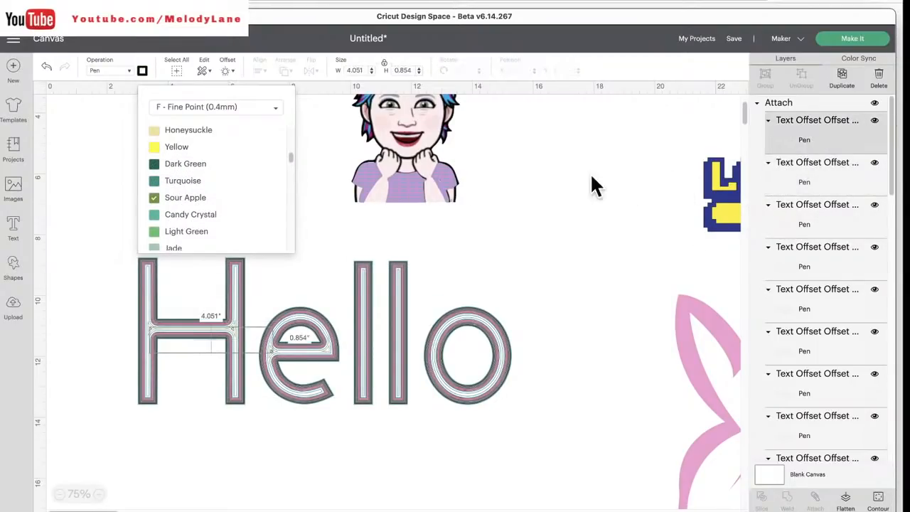
left_click(165, 231)
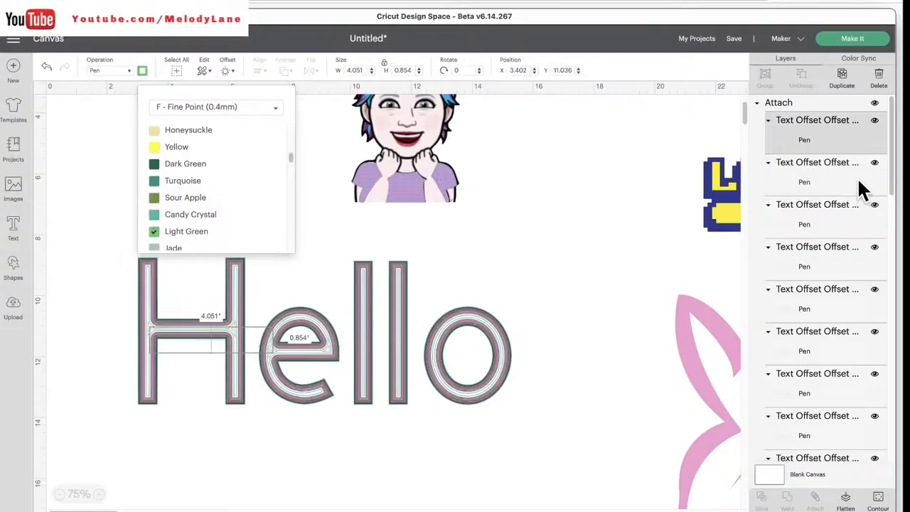
- Recolour three consecutive black outer offset layers of Hello with Turquoise, Candy Crystal and Sour Apple pens, then deselect the lettering
scroll(834, 179, "down", 1)
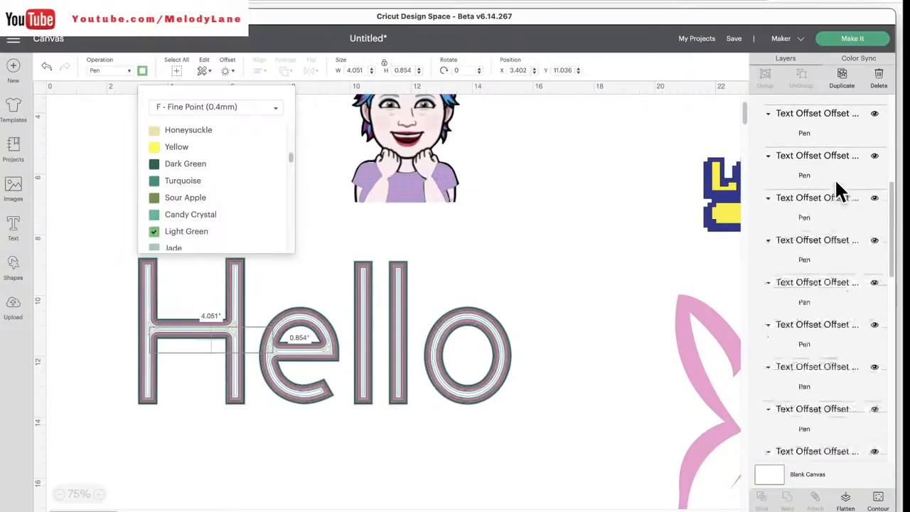
left_click(819, 325)
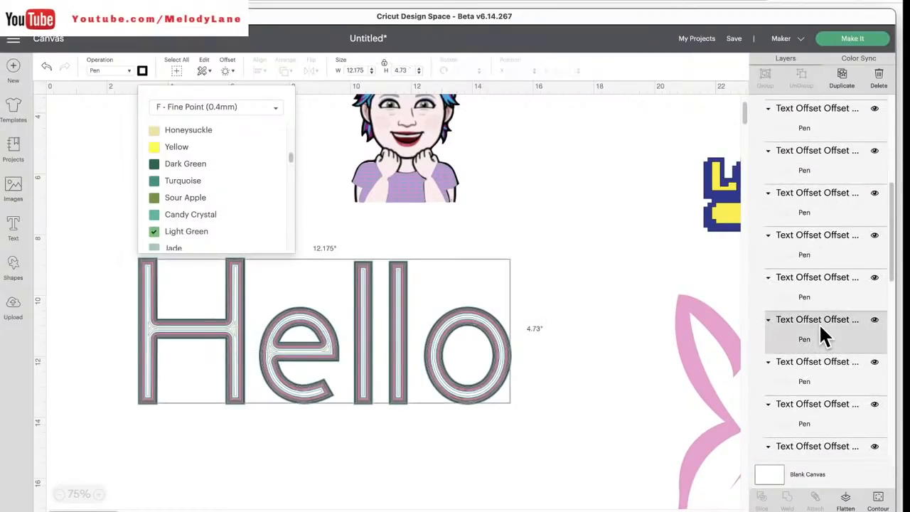
left_click(209, 185)
left_click(808, 371)
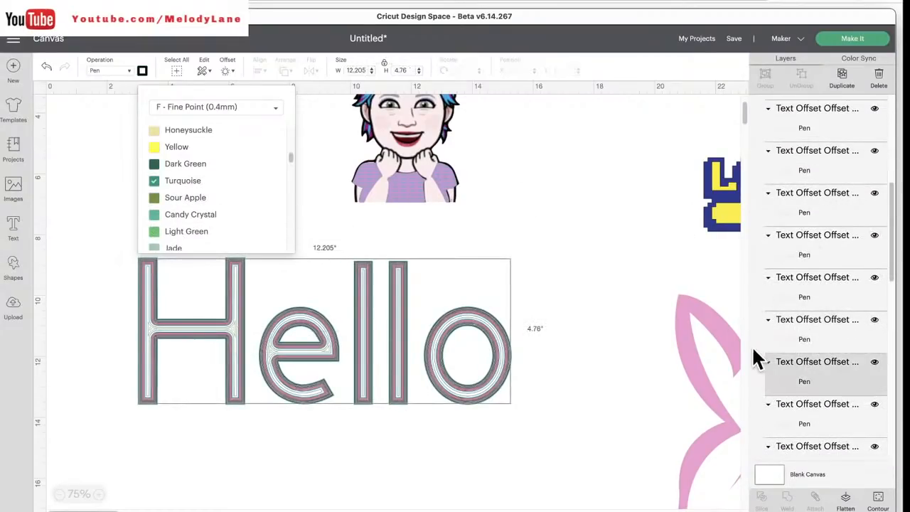
left_click(824, 413)
left_click(184, 218)
left_click(182, 197)
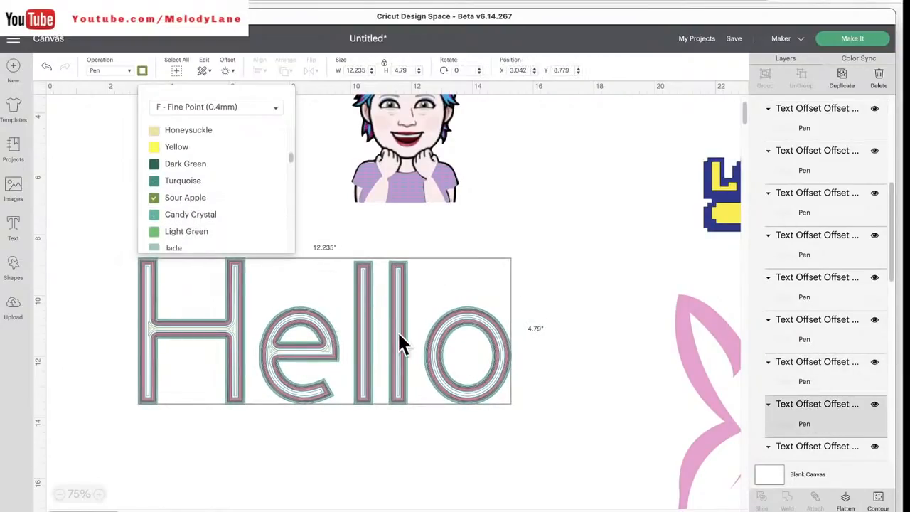
left_click(719, 401)
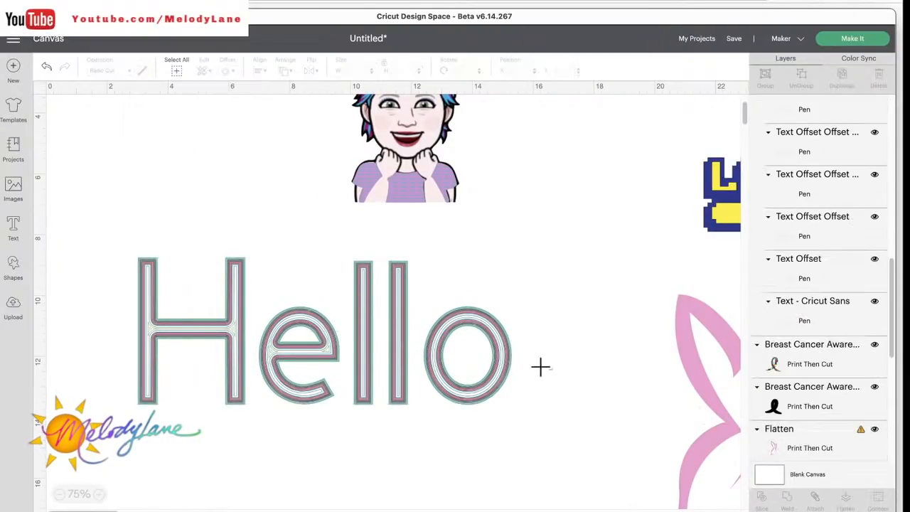
- Scale the whole attached Hello lettering down proportionally to about 10.1 in wide by 3.97 in high
left_click(335, 325)
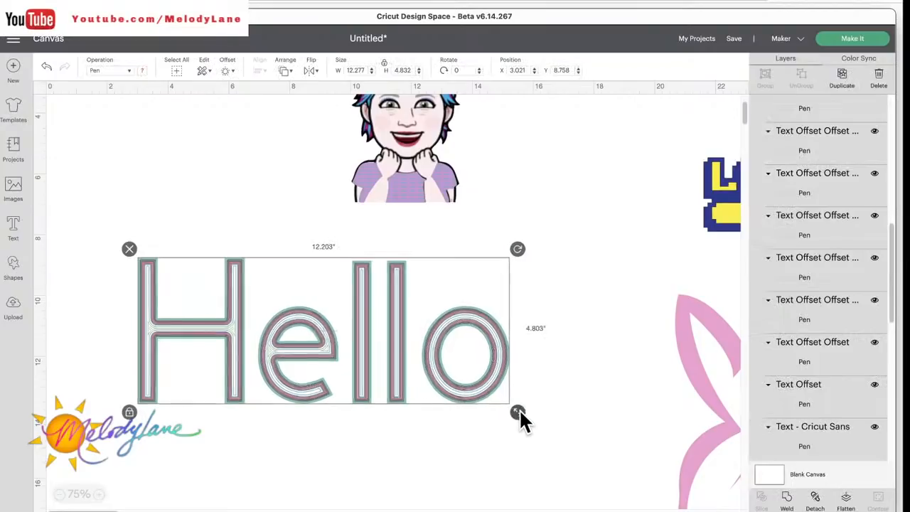
left_click_drag(519, 413, 449, 386)
left_click(538, 401)
left_click(393, 345)
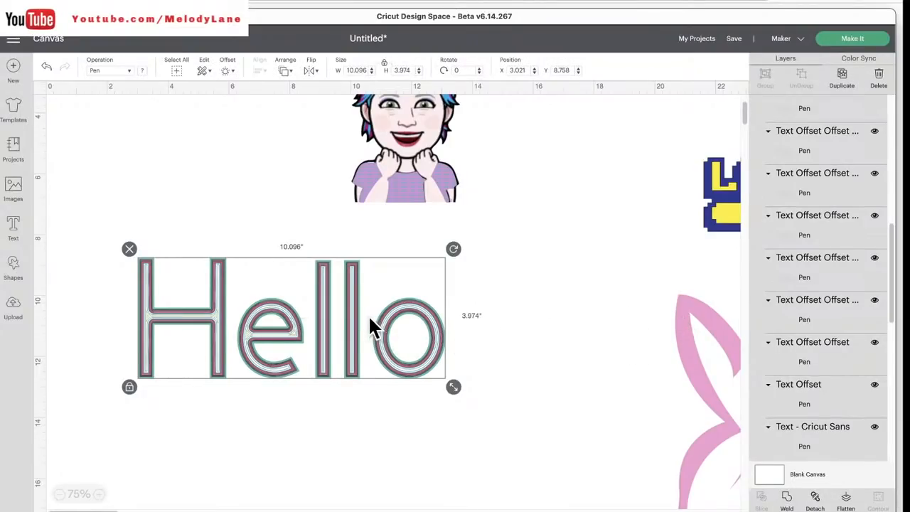
- Add a 0.25 in rounded, welded offset around the attached Hello lettering and make that offset a yellow Basic Cut
left_click(228, 73)
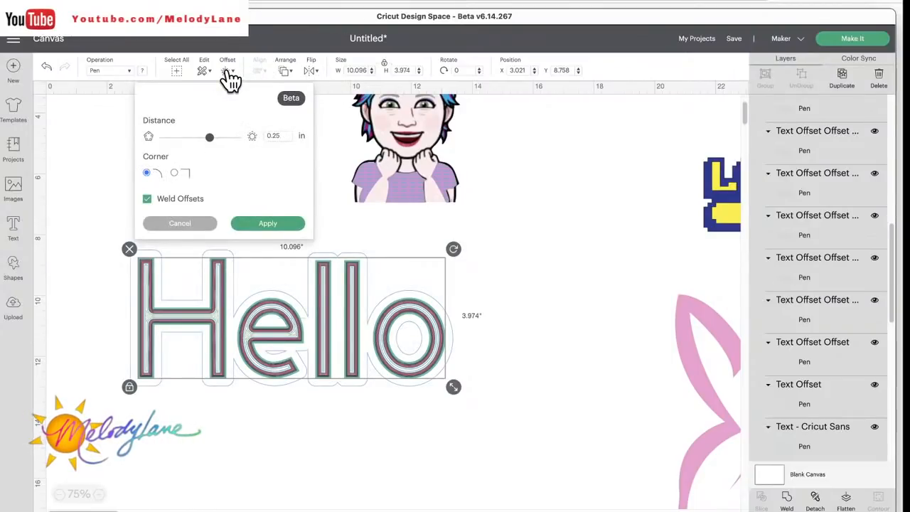
left_click(269, 224)
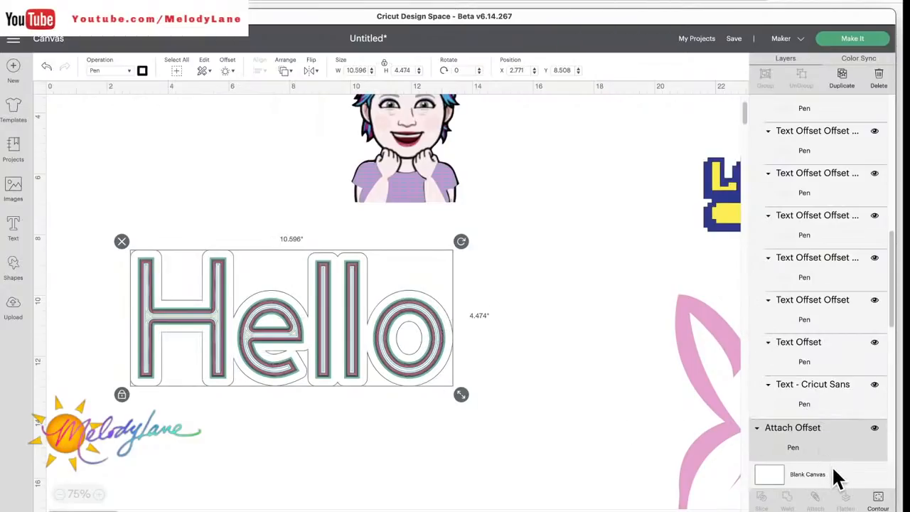
left_click(132, 73)
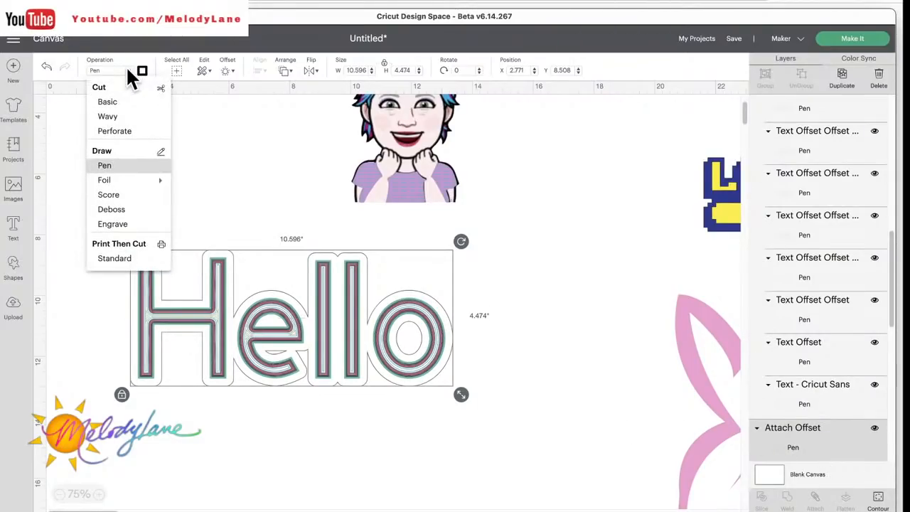
left_click(107, 103)
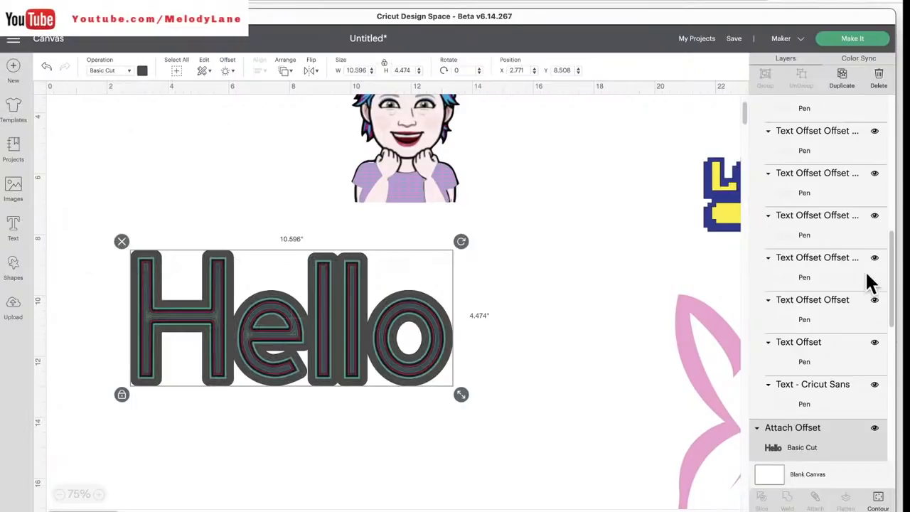
left_click(143, 72)
left_click(197, 118)
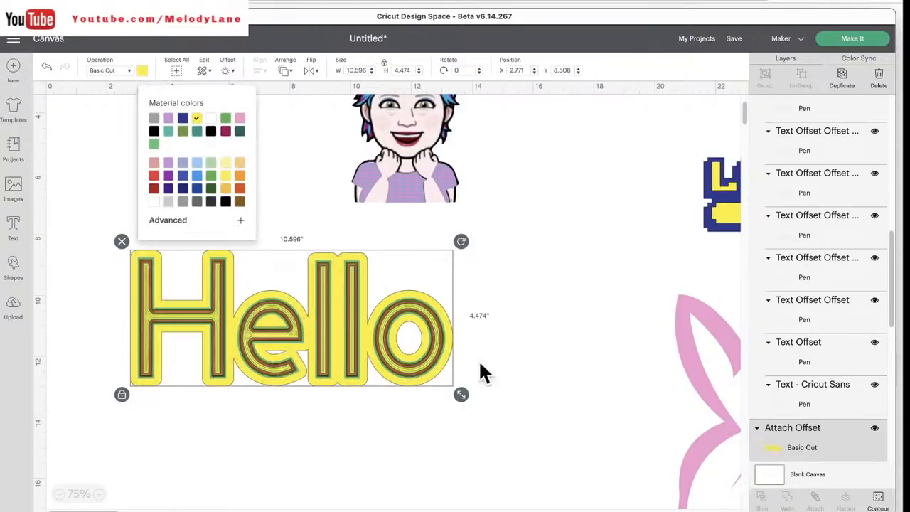
- Attach the yellow offset backing to the multi-colour Hello pen lettering
left_click(509, 329)
left_click_drag(116, 278, 490, 358)
left_click(818, 501)
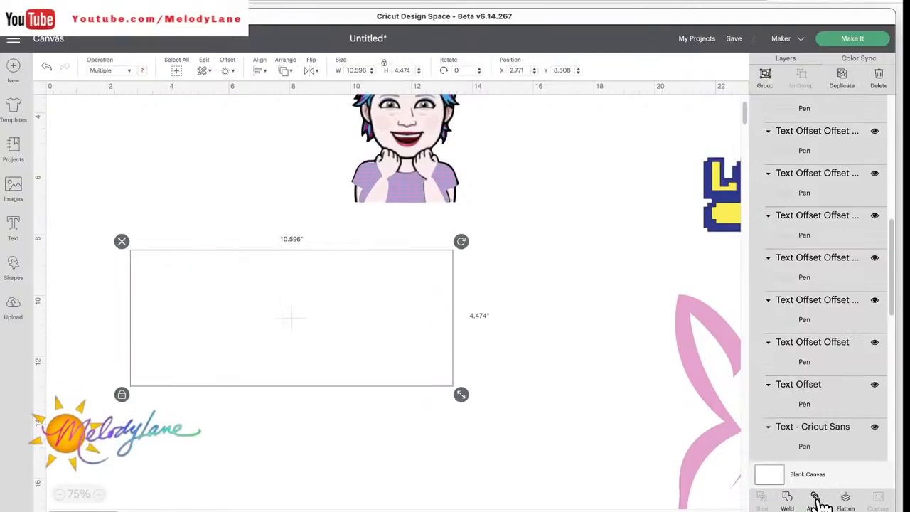
- Enlarge the attached Hello design proportionally to about 15.9 in wide by 6.7 in high and place it below the cartoon character
left_click_drag(348, 318, 379, 341)
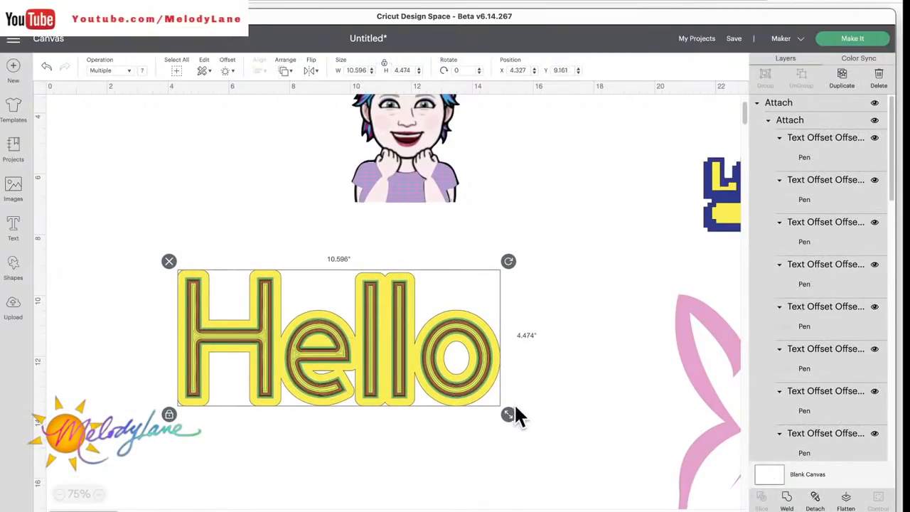
left_click_drag(508, 415, 667, 483)
left_click_drag(500, 378, 394, 368)
left_click(524, 313)
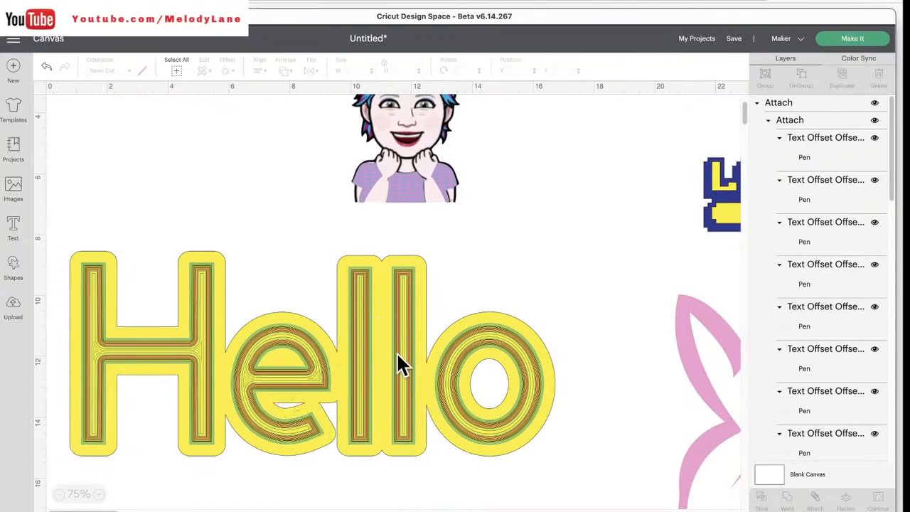
left_click(374, 356)
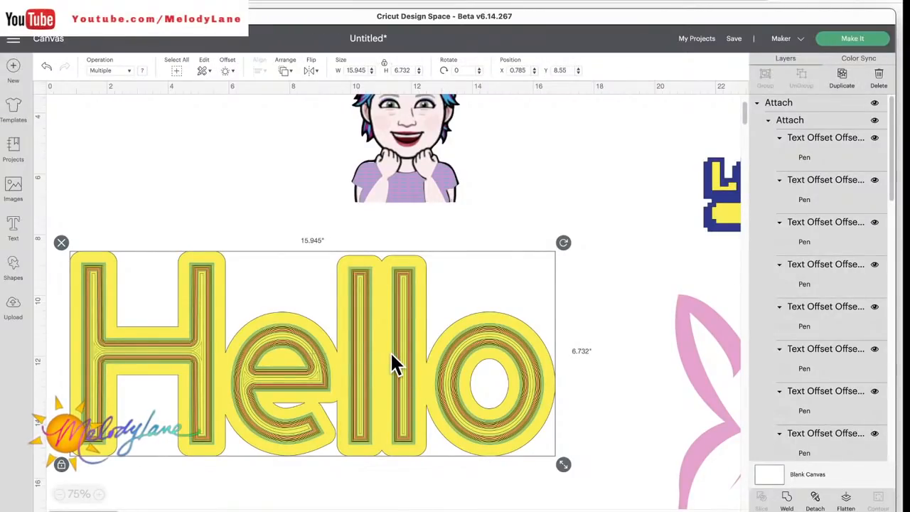
left_click_drag(392, 364, 435, 349)
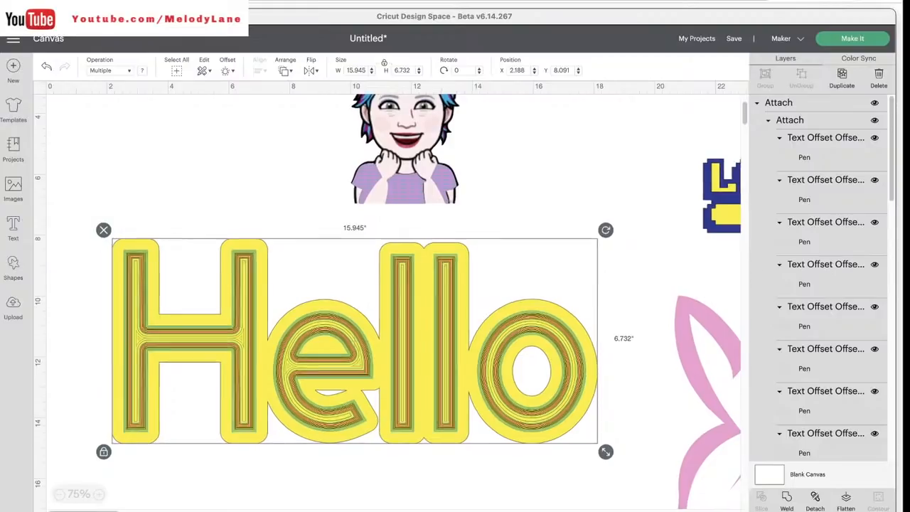
left_click(702, 274)
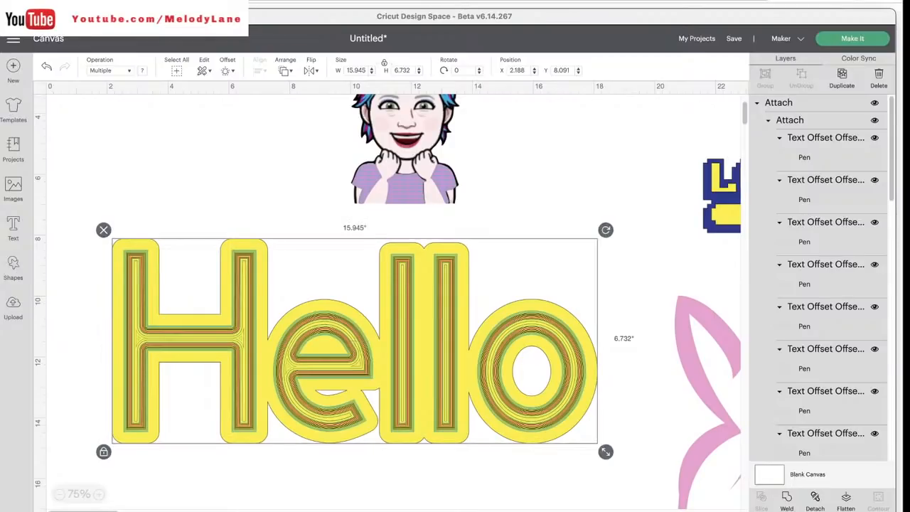
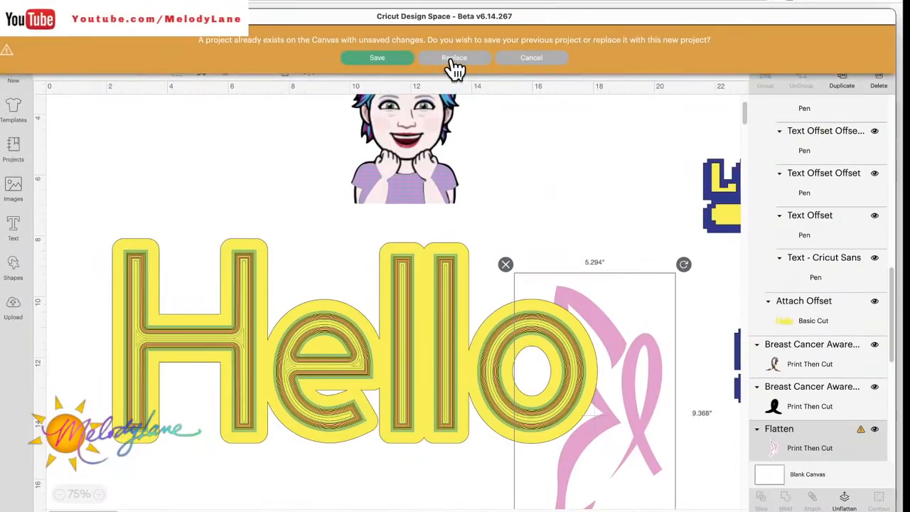
- Replace the unsaved project with a blank one and insert a circle, a diamond, a hexagon and an octagon
left_click(451, 59)
left_click(14, 280)
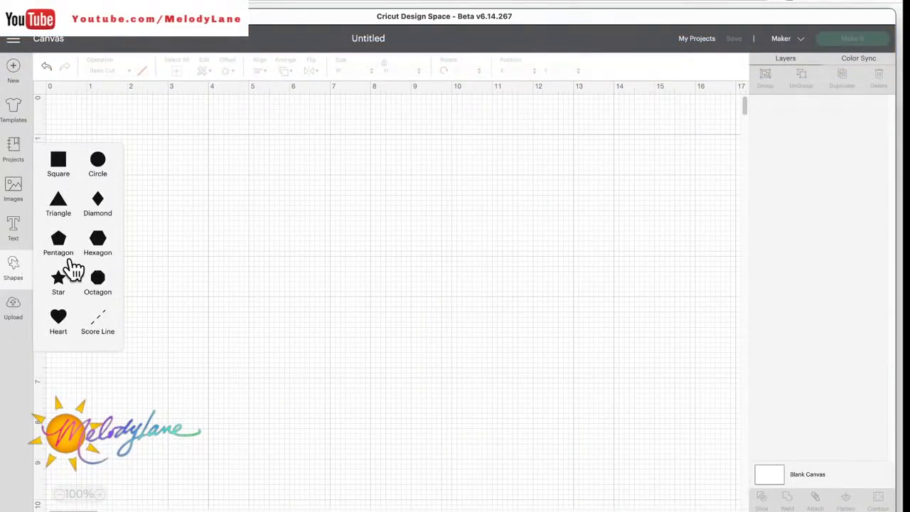
left_click(101, 174)
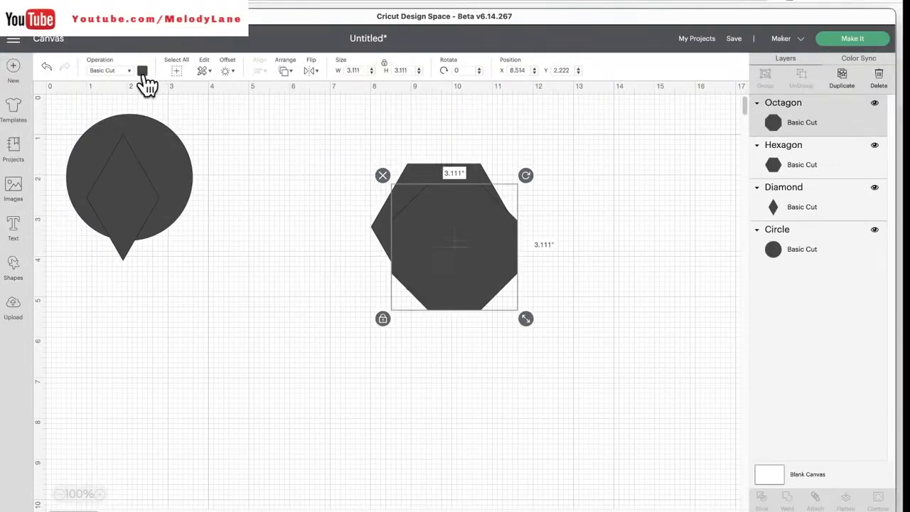
- Recolour the octagon light periwinkle blue, and move the hexagon to about X 4.4, Y 3.1 in and recolour it light purple
left_click(142, 71)
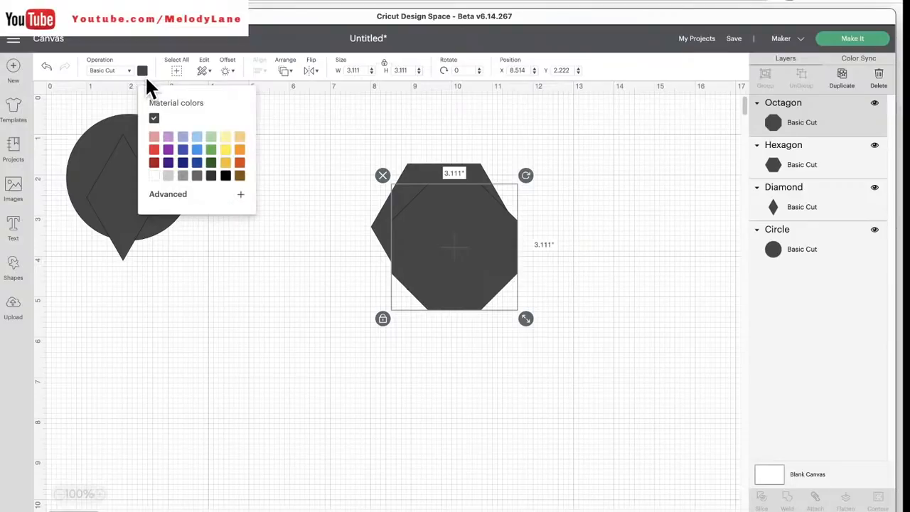
left_click(183, 136)
left_click(223, 301)
left_click_drag(397, 187, 253, 241)
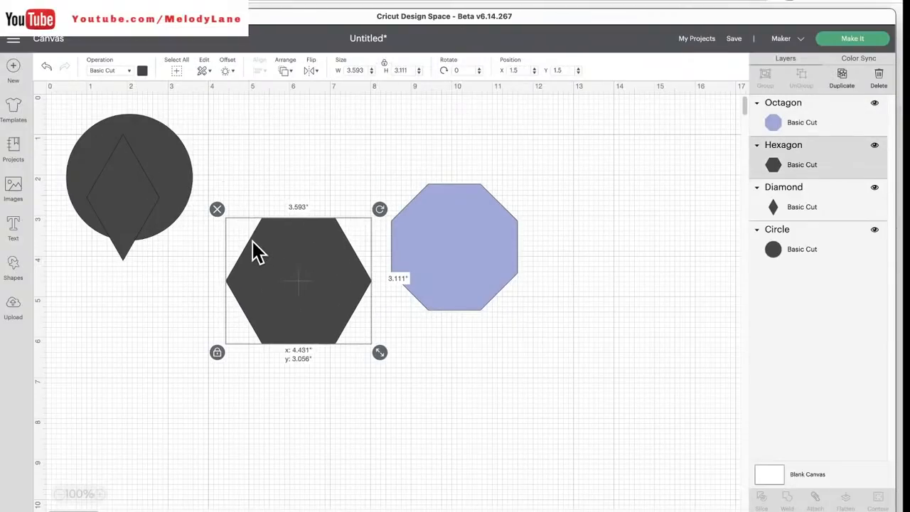
left_click(142, 70)
left_click(169, 137)
- Move the diamond down to about X 1.65, Y 2.44 in, recolour it light pink-red, and leave all shapes deselected
left_click_drag(117, 184, 144, 242)
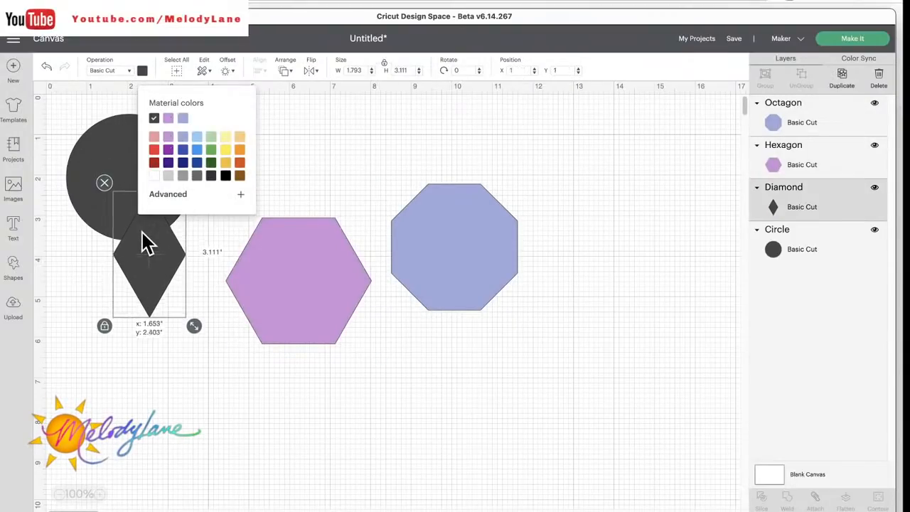
left_click(142, 71)
left_click(155, 138)
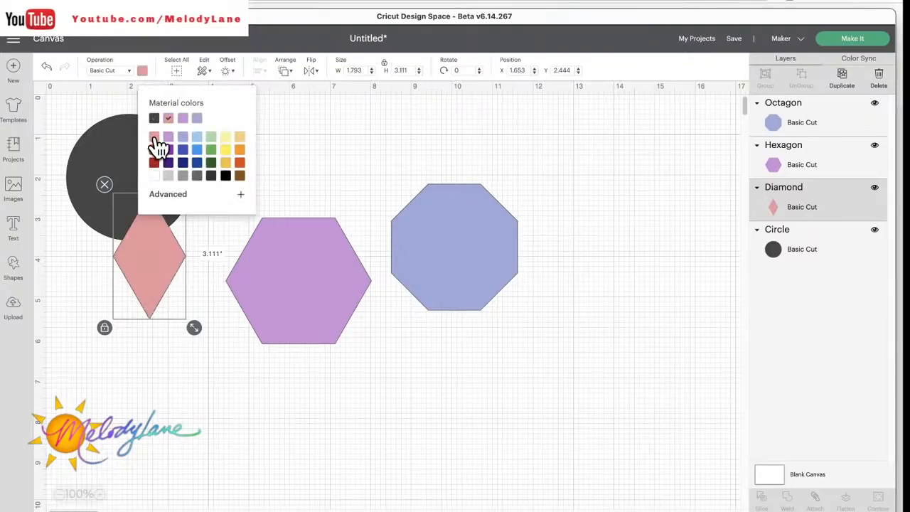
left_click(116, 145)
left_click(275, 157)
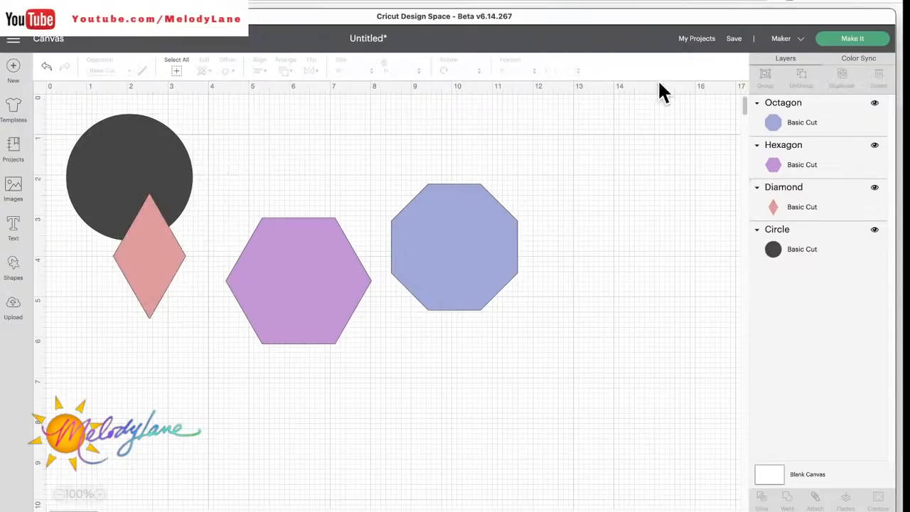
- Send the shapes to mat preparation and look through the mats separated by material colour
left_click(857, 43)
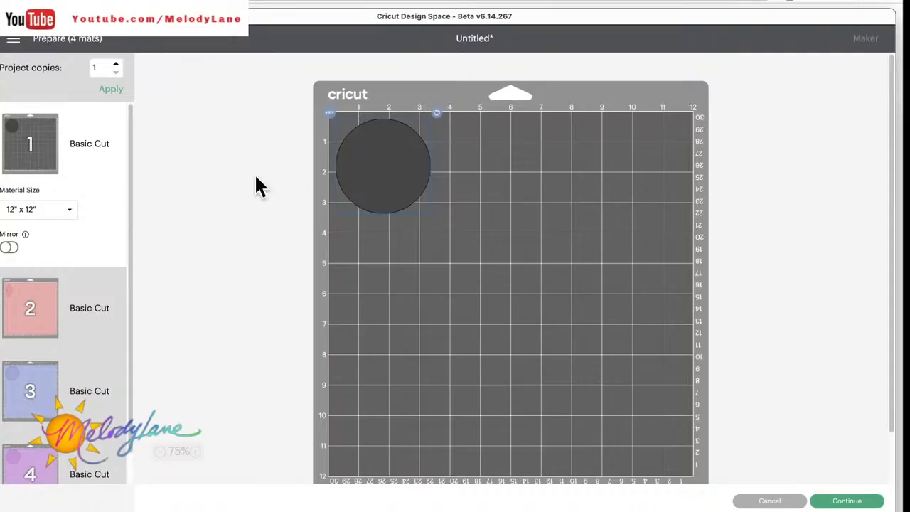
left_click(28, 306)
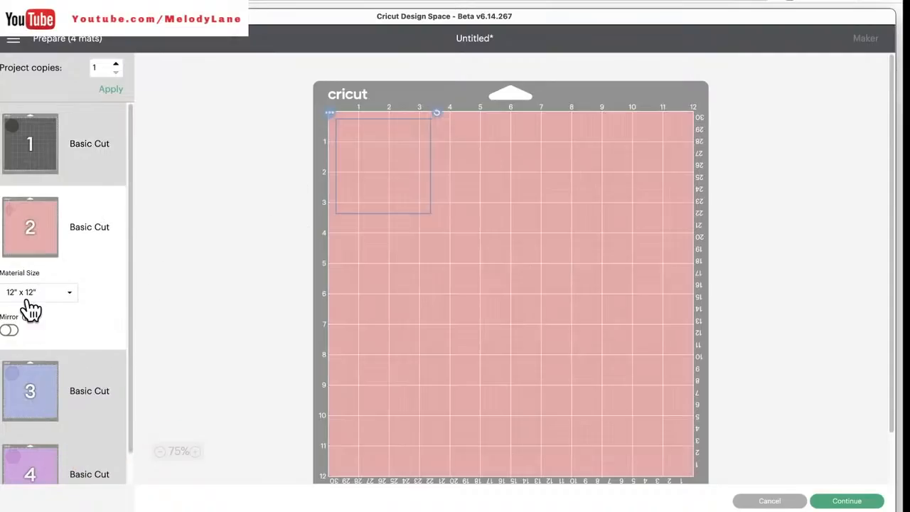
left_click(29, 380)
left_click(40, 442)
- Shift the octagon down and inward on the blue mat, and the diamond to about 3 in across, 2.7 in down on the pink mat
left_click(31, 295)
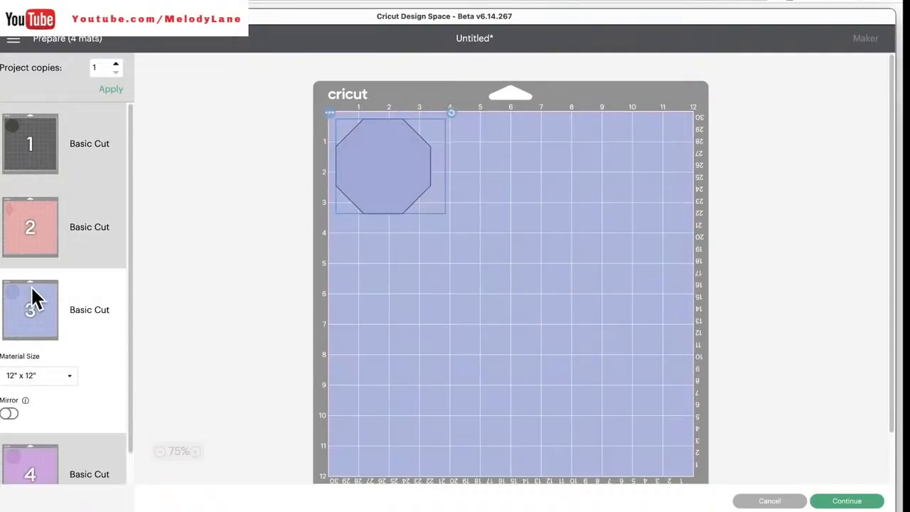
left_click_drag(405, 158, 424, 191)
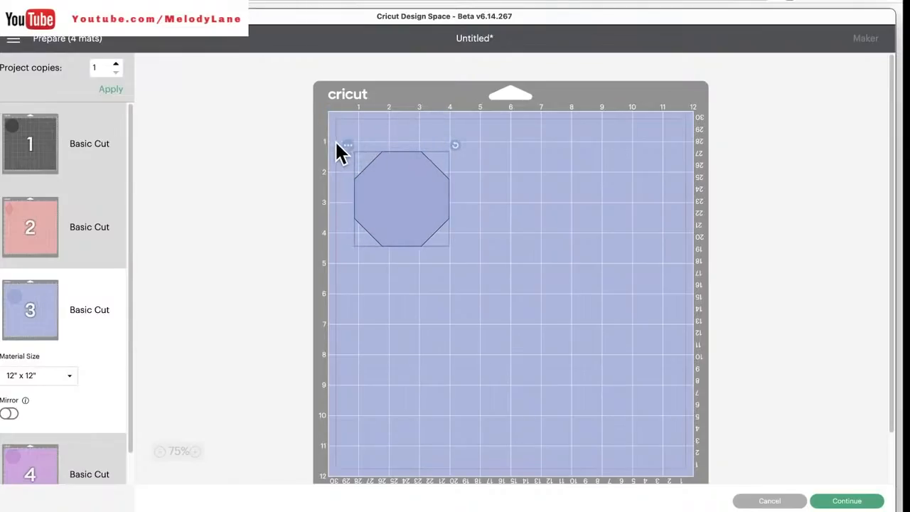
left_click(18, 223)
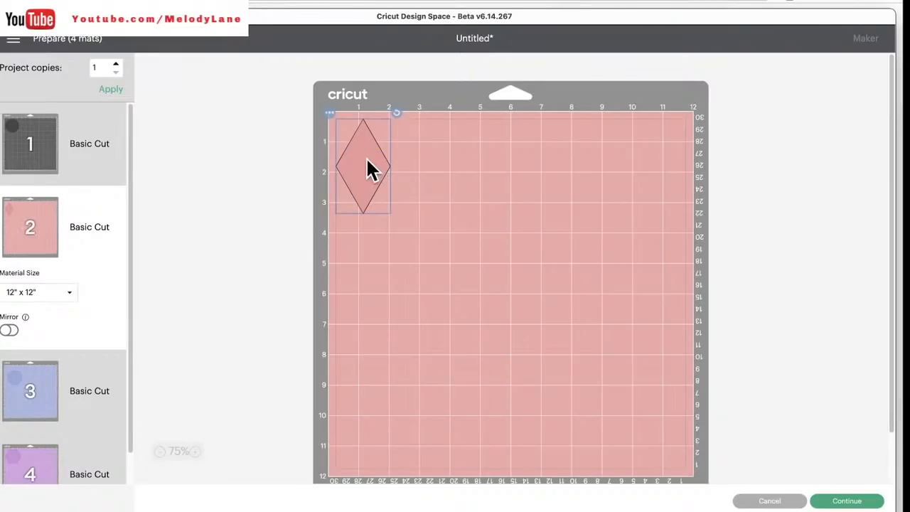
left_click_drag(367, 169, 449, 235)
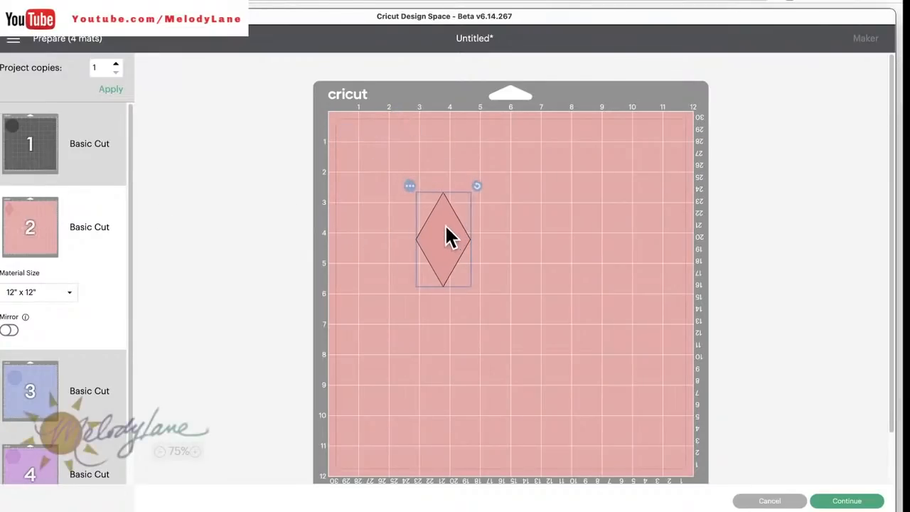
- Move the diamond from the pink mat to the purple mat and place it in that mat's upper-right corner
left_click(410, 186)
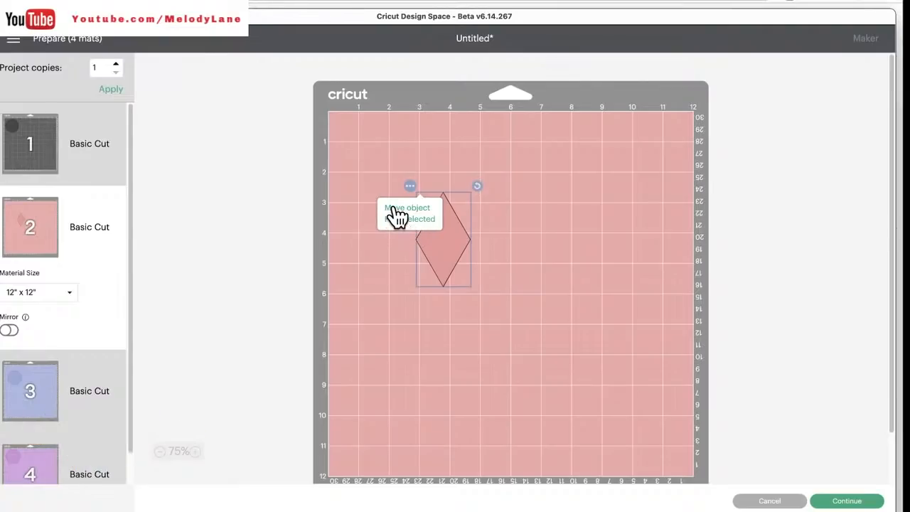
left_click(397, 216)
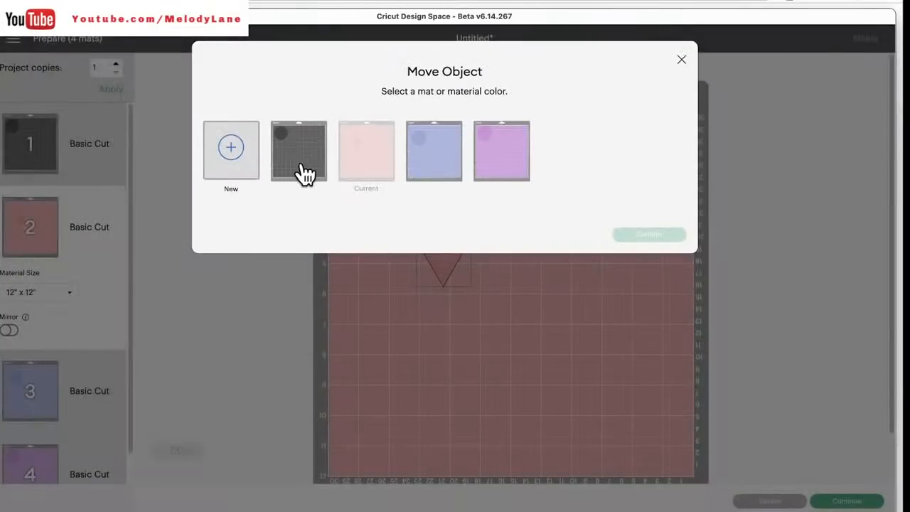
left_click(502, 155)
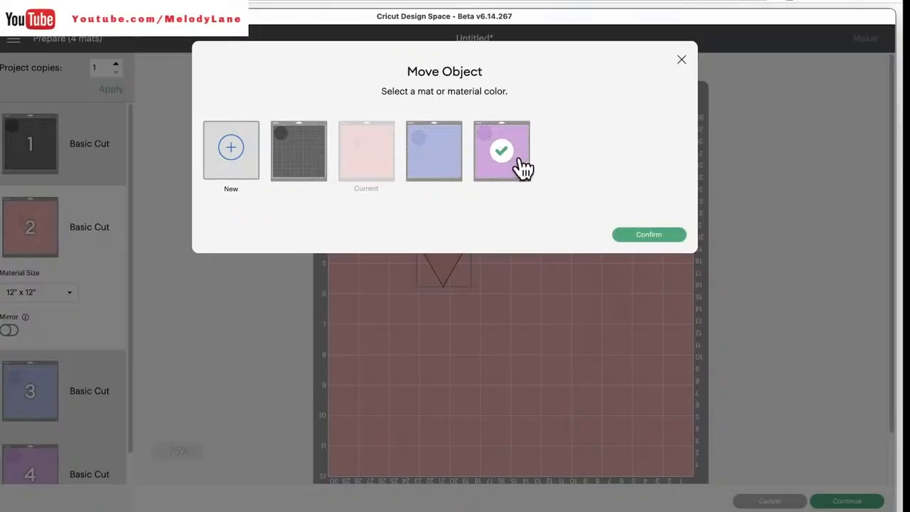
left_click(635, 235)
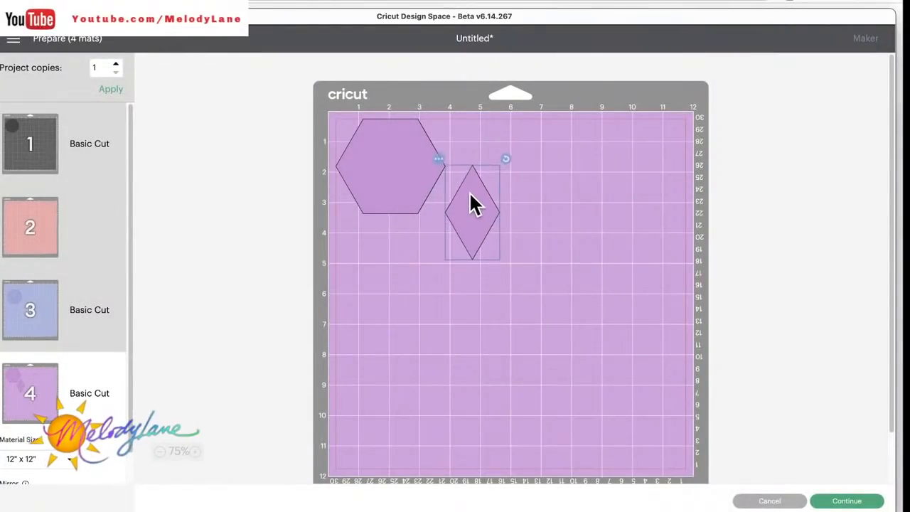
left_click_drag(470, 195, 666, 169)
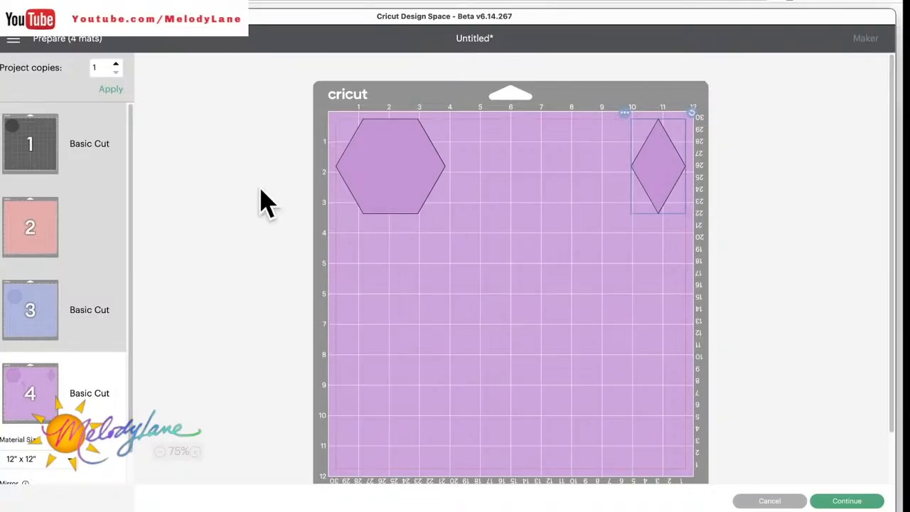
- Move the octagon from the blue mat to the purple mat and place it just right of the hexagon along the upper edge
left_click(32, 305)
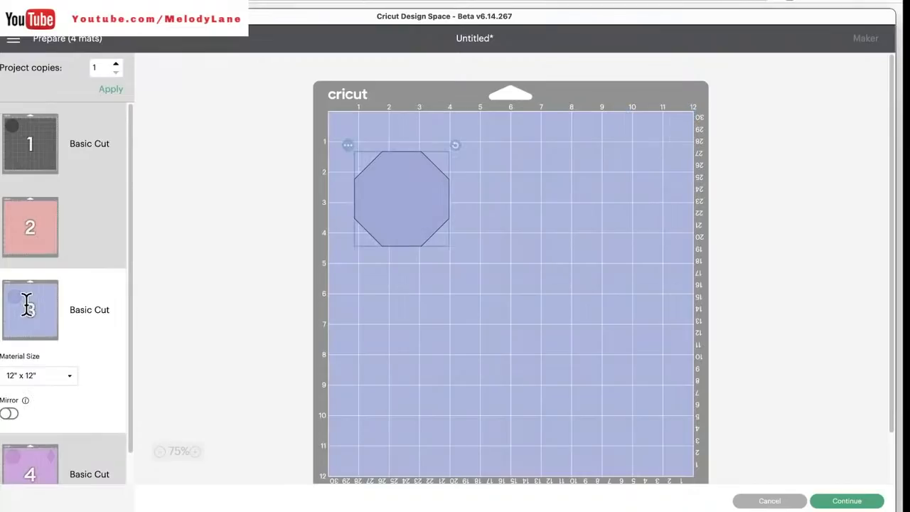
left_click(349, 147)
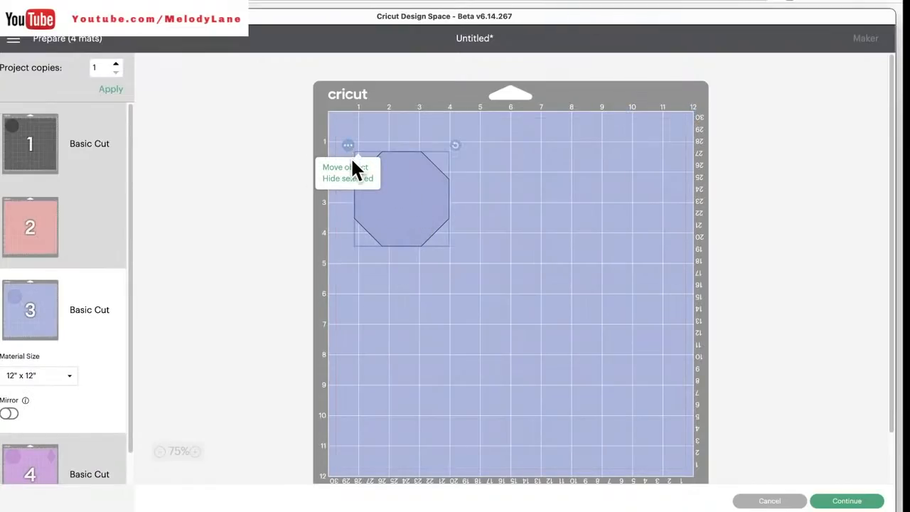
left_click(343, 168)
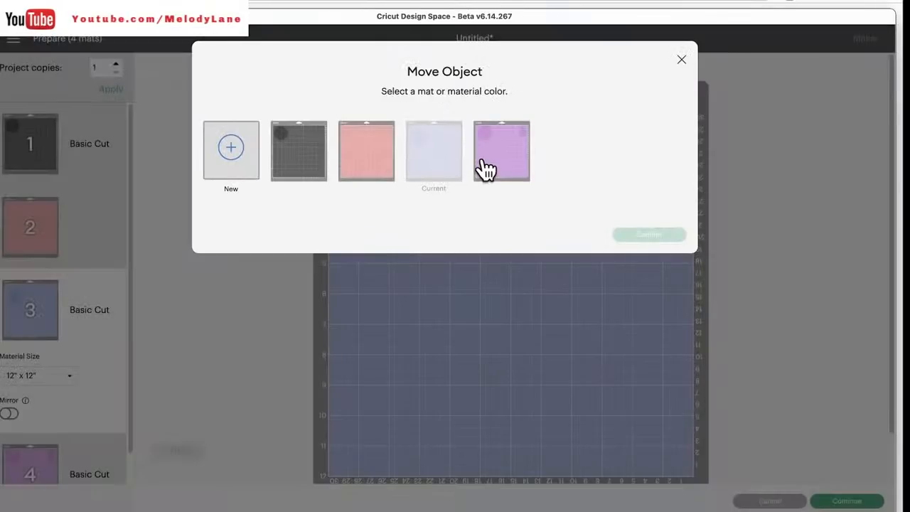
left_click(501, 168)
left_click(649, 236)
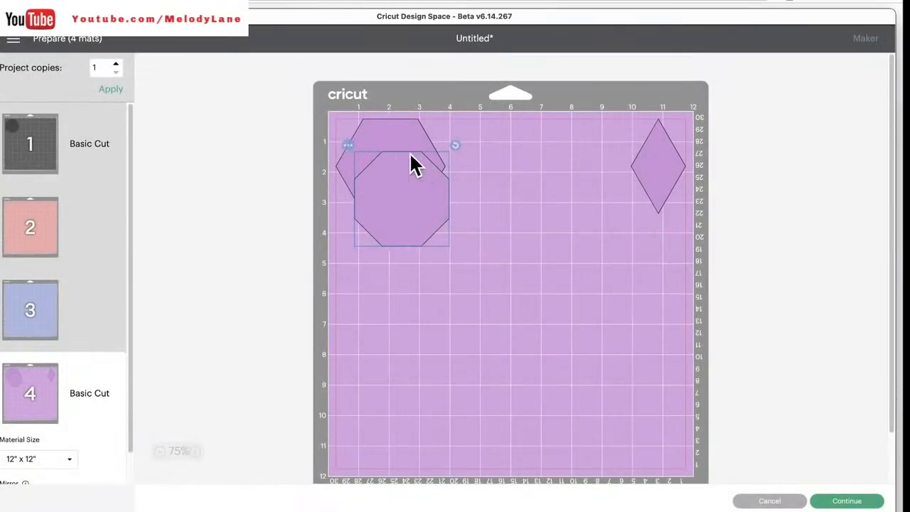
left_click_drag(412, 163, 514, 171)
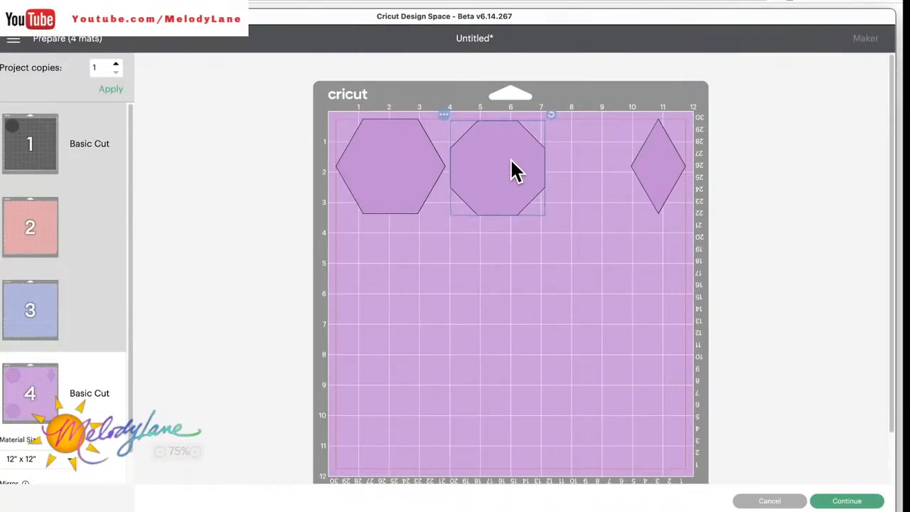
- Move the purple mat's diamond beside the octagon, rotate it towards horizontal and nest it against the octagon's lower-right edge
left_click_drag(639, 173, 575, 175)
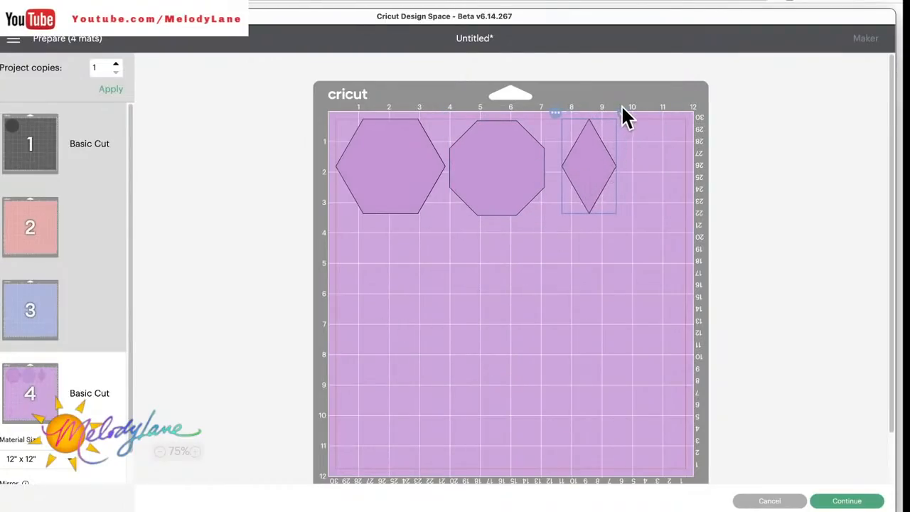
left_click_drag(623, 110, 646, 144)
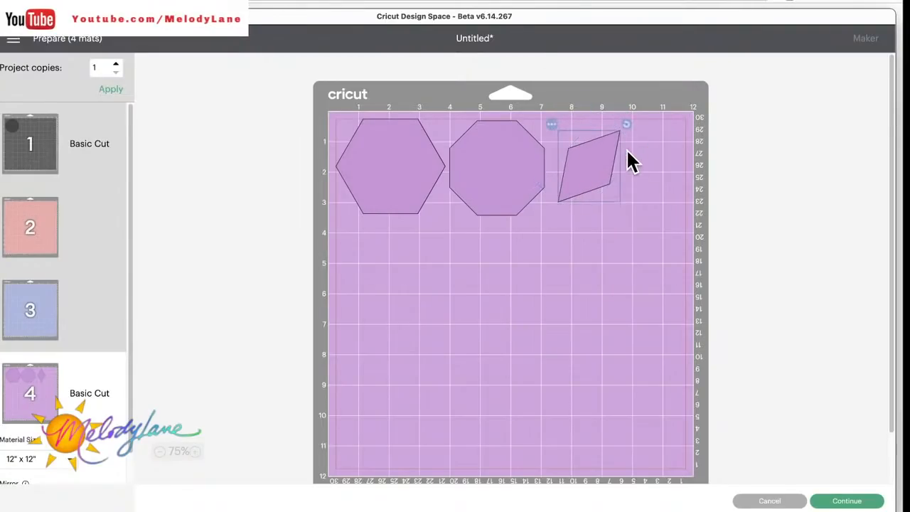
left_click_drag(589, 160, 564, 203)
left_click_drag(600, 163, 608, 192)
left_click_drag(574, 205, 570, 212)
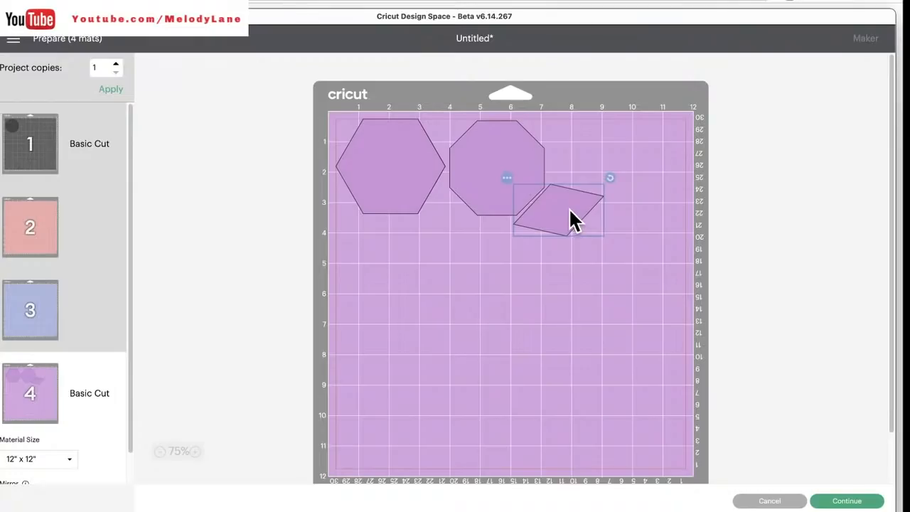
left_click(609, 181)
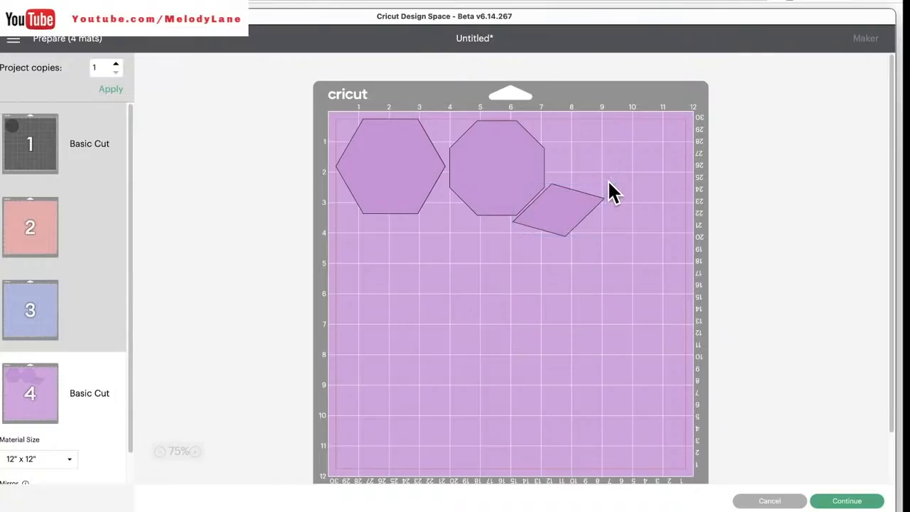
- Move the circle from the black mat to the purple mat and place it in that mat's upper-right corner
left_click(29, 149)
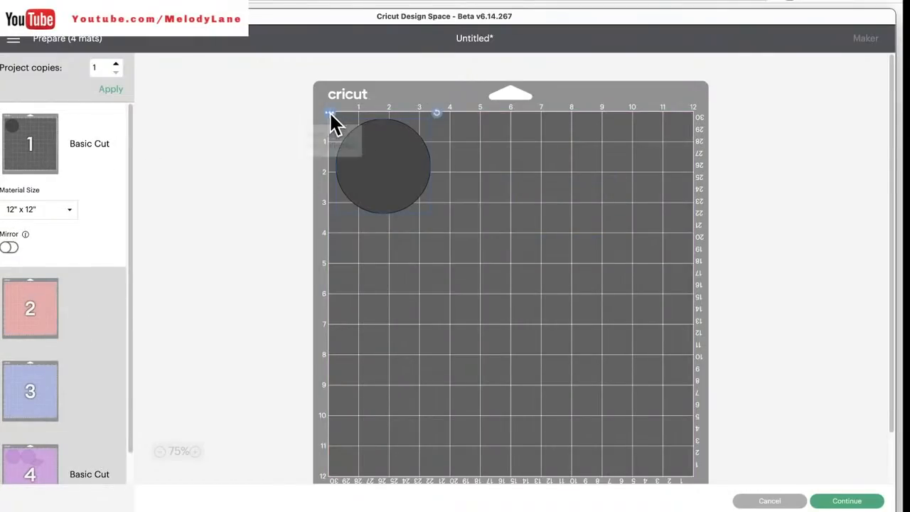
left_click(345, 135)
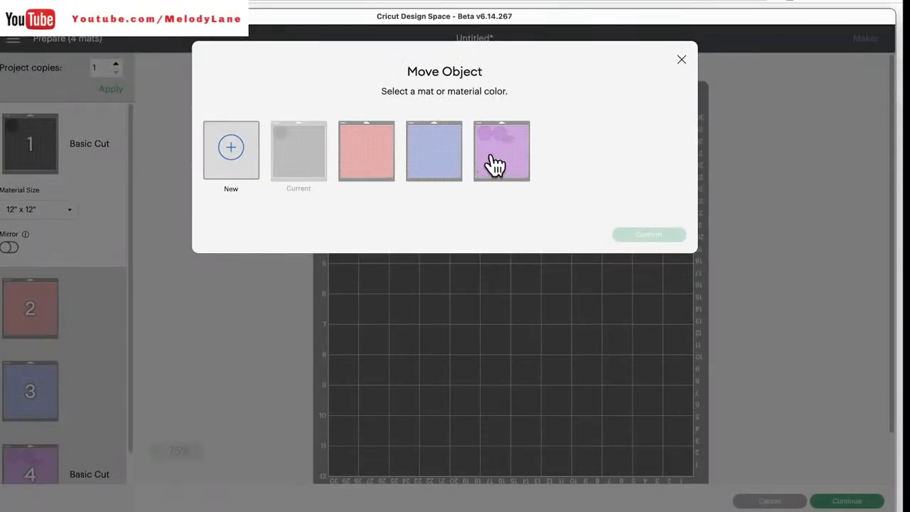
left_click(496, 165)
left_click(646, 235)
left_click_drag(430, 187, 648, 158)
- Shift the diamond down below the octagon and bring the circle in close to the octagon's right side
left_click_drag(578, 211, 575, 215)
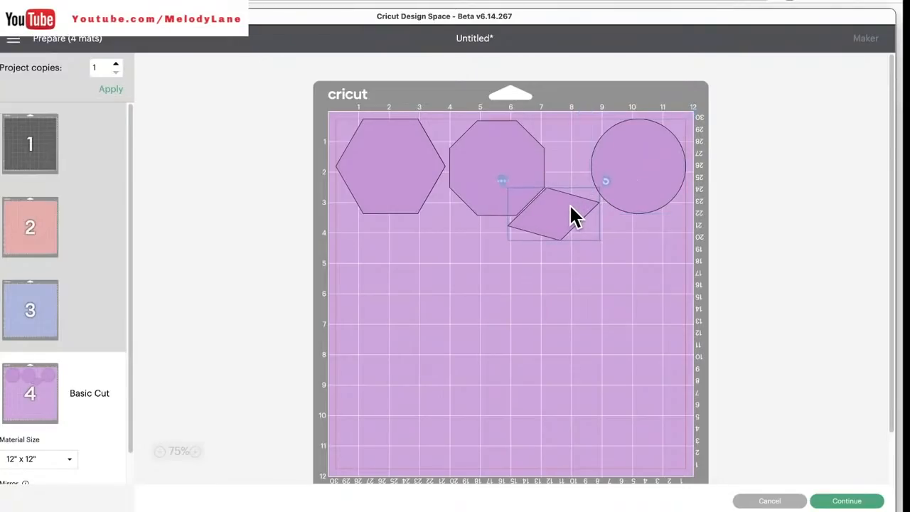
left_click_drag(646, 193, 630, 187)
left_click_drag(568, 229, 555, 240)
left_click_drag(632, 197, 601, 193)
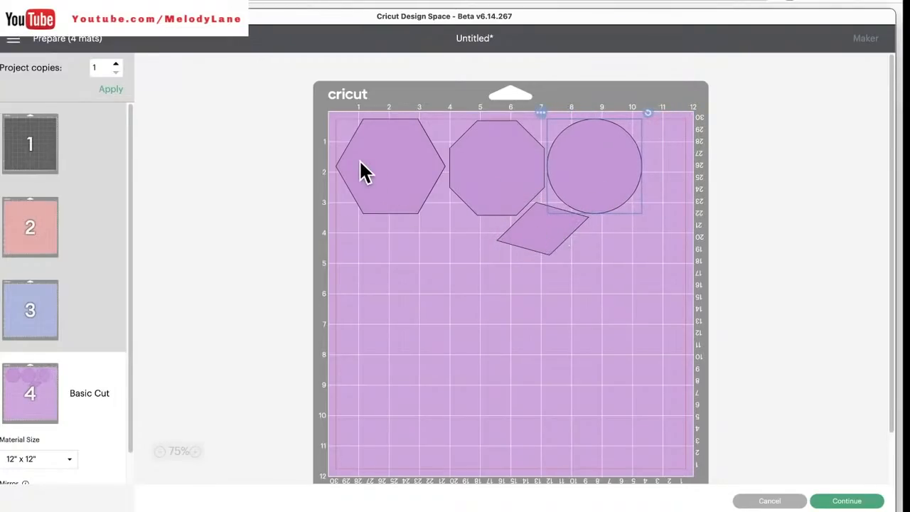
- Move the hexagon down and rotate it so one edge nests against the octagon's lower-left edge
left_click_drag(361, 162, 390, 230)
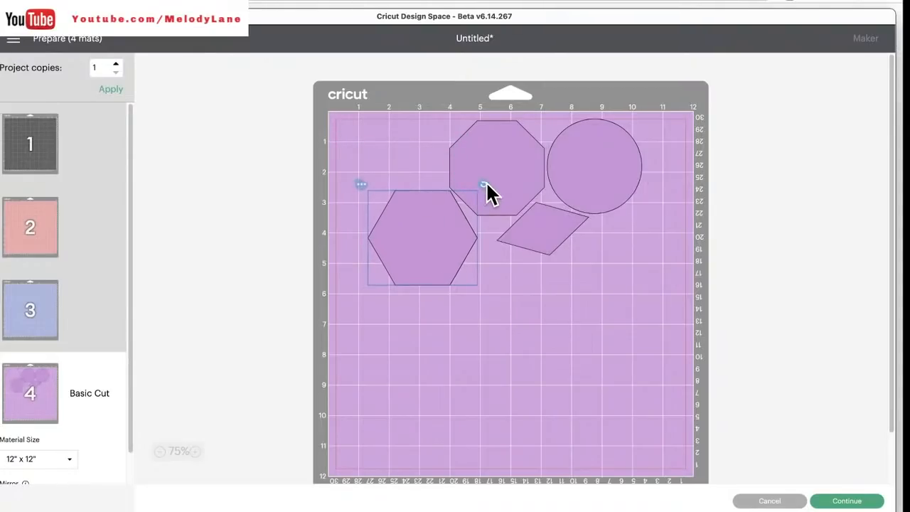
left_click_drag(486, 185, 449, 216)
left_click(451, 212)
left_click(530, 269)
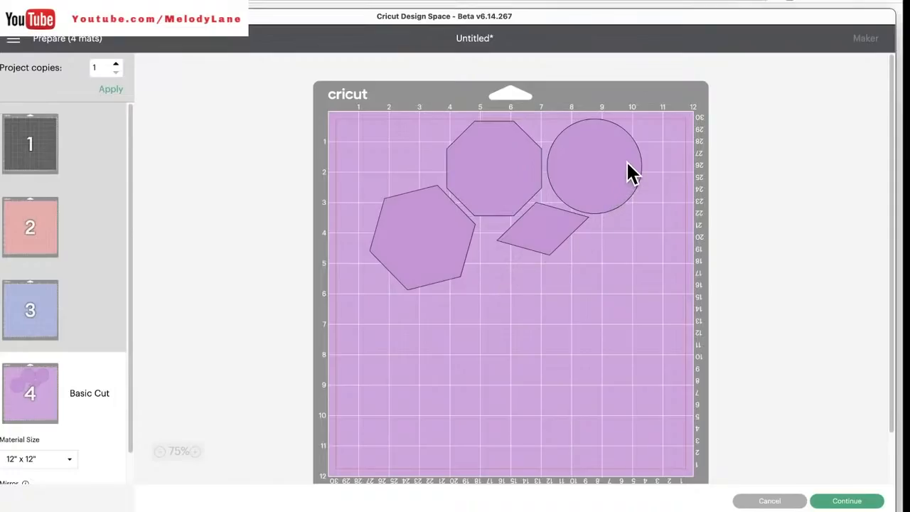
- Spread the shapes over the purple mat: circle lower right, diamond upper right, hexagon lower left, octagon upper left
left_click_drag(630, 174, 673, 420)
left_click_drag(575, 215, 671, 140)
left_click_drag(434, 242, 389, 448)
left_click_drag(455, 174, 325, 189)
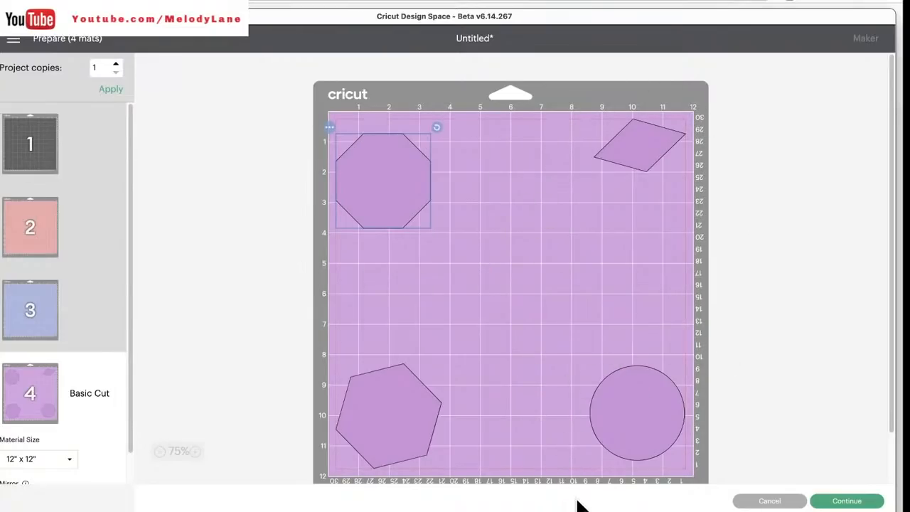
- Shift the circle slightly up along the purple mat's right edge and hide it from the mat
left_click(652, 407)
left_click_drag(638, 405, 642, 384)
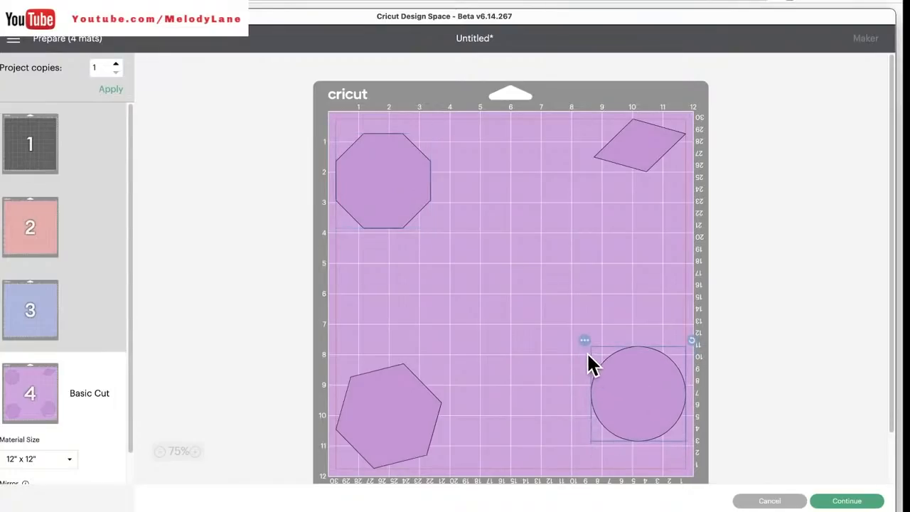
left_click(569, 371)
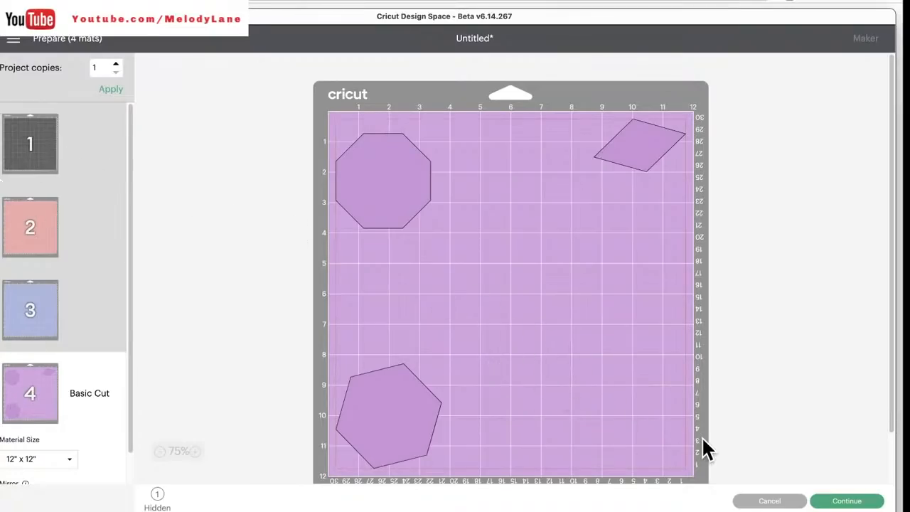
- Leave mat preparation without keeping the arrangement and send the shapes to mat preparation again
left_click(772, 502)
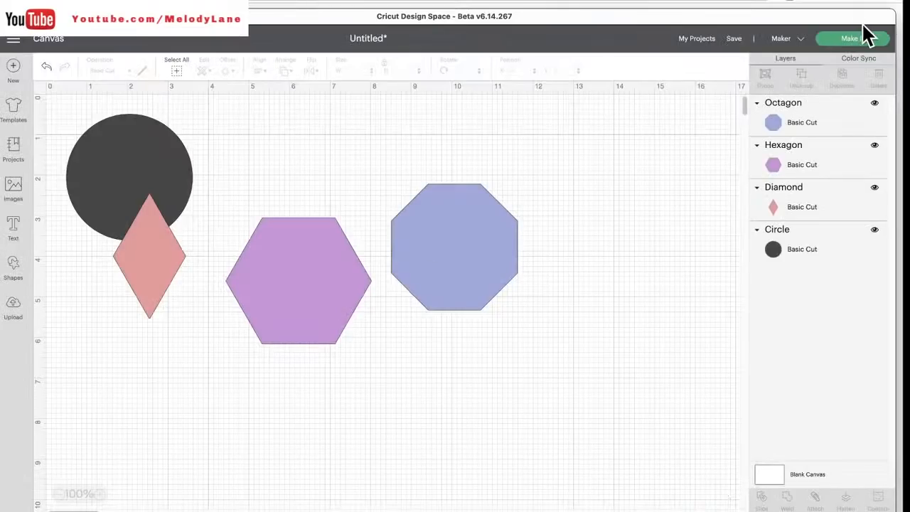
left_click(853, 39)
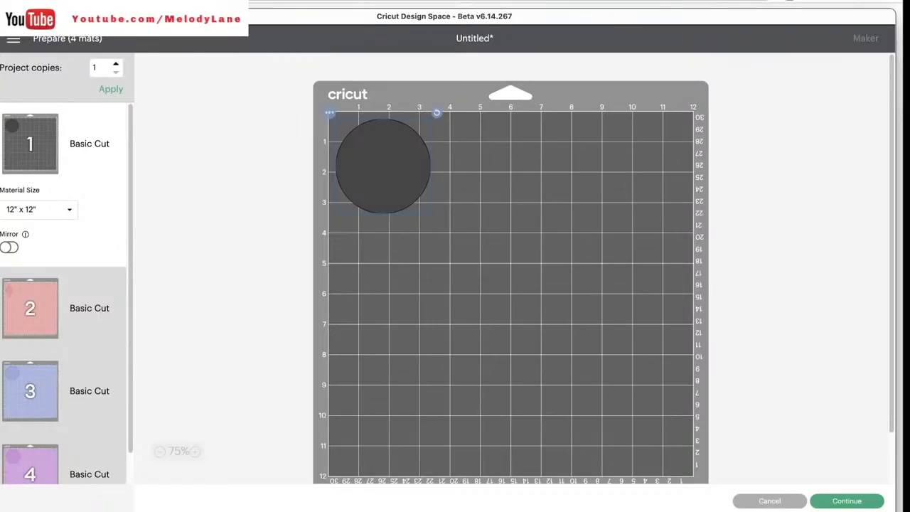
- Shift the circle slightly inward on the black mat and put it back in the mat's upper-left corner
left_click(506, 189)
left_click_drag(401, 155, 412, 170)
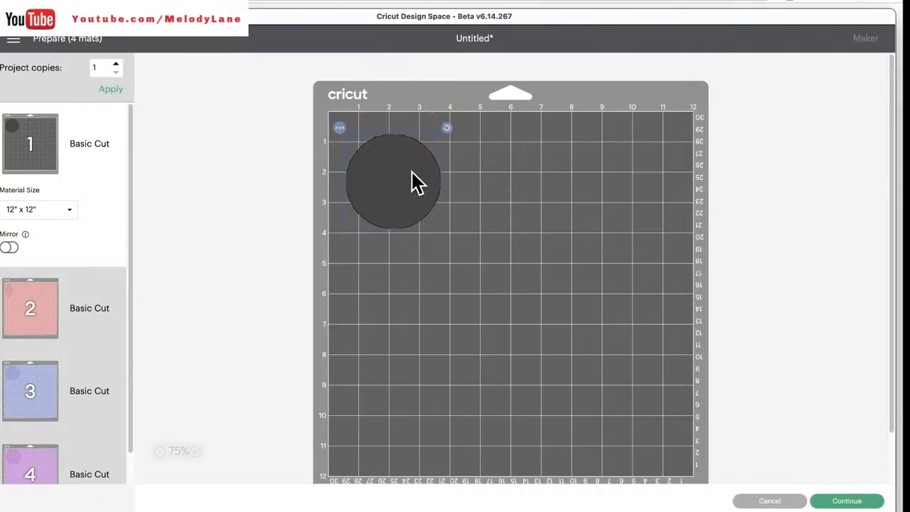
left_click_drag(415, 182, 368, 167)
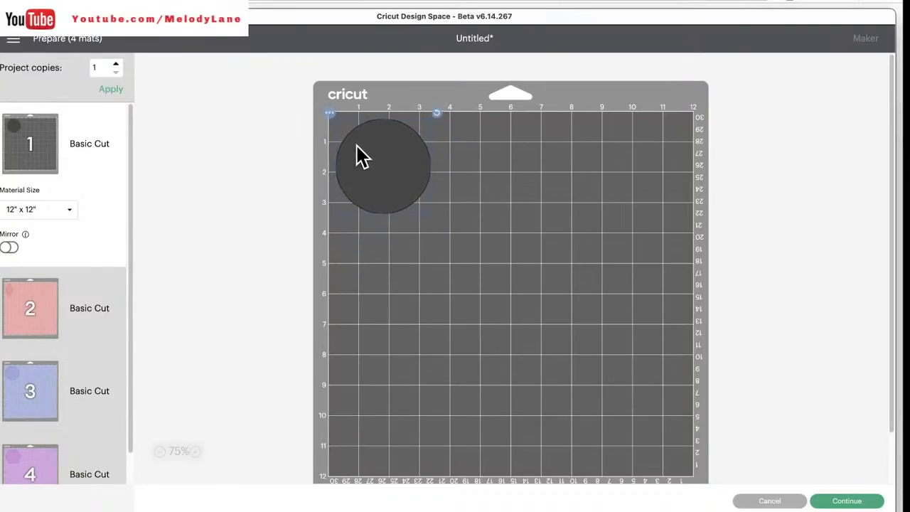
- Move the pink mat's diamond to a new yellow mat and place its centre about 2.2 in across, 2.3 in down
left_click(26, 300)
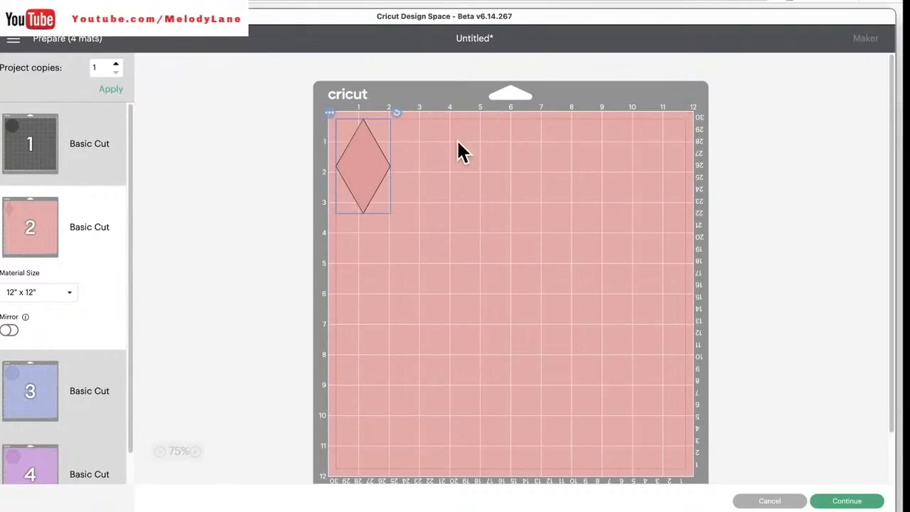
mouse_move(362, 163)
left_mouse_down()
mouse_move(399, 178)
mouse_move(373, 173)
left_mouse_up()
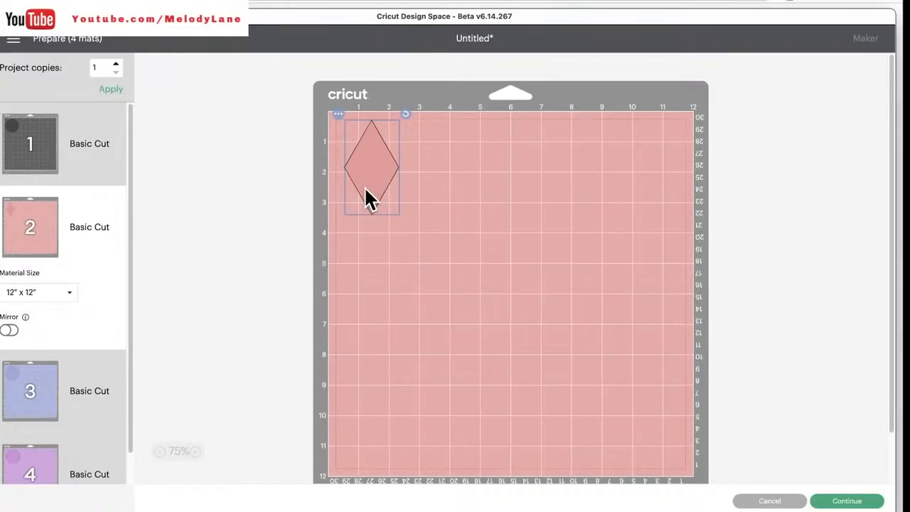
left_click(338, 114)
left_click(339, 135)
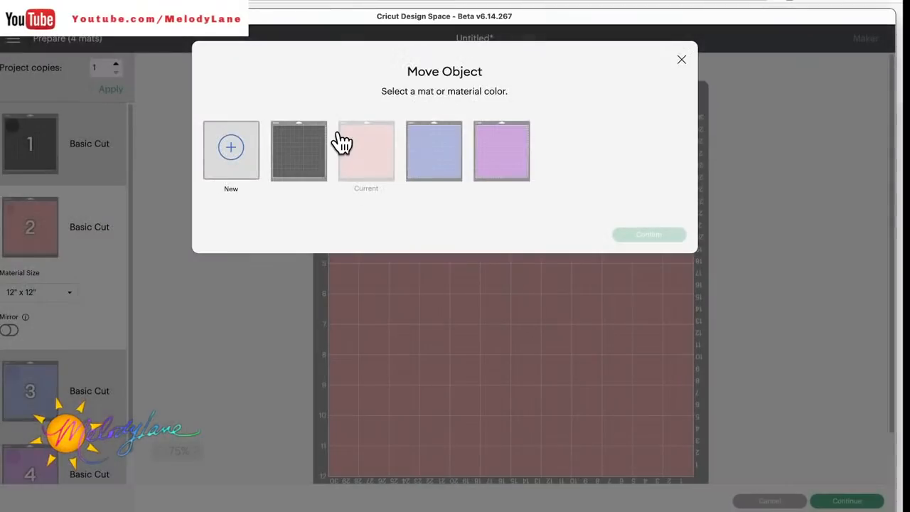
left_click(231, 152)
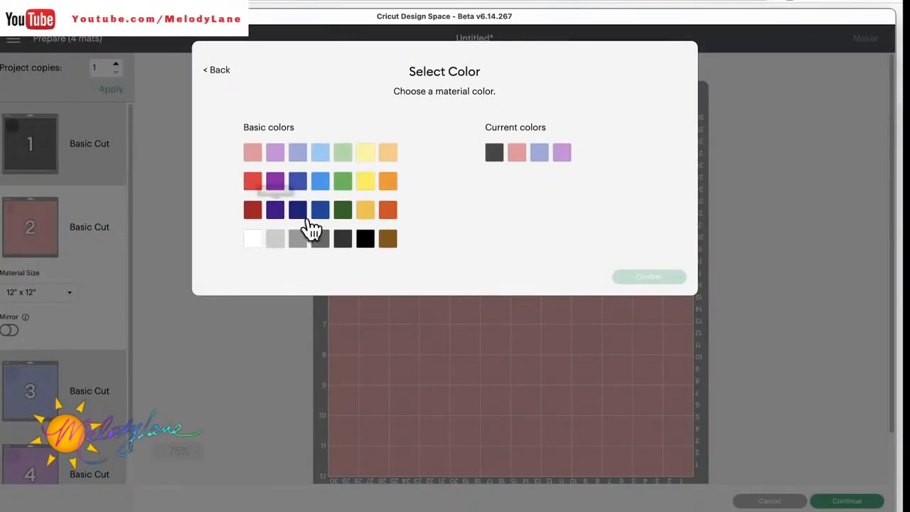
left_click(366, 181)
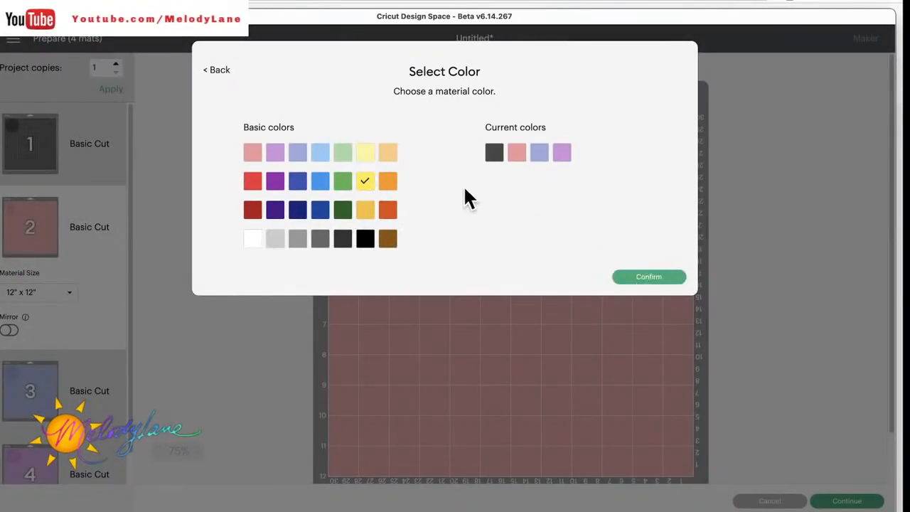
left_click(647, 278)
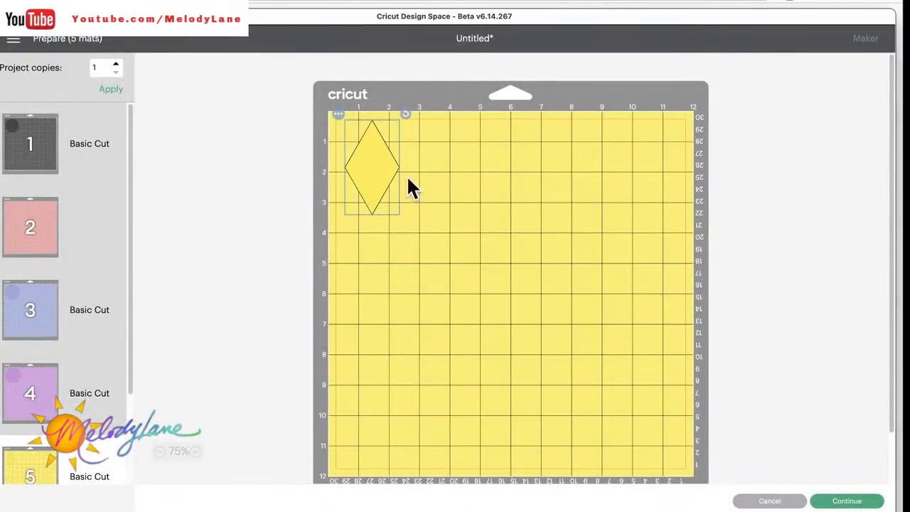
left_click_drag(377, 173, 400, 191)
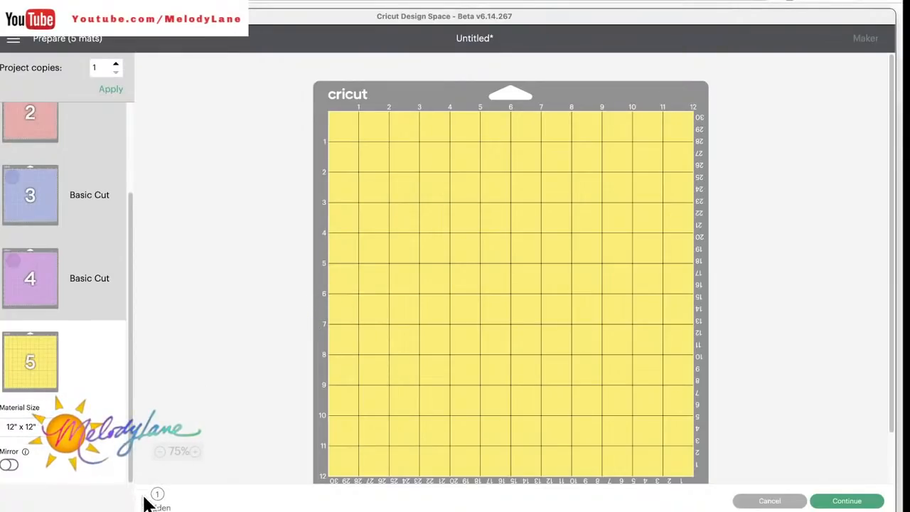
- Look at the preview of the hidden diamond and restore it to the yellow mat
mouse_move(157, 495)
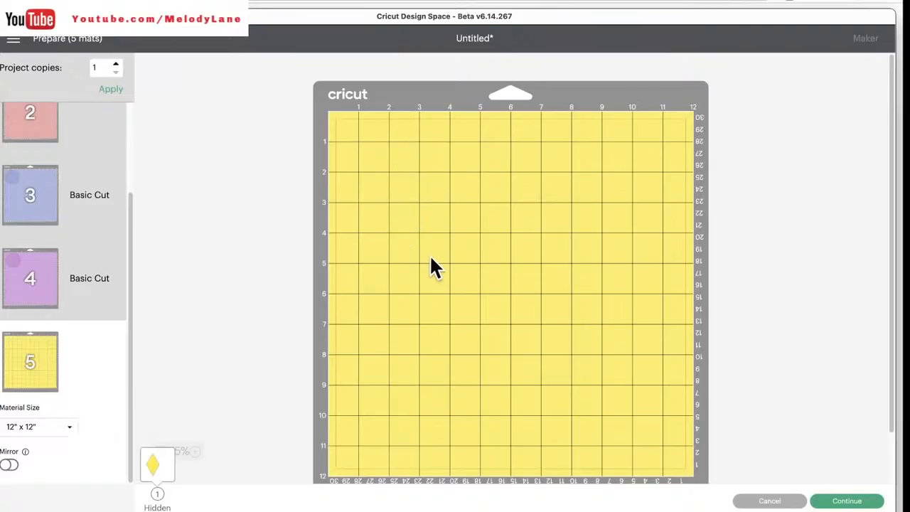
left_click(158, 498)
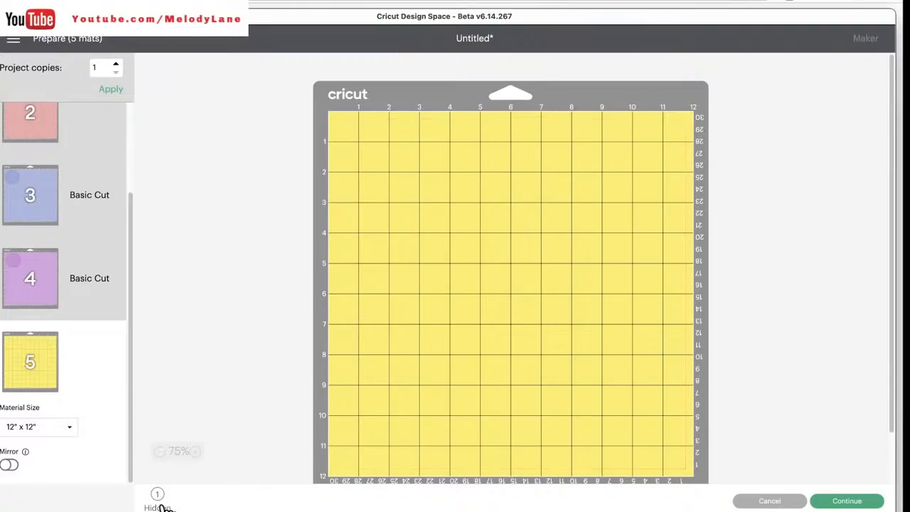
left_click(158, 501)
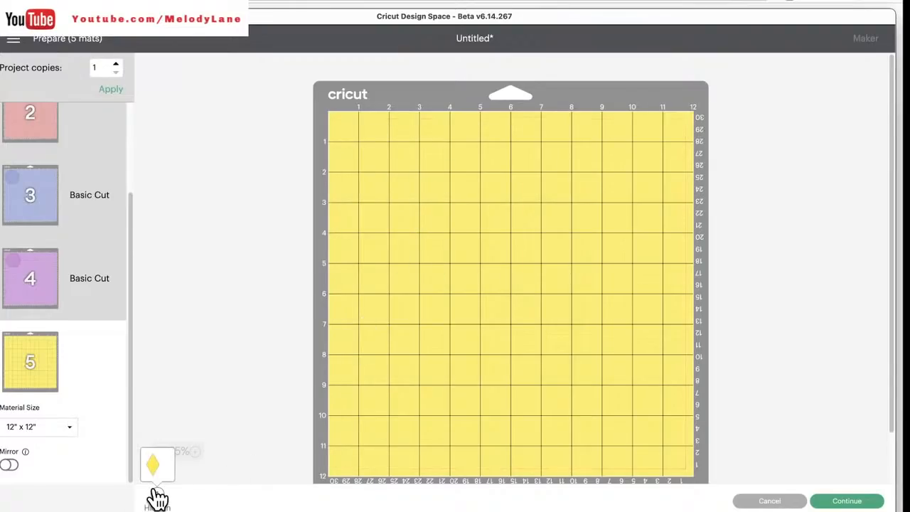
left_click(157, 499)
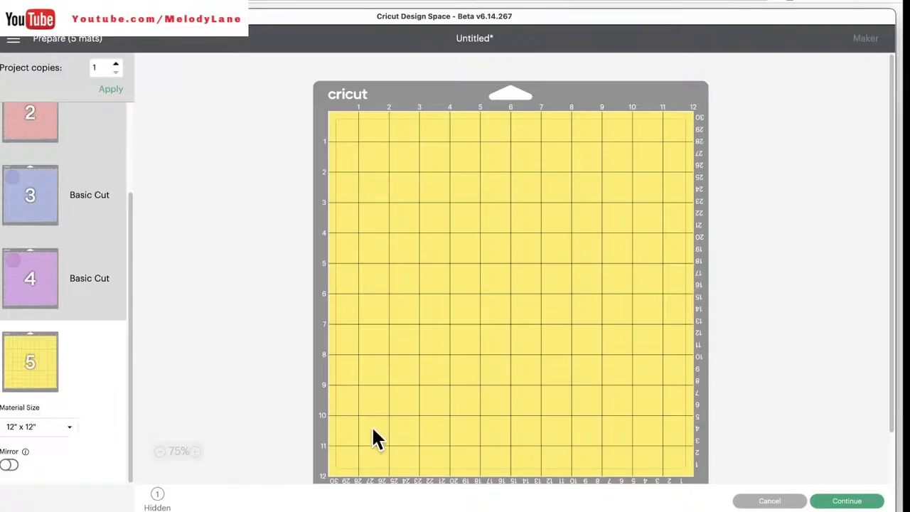
left_click(157, 498)
left_click(156, 467)
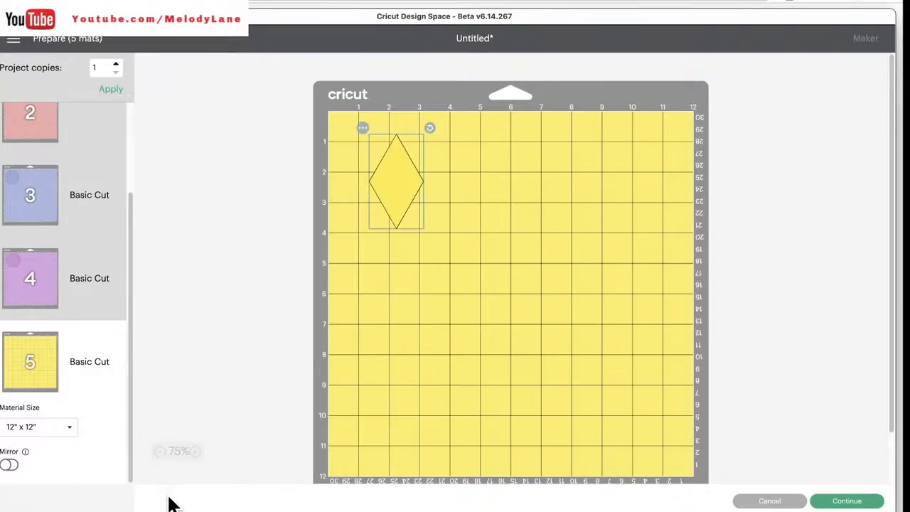
- Hide and restore the diamond once more, then shift its centre to about 2.8 in across, 2.9 in down
left_click(362, 127)
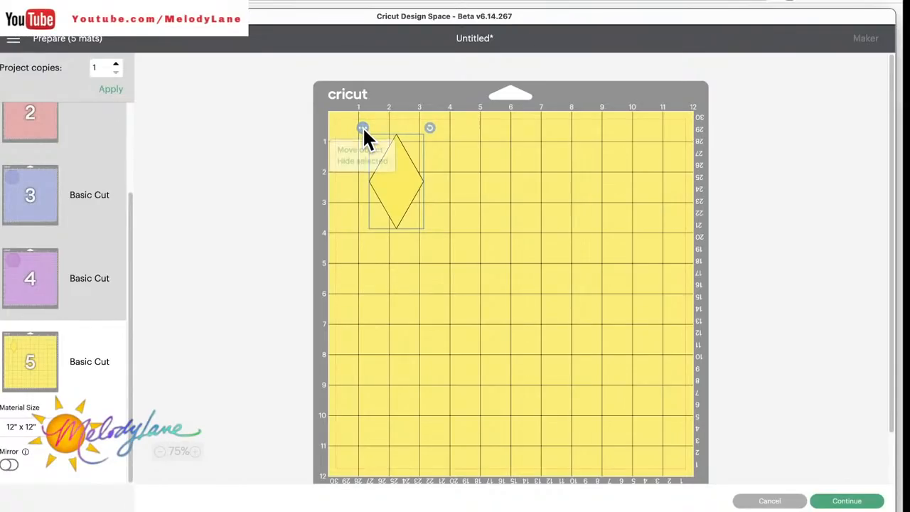
left_click(360, 162)
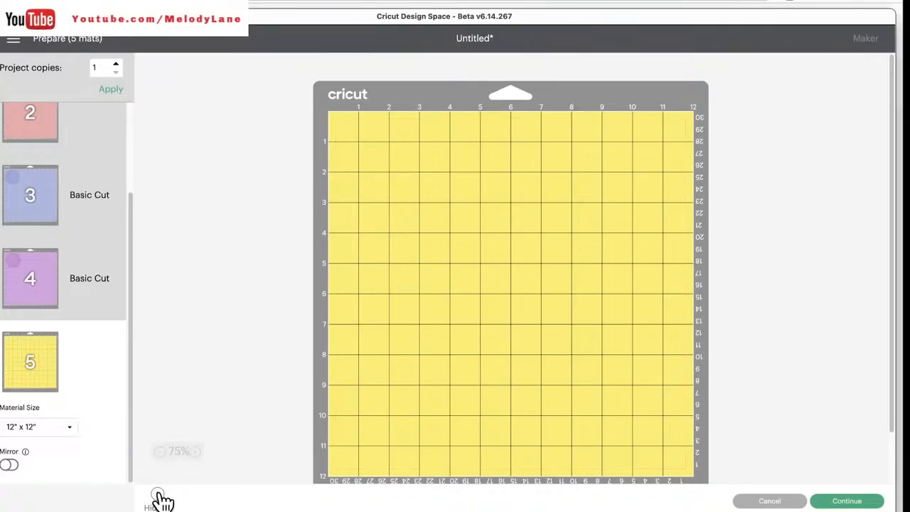
mouse_move(162, 500)
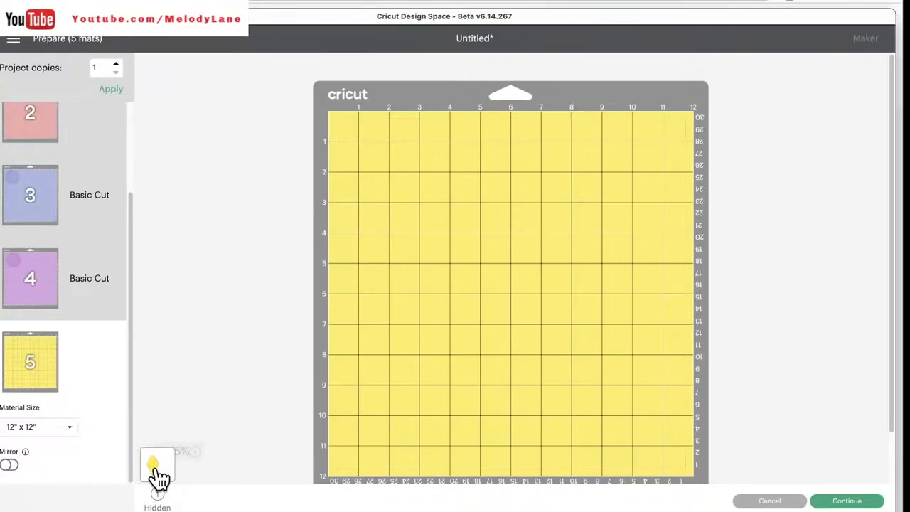
left_click(155, 463)
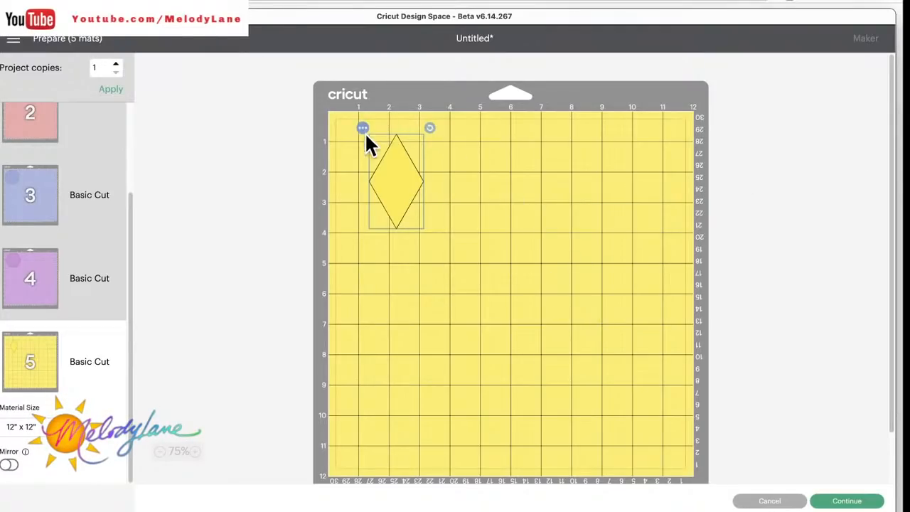
left_click_drag(384, 167, 414, 201)
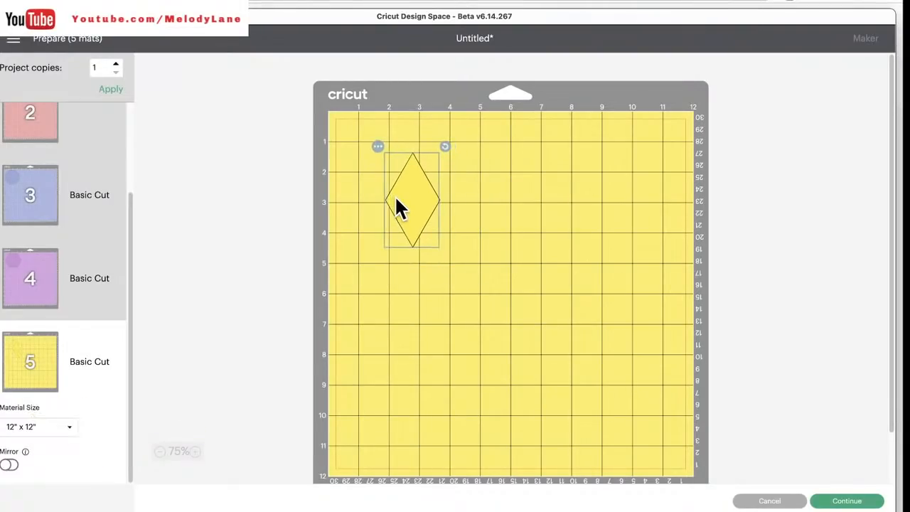